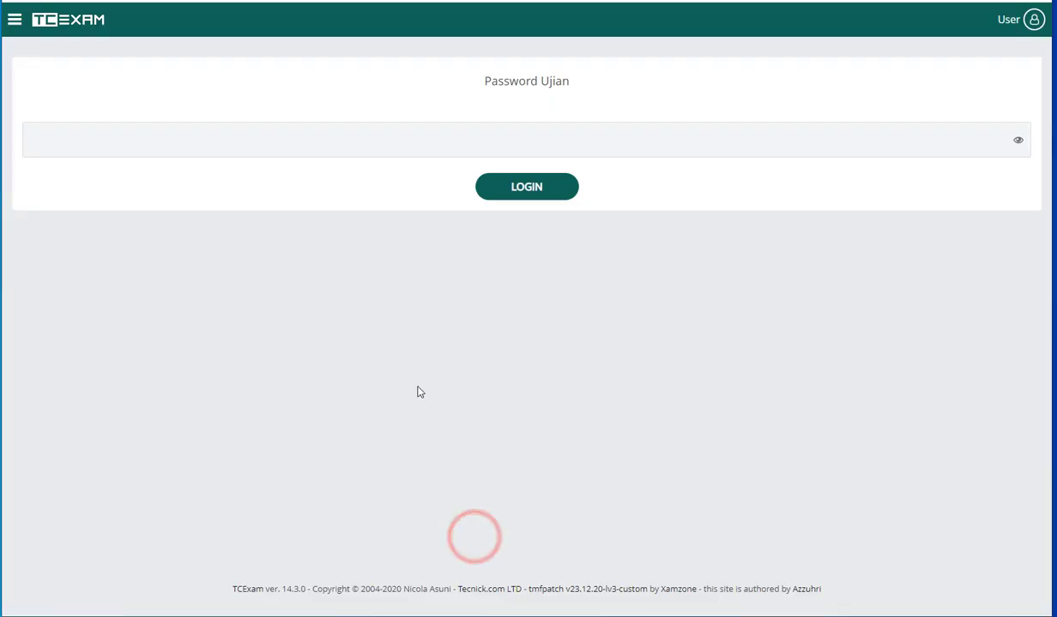
# - Enter the exam password, log in to the exam, and decline saving the password in the browser
pyautogui.click(317, 136)
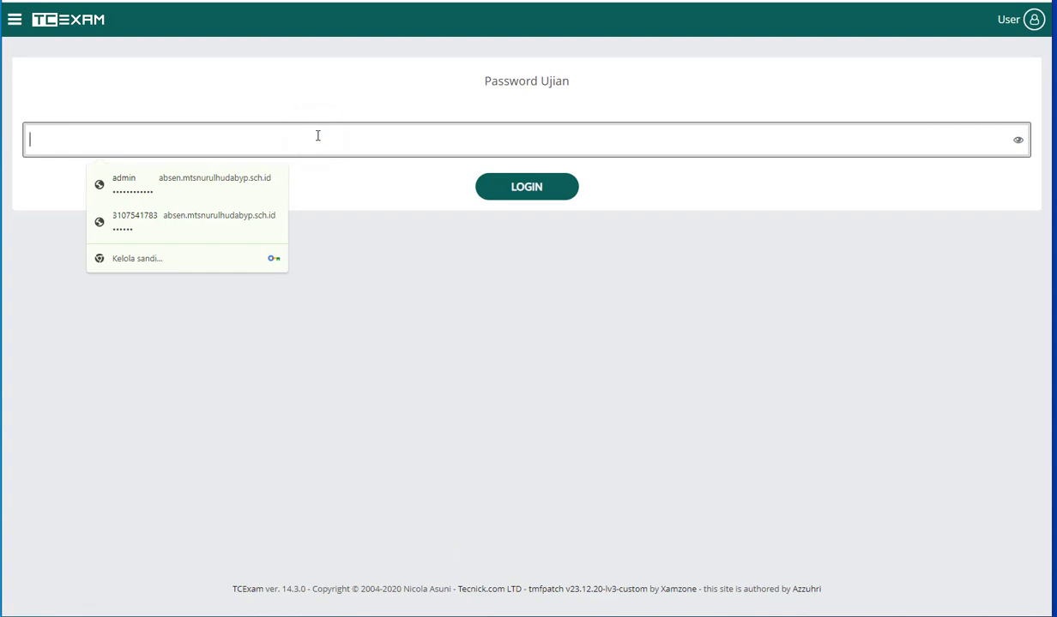
pyautogui.write('•••')
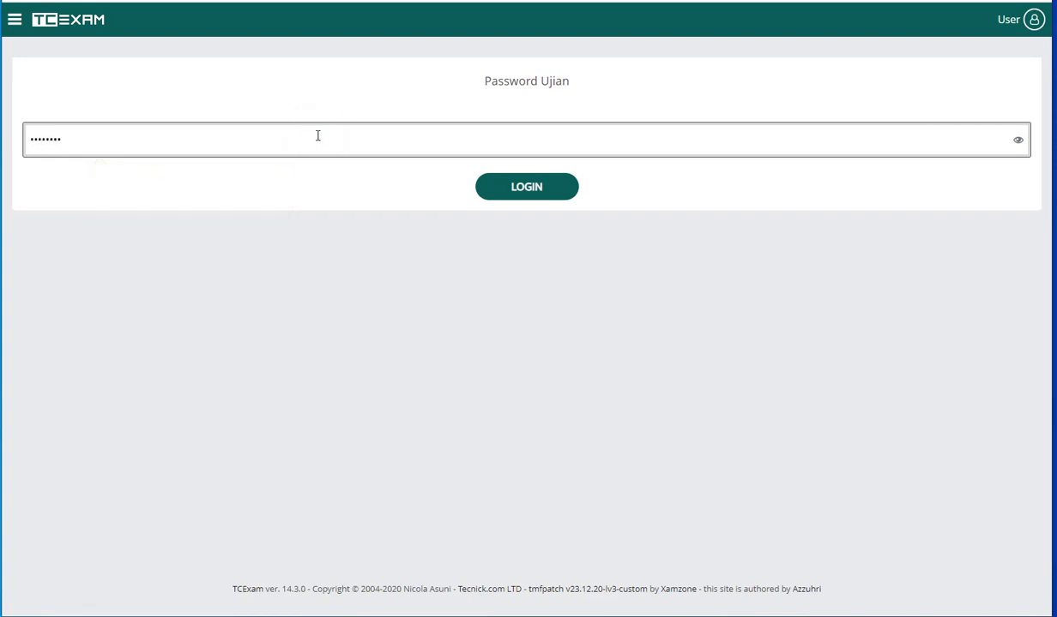
pyautogui.click(550, 197)
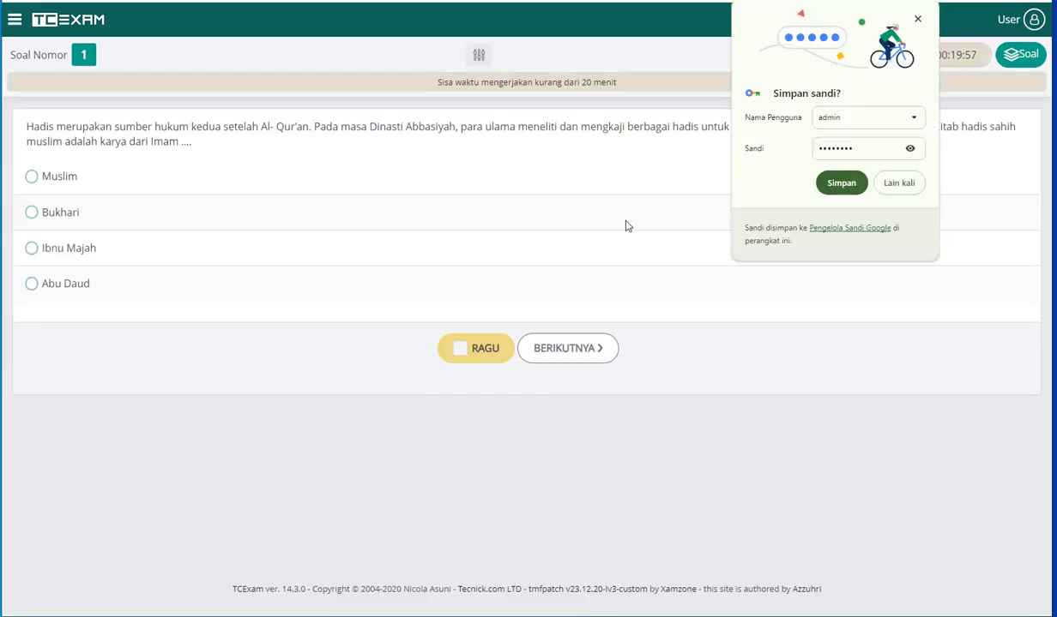
pyautogui.click(893, 183)
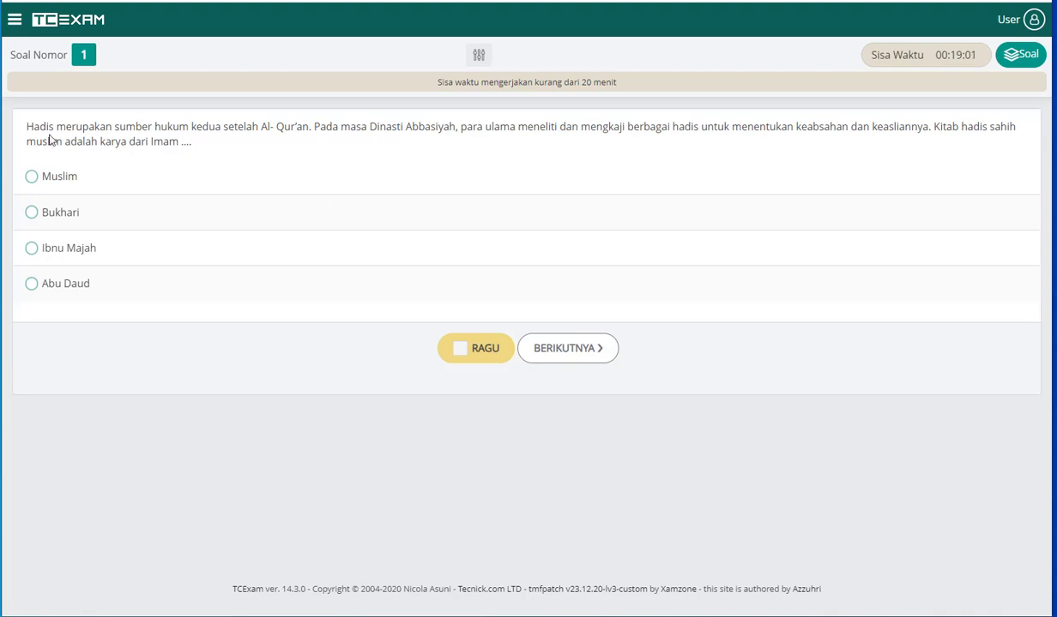
# - Answer question 1 with Muslim and question 2 with كَمْ سَاعَةً
pyautogui.click(30, 177)
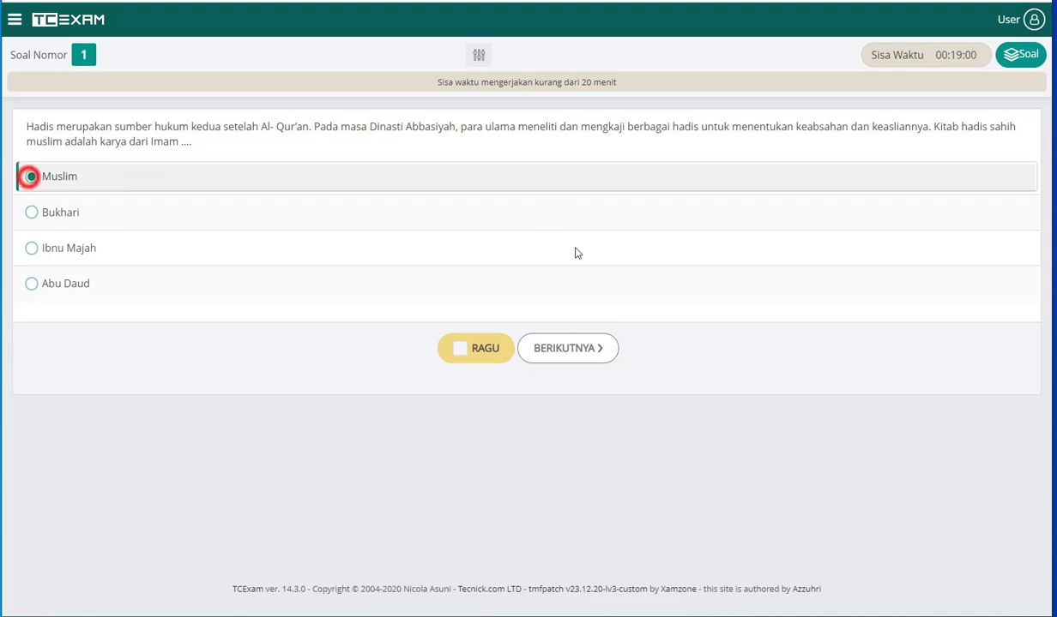
pyautogui.click(566, 346)
pyautogui.click(31, 264)
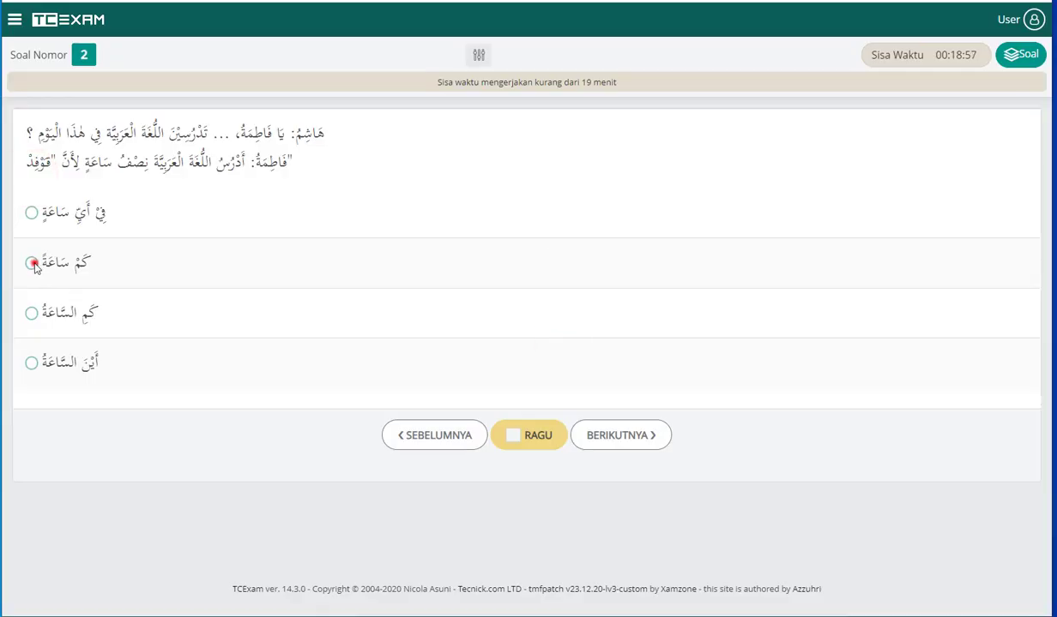
pyautogui.click(304, 161)
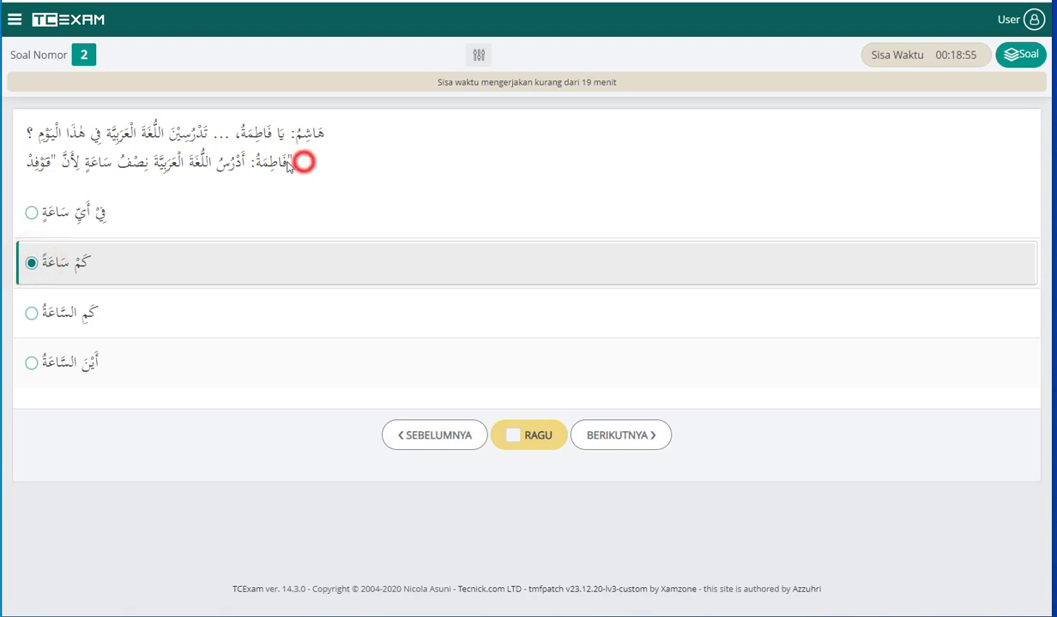
# - Go back to check the answer to question 1, and return to question 2 to reread its dialogue
pyautogui.click(425, 437)
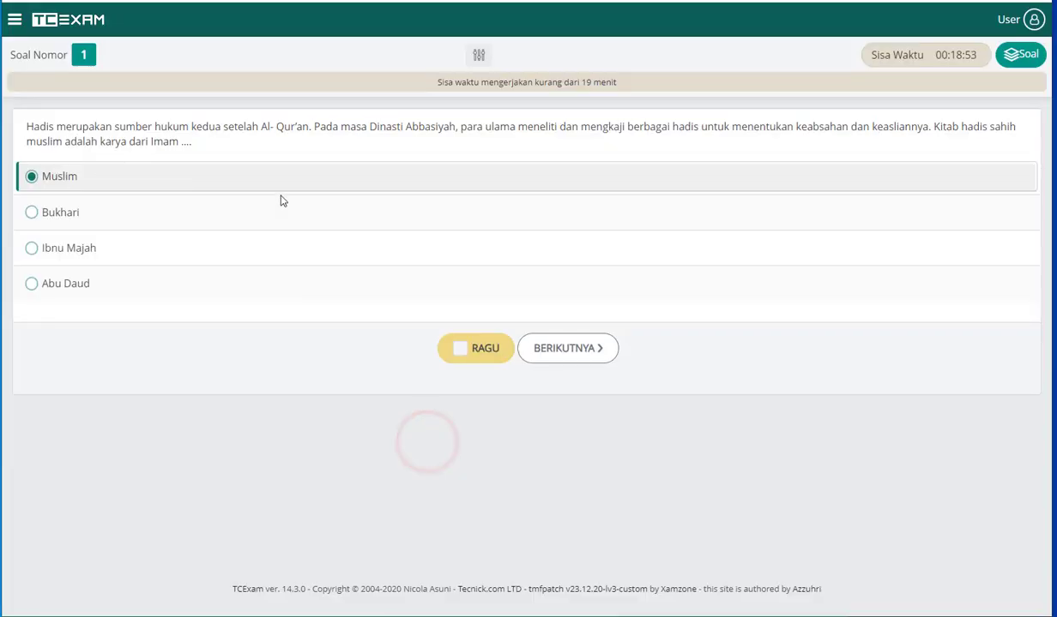
pyautogui.click(593, 351)
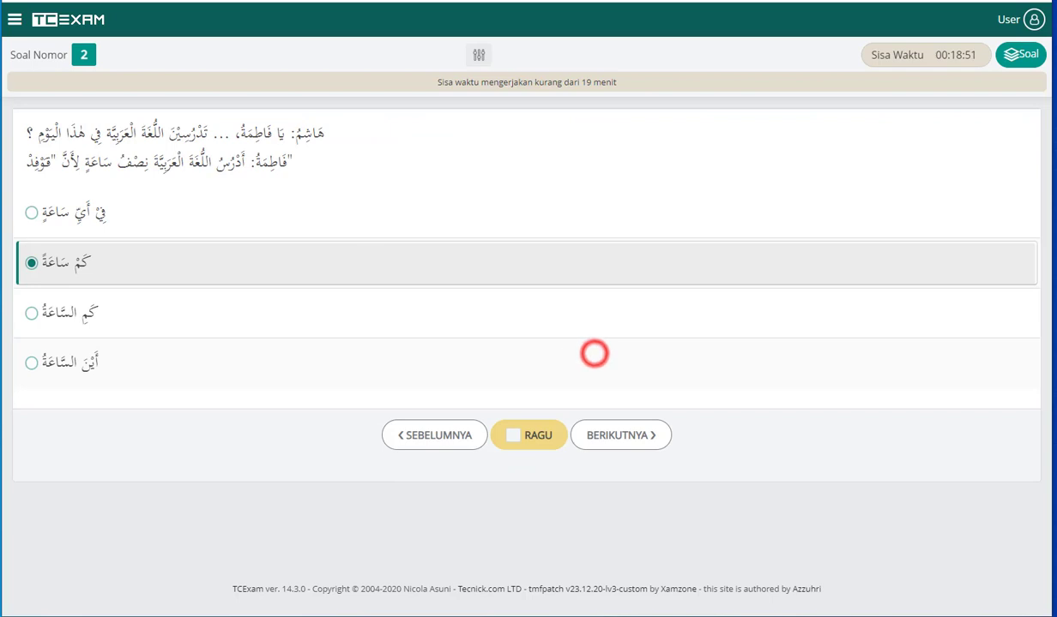
pyautogui.click(306, 161)
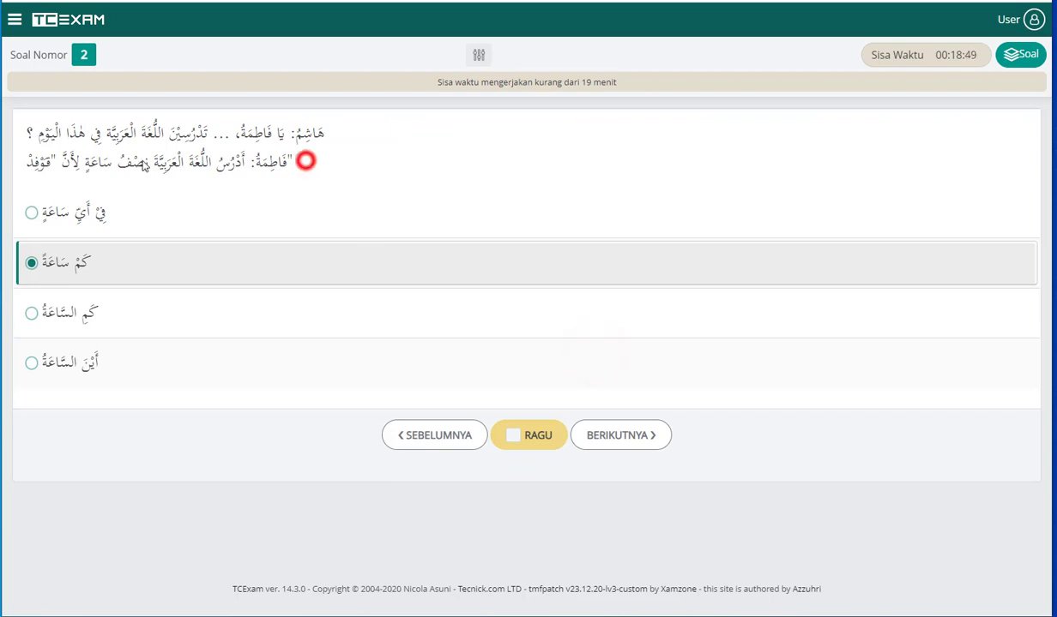
pyautogui.click(29, 134)
# - Answer question 3 with both 5+5 and 6+4, and recheck question 2 before returning to question 3
pyautogui.click(628, 435)
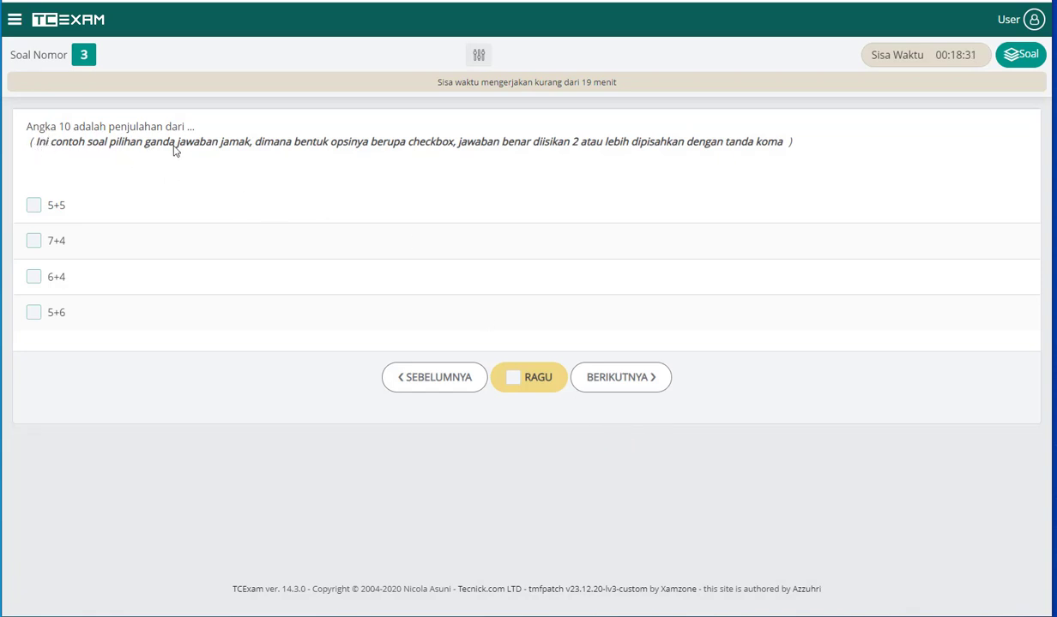
pyautogui.click(174, 146)
pyautogui.click(34, 205)
pyautogui.click(33, 277)
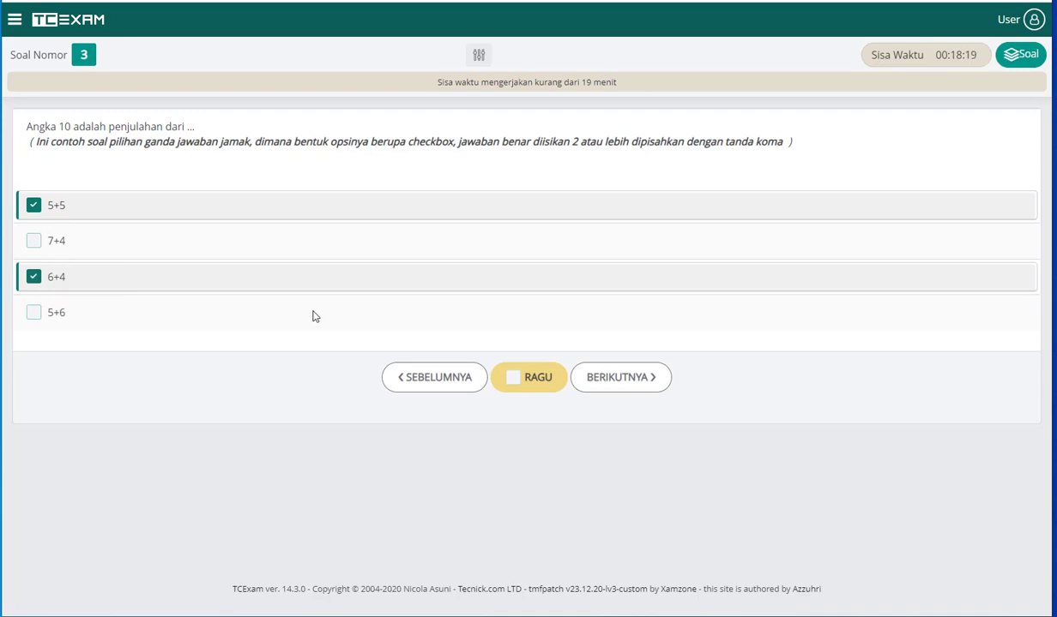
pyautogui.click(448, 383)
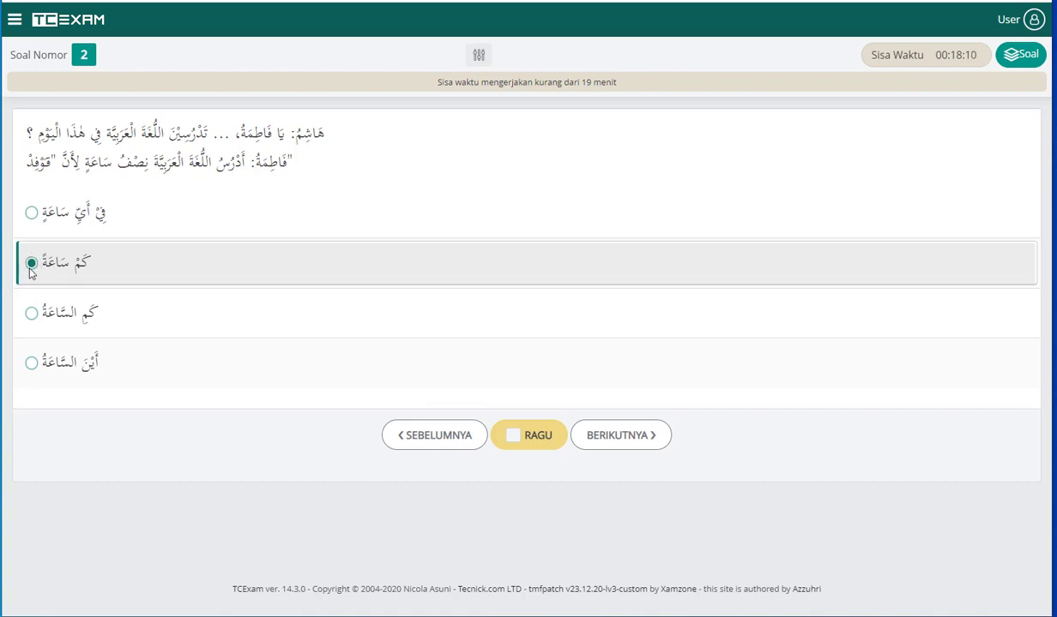
pyautogui.click(610, 429)
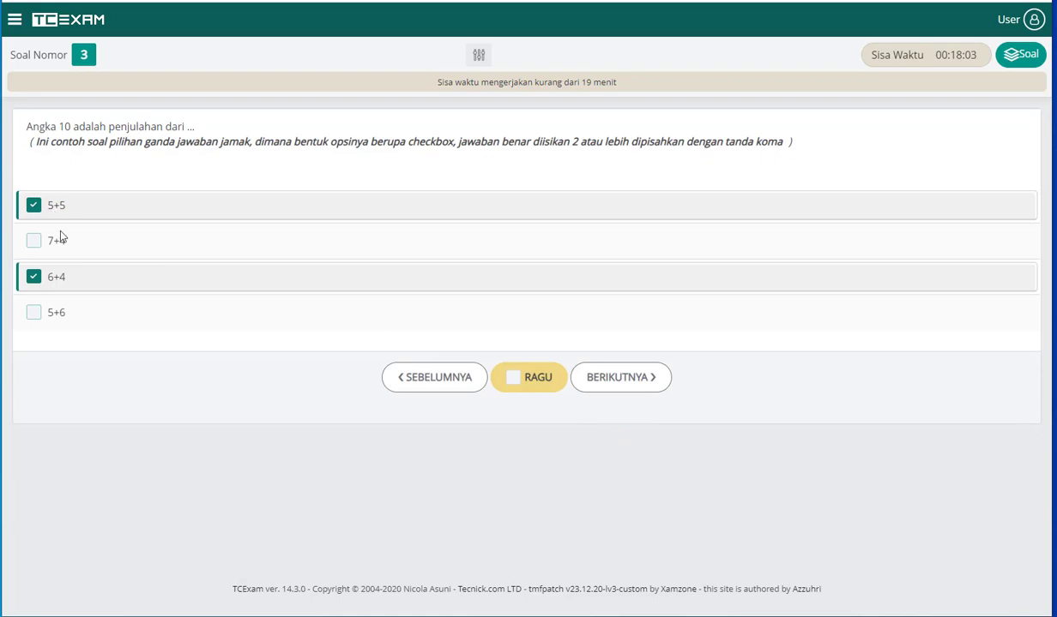
# - Answer question 4 with Servis Atas and question 5 with أَرْبَعَ عَشْرَةَ
pyautogui.click(592, 381)
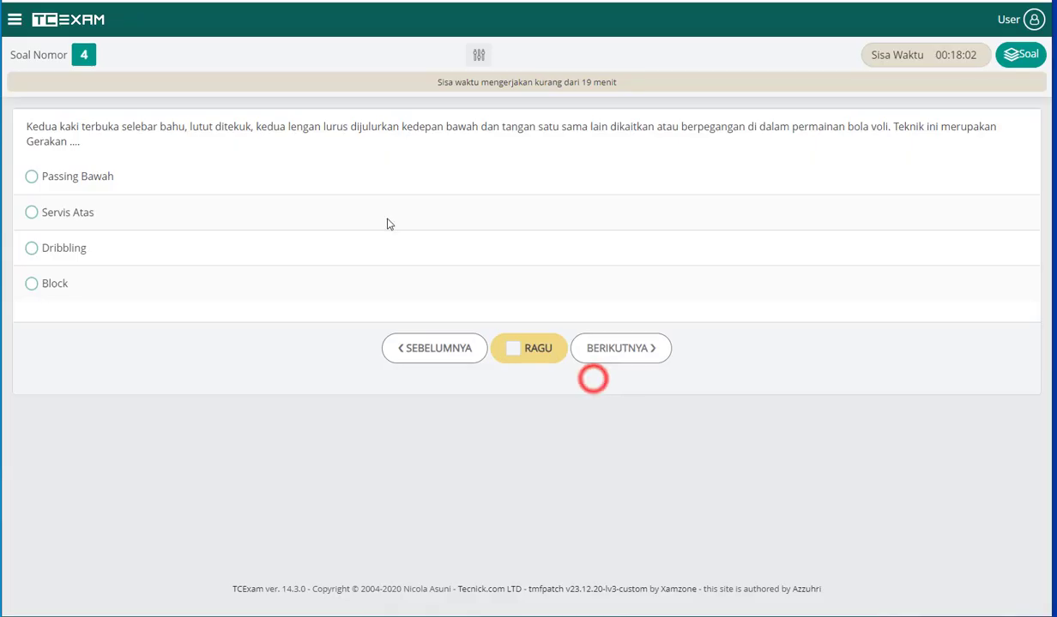
pyautogui.click(31, 213)
pyautogui.click(602, 351)
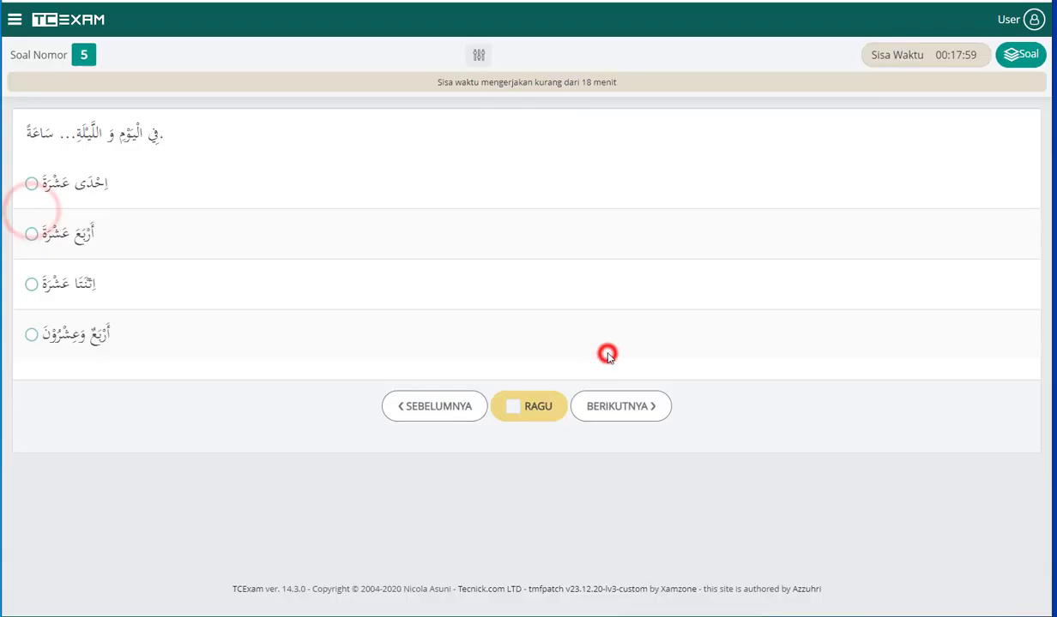
pyautogui.click(31, 235)
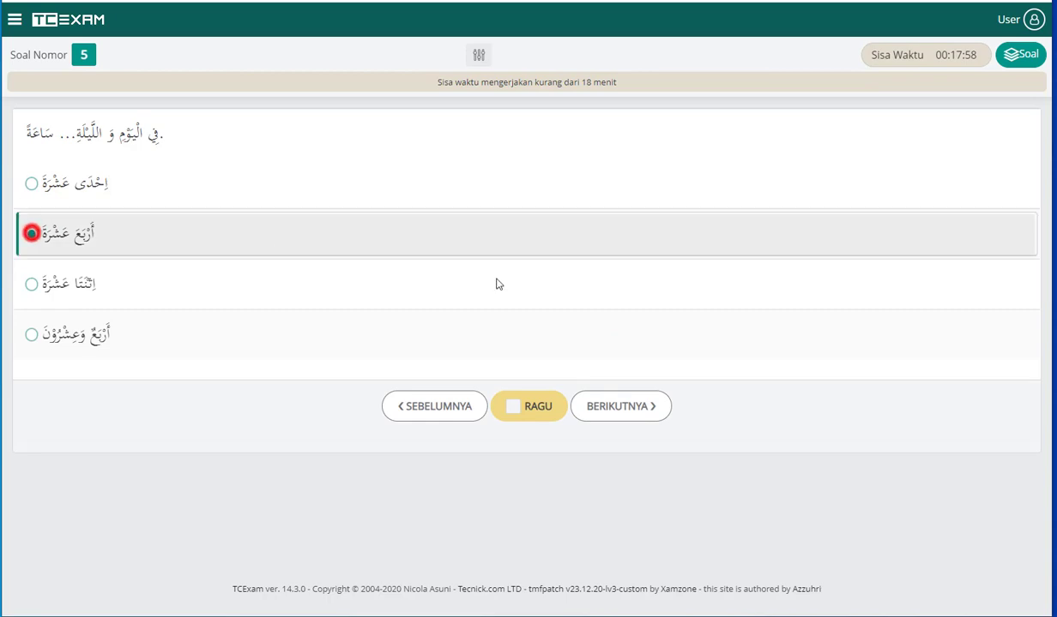
# - Answer question 6 with option 1 and go on to question 7
pyautogui.click(623, 406)
pyautogui.click(31, 271)
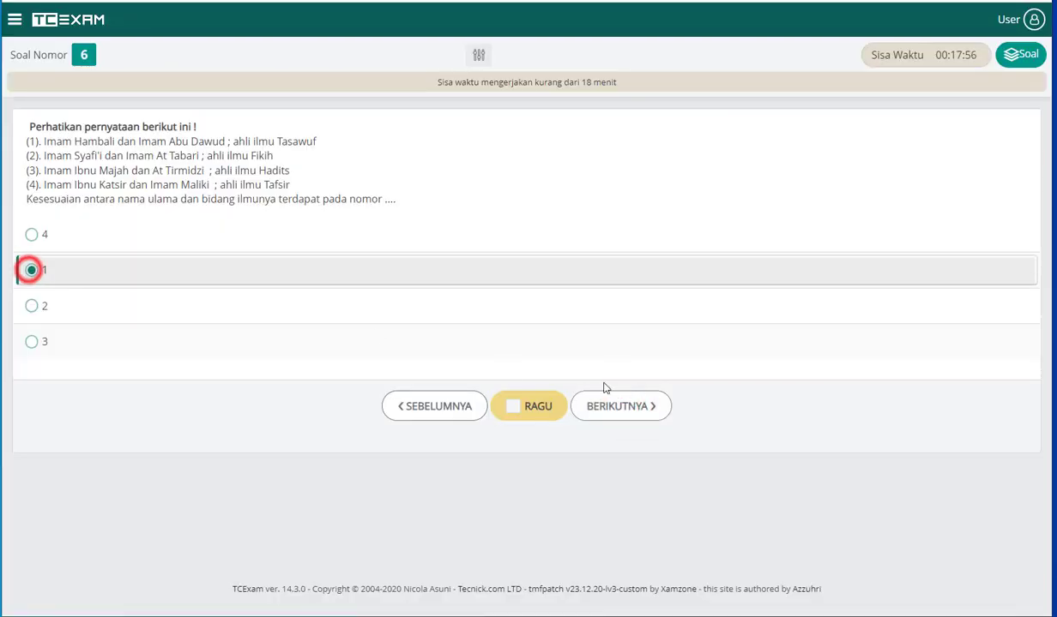
pyautogui.click(604, 397)
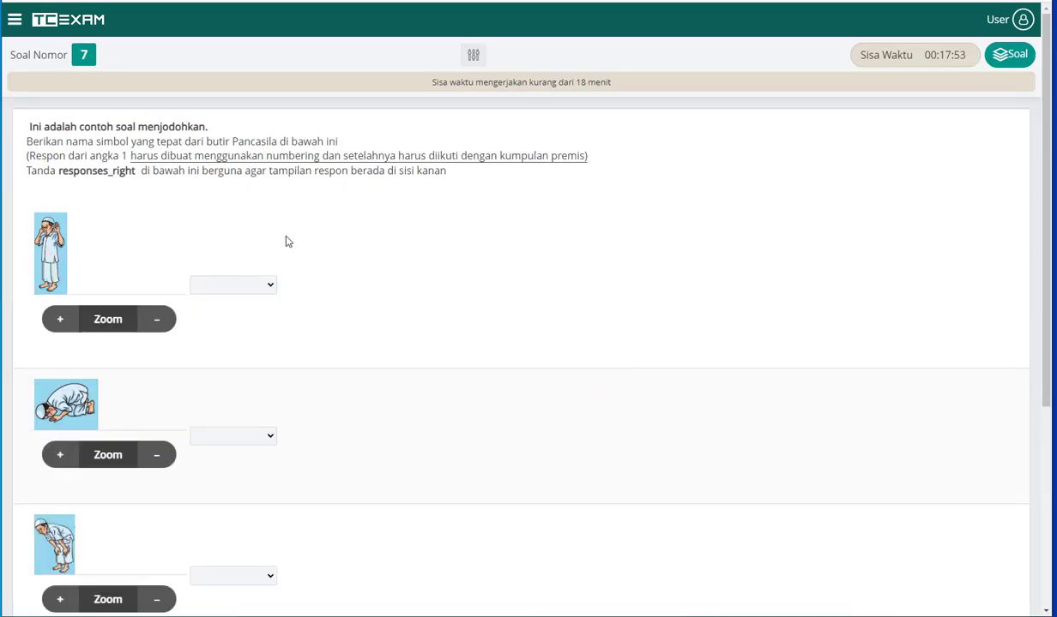
# - In matching question 7, assign Takbir to the raised-hands picture and Sujud to the prostration picture
pyautogui.click(32, 126)
pyautogui.scroll(-1, 258, 244)
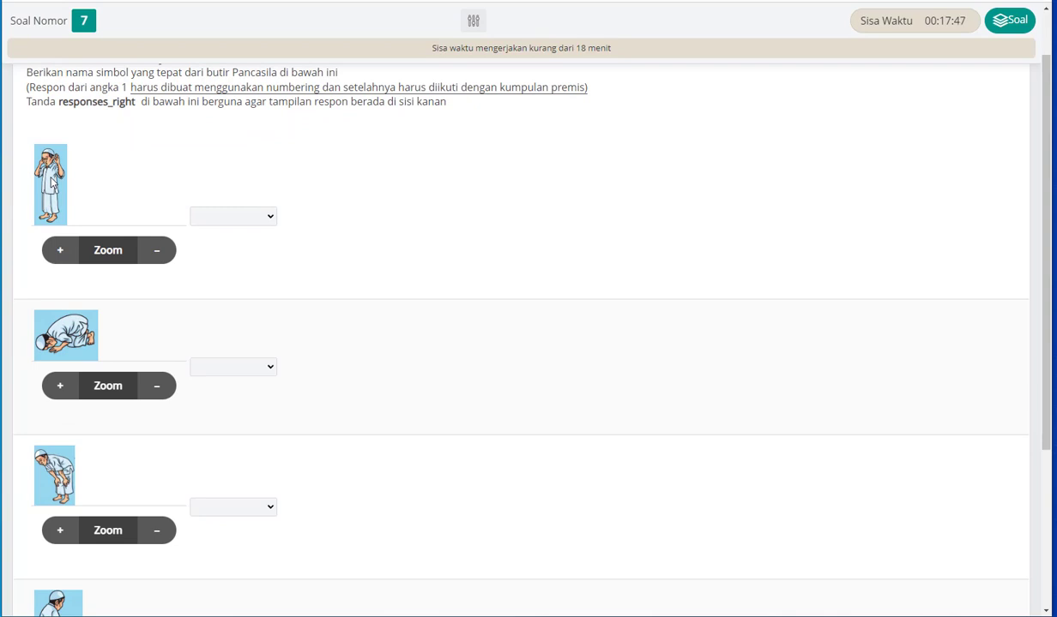
pyautogui.click(255, 216)
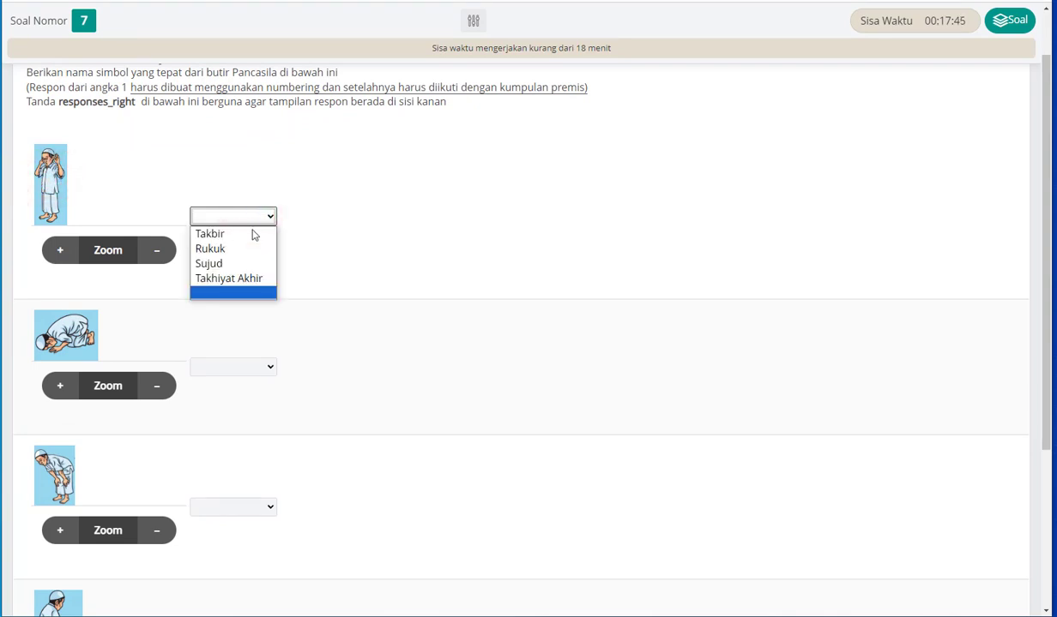
pyautogui.click(252, 237)
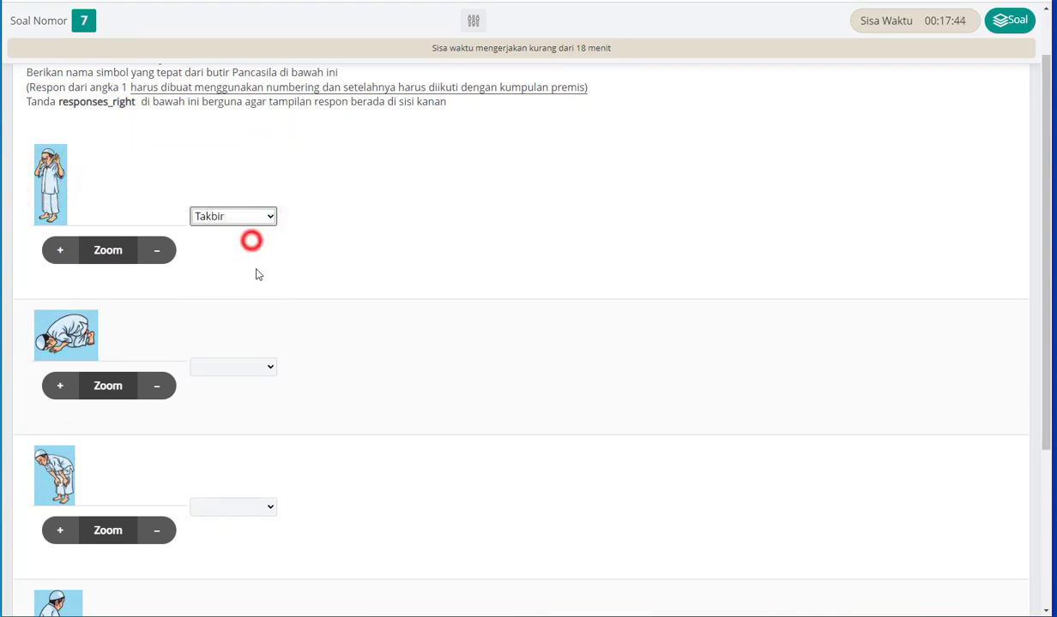
pyautogui.click(265, 366)
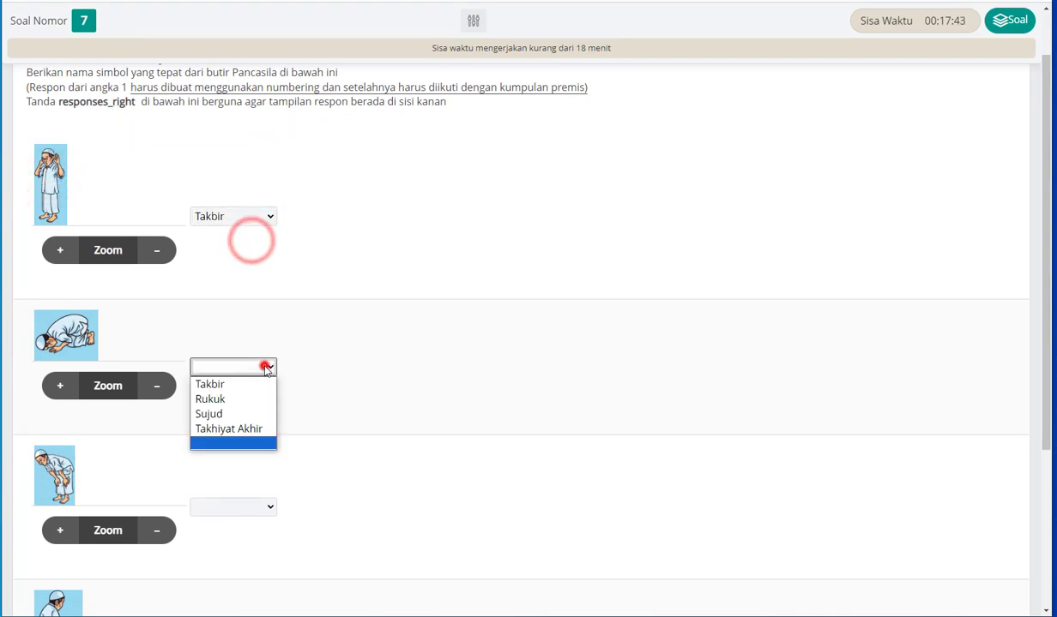
pyautogui.click(250, 413)
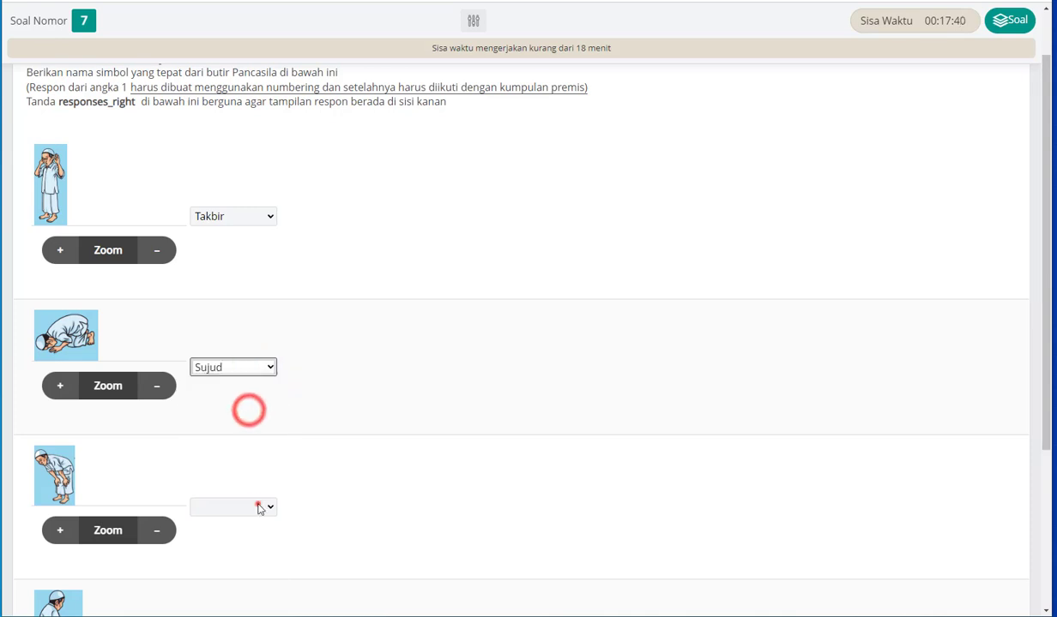
# - In question 7, assign Rukuk to the bowing picture and Sujud to the sitting picture
pyautogui.click(257, 505)
pyautogui.scroll(-2, 281, 471)
pyautogui.scroll(-2, 282, 470)
pyautogui.click(212, 265)
pyautogui.click(210, 296)
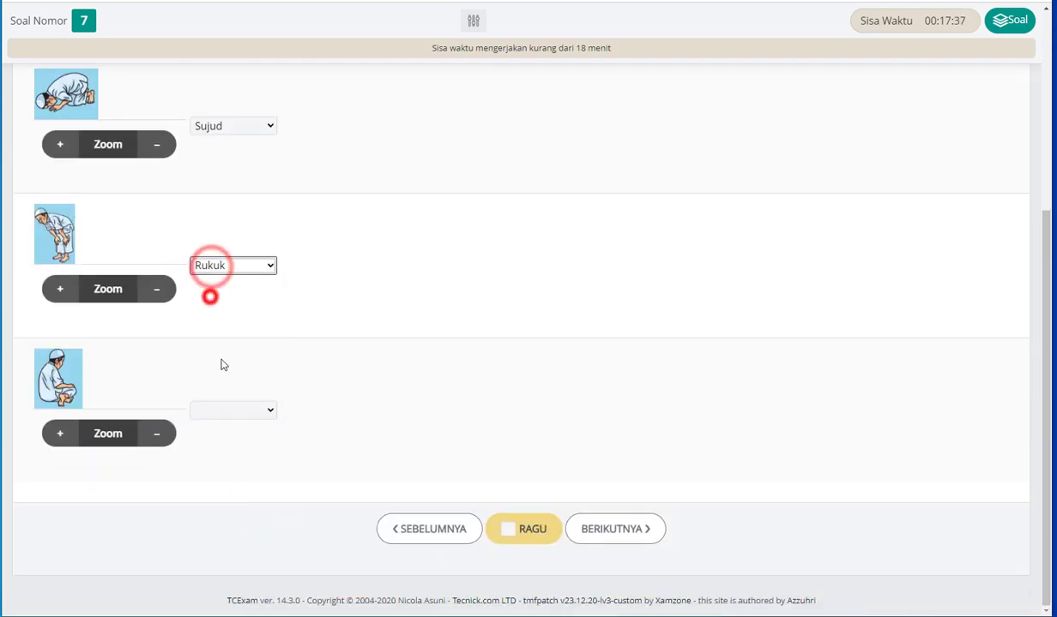
pyautogui.click(229, 409)
pyautogui.click(228, 454)
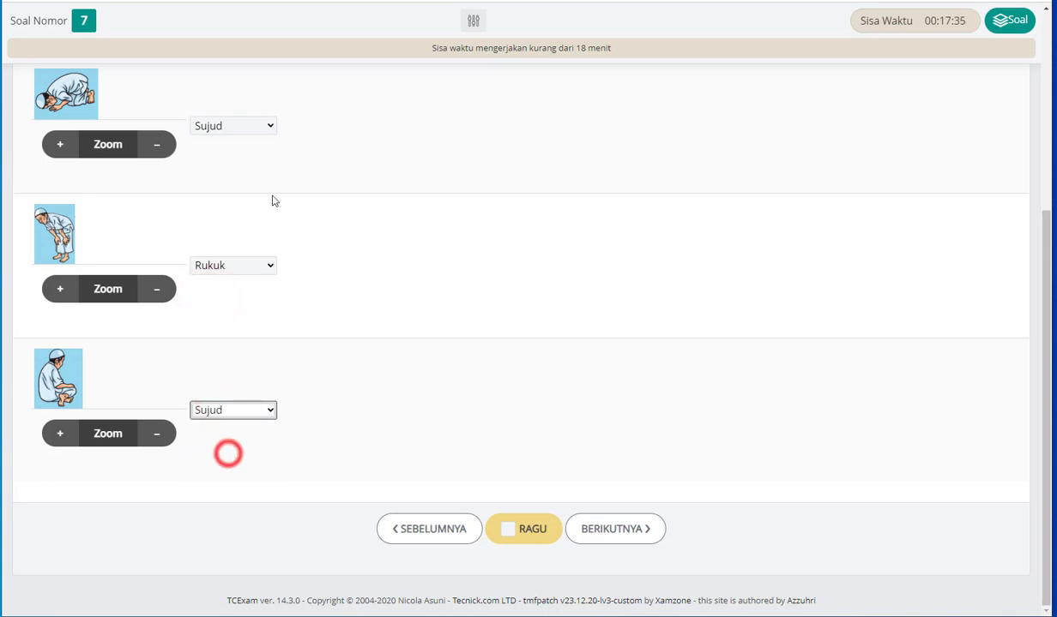
# - Move on to question 8, answer 8 x 10 with 80, and continue to question 9
pyautogui.click(614, 529)
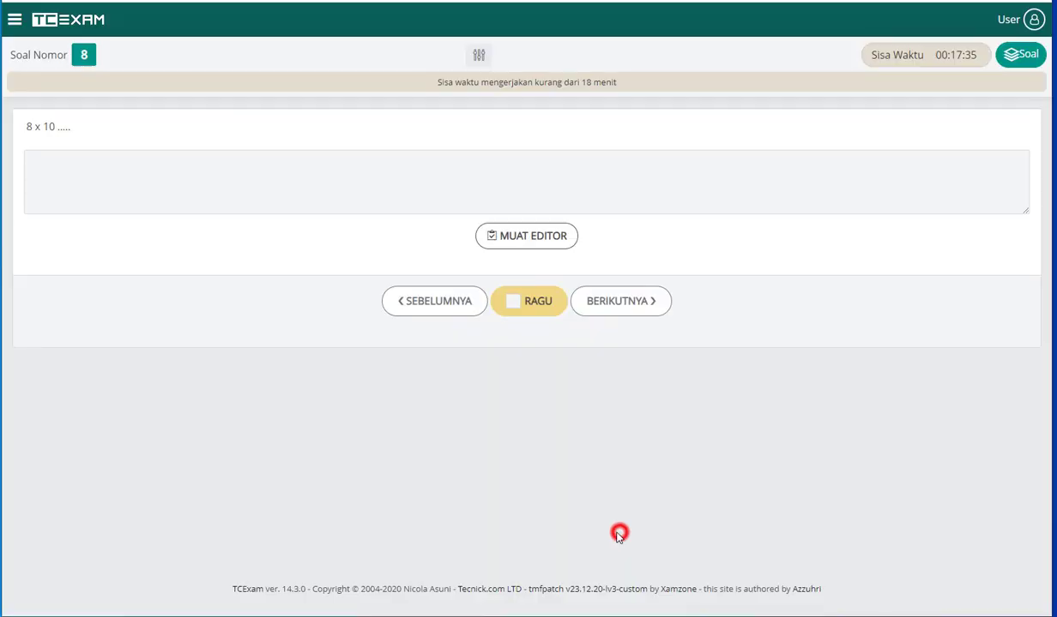
pyautogui.click(150, 178)
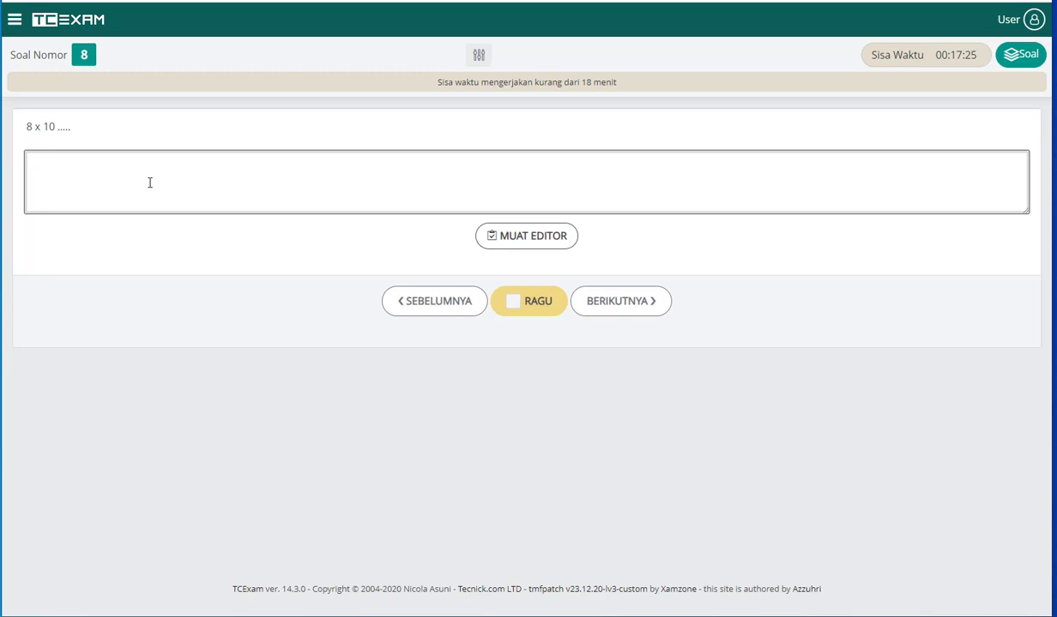
pyautogui.write('80')
pyautogui.click(648, 309)
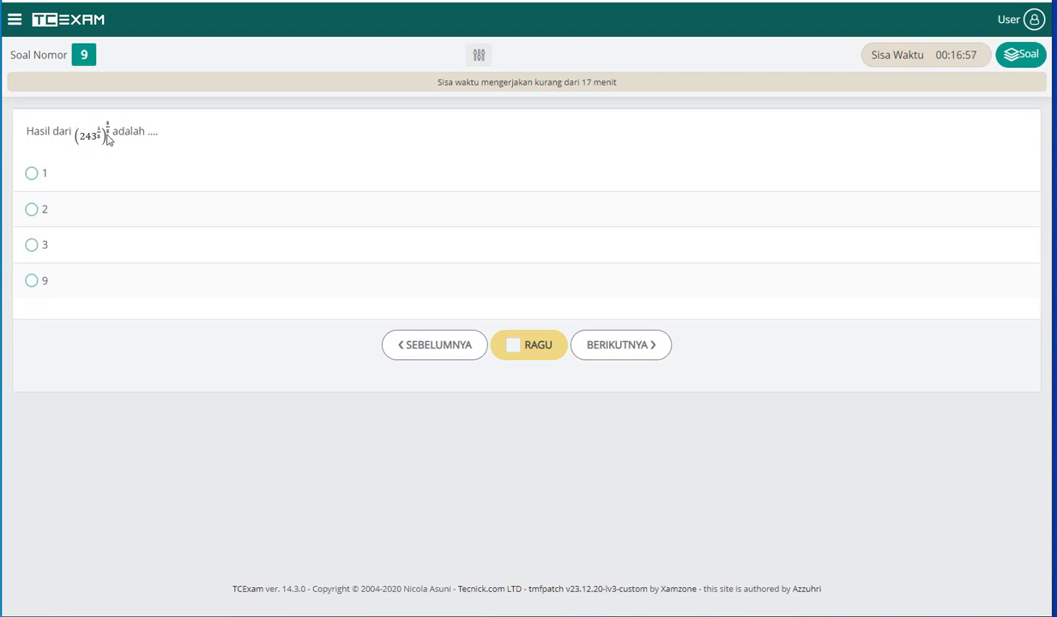
# - Answer question 9 with 1 and the keyboard picture question 10 with USB, continuing to question 11
pyautogui.click(32, 173)
pyautogui.click(597, 346)
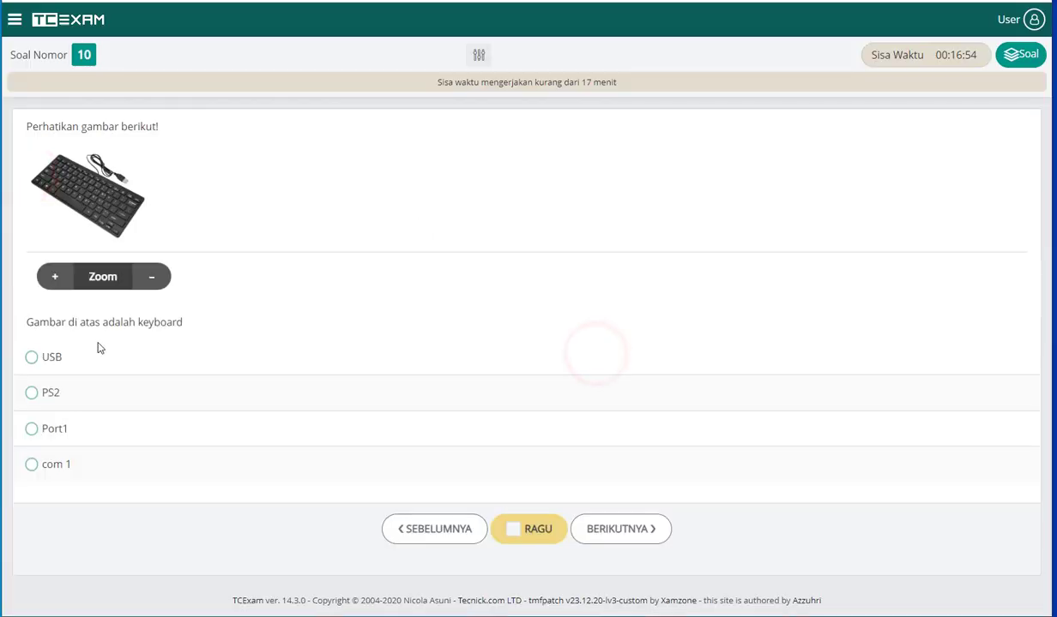
pyautogui.click(31, 358)
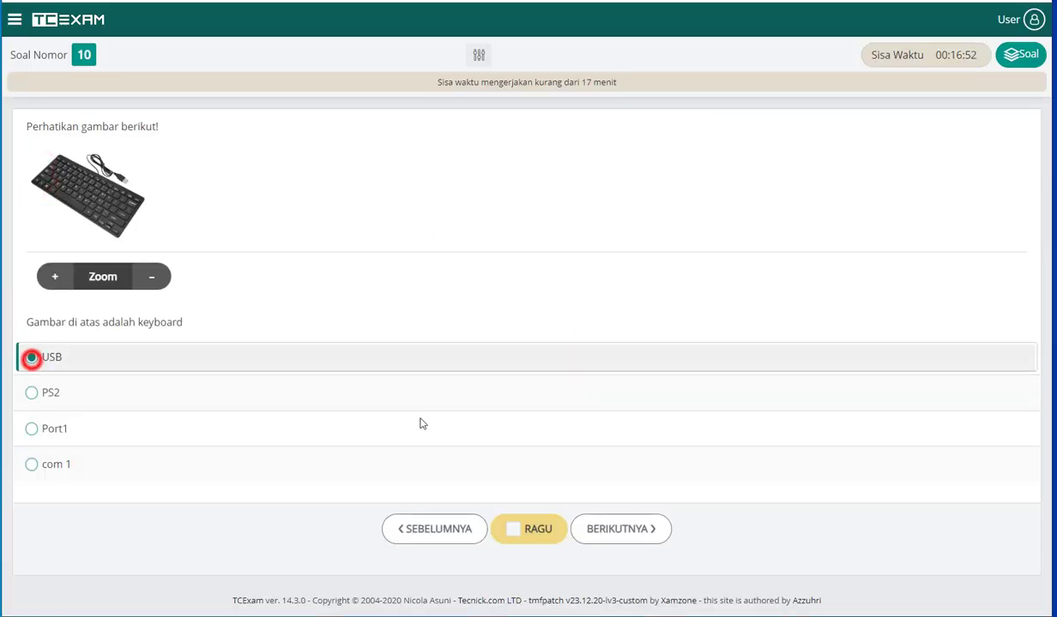
pyautogui.click(645, 538)
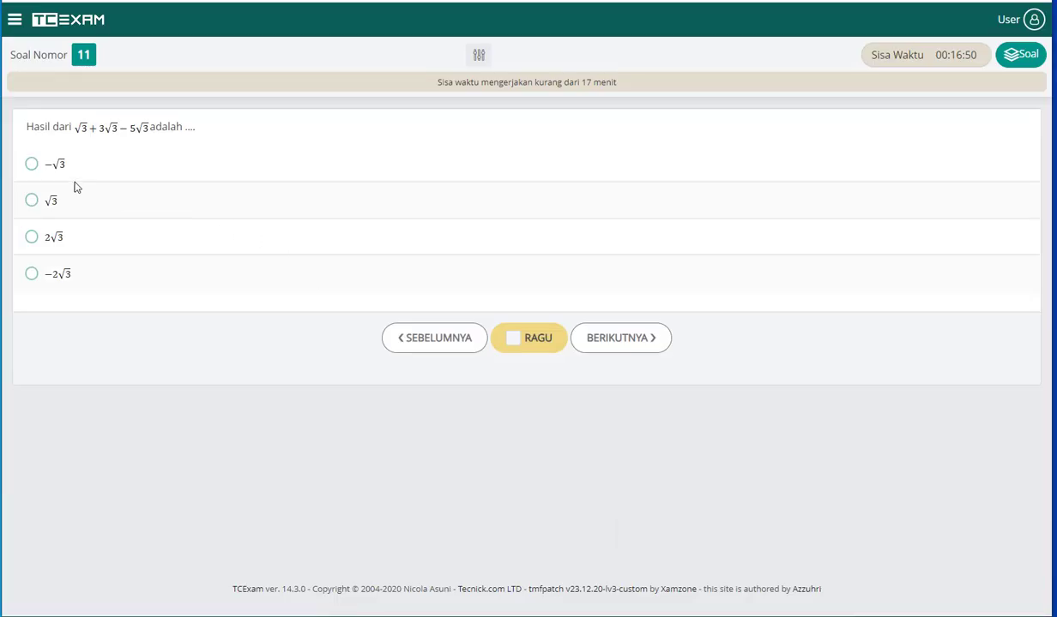
# - Answer question 11 with −√3 and enter "hjaj djakndjan cjakcnalksc jashcjaca hbacbca" as the essay answer to question 12
pyautogui.click(32, 163)
pyautogui.click(629, 343)
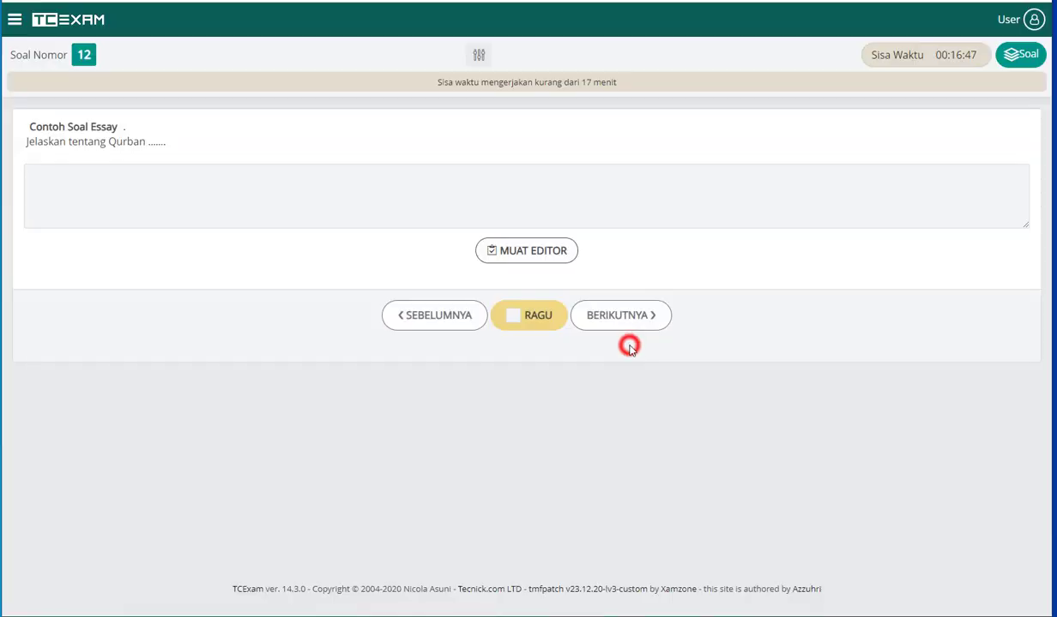
pyautogui.click(197, 177)
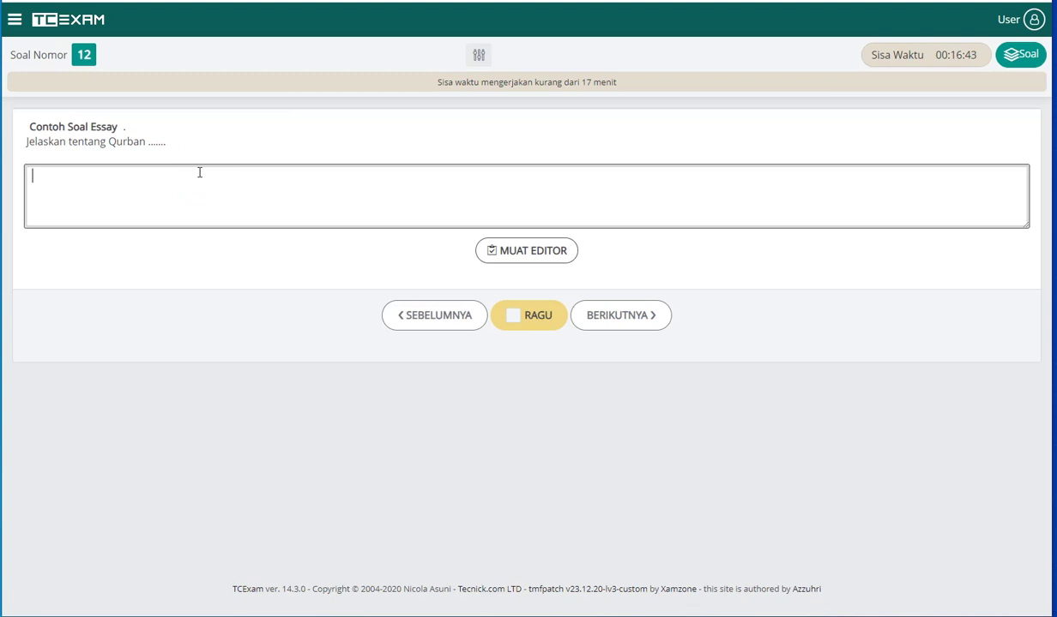
pyautogui.write('hjaj djakndjan cjakcnalksc jashcjaca hbacbca')
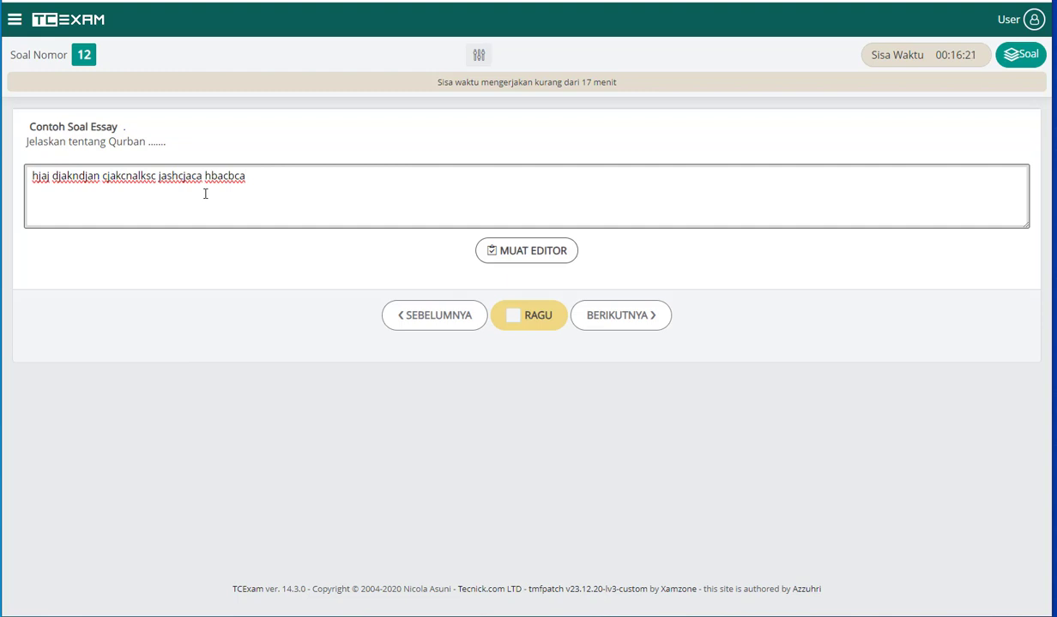
# - Move on to question 13, answer the reading text's topic with Siswa, and continue to question 14
pyautogui.click(607, 317)
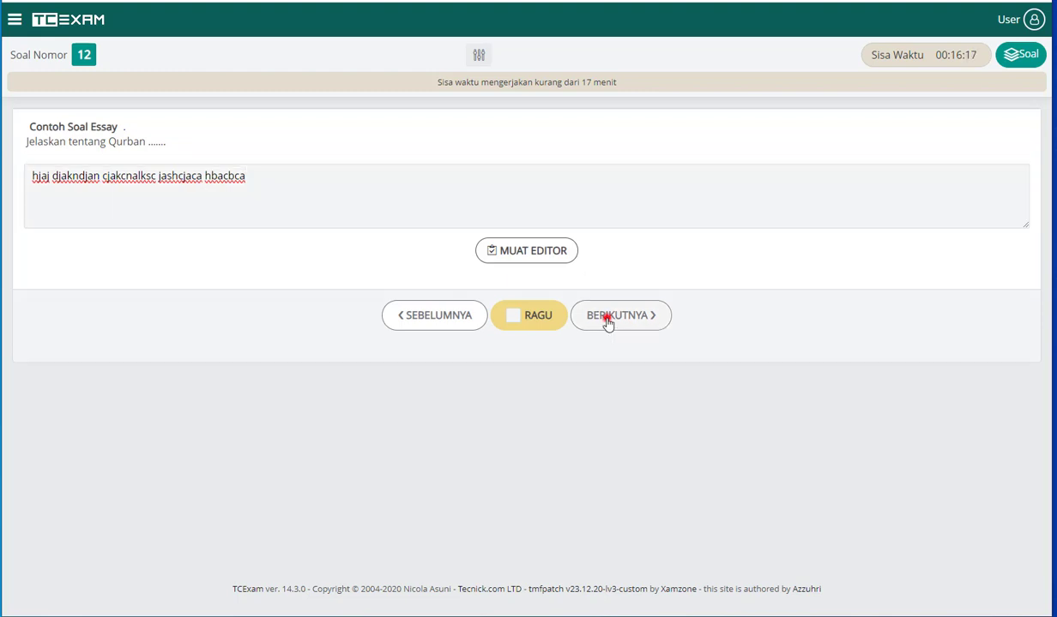
pyautogui.click(30, 257)
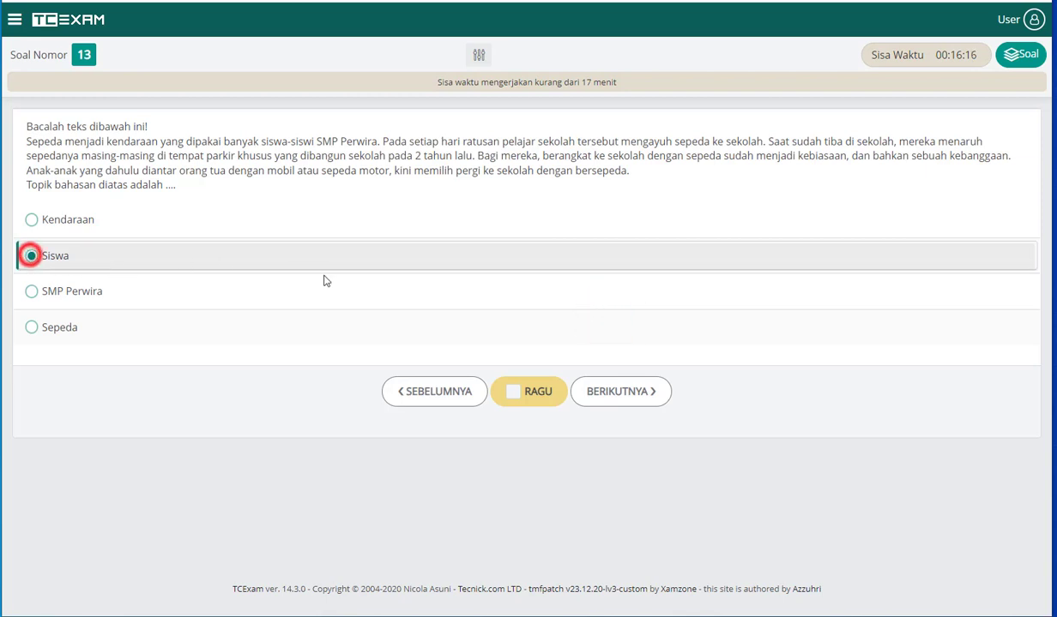
pyautogui.click(601, 392)
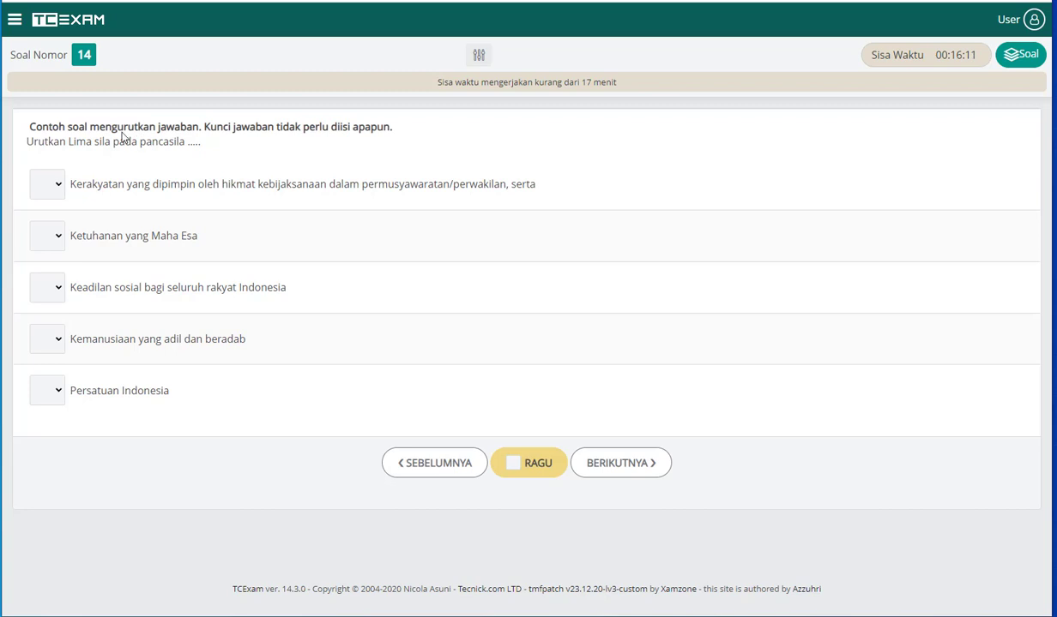
# - In question 14, rank Ketuhanan yang Maha Esa as 1, Kemanusiaan yang adil dan beradab as 2 and Persatuan Indonesia as 3
pyautogui.click(45, 185)
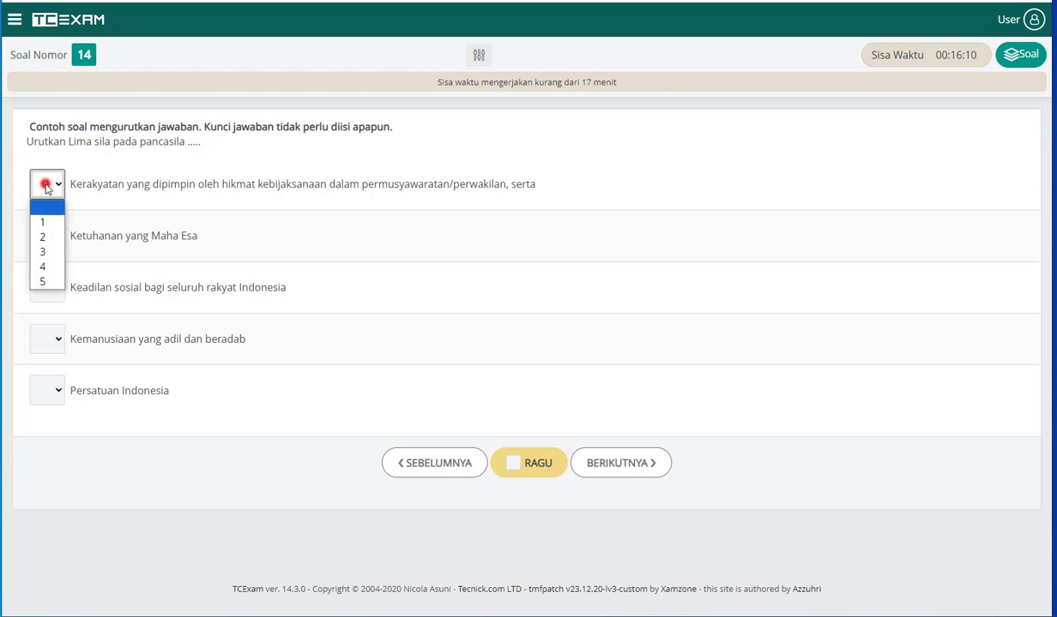
pyautogui.click(111, 234)
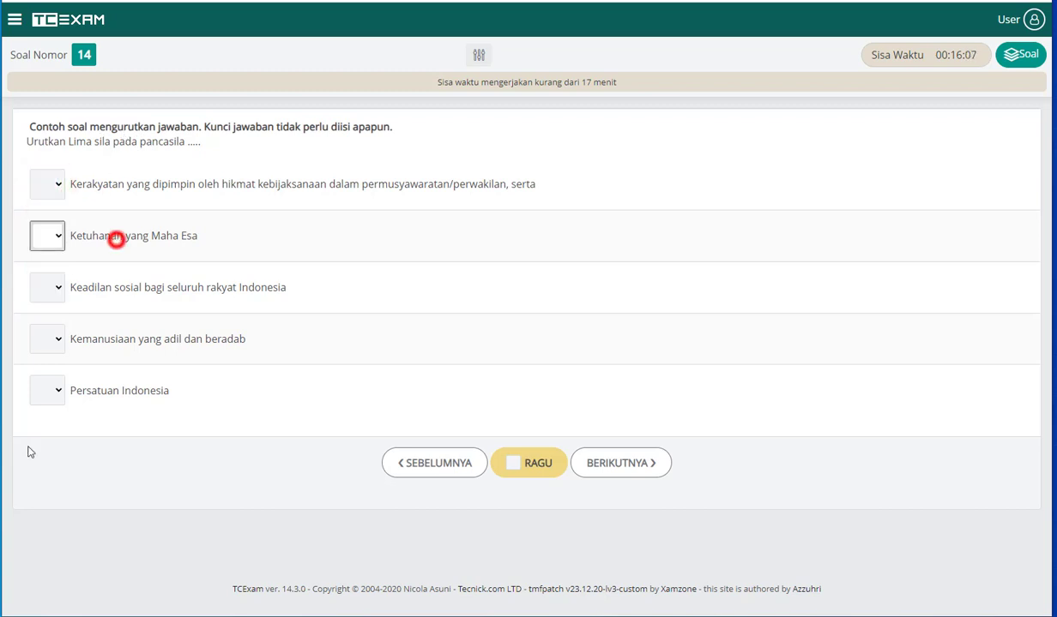
pyautogui.click(43, 242)
pyautogui.click(42, 274)
pyautogui.click(50, 341)
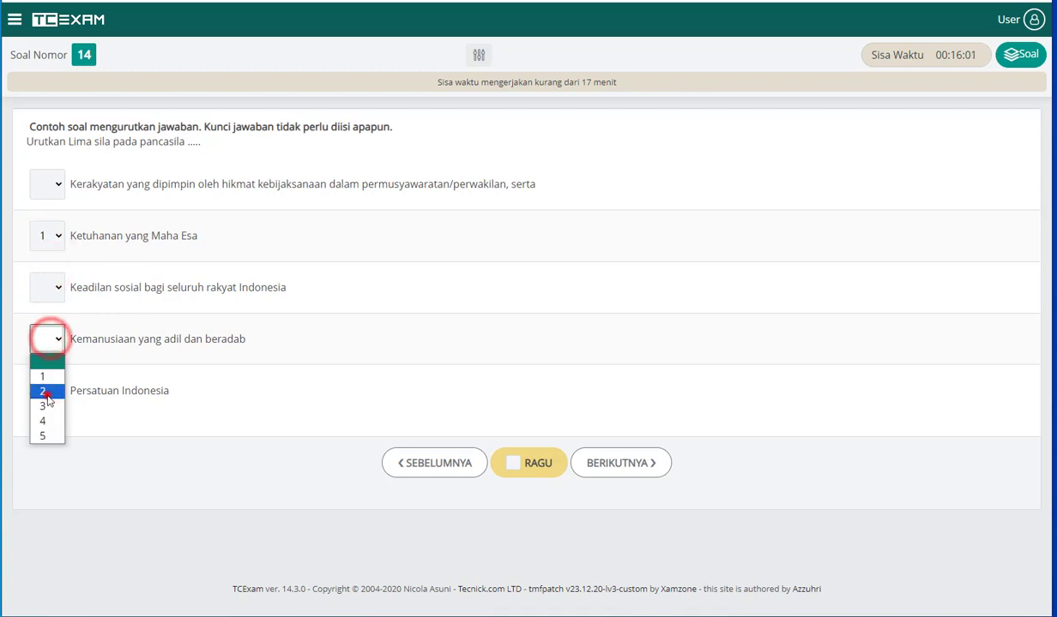
pyautogui.click(43, 393)
pyautogui.click(48, 391)
pyautogui.click(43, 458)
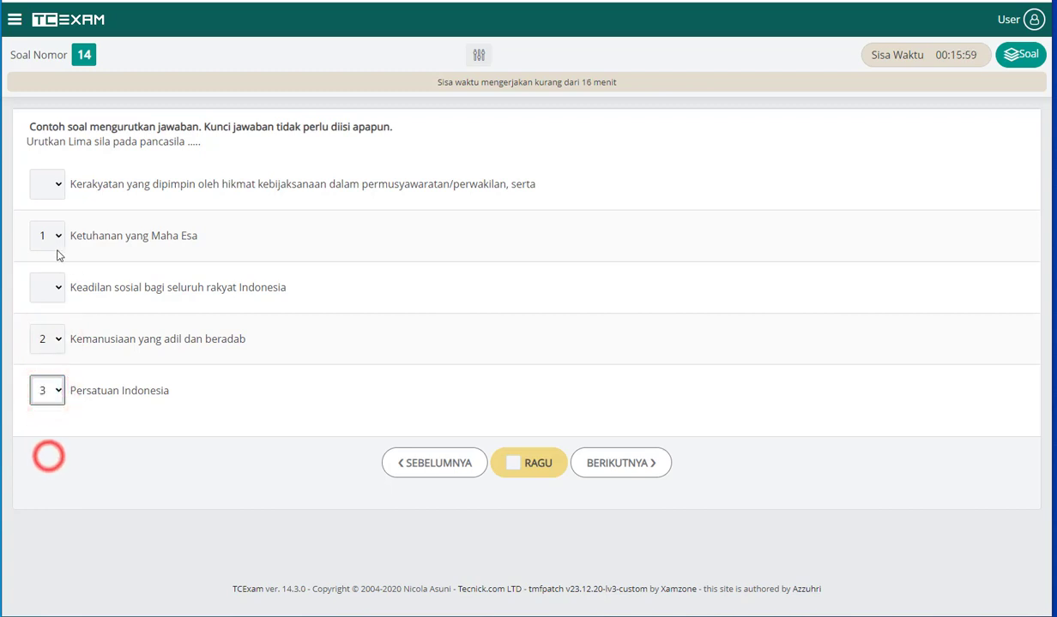
# - Rank the Kerakyatan statement as 4 and Keadilan sosial bagi seluruh rakyat Indonesia as 5 in question 14
pyautogui.click(48, 288)
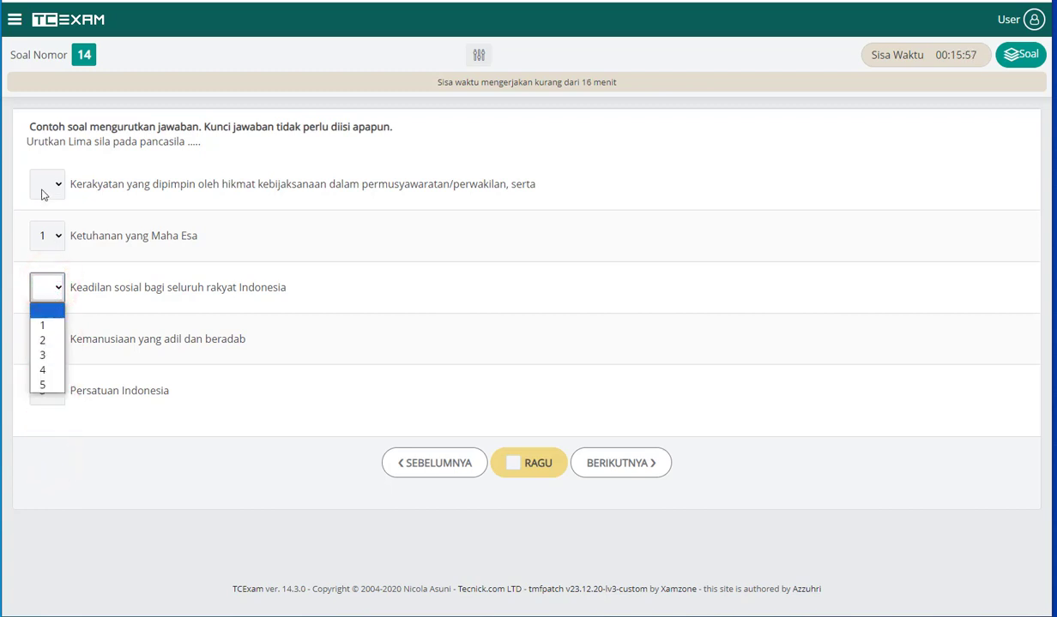
pyautogui.click(41, 187)
pyautogui.click(43, 266)
pyautogui.click(48, 288)
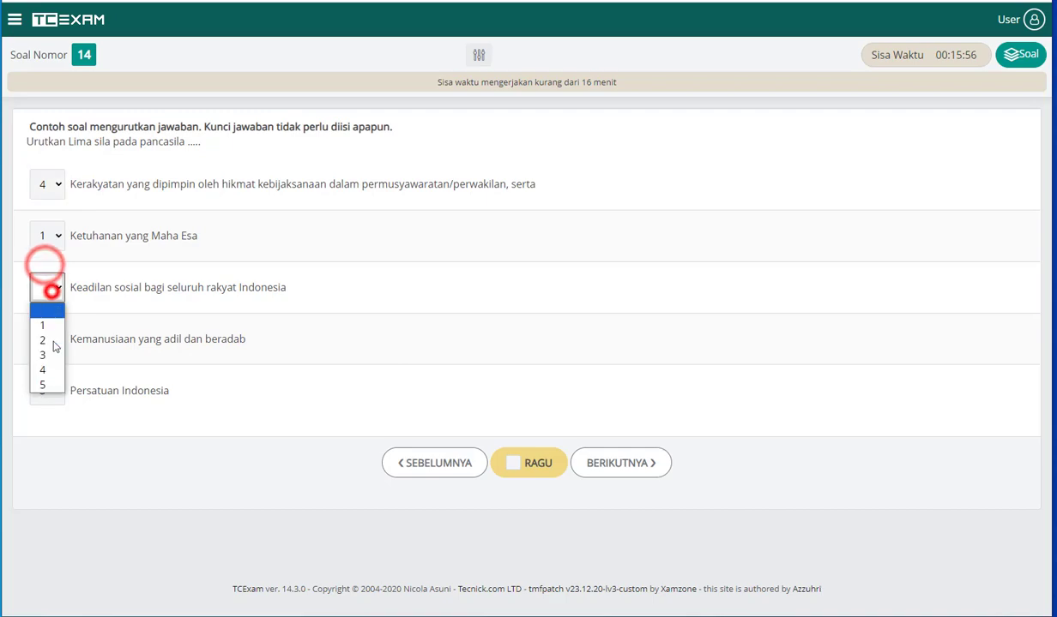
pyautogui.click(43, 384)
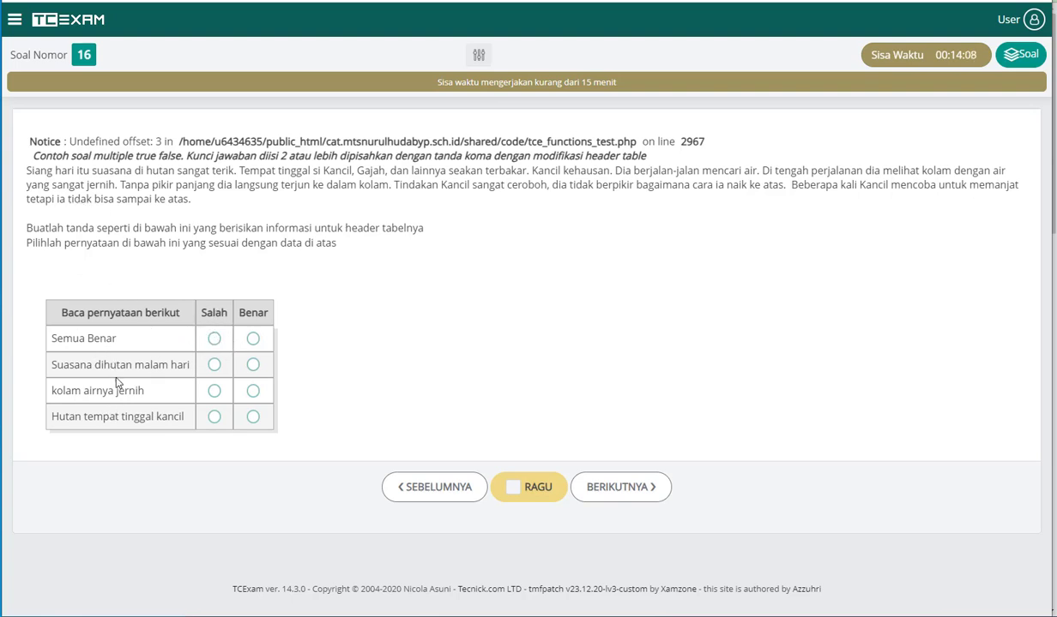
# - In question 16, mark Semua Benar and Suasana dihutan malam hari Salah, kolam airnya jernih and Hutan tempat tinggal kancil Benar, and continue to question 17
pyautogui.click(212, 341)
pyautogui.click(215, 365)
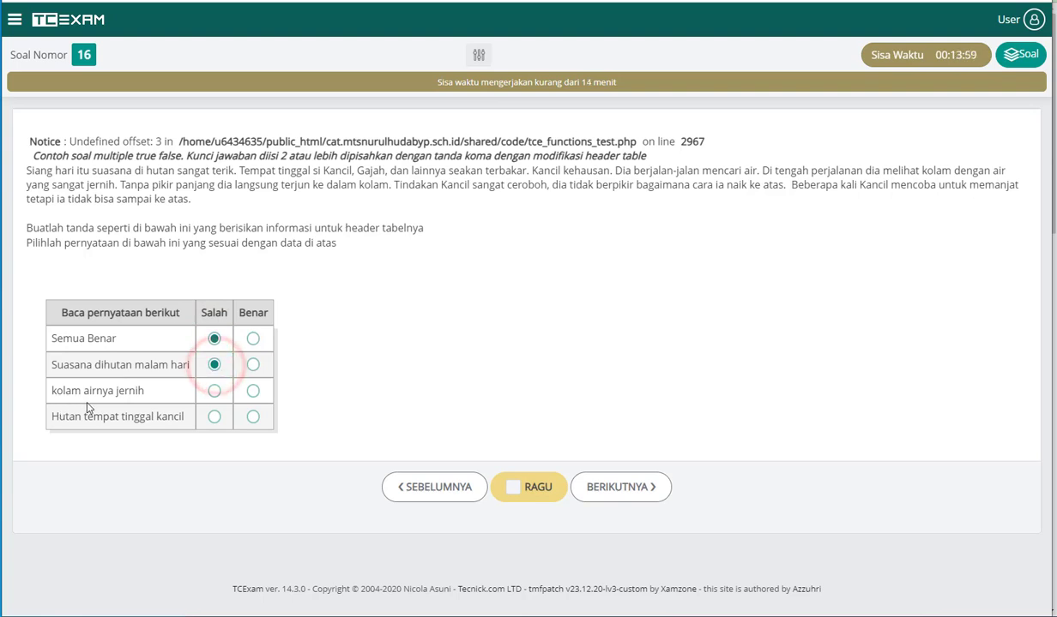
pyautogui.click(250, 387)
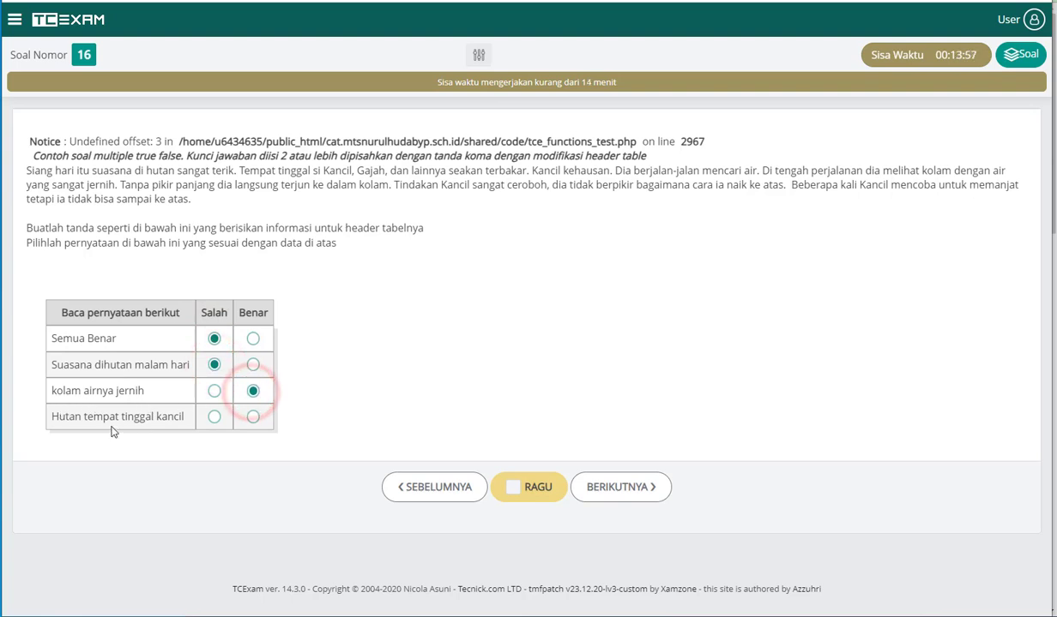
pyautogui.click(252, 416)
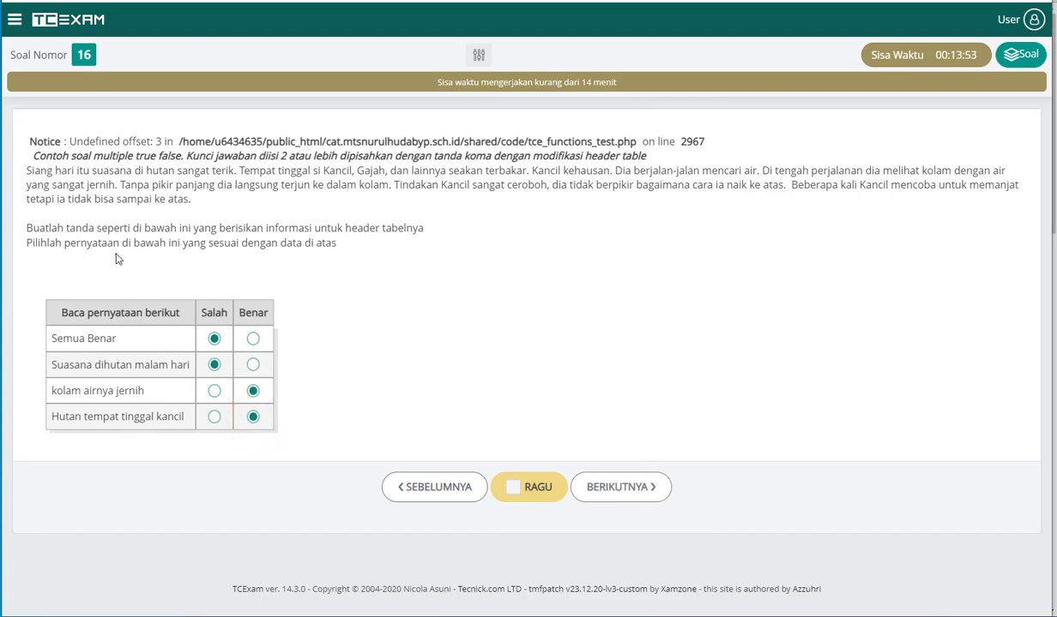
pyautogui.click(636, 494)
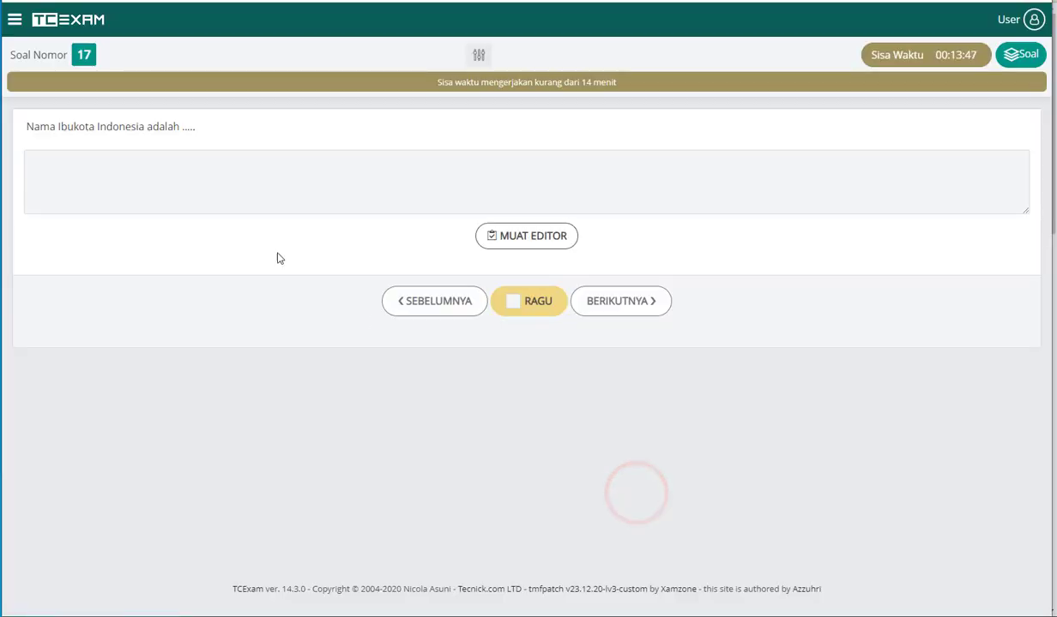
# - Answer question 17 about Indonesia's capital with "Jakarta" and continue to question 18
pyautogui.click(144, 176)
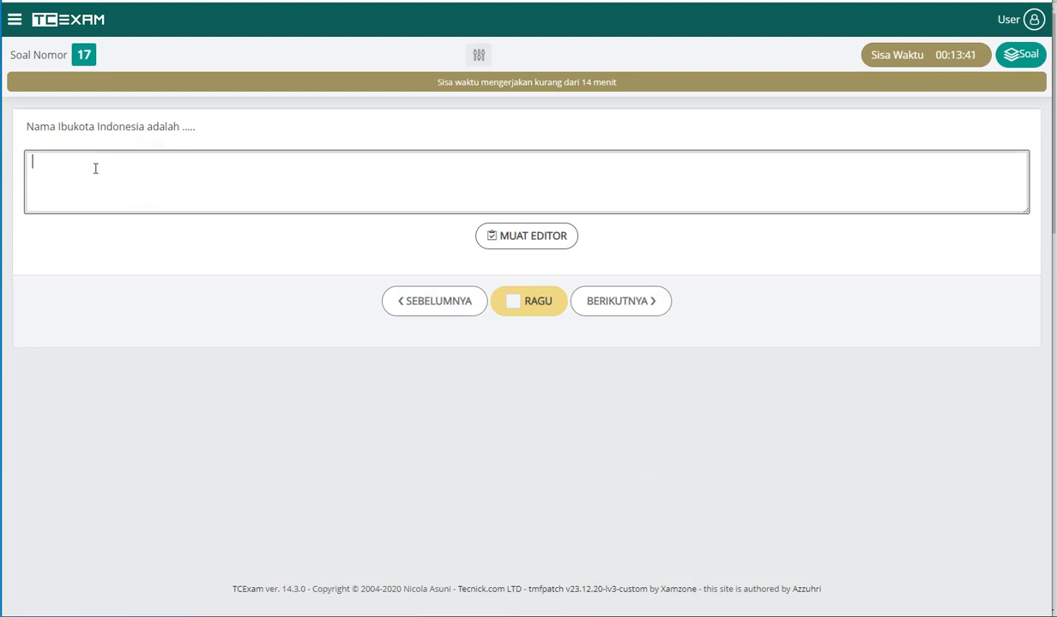
pyautogui.write('Jakarta')
pyautogui.click(602, 316)
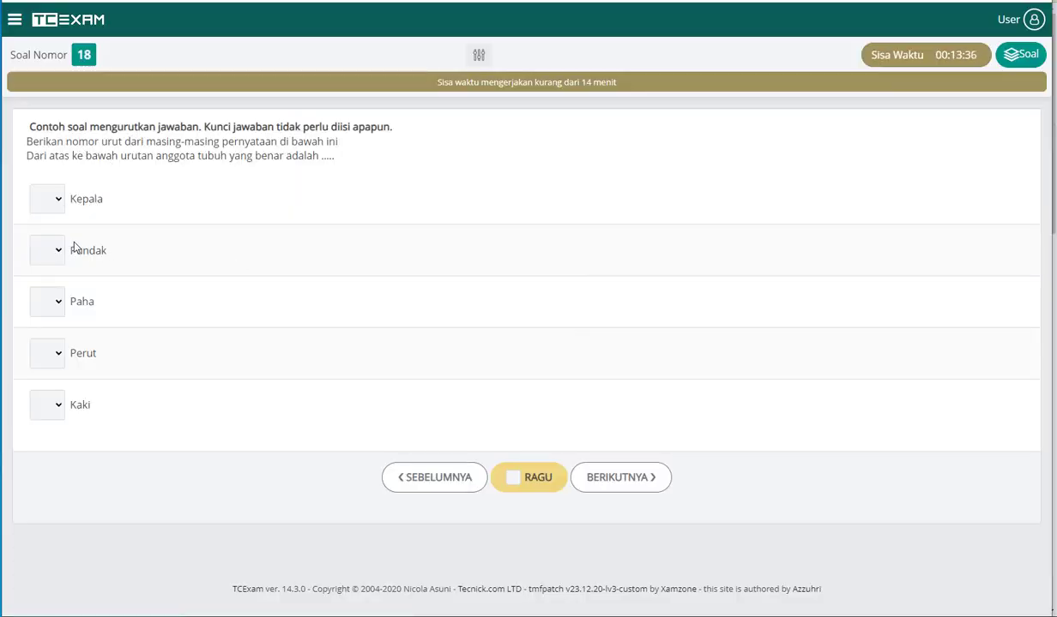
# - Look at the symbol choices for Kemanusiaan yang adil dan beradab in question 19, return to ordering question 18, and move forward without answering
pyautogui.click(624, 480)
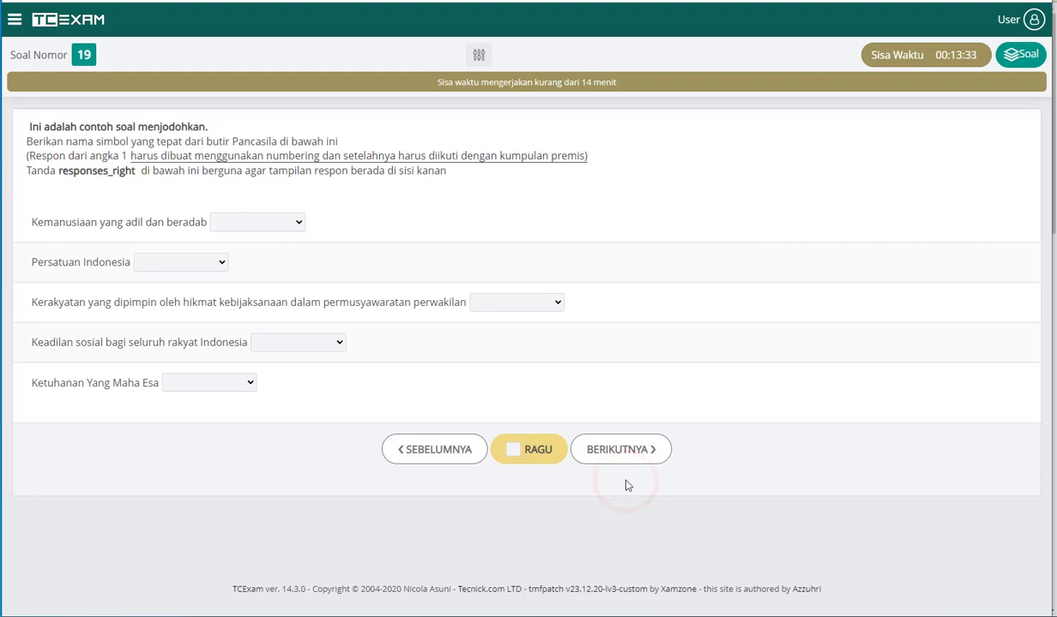
pyautogui.click(284, 220)
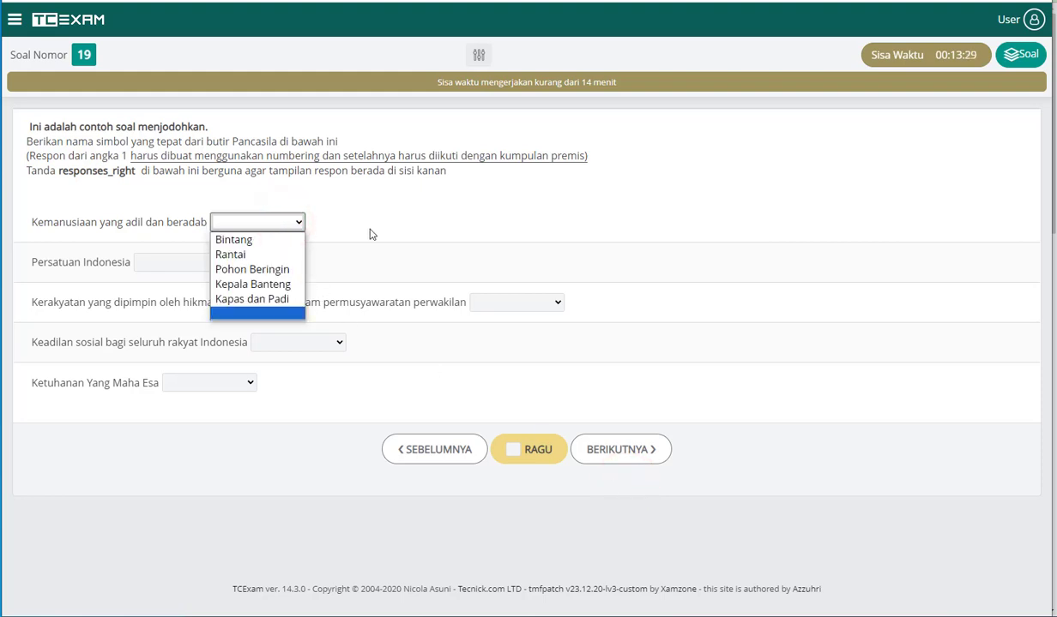
pyautogui.click(422, 379)
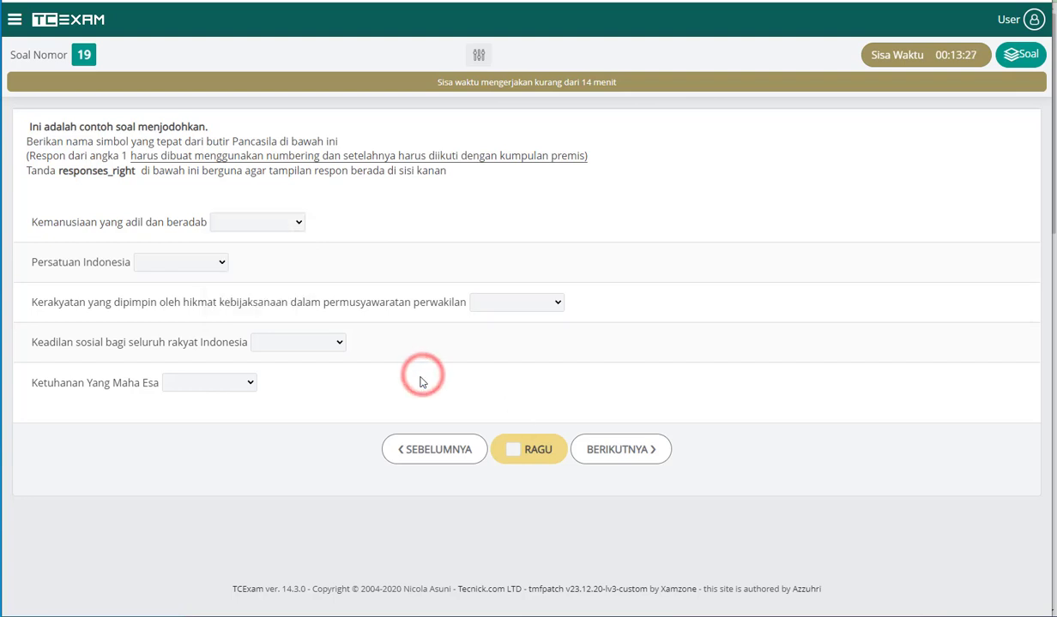
pyautogui.click(451, 447)
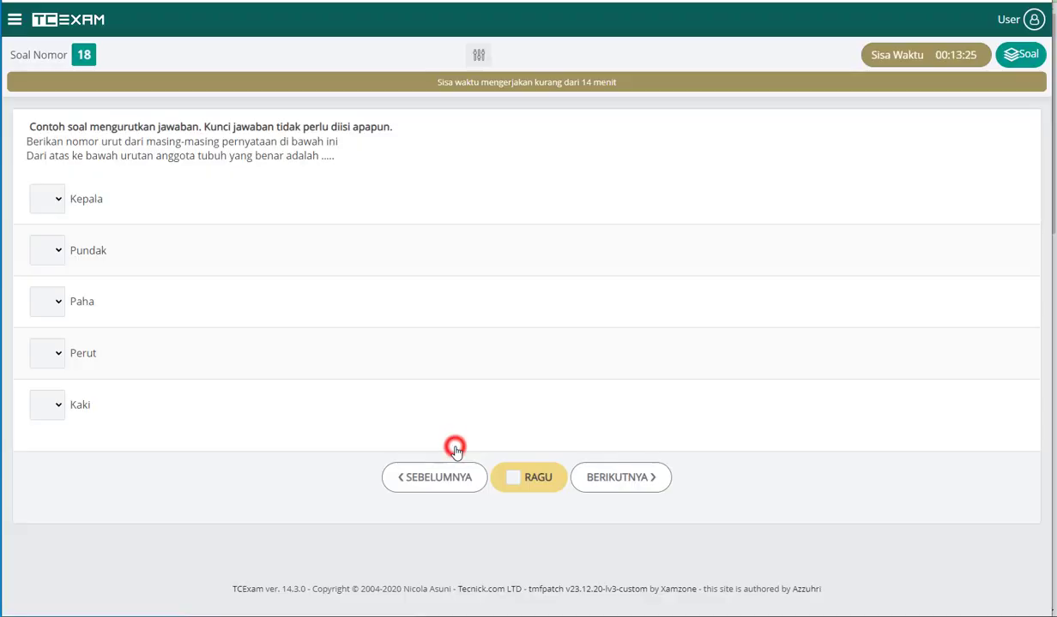
pyautogui.click(183, 218)
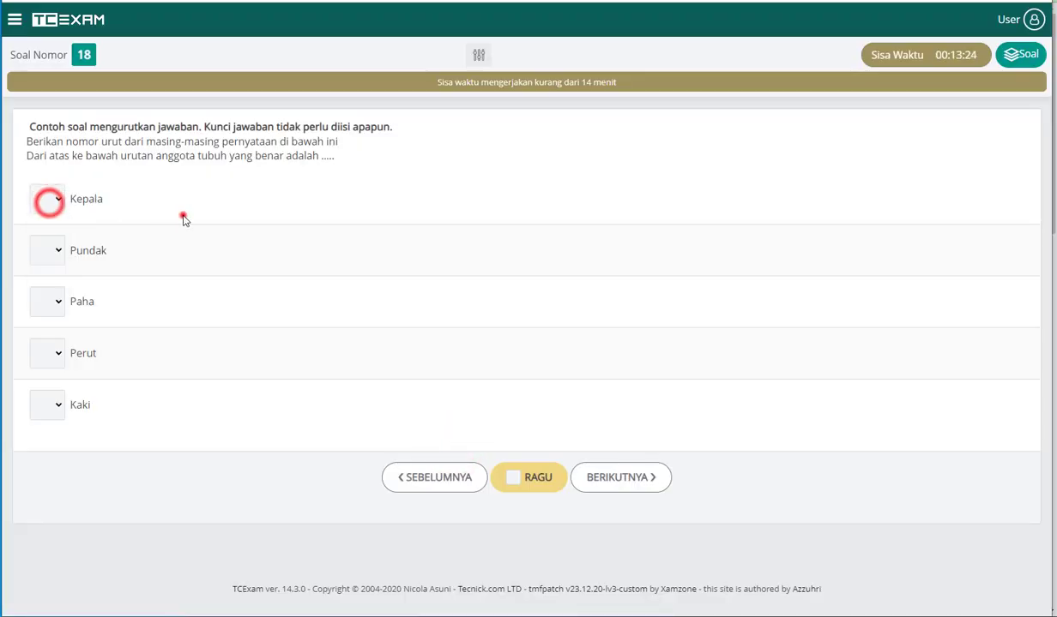
pyautogui.click(631, 484)
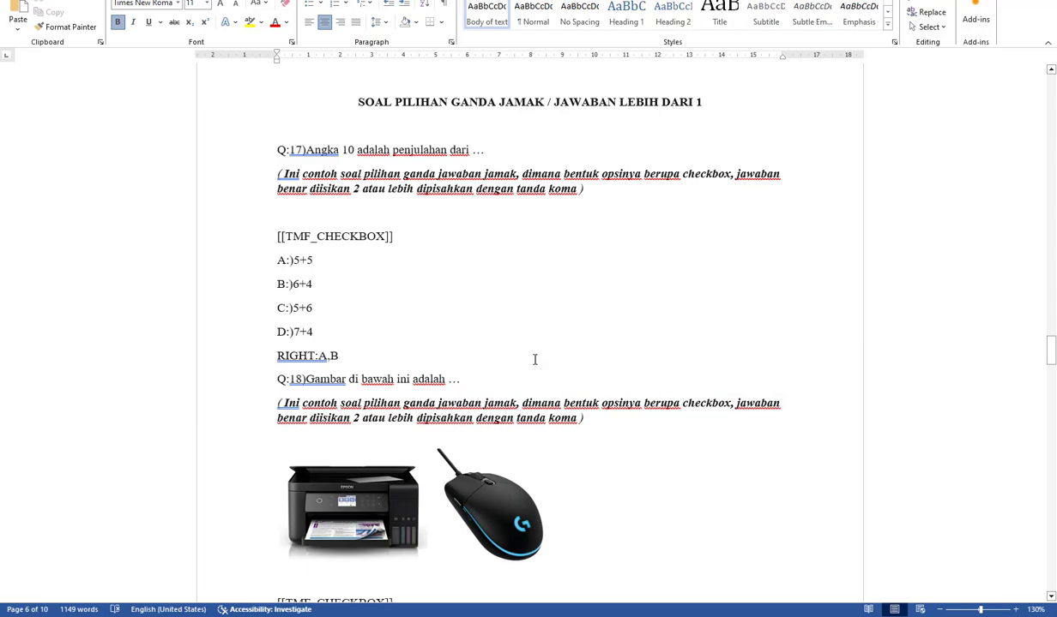
# - At the beginning of the Word question document, replace the MODULE name with "UMBK 2024"
pyautogui.scroll(4, 880, 389)
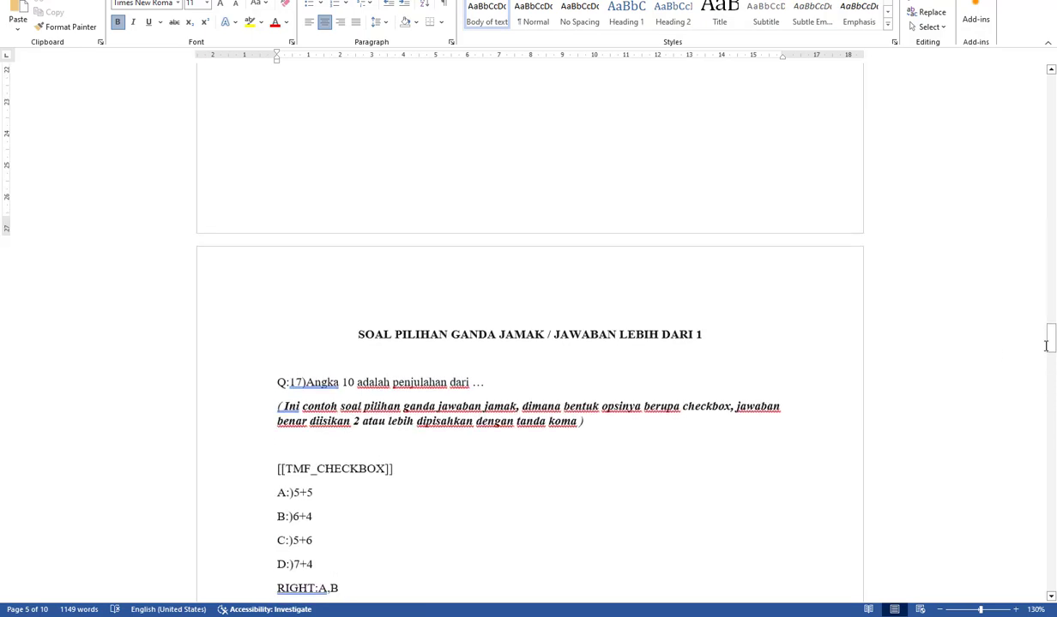
pyautogui.moveTo(1050, 336); pyautogui.dragTo(1047, 81)
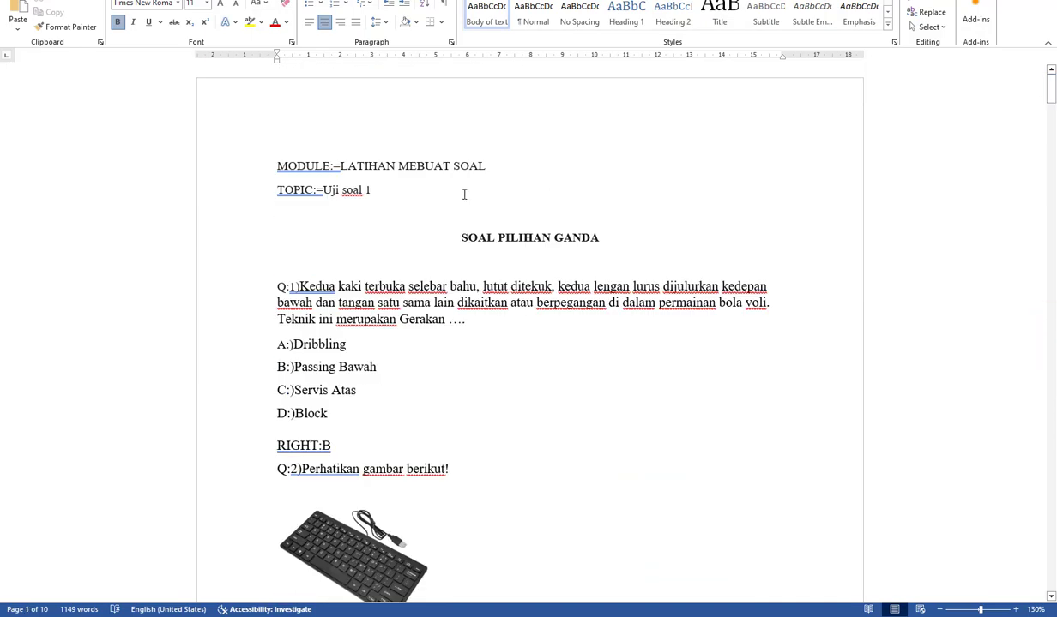
pyautogui.click(340, 169)
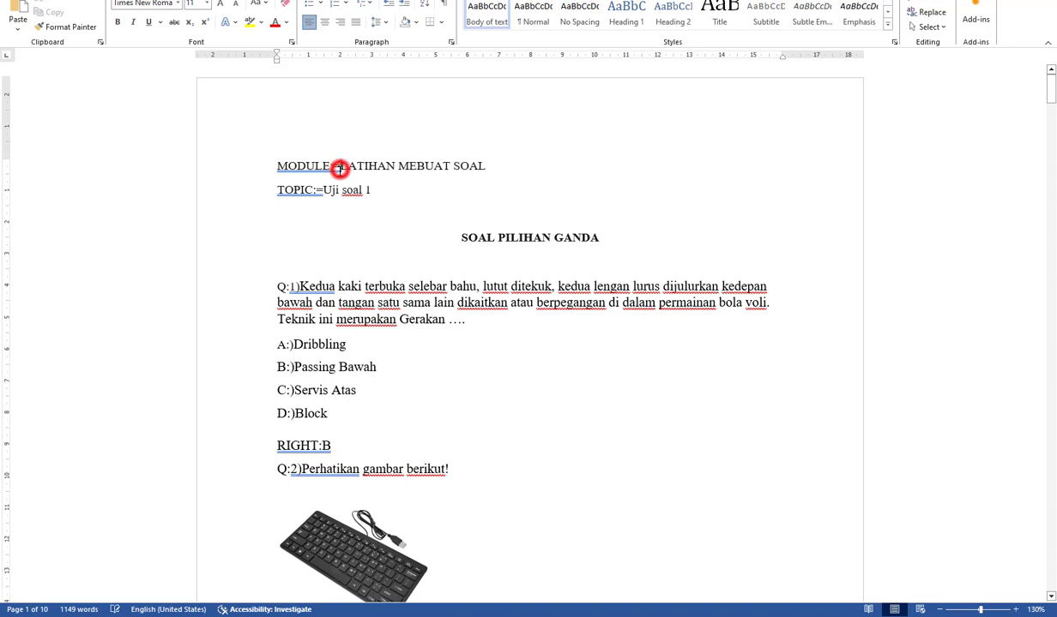
pyautogui.click(277, 165)
pyautogui.moveTo(277, 166); pyautogui.dragTo(512, 173)
pyautogui.click(332, 166)
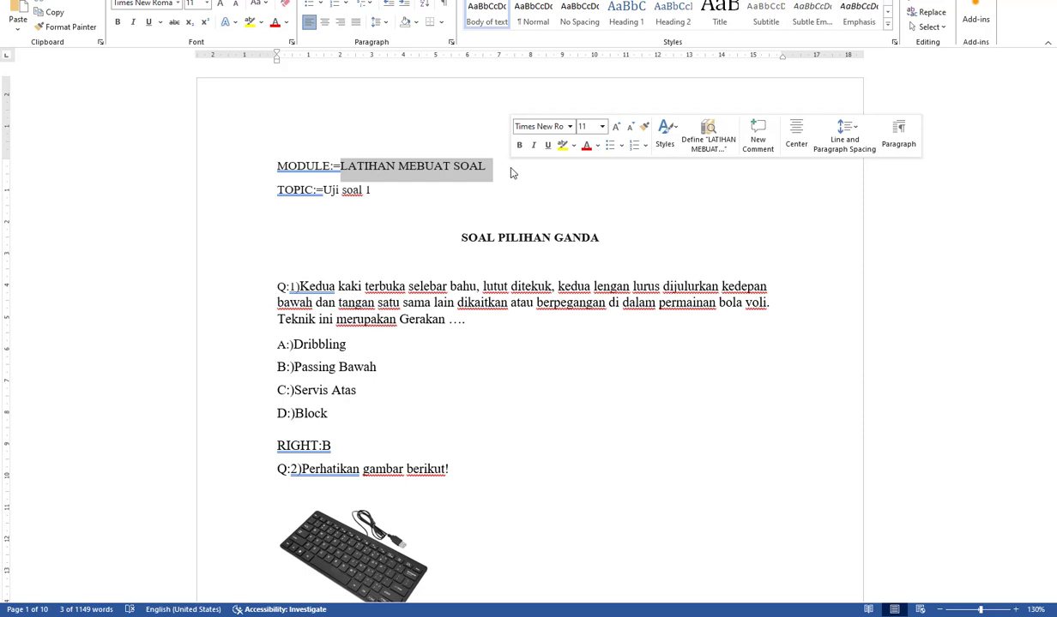
pyautogui.press('BackSpace')
pyautogui.write('UMBK')
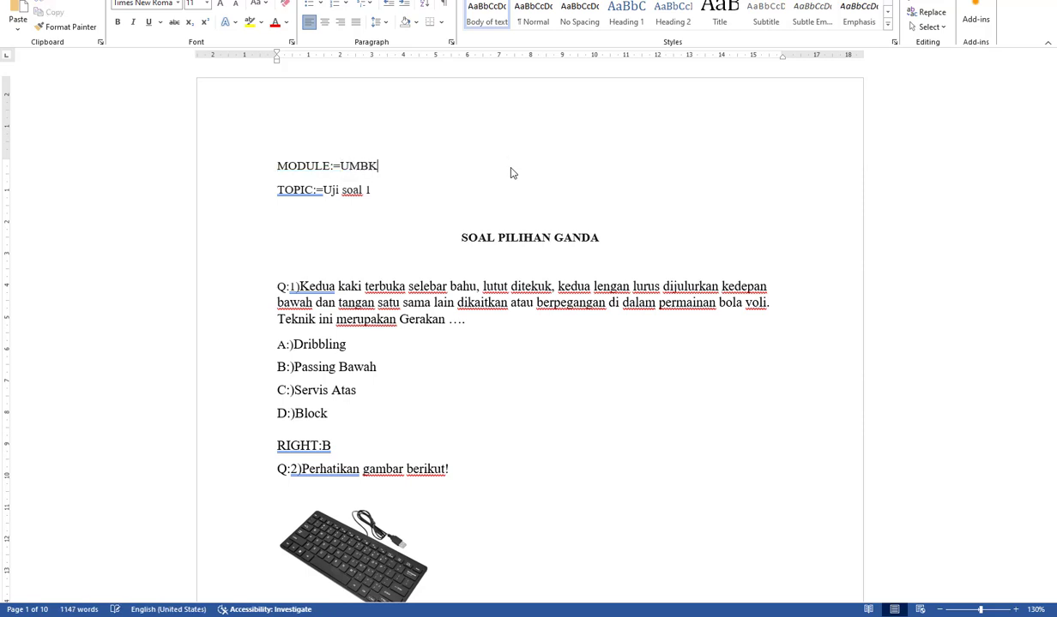
pyautogui.write(' 2024')
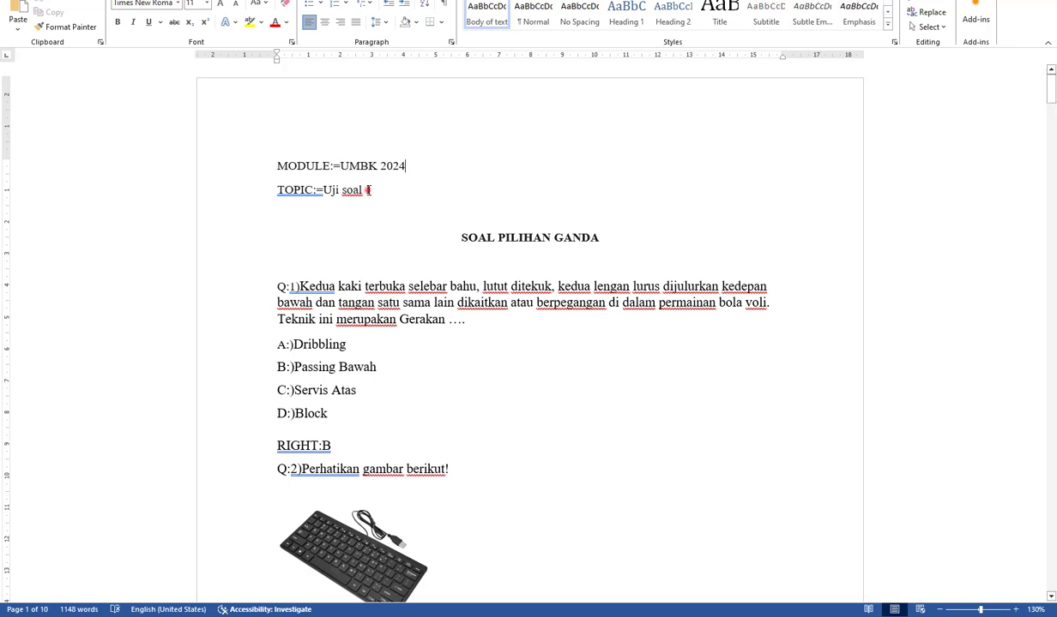
# - Replace the TOPIC name below the module line with "Matematika"
pyautogui.moveTo(370, 190); pyautogui.dragTo(330, 189)
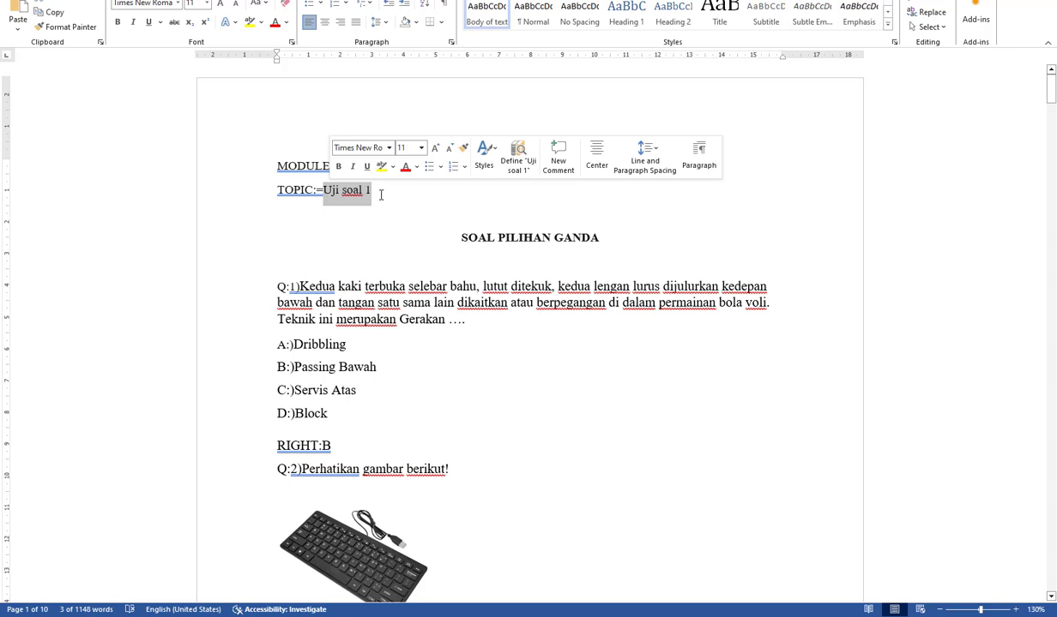
pyautogui.write('ma')
pyautogui.press('BackSpace')
pyautogui.press('BackSpace')
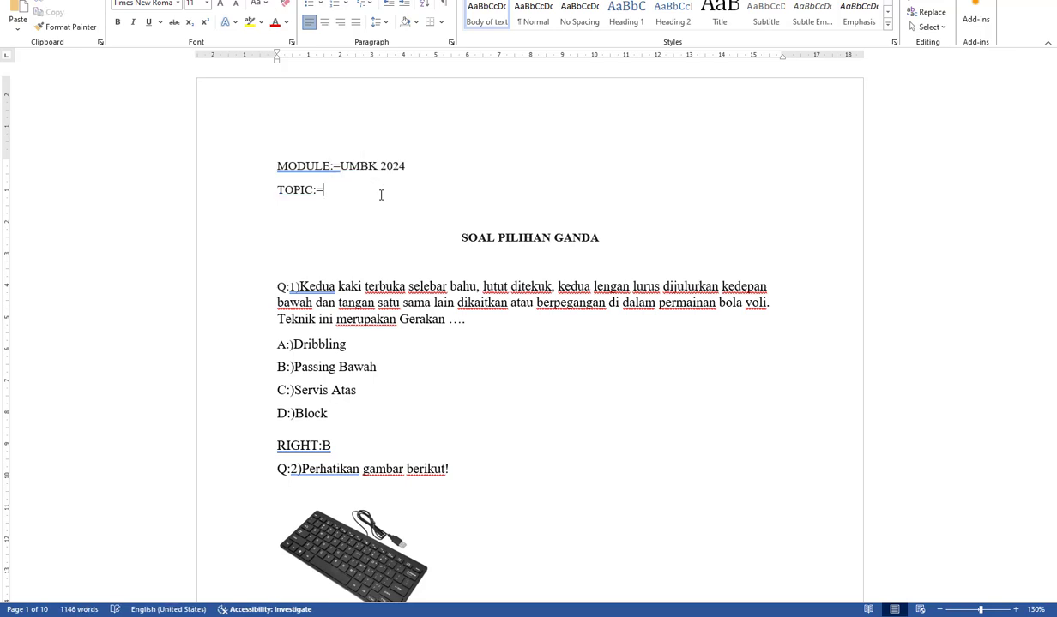
pyautogui.write('Matematika')
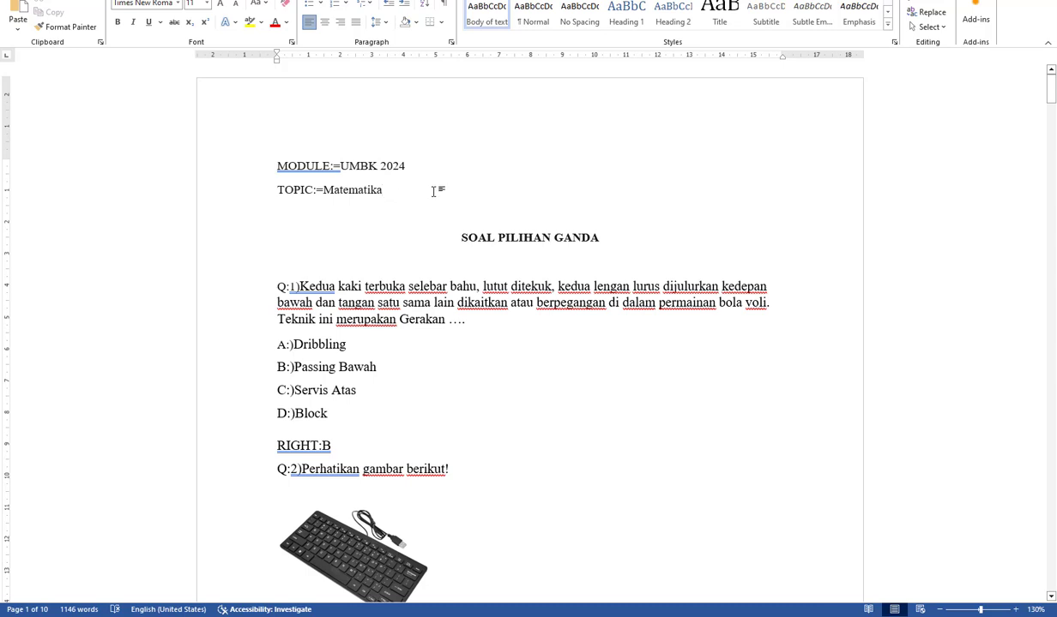
# - Try adding the number 9 after Matematika on the TOPIC line, and remove it again
pyautogui.write('9')
pyautogui.click(387, 191)
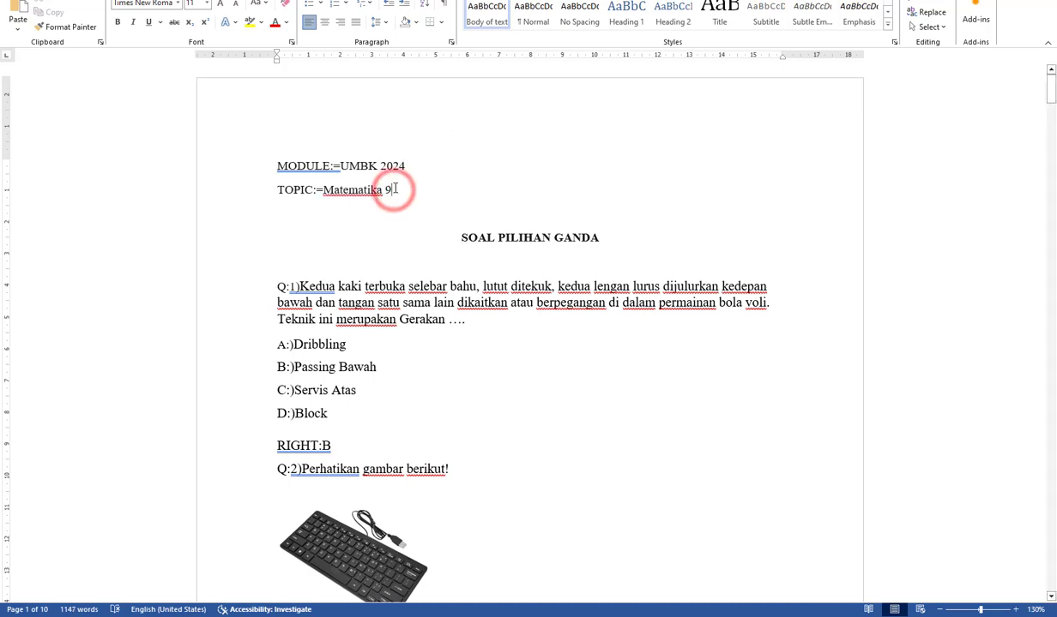
pyautogui.press('BackSpace')
pyautogui.press('BackSpace')
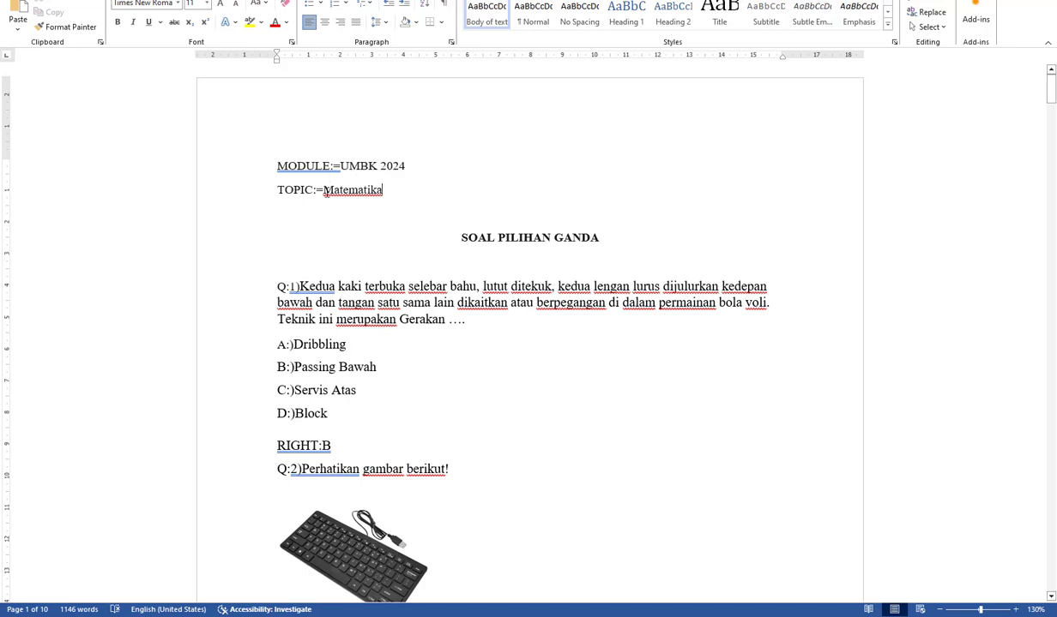
pyautogui.moveTo(326, 190); pyautogui.dragTo(387, 190)
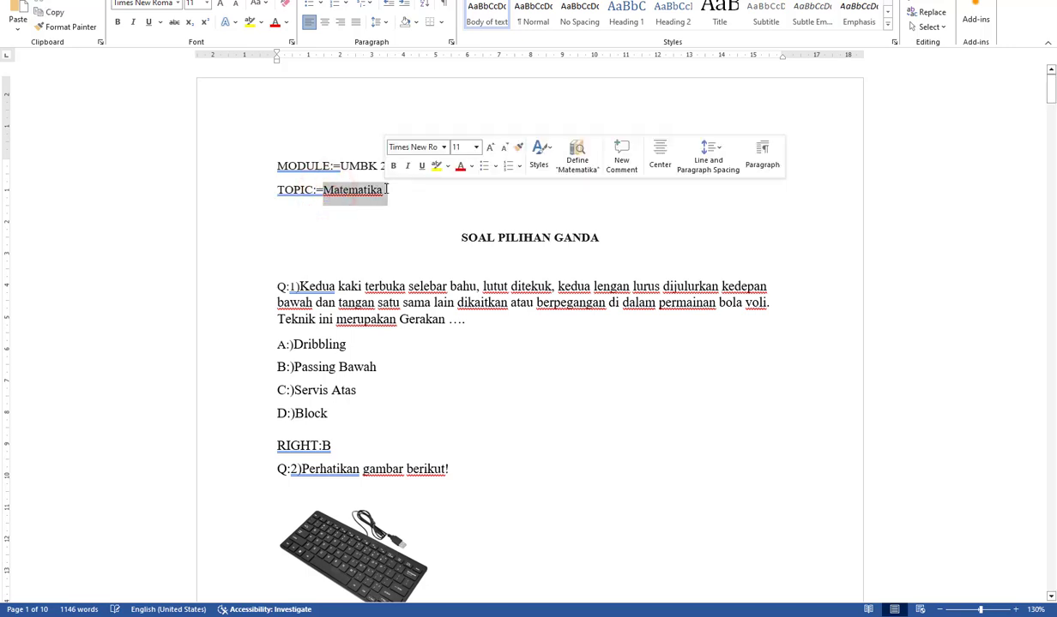
pyautogui.click(387, 190)
pyautogui.click(410, 166)
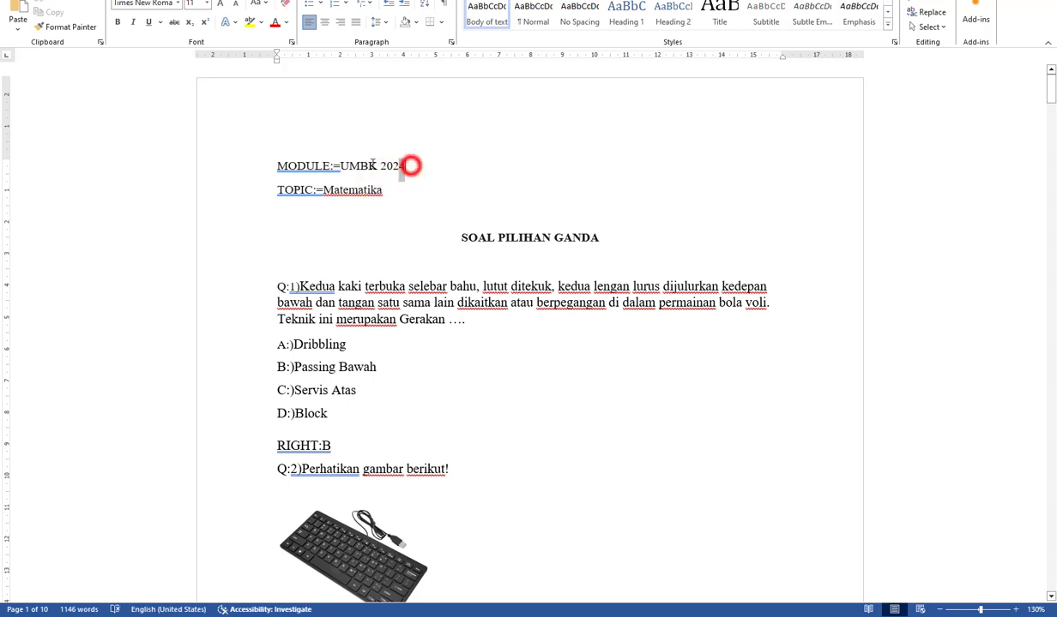
# - Replace the MODULE name with "UH GASAL 2024" and change the word GASAL in it to GENAP
pyautogui.moveTo(411, 165); pyautogui.dragTo(342, 166)
pyautogui.write('U')
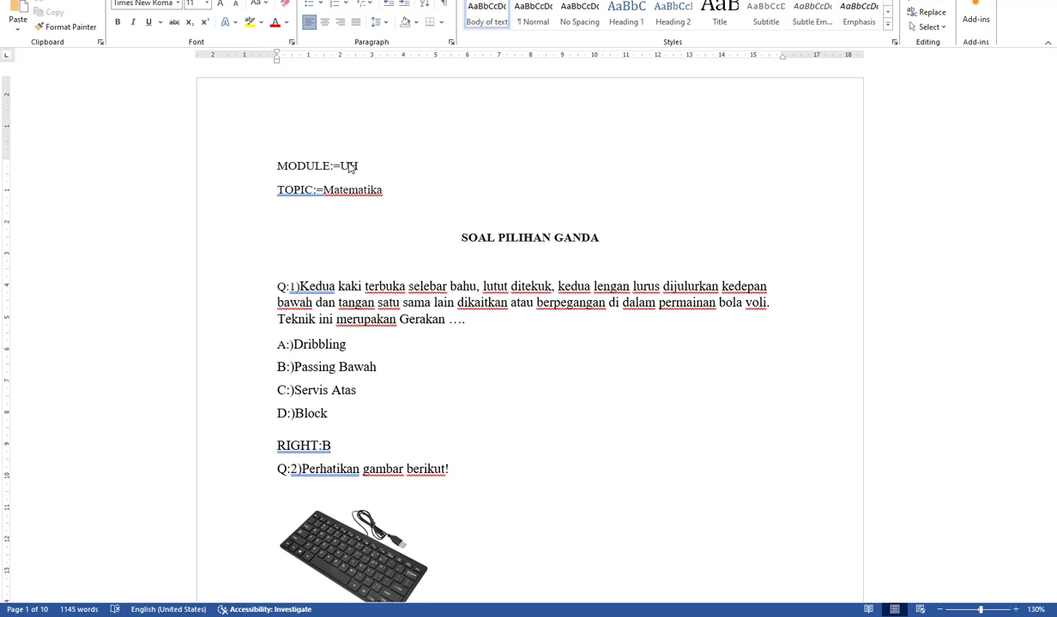
pyautogui.write('N GASAL 2024')
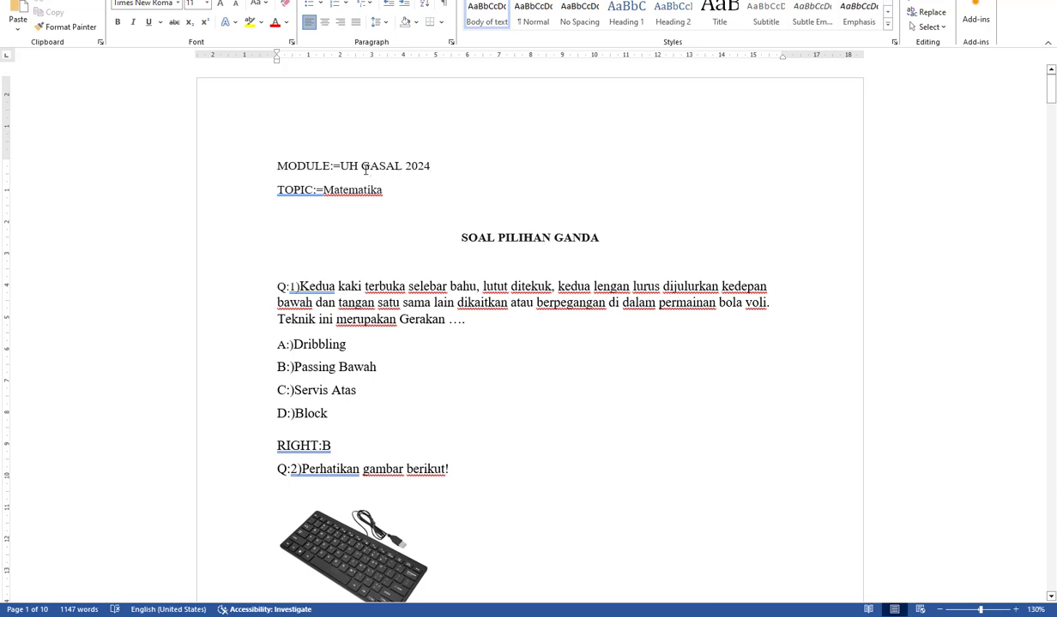
pyautogui.moveTo(371, 165); pyautogui.dragTo(400, 168)
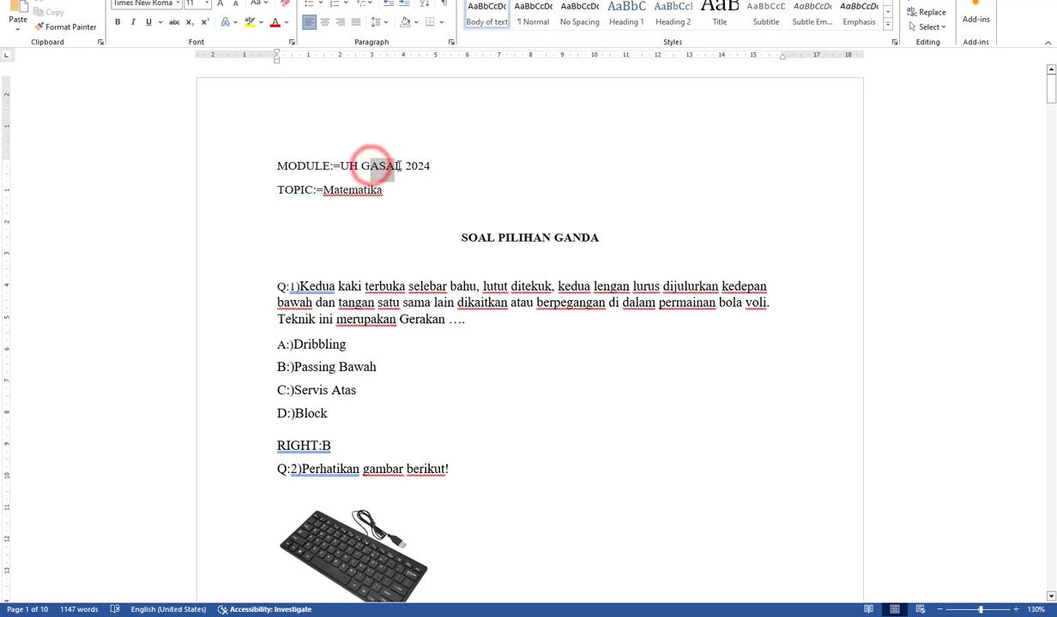
pyautogui.write('ENAP')
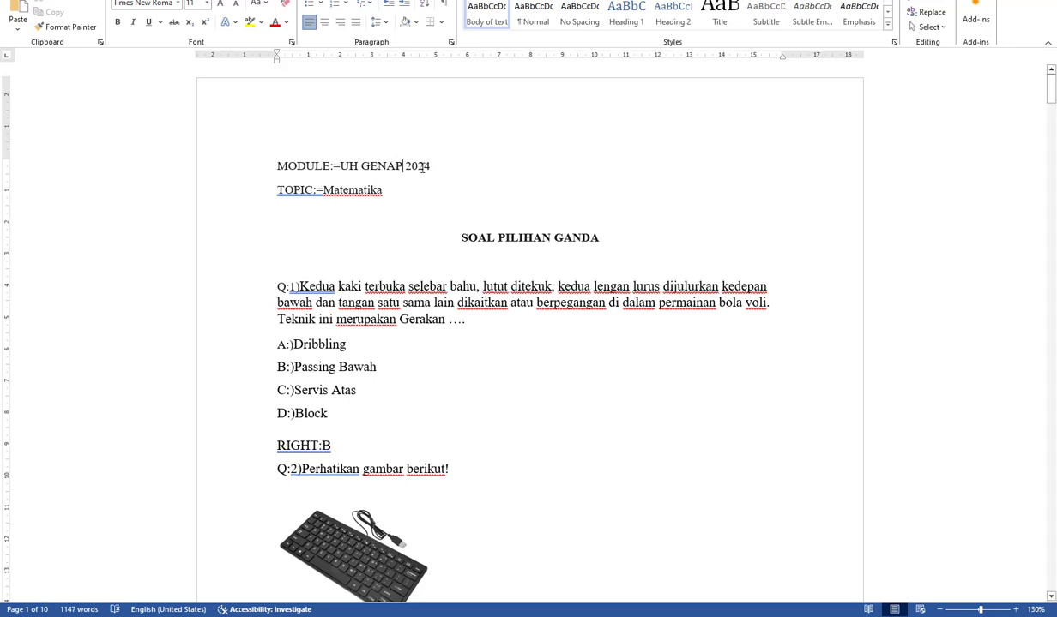
# - Extend the TOPIC name to "7 Matematika BAB 1" by adding the class number before Matematika and the chapter after it
pyautogui.moveTo(385, 191); pyautogui.dragTo(324, 189)
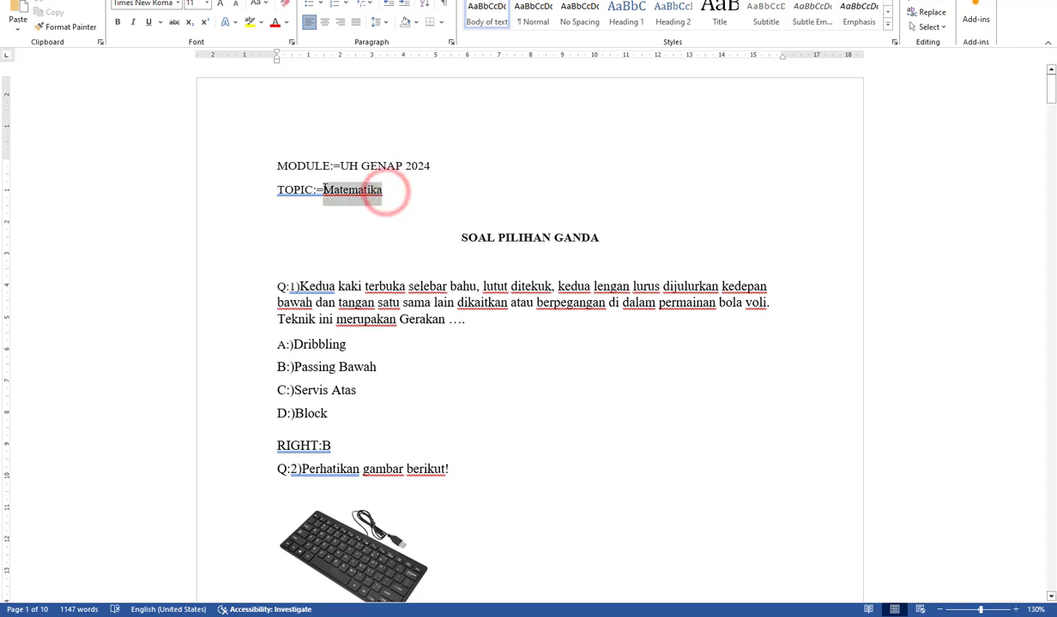
pyautogui.click(323, 189)
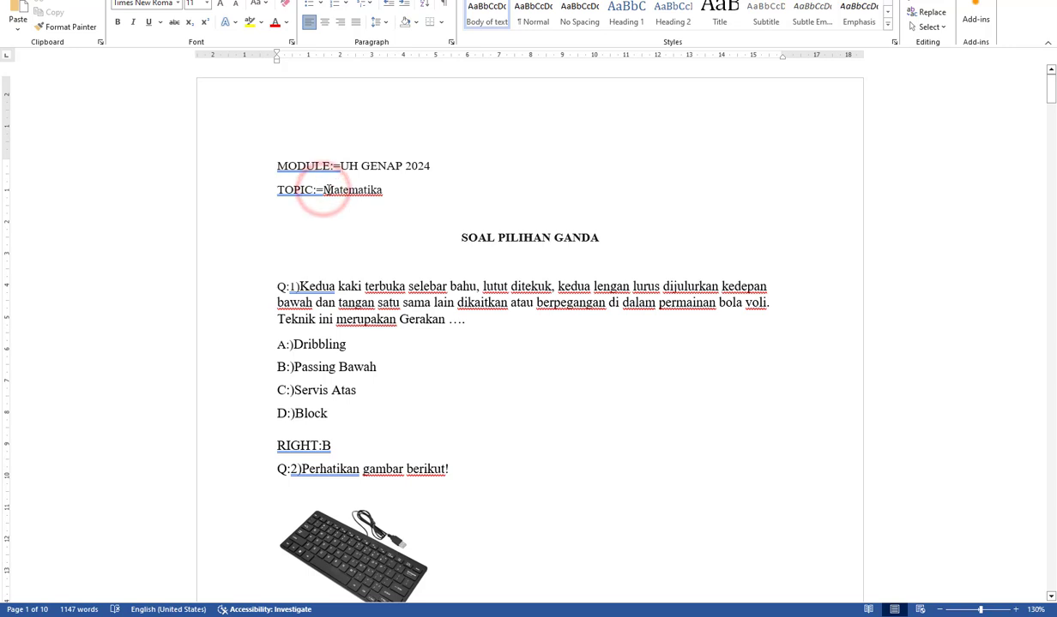
pyautogui.write('7')
pyautogui.click(415, 190)
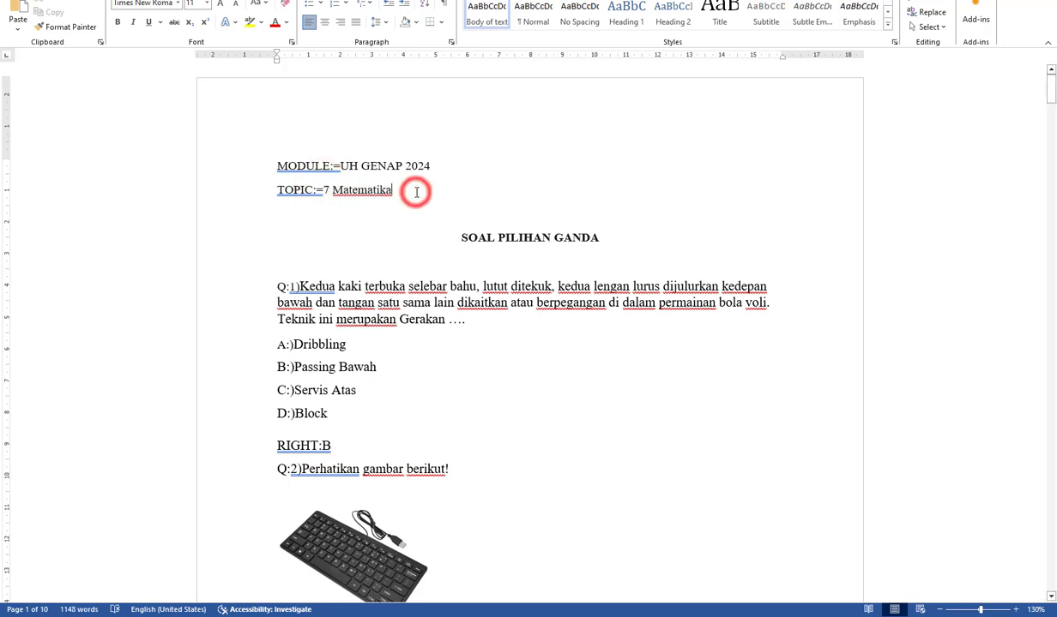
pyautogui.write('BAB 1')
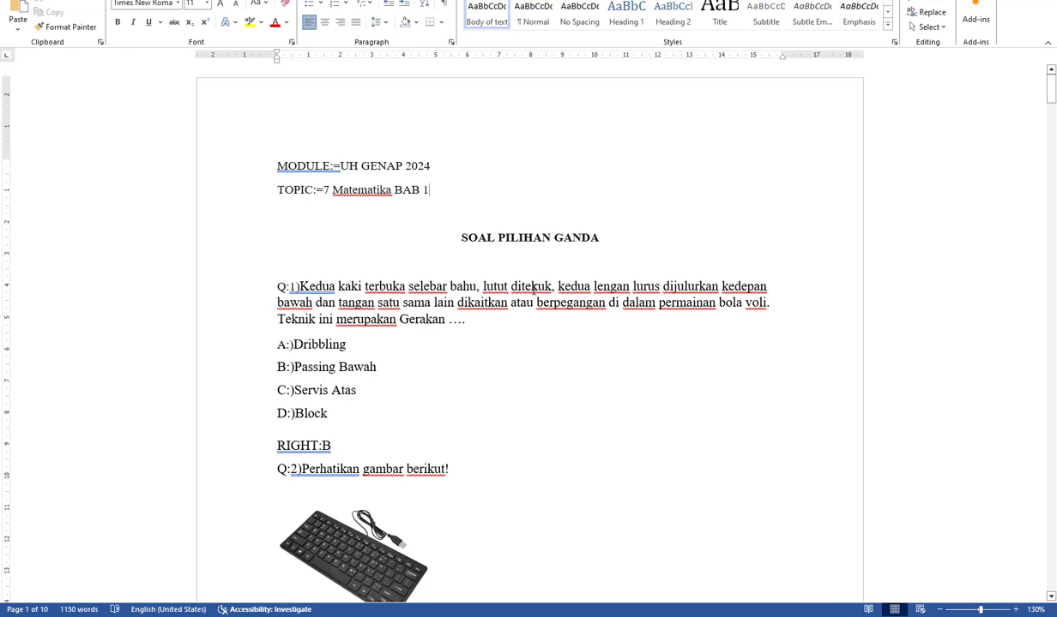
# - Left-align the empty line under the SOAL PILIHAN GANDA heading and enter "1." on it
pyautogui.scroll(-1, 462, 363)
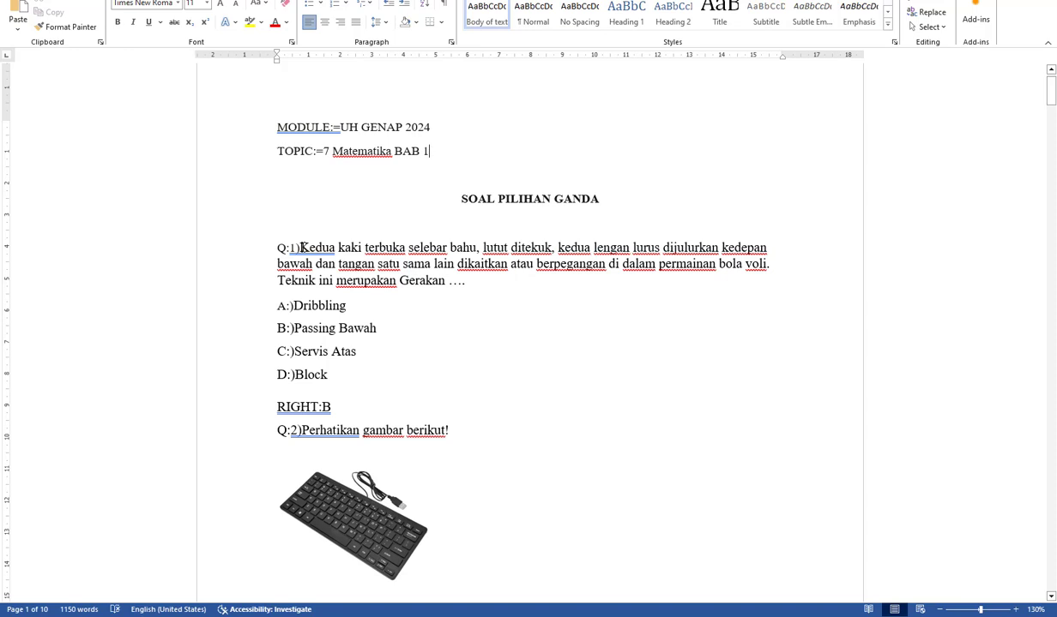
pyautogui.click(283, 231)
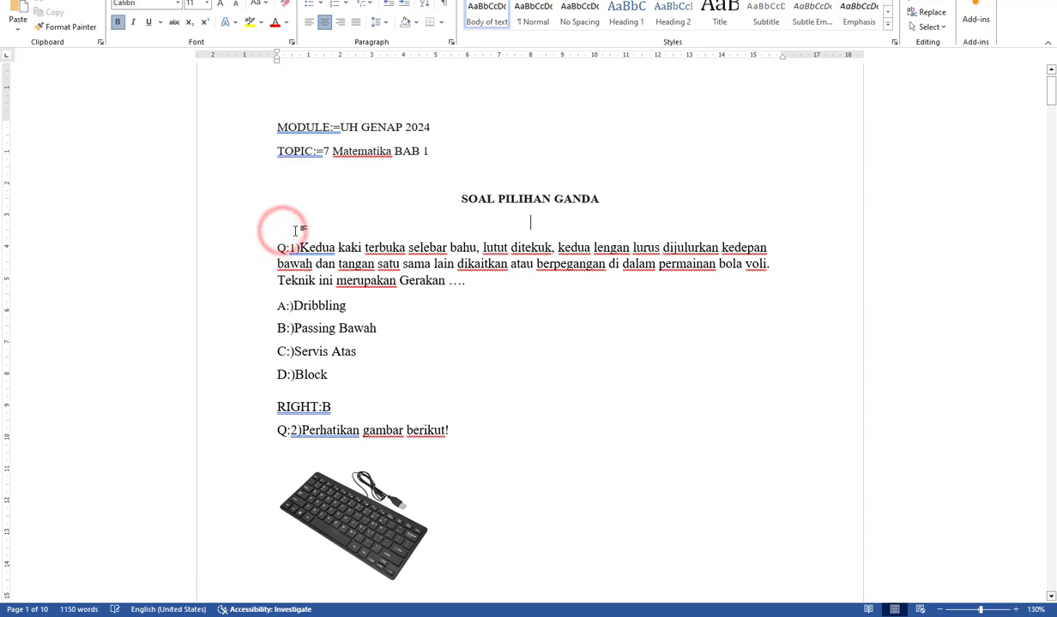
pyautogui.click(309, 23)
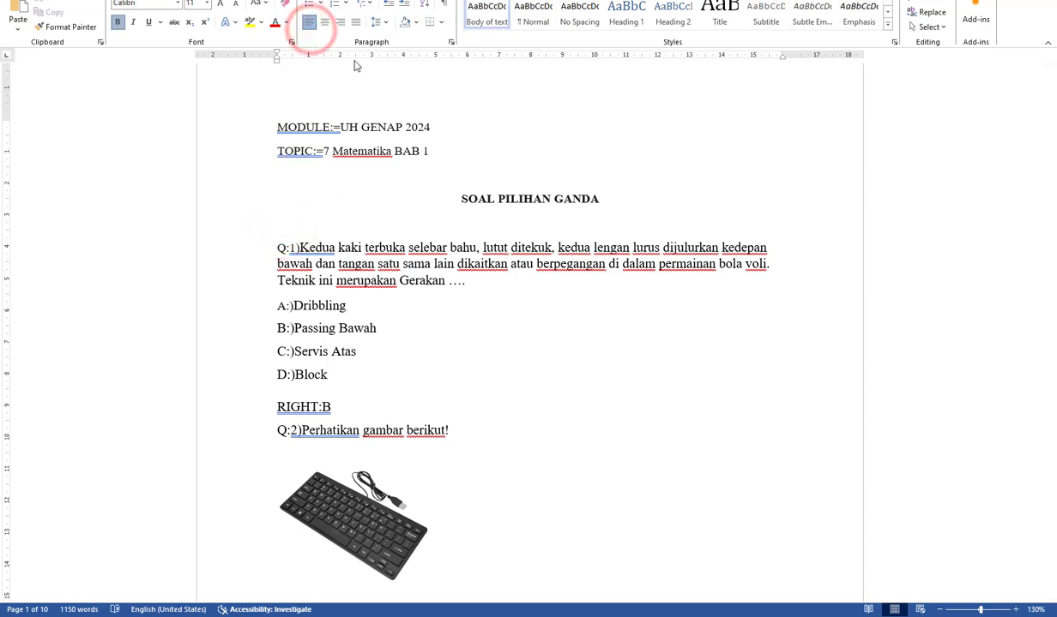
pyautogui.write('1.')
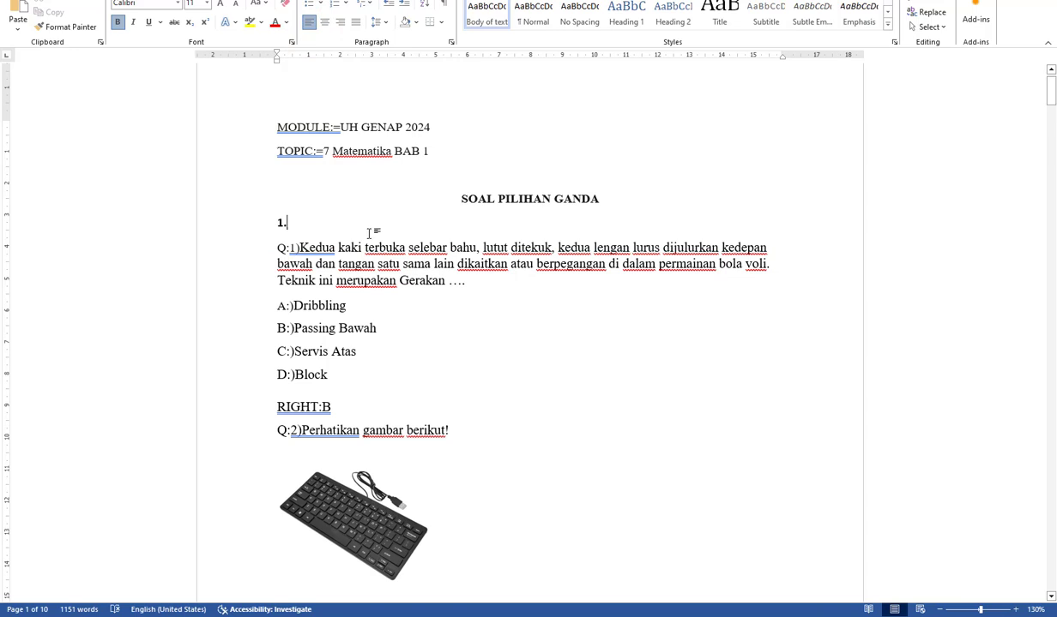
# - Examine the parts of the first question's Q:1) marker: the letter Q, colon, number and closing parenthesis
pyautogui.doubleClick(281, 248)
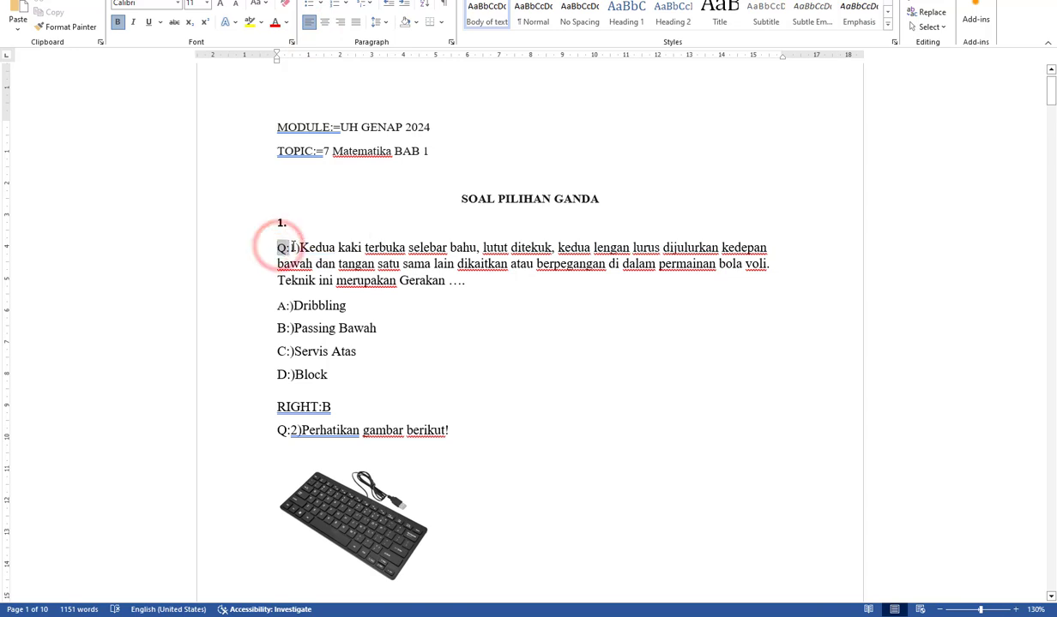
pyautogui.click(985, 611)
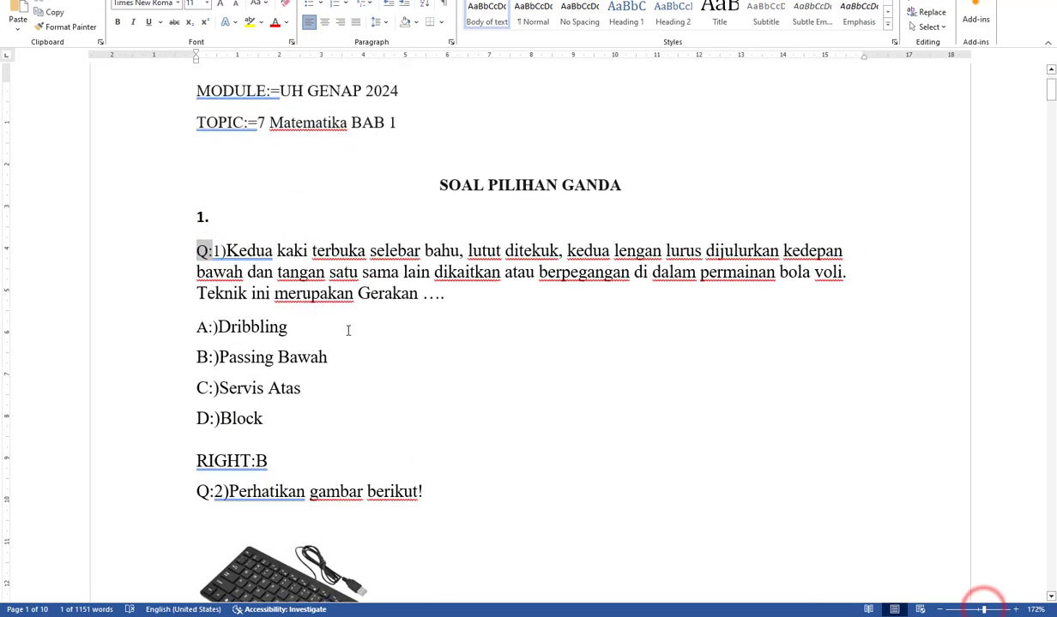
pyautogui.click(307, 316)
pyautogui.click(198, 252)
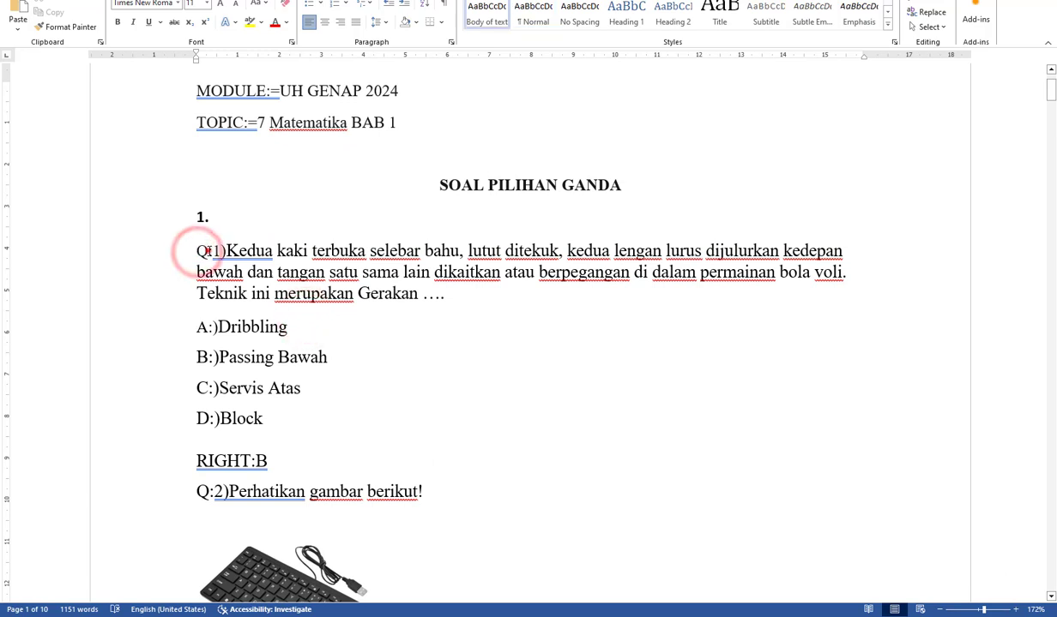
pyautogui.moveTo(209, 252); pyautogui.dragTo(213, 251)
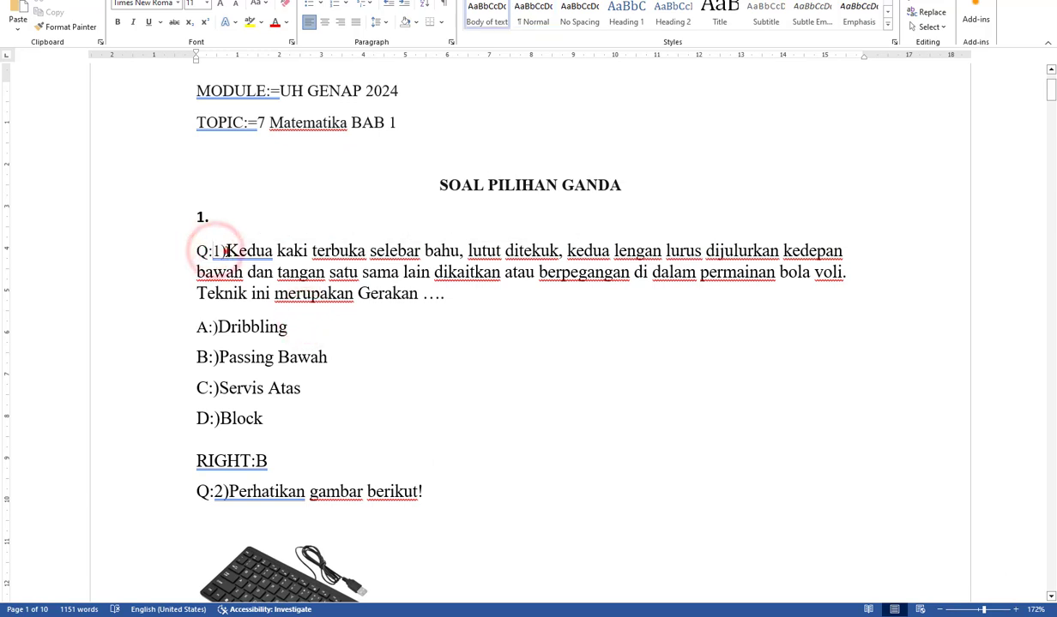
pyautogui.click(226, 250)
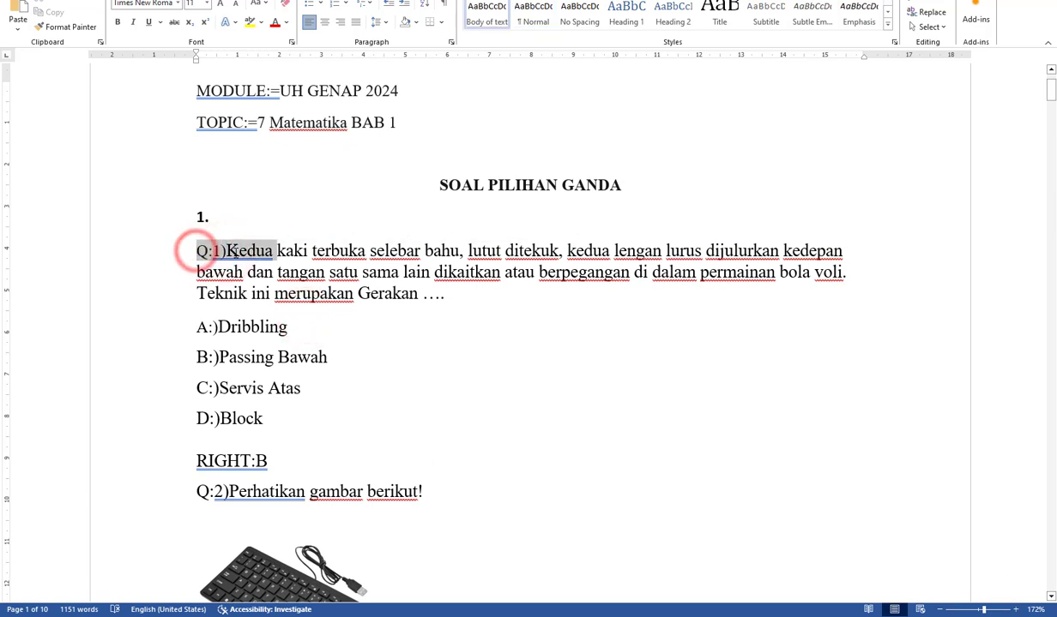
pyautogui.moveTo(195, 250); pyautogui.dragTo(221, 251)
pyautogui.click(208, 253)
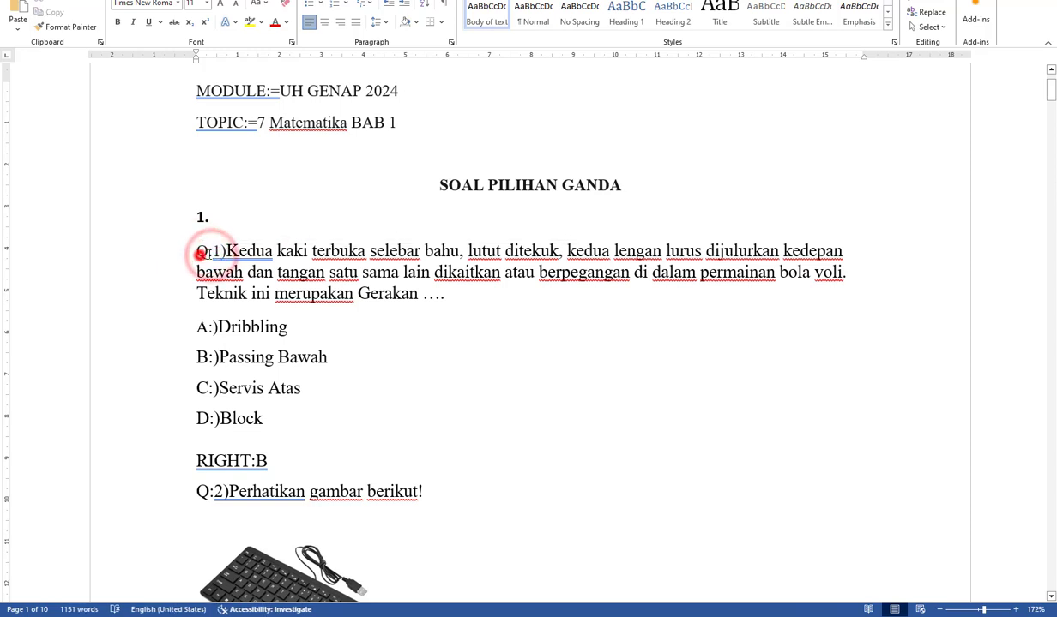
pyautogui.click(228, 253)
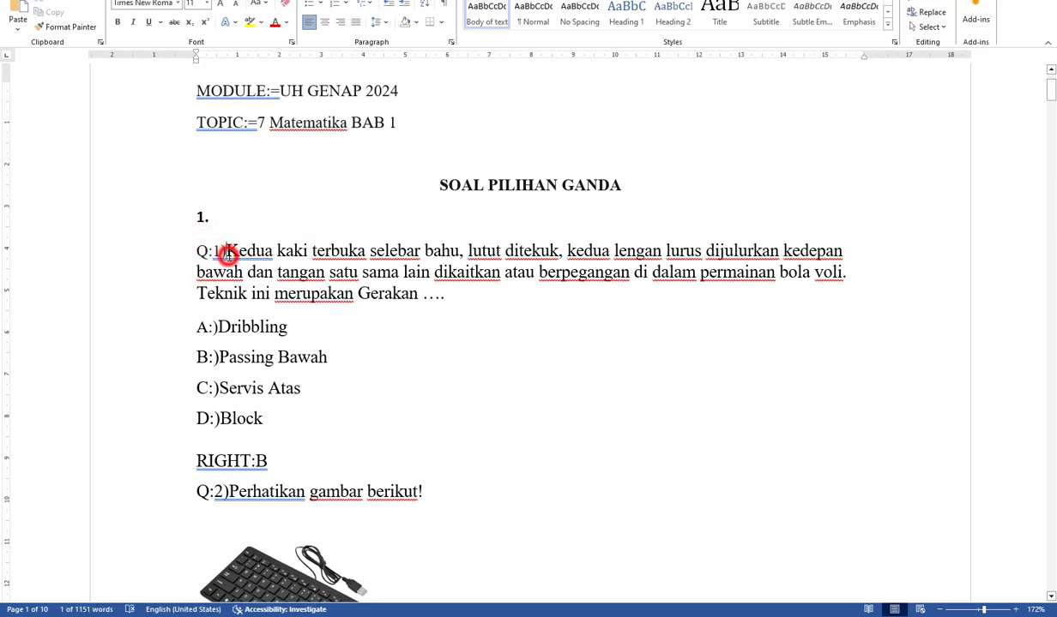
pyautogui.doubleClick(206, 251)
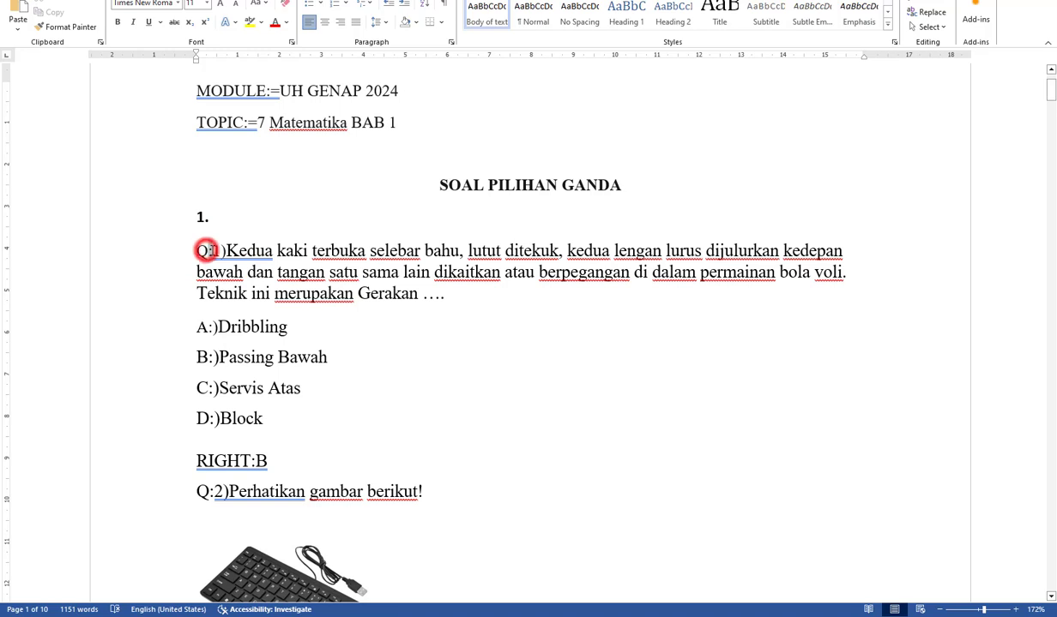
pyautogui.click(198, 251)
# - Make the Q:1) marker at the start of the first question bold and red
pyautogui.doubleClick(195, 252)
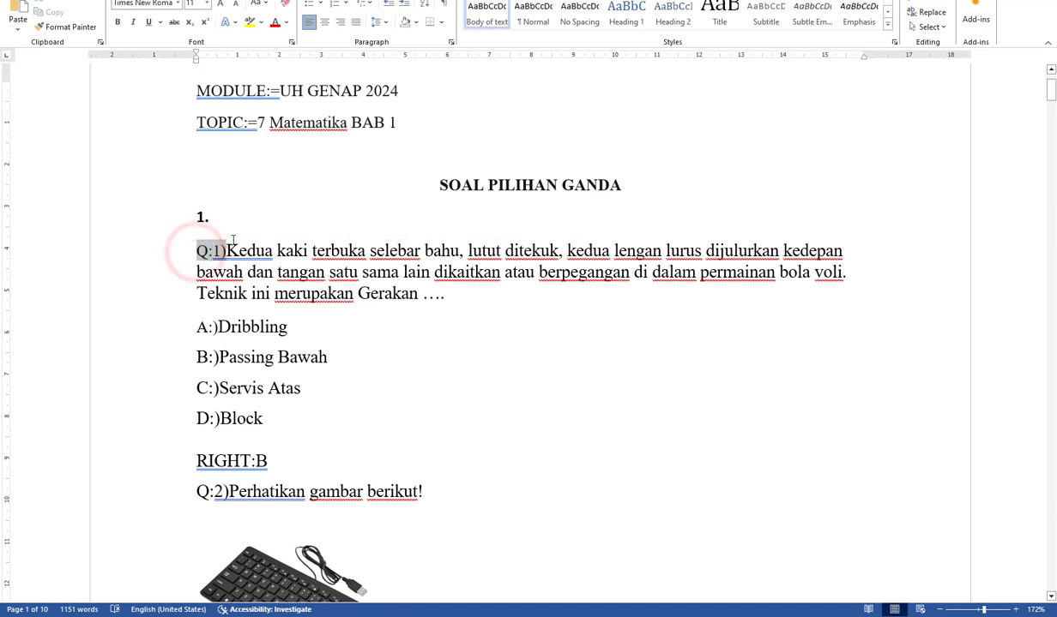
pyautogui.click(118, 21)
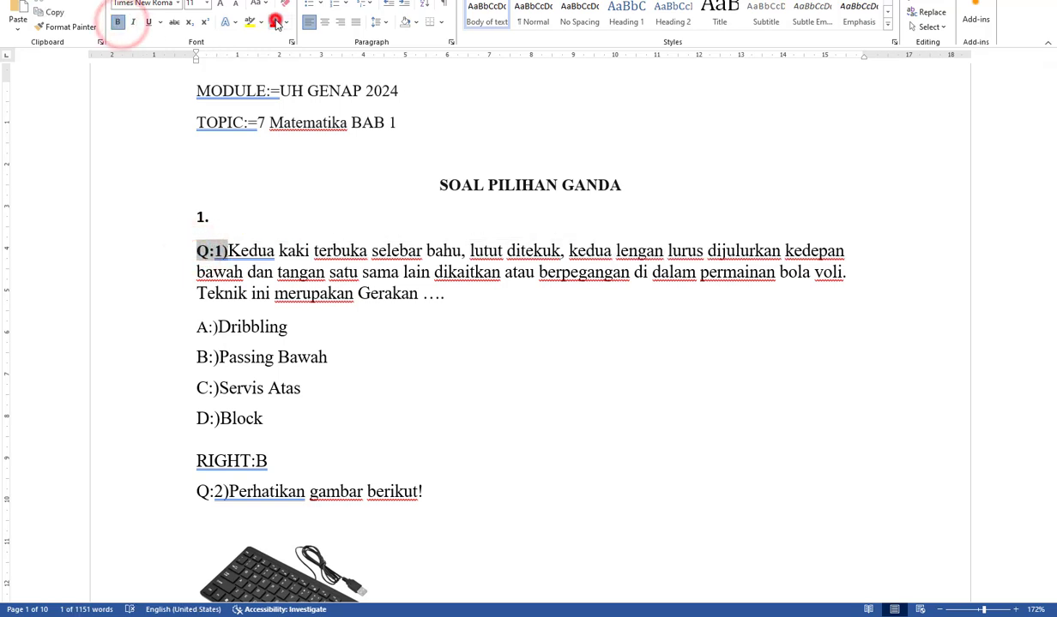
pyautogui.click(273, 23)
pyautogui.click(380, 369)
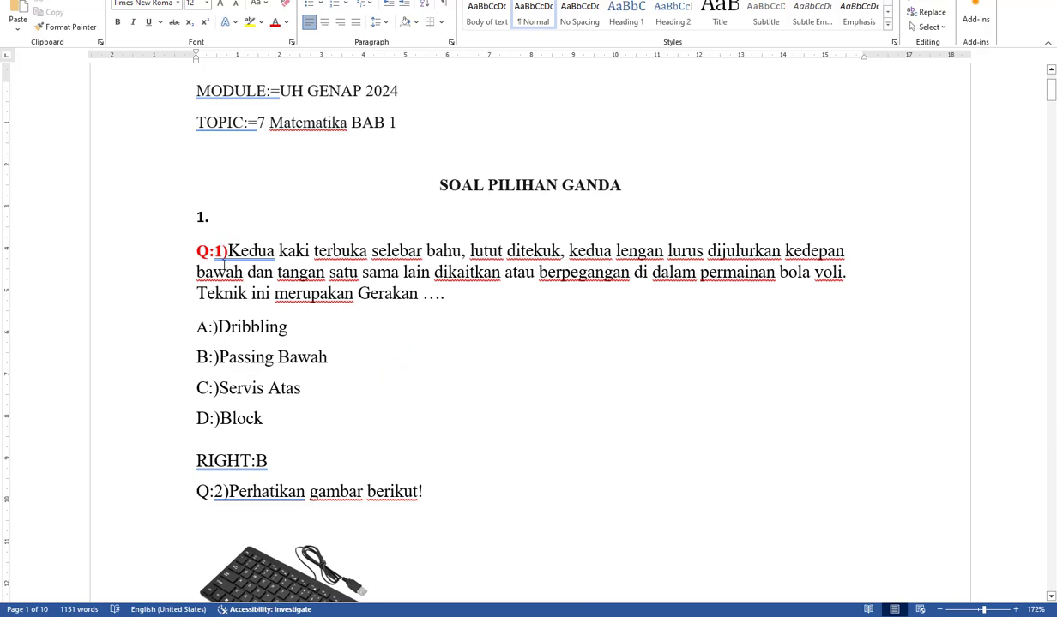
# - Format the A:) and B:) markers of the first question's answer options in bold red
pyautogui.doubleClick(198, 327)
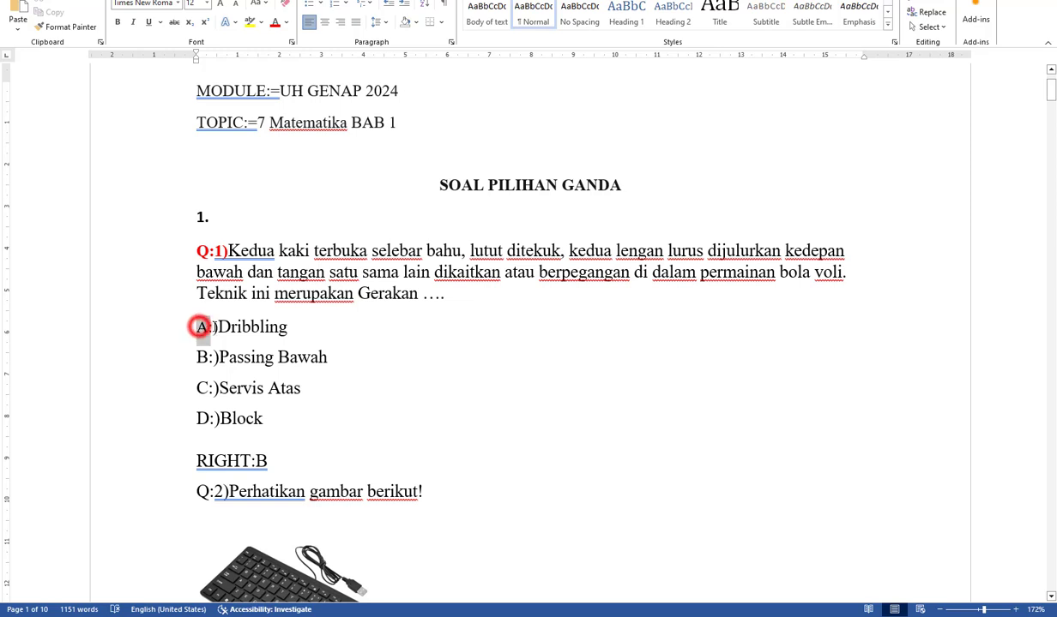
pyautogui.click(274, 22)
pyautogui.click(121, 23)
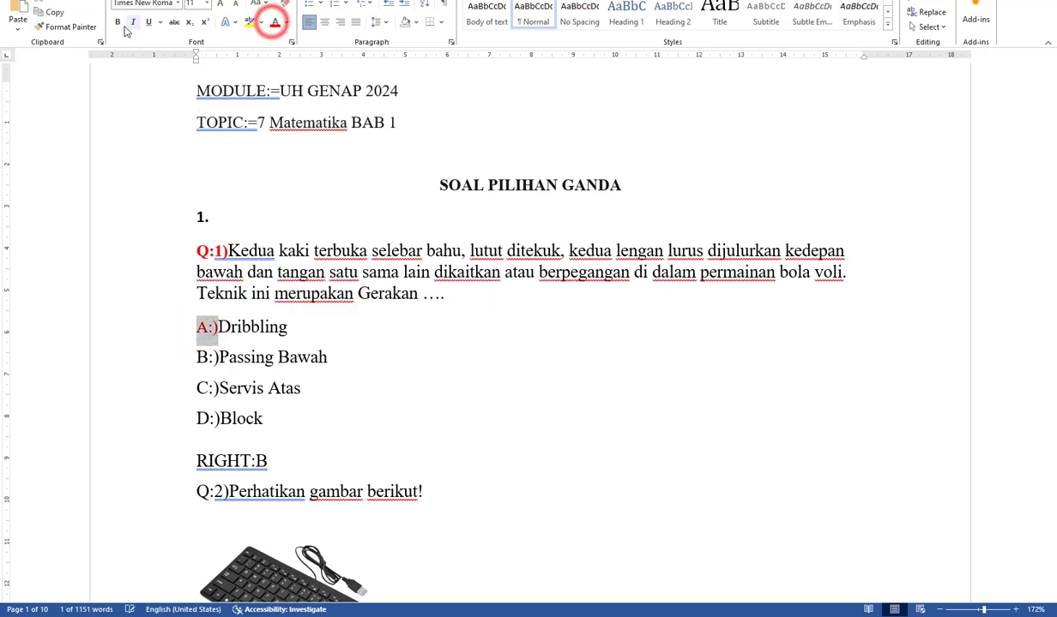
pyautogui.doubleClick(199, 357)
pyautogui.click(276, 23)
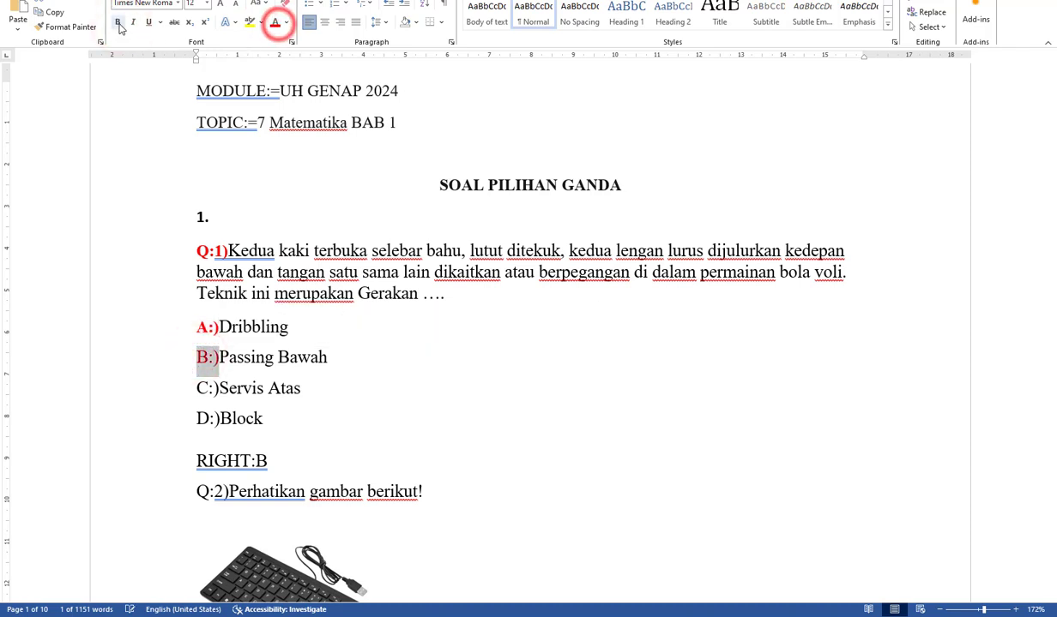
pyautogui.click(118, 23)
# - Format the C:) and D:) markers before Servis Atas and Block in bold red
pyautogui.doubleClick(198, 388)
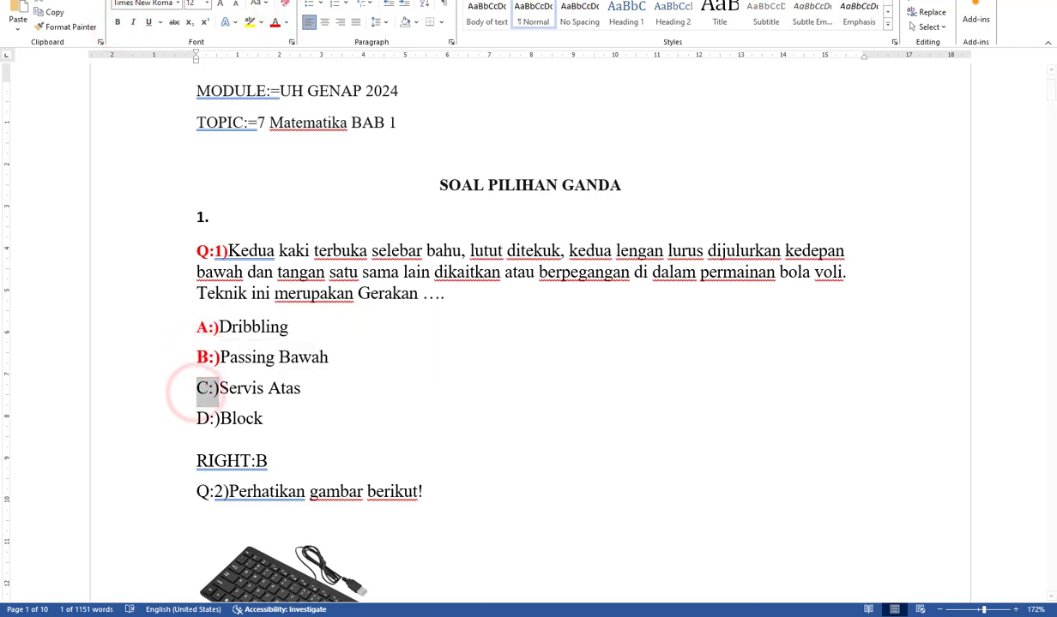
pyautogui.click(274, 22)
pyautogui.click(117, 23)
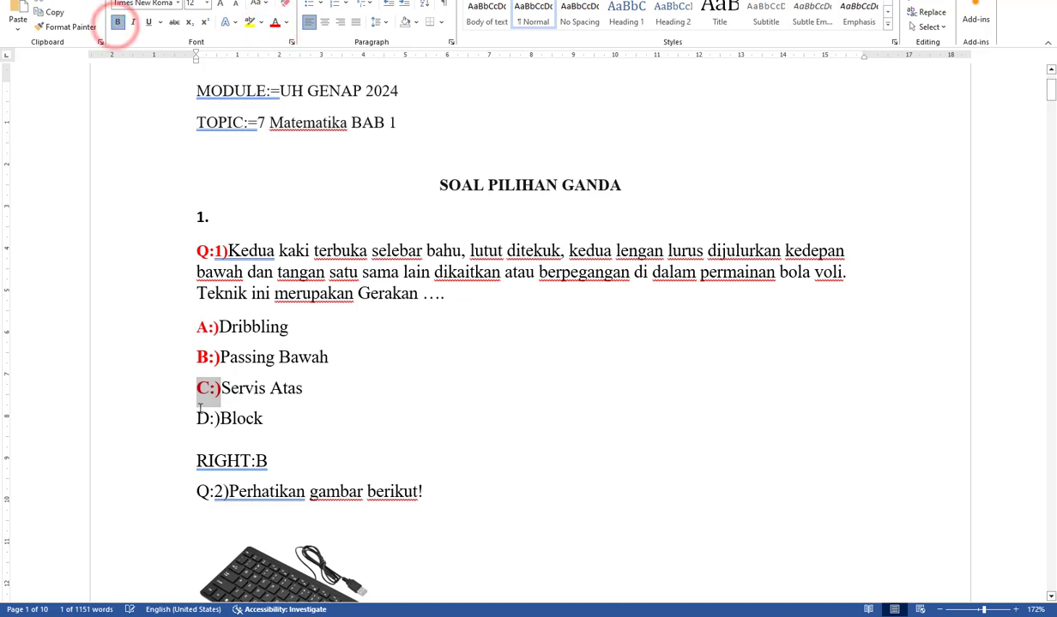
pyautogui.doubleClick(202, 418)
pyautogui.click(275, 22)
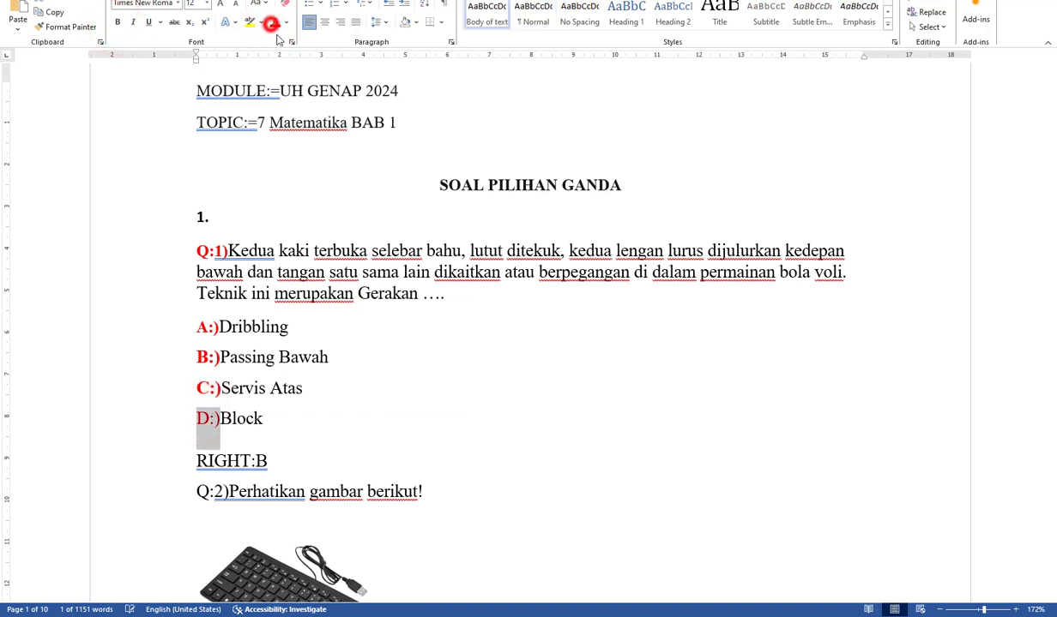
pyautogui.click(117, 23)
pyautogui.click(336, 418)
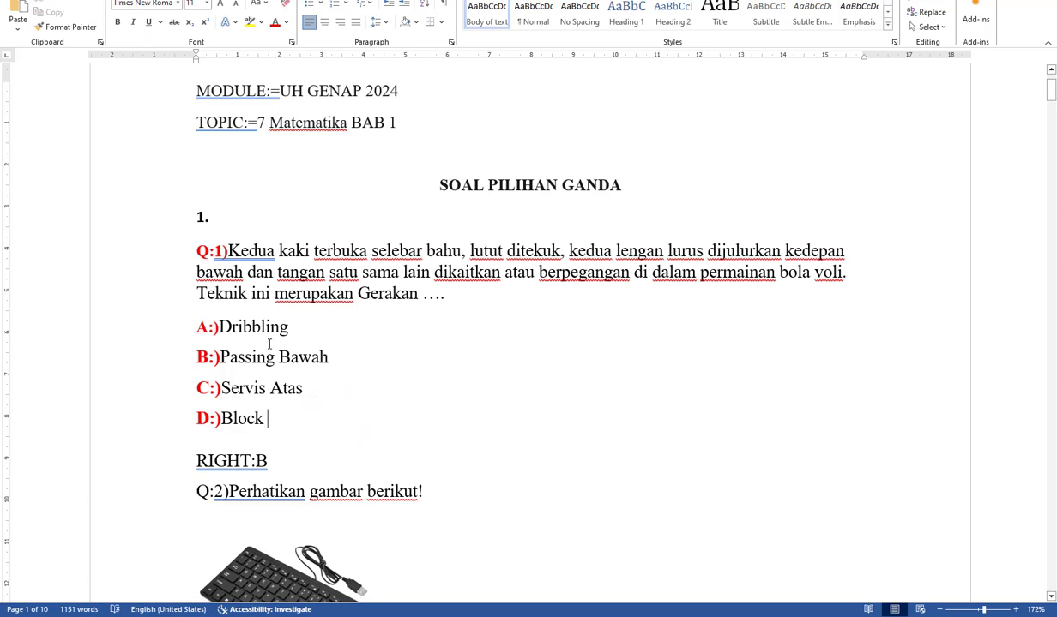
# - Copy option C:)Servis Atas onto the same line as option A:)Dribbling, without the extra line break
pyautogui.tripleClick(306, 391)
pyautogui.hotkey('ctrl', 'c')
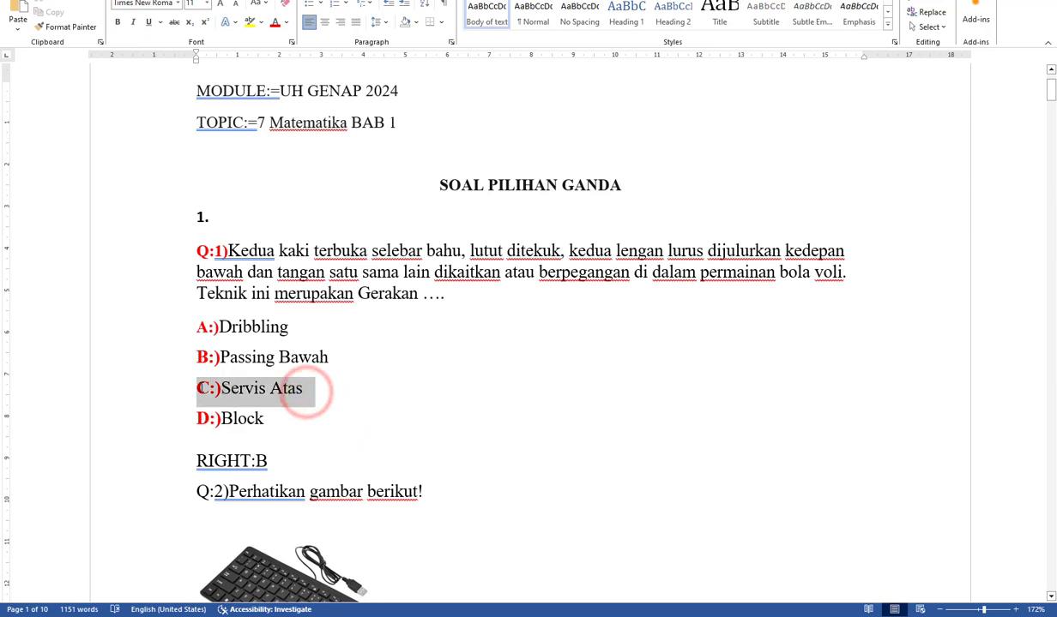
pyautogui.click(316, 336)
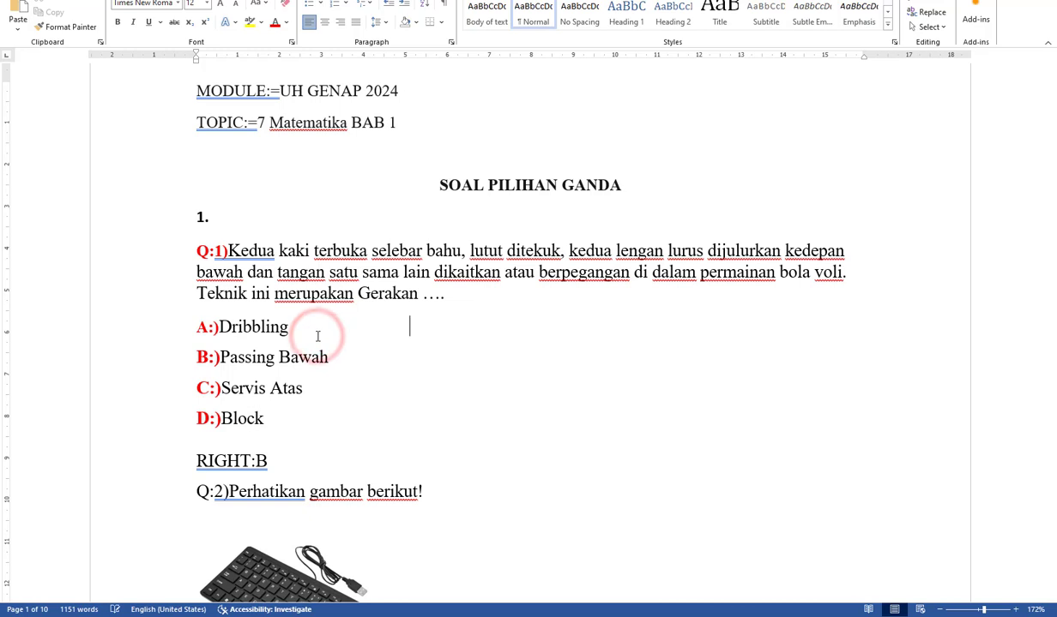
pyautogui.hotkey('ctrl', 'v')
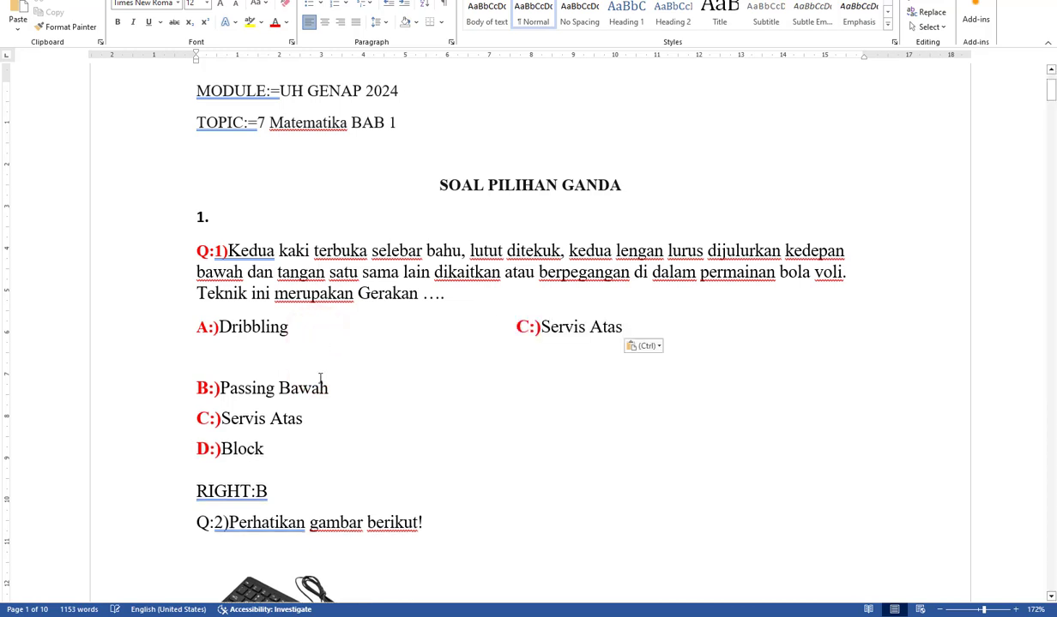
pyautogui.press('BackSpace')
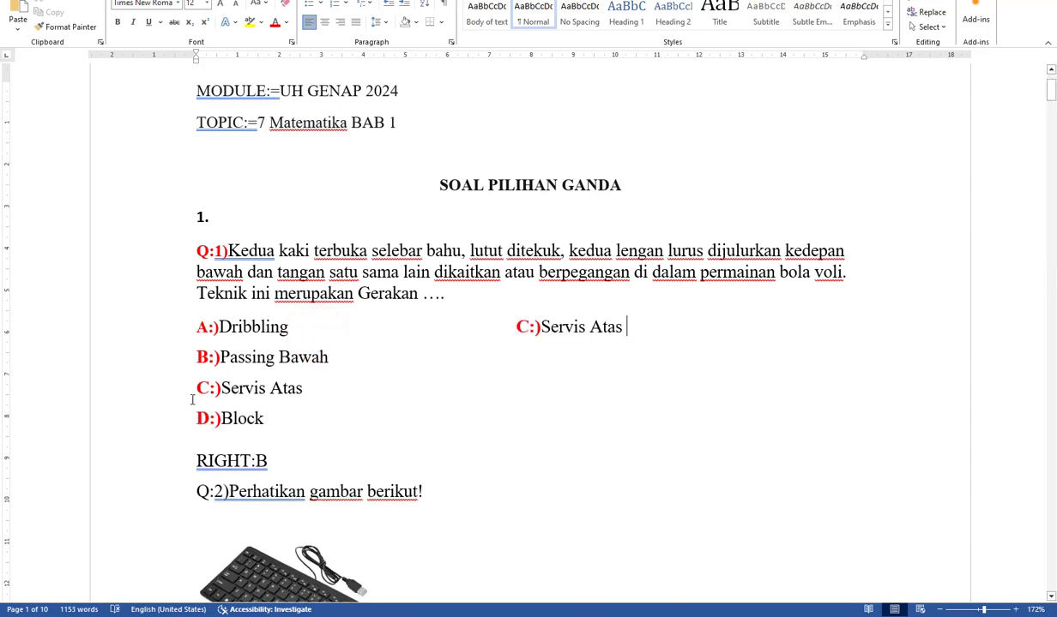
# - Copy option D:)Block onto the same line as option B:)Passing Bawah, spaced out with tabs
pyautogui.moveTo(194, 419); pyautogui.dragTo(287, 418)
pyautogui.hotkey('ctrl', 'c')
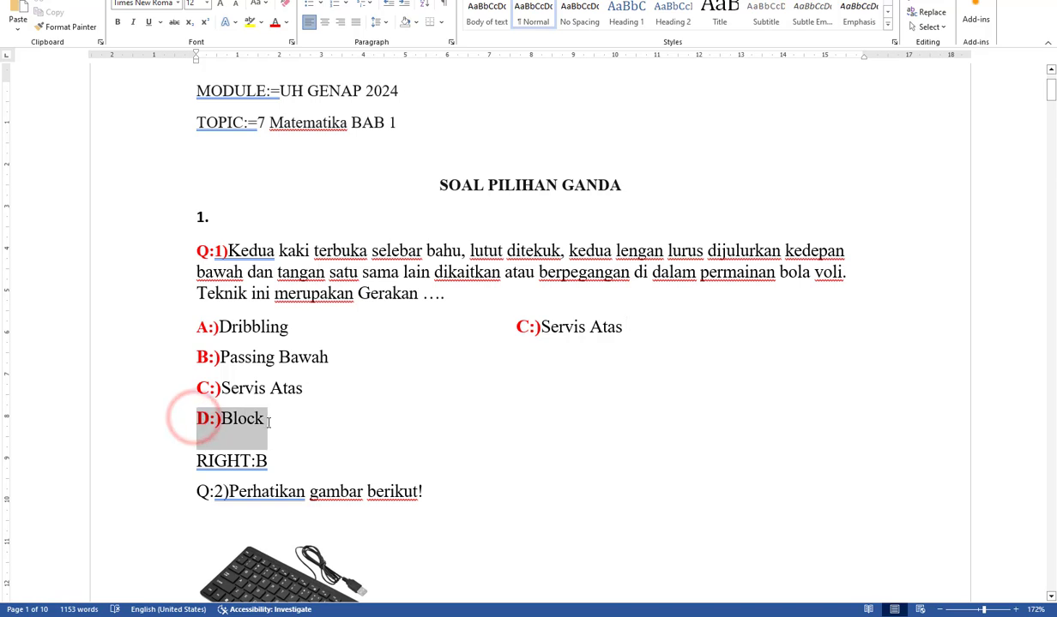
pyautogui.click(330, 356)
pyautogui.press('Tab')
pyautogui.press('Tab')
pyautogui.press('Tab')
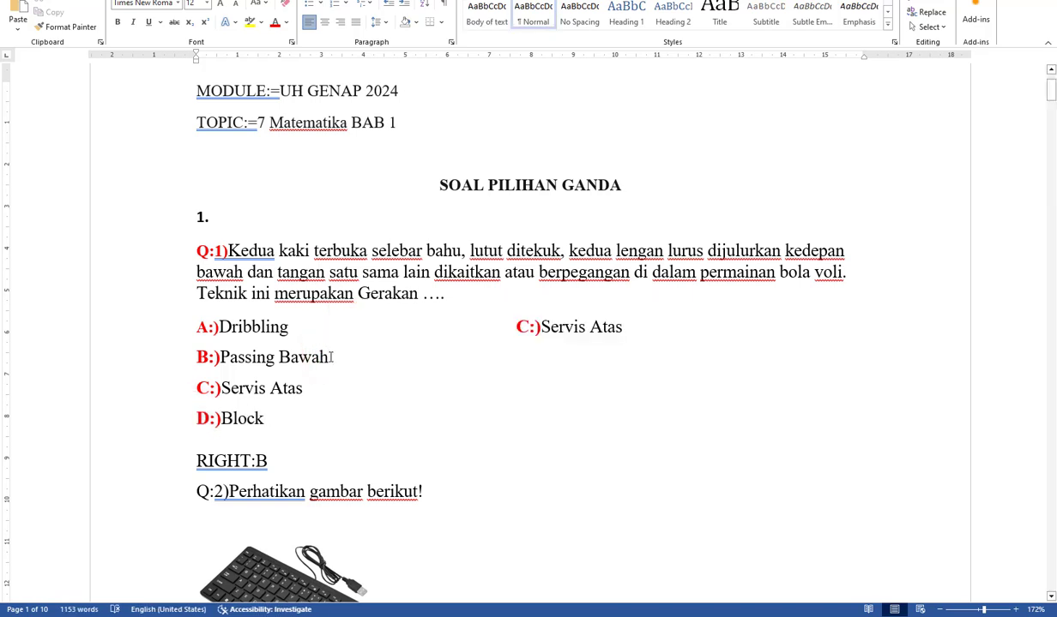
pyautogui.hotkey('ctrl', 'v')
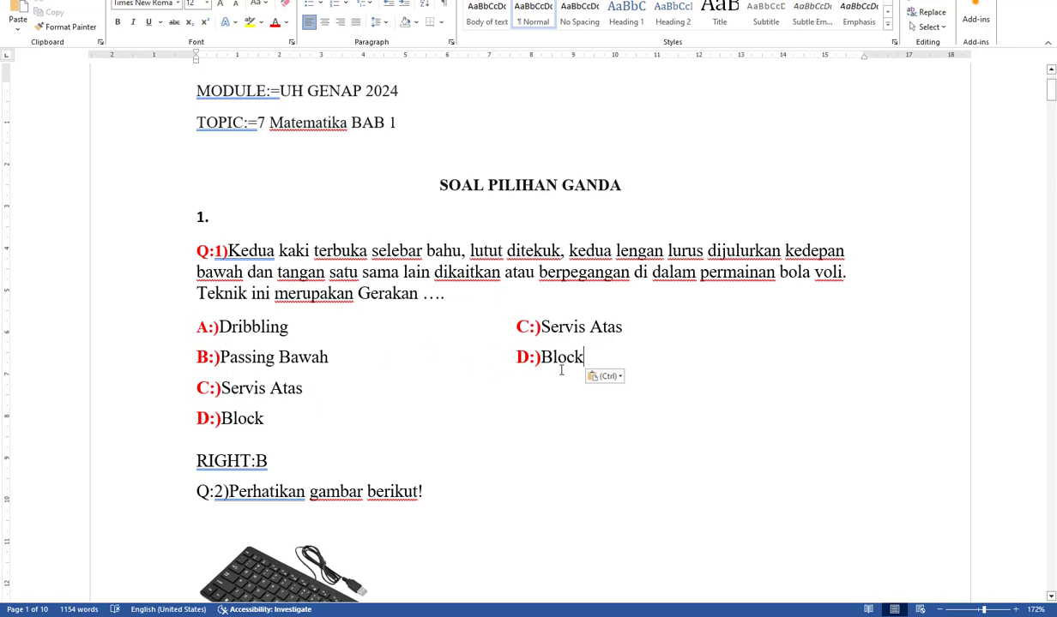
# - Remove the copied C:)Servis Atas and D:)Block together with their tab spacing from the A:) and B:) option lines
pyautogui.moveTo(584, 357); pyautogui.dragTo(515, 357)
pyautogui.press('Delete')
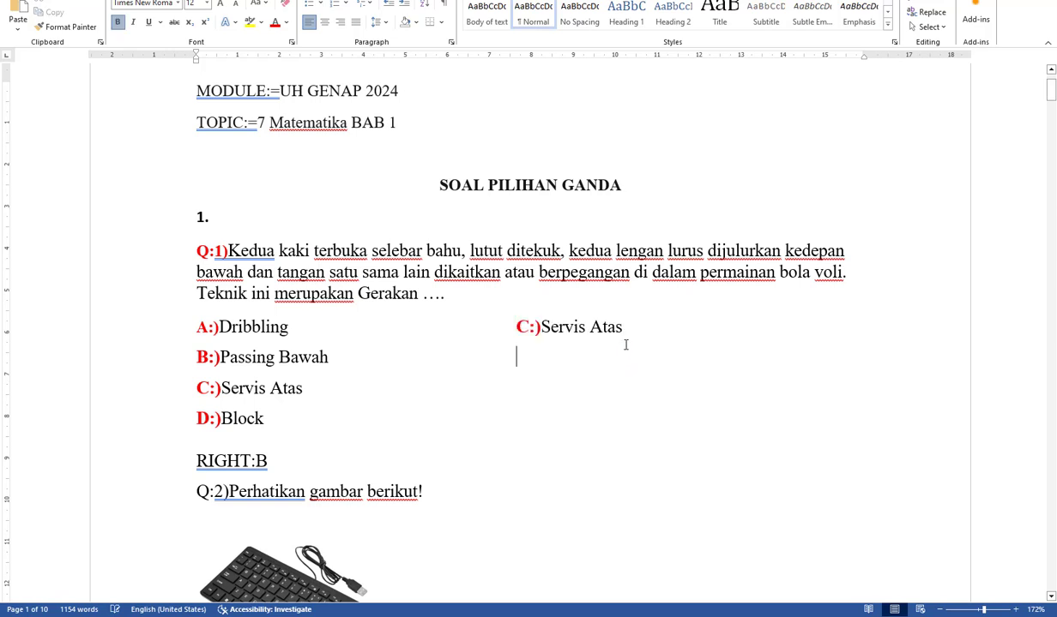
pyautogui.moveTo(630, 327); pyautogui.dragTo(295, 326)
pyautogui.press('Delete')
pyautogui.moveTo(533, 366); pyautogui.dragTo(337, 365)
pyautogui.press('Delete')
pyautogui.click(302, 327)
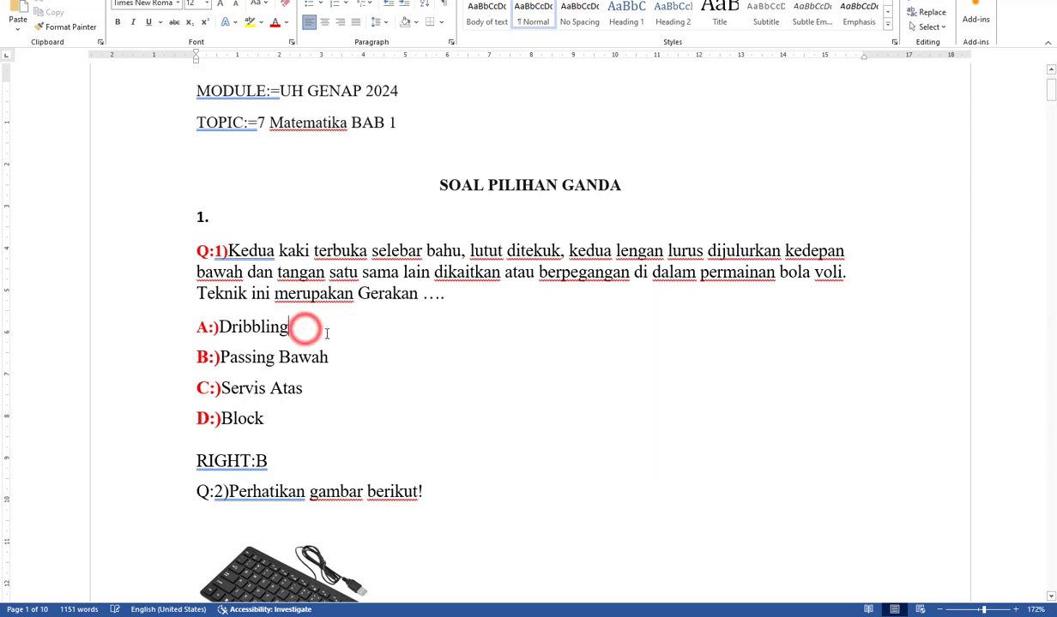
# - Format the RIGHT: marker of the first question's answer line in bold red
pyautogui.scroll(-1, 339, 388)
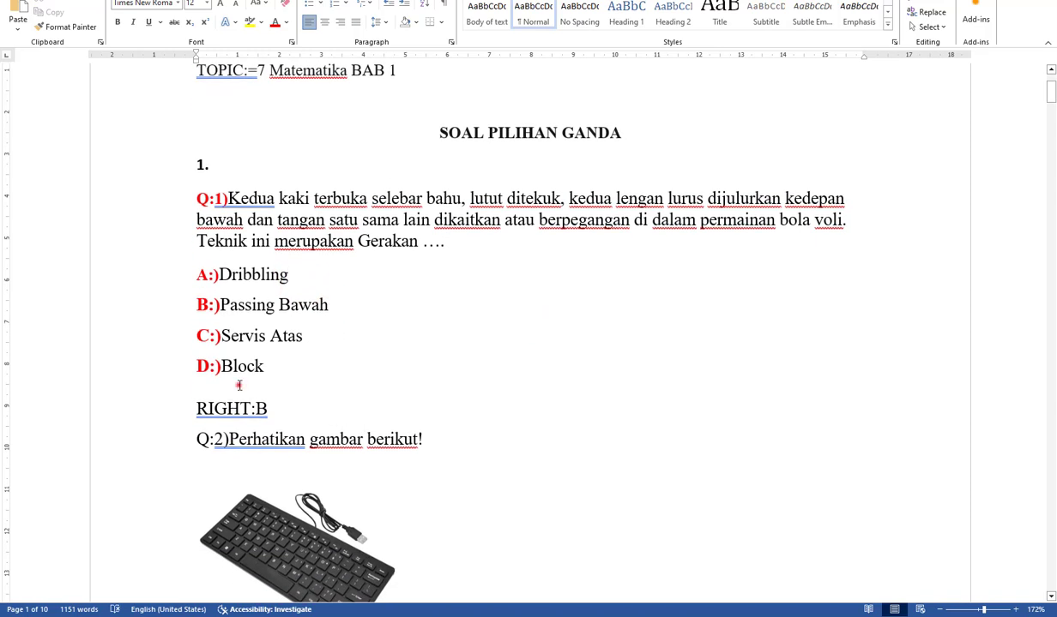
pyautogui.click(238, 384)
pyautogui.click(197, 413)
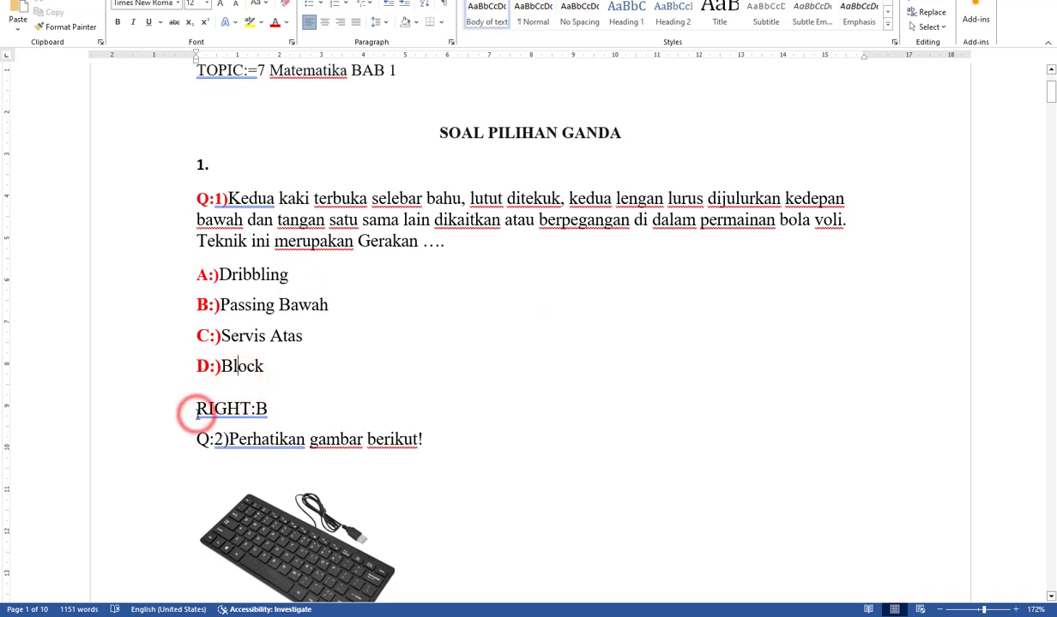
pyautogui.moveTo(197, 413); pyautogui.dragTo(255, 412)
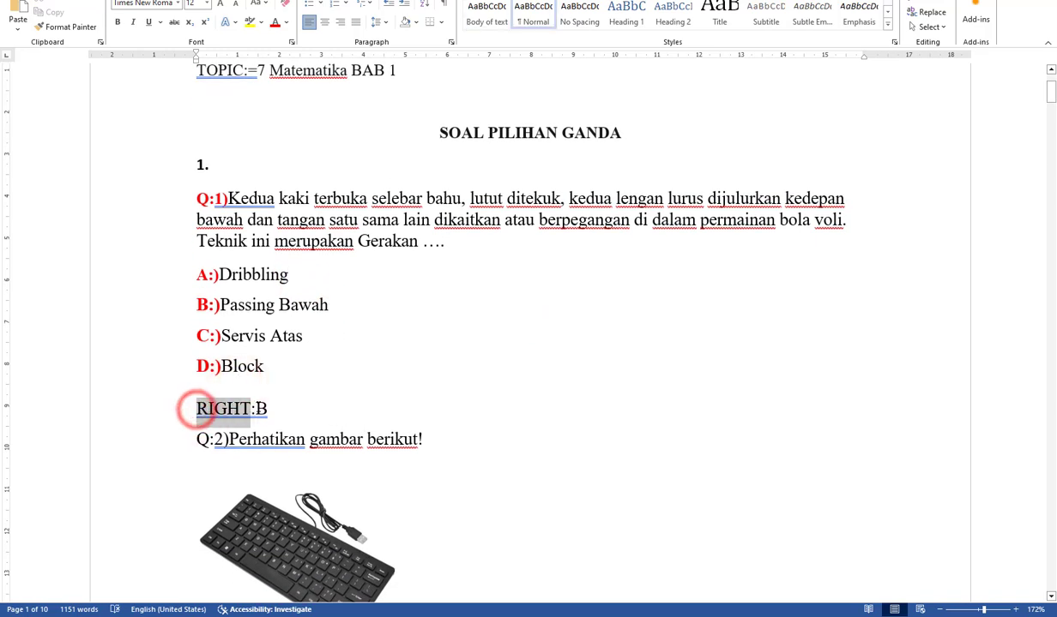
pyautogui.click(274, 24)
pyautogui.click(117, 22)
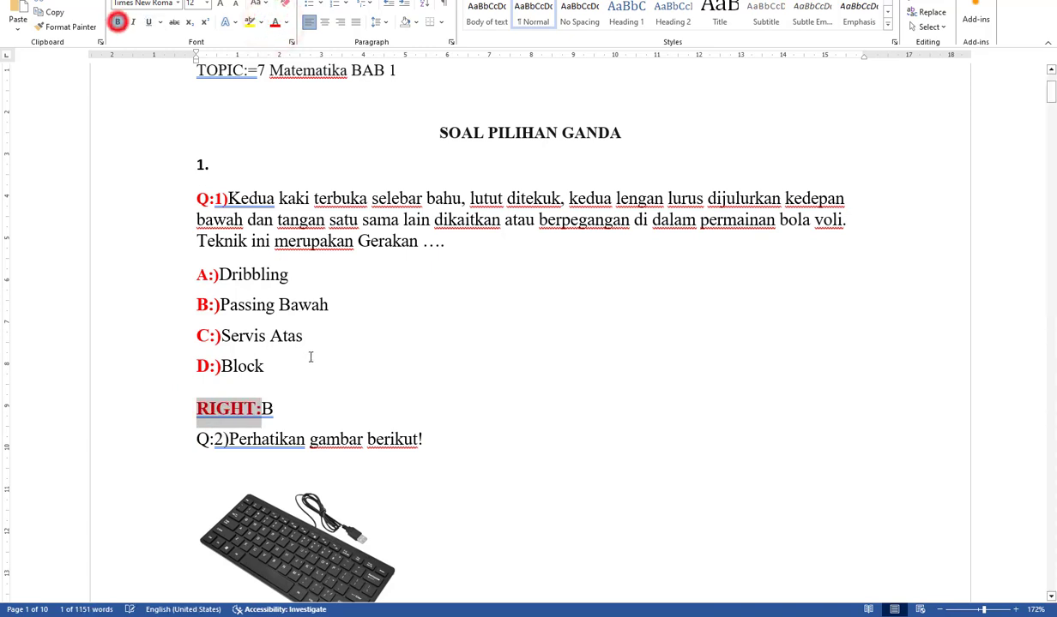
pyautogui.click(299, 406)
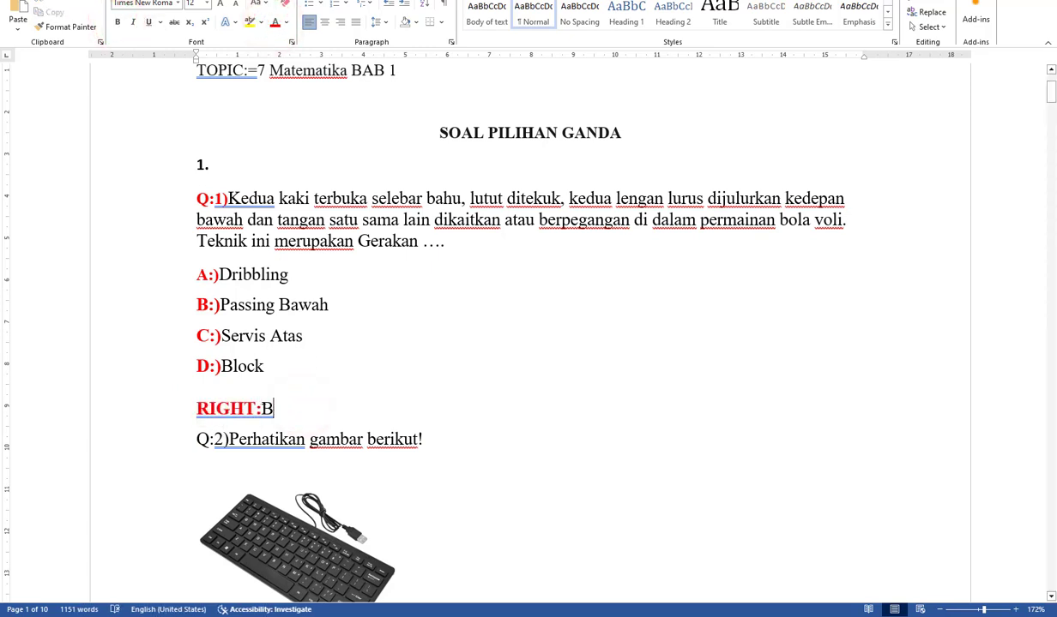
pyautogui.doubleClick(266, 410)
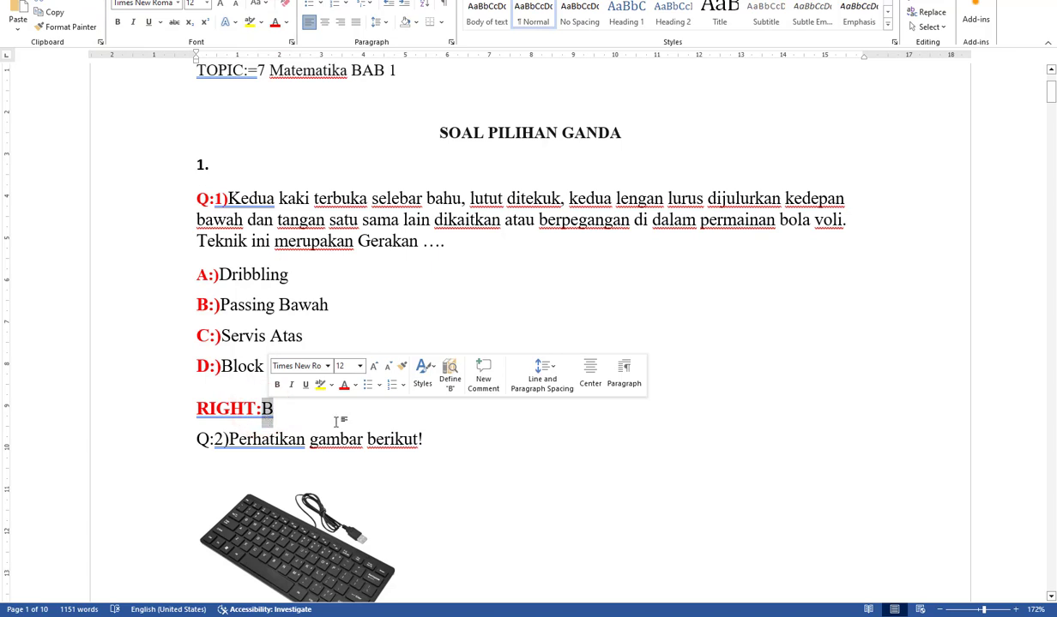
# - Make the Q:2) marker at the start of the second question bold and red
pyautogui.scroll(-2, 337, 422)
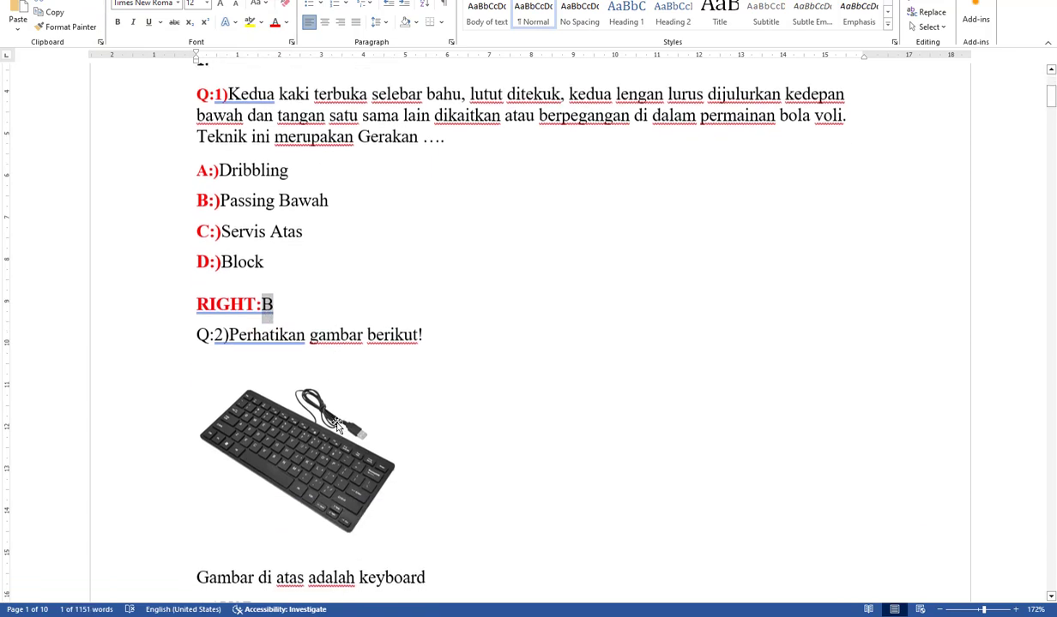
pyautogui.click(276, 344)
pyautogui.scroll(1, 330, 394)
pyautogui.scroll(-2, 330, 393)
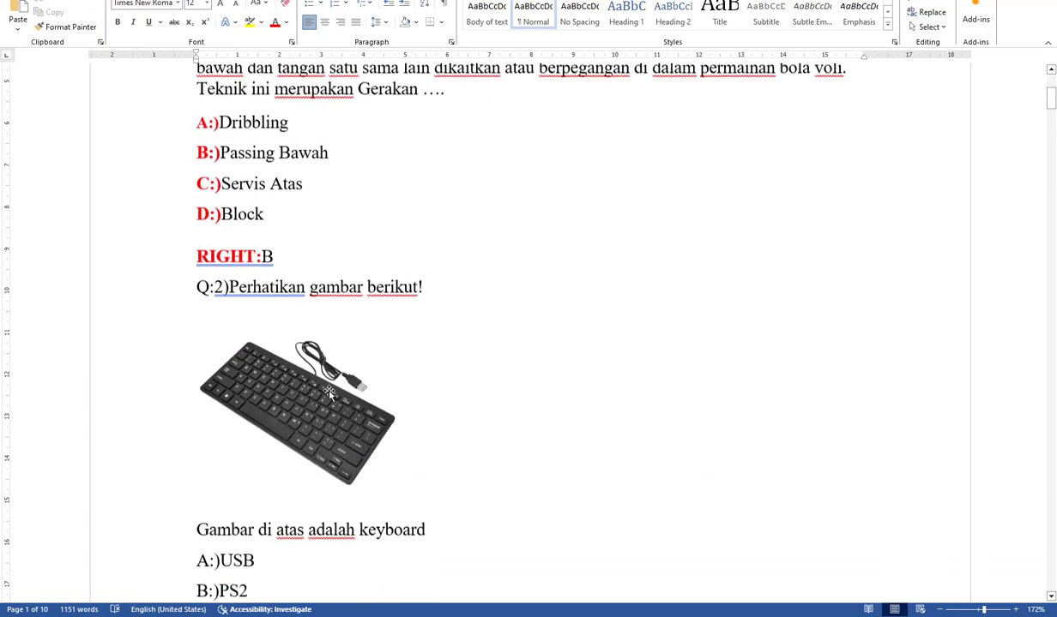
pyautogui.scroll(-3, 343, 411)
pyautogui.click(315, 274)
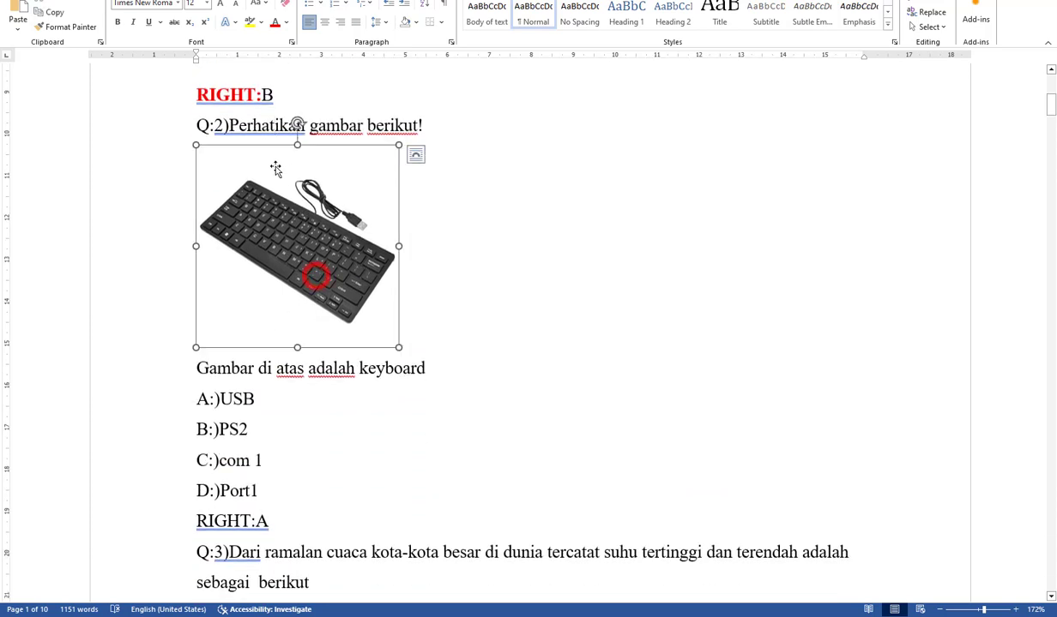
pyautogui.scroll(3, 276, 168)
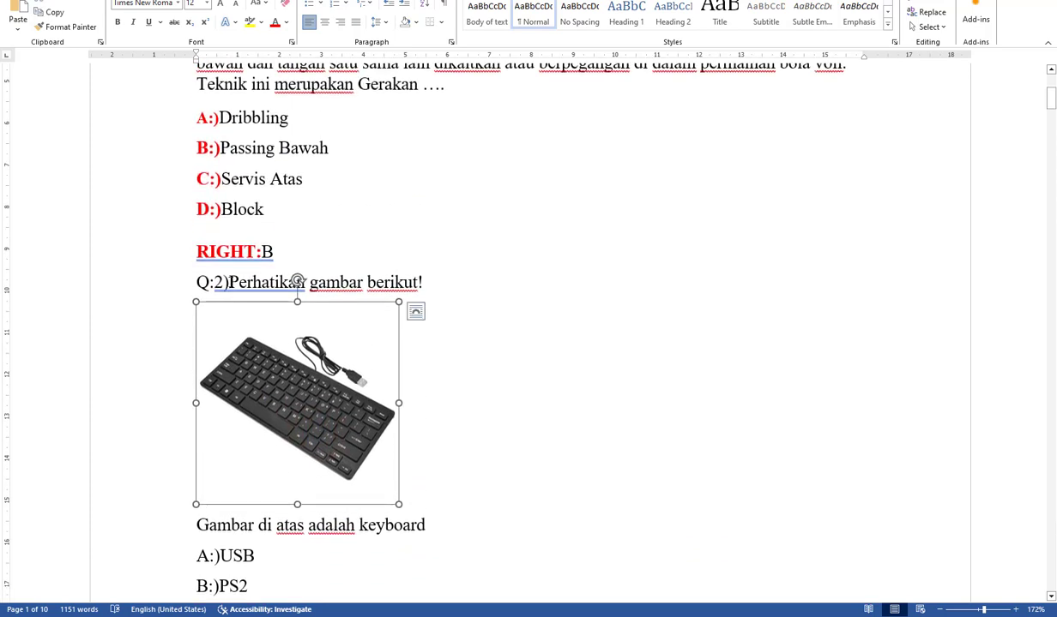
pyautogui.moveTo(196, 283); pyautogui.dragTo(230, 284)
pyautogui.click(118, 21)
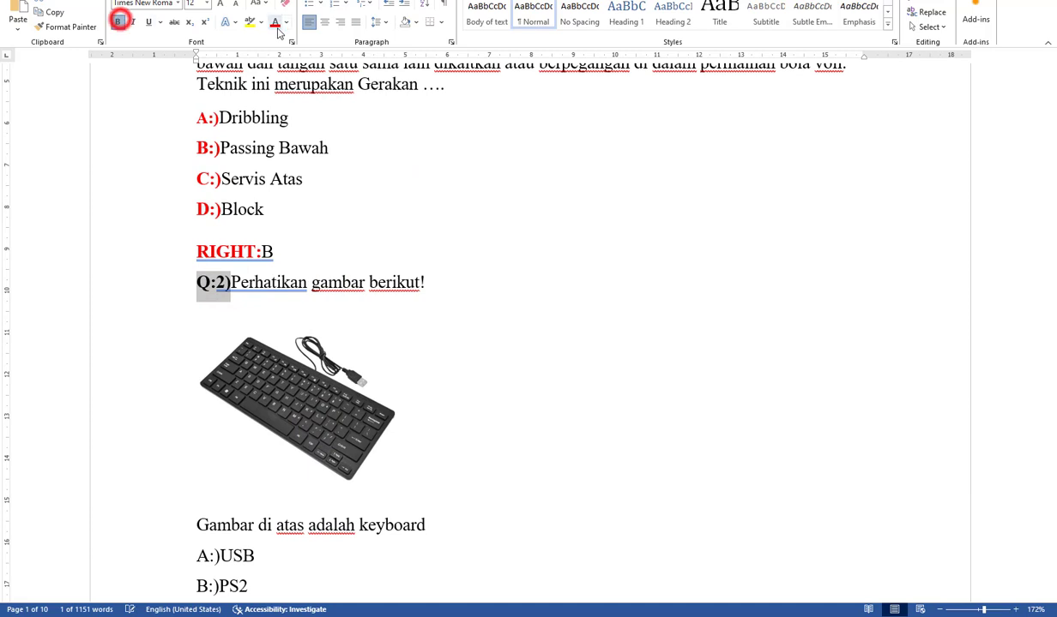
pyautogui.click(274, 22)
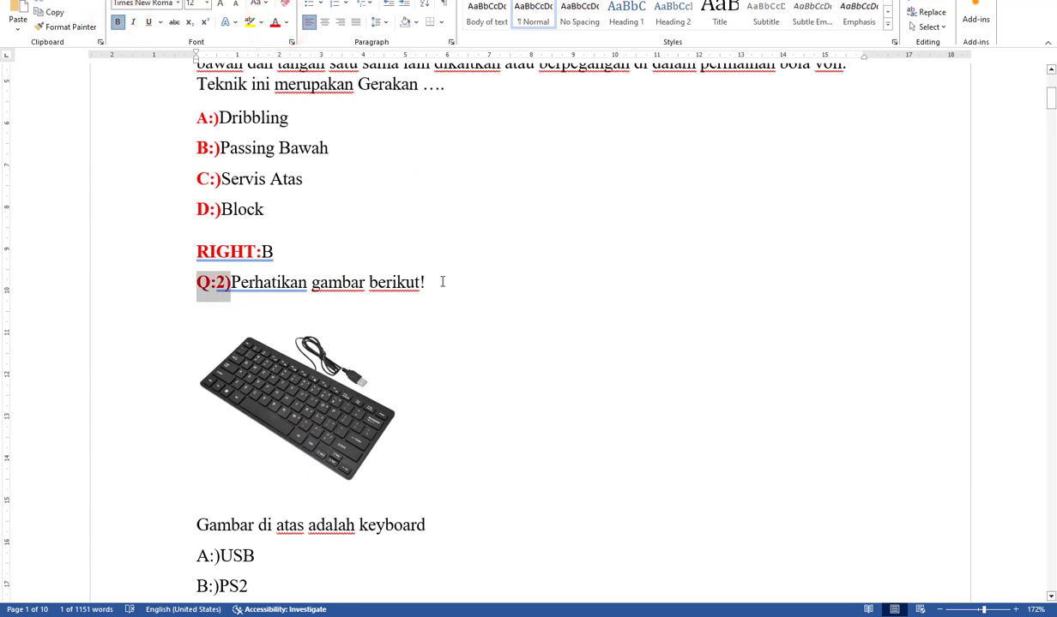
# - Try an extra line break between the Q:2) question text and the keyboard picture, and remove it again
pyautogui.click(439, 281)
pyautogui.press('Return')
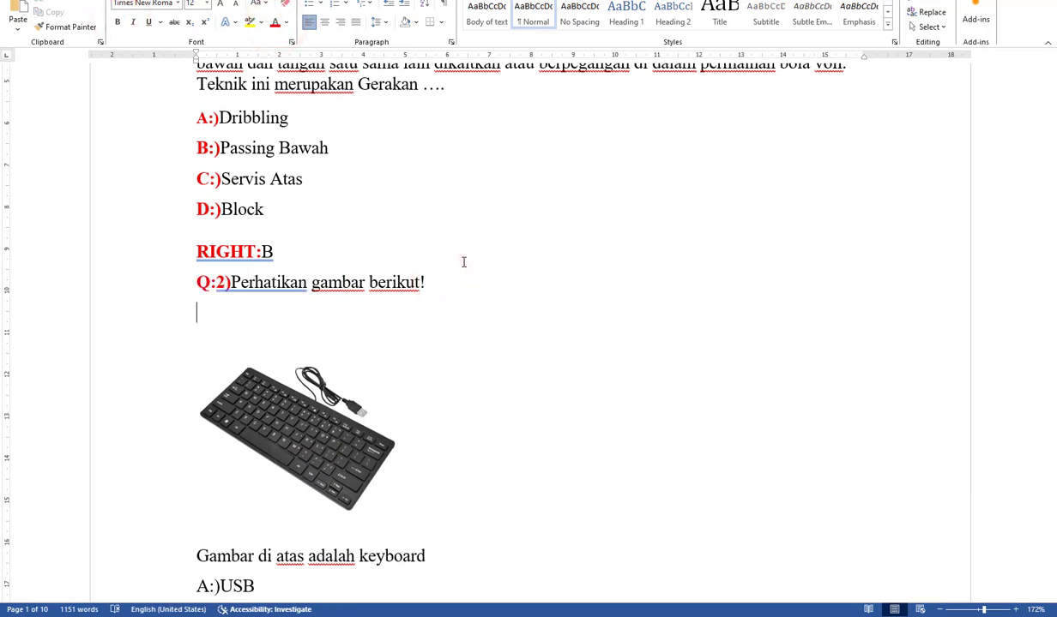
pyautogui.press('Delete')
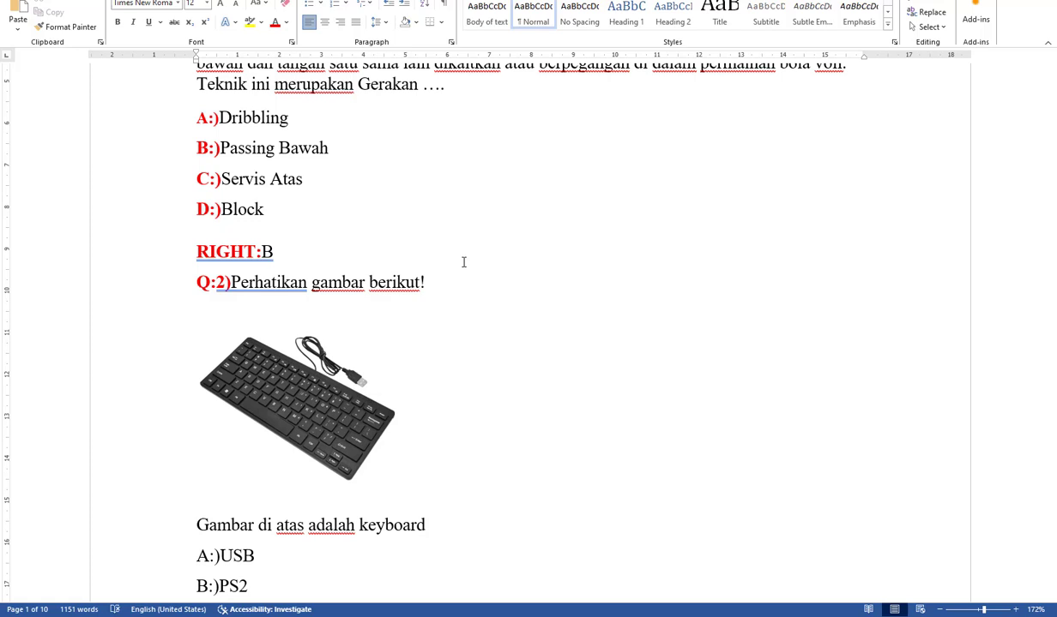
pyautogui.scroll(5, 467, 330)
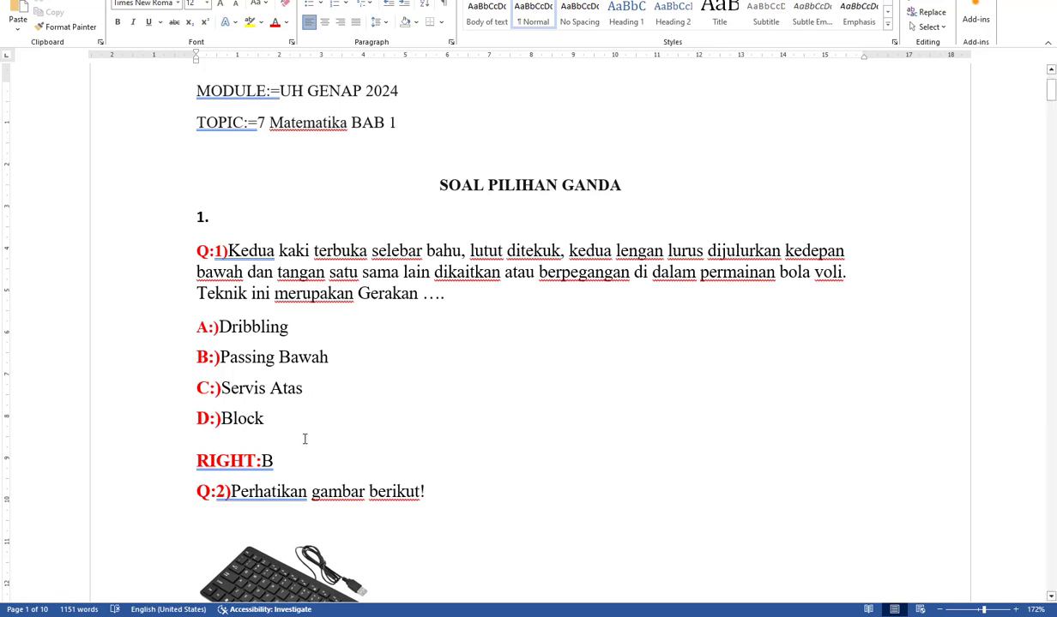
# - Delete the keyboard picture below the second question's opening line
pyautogui.scroll(-3, 304, 437)
pyautogui.click(297, 402)
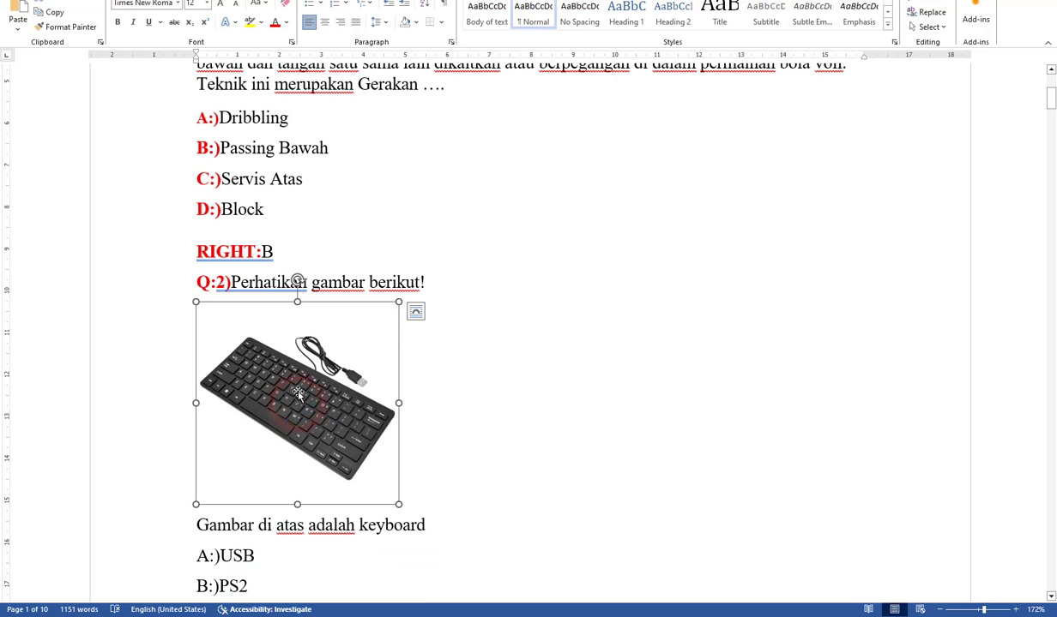
pyautogui.press('Delete')
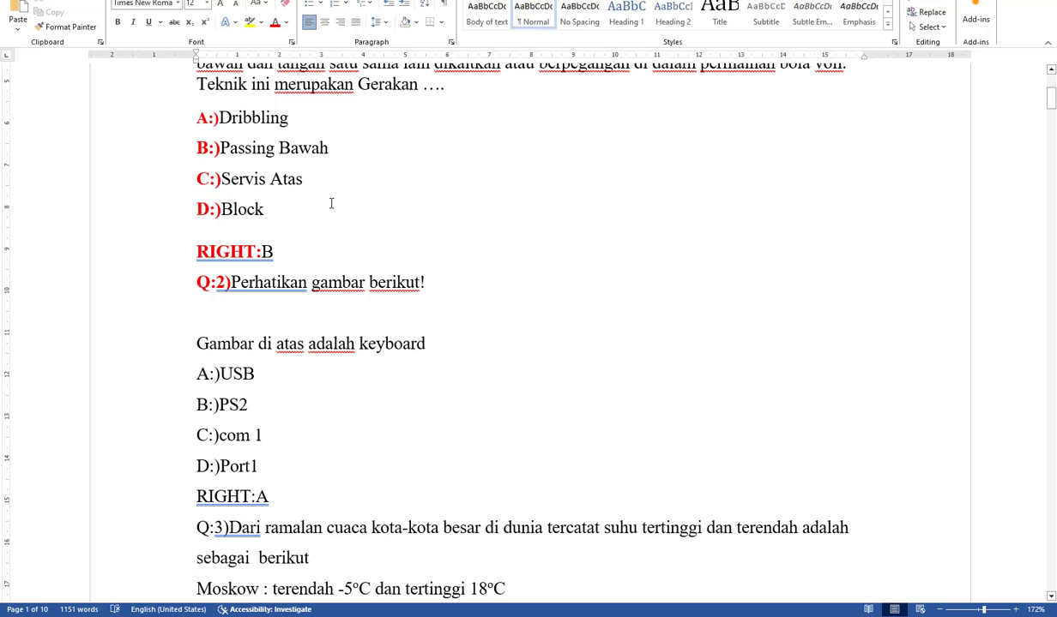
# - Add the word JPEG after "Perhatikan gambar berikut!" in question 2 and format it bold red
pyautogui.write('JPEG')
pyautogui.moveTo(238, 313); pyautogui.dragTo(426, 282)
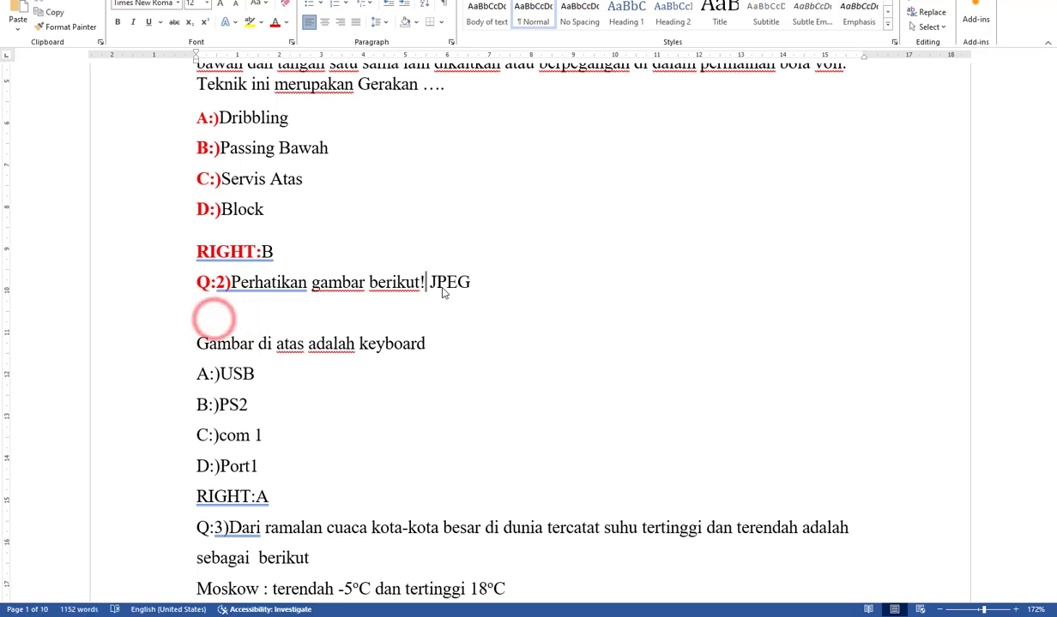
pyautogui.click(117, 21)
pyautogui.click(274, 21)
pyautogui.click(290, 310)
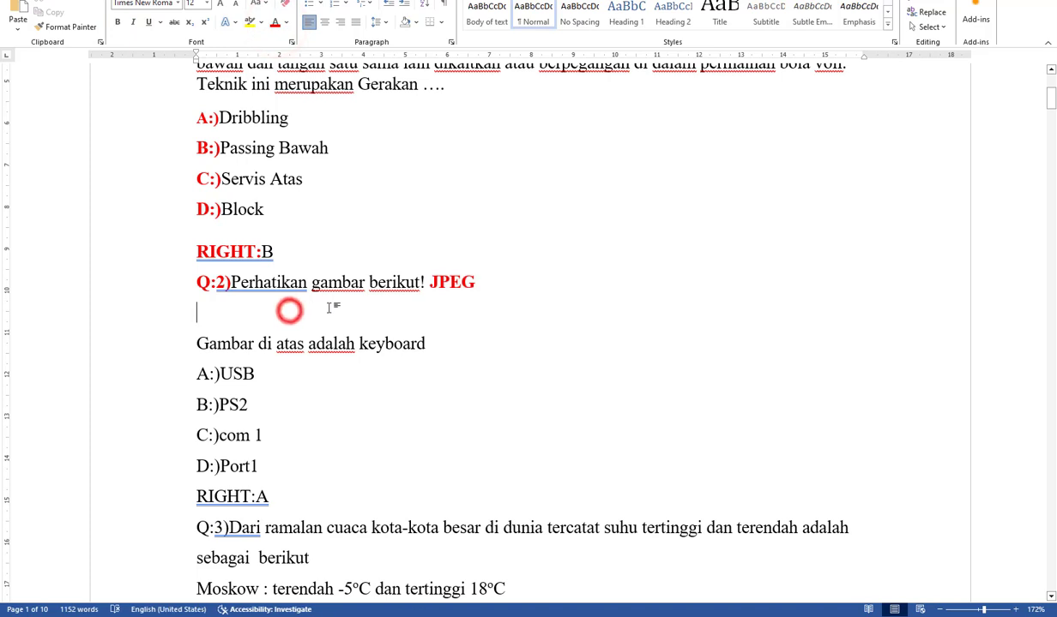
# - Insert the picture mouse.jpg from the Pictures folder on the empty line below the Q:2) question text
pyautogui.hotkey('alt', 'n')
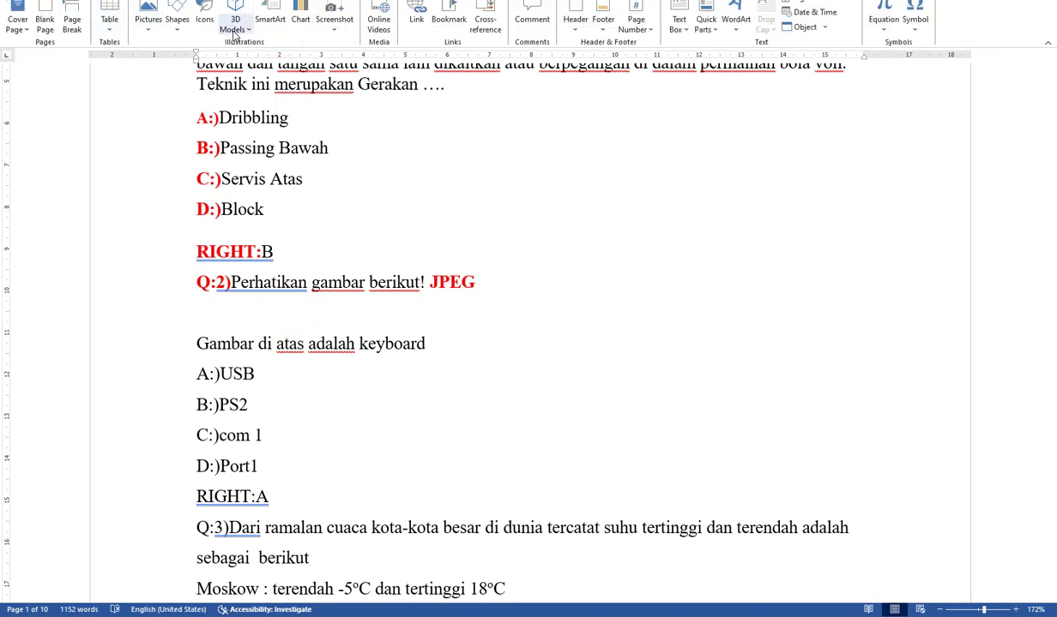
pyautogui.click(148, 24)
pyautogui.click(154, 60)
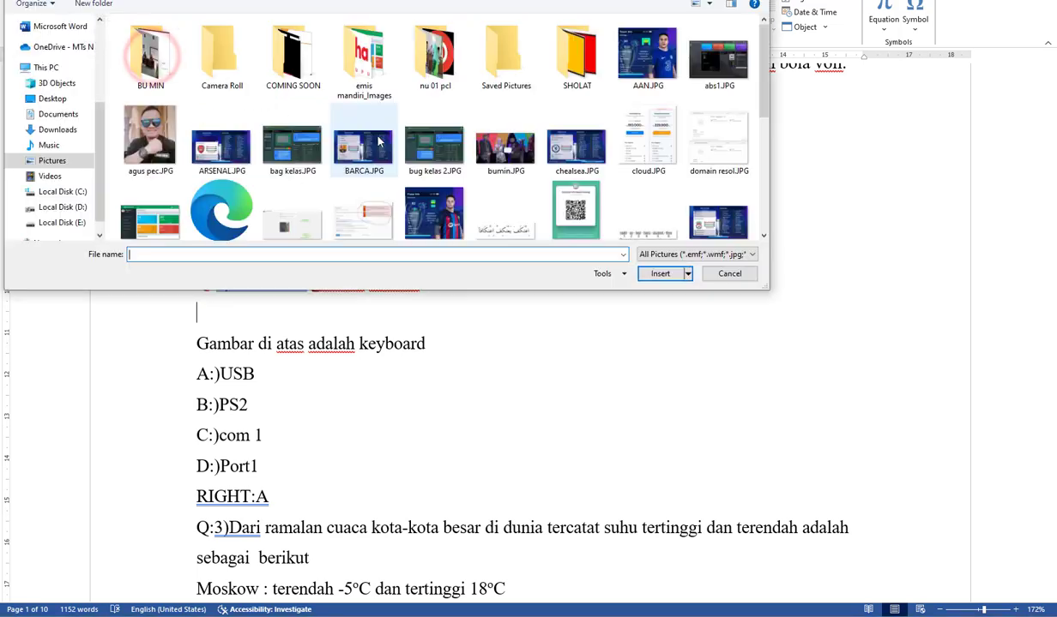
pyautogui.scroll(-3, 340, 157)
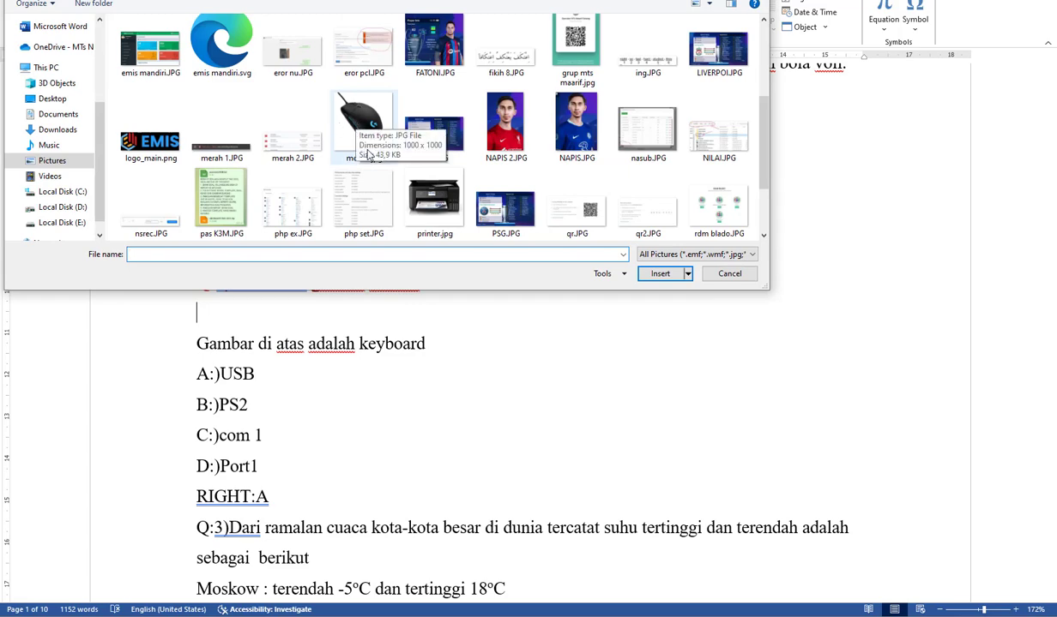
pyautogui.scroll(-1, 445, 155)
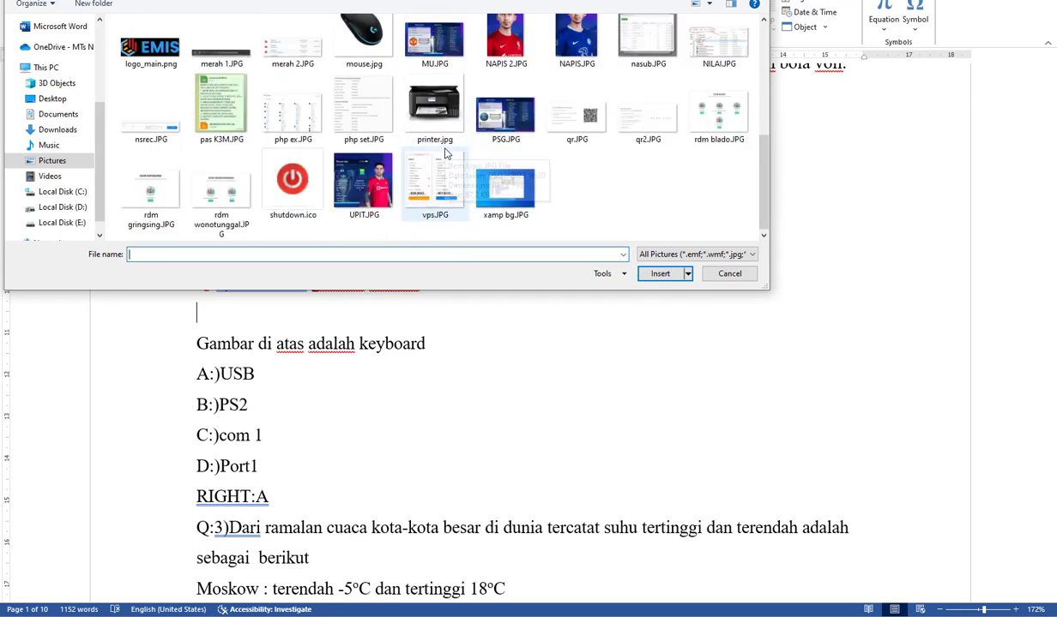
pyautogui.scroll(3, 446, 154)
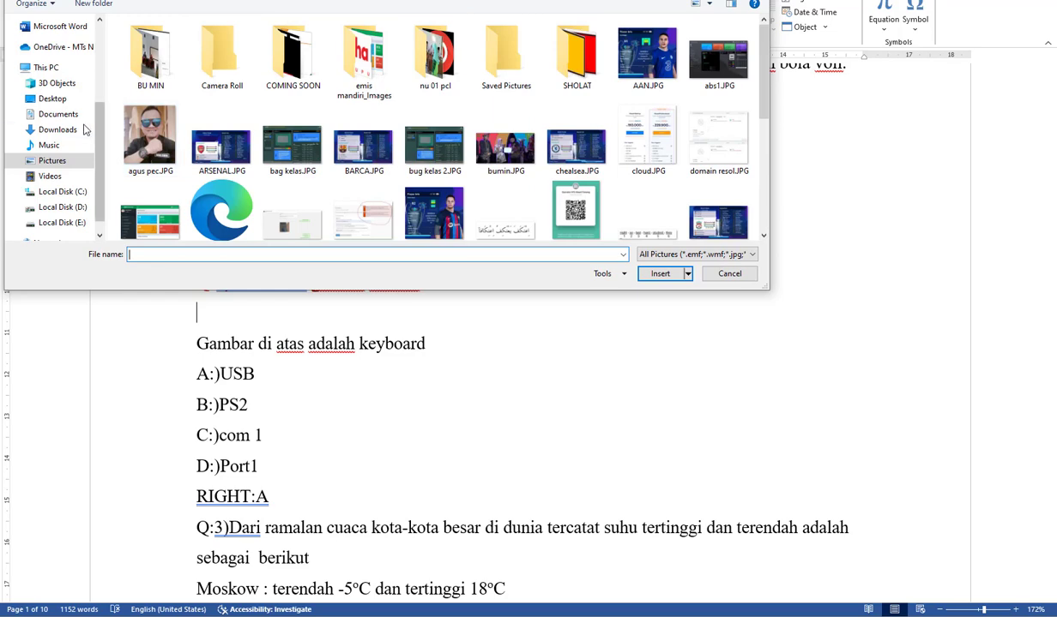
pyautogui.scroll(-1, 279, 163)
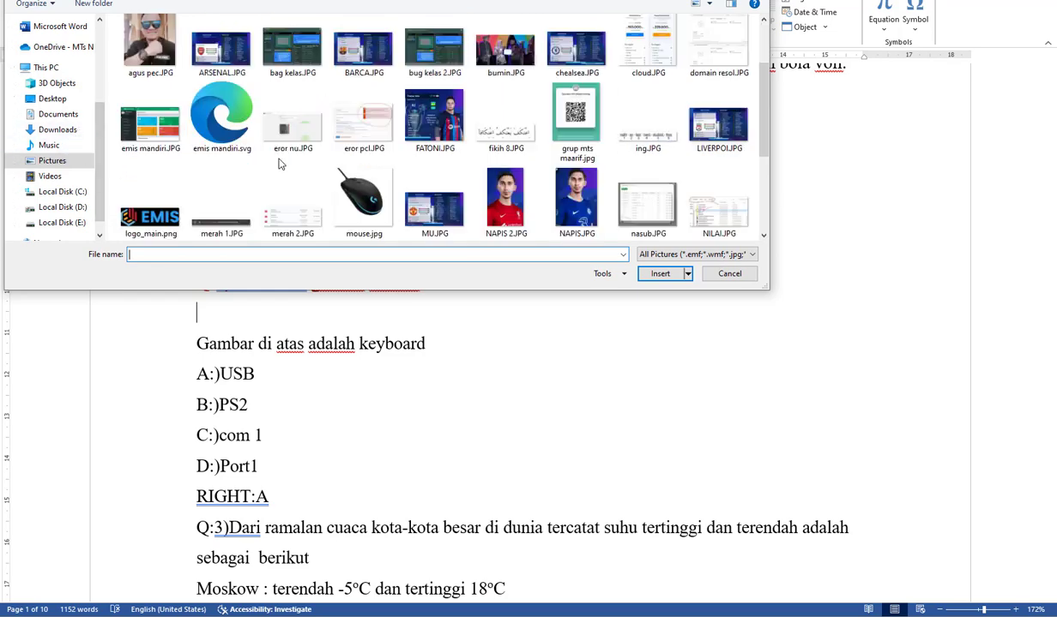
pyautogui.doubleClick(358, 196)
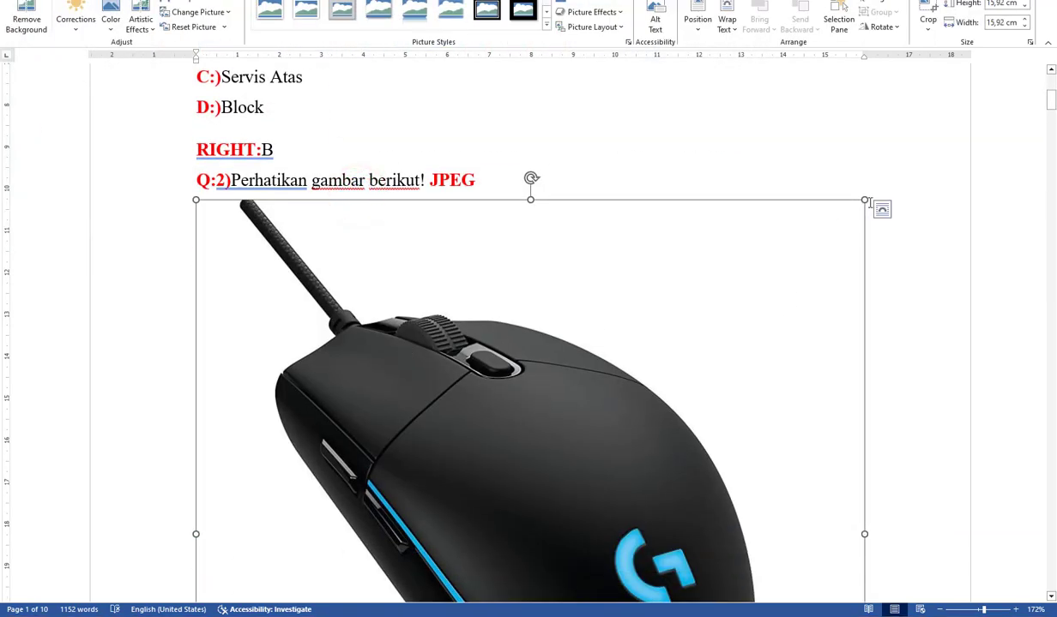
# - Shrink the mouse picture in question 2 proportionally to about 3.33 cm wide and high
pyautogui.moveTo(863, 200); pyautogui.dragTo(244, 437)
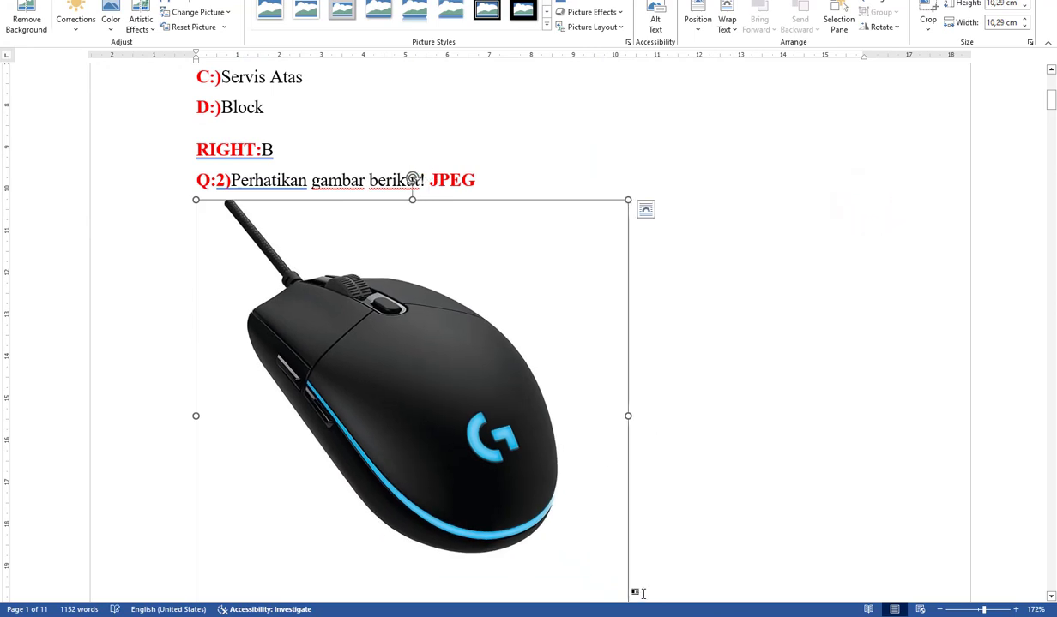
pyautogui.scroll(-3, 632, 558)
pyautogui.moveTo(628, 472); pyautogui.dragTo(355, 226)
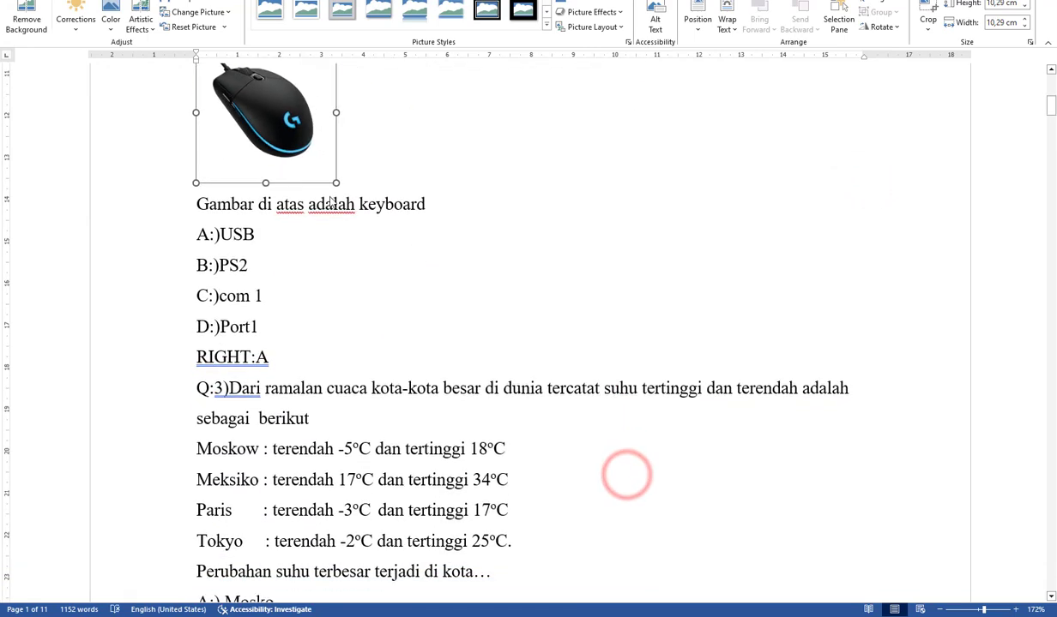
pyautogui.scroll(5, 432, 317)
pyautogui.click(369, 388)
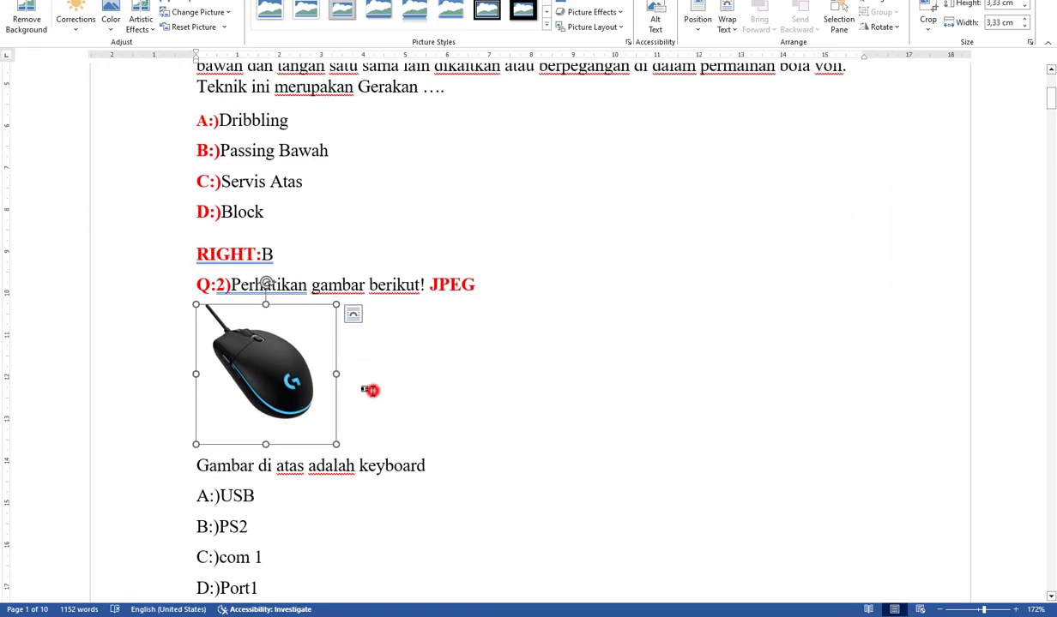
pyautogui.scroll(-3, 396, 423)
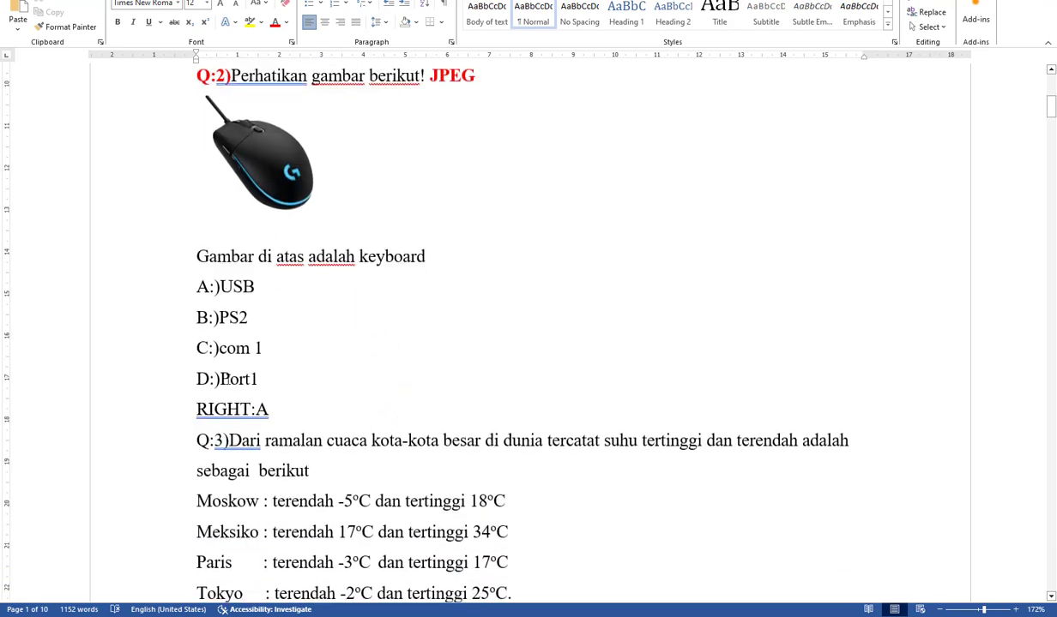
# - Examine the multi-line text of question 3 and the fractional-exponent equation in question 4
pyautogui.scroll(-2, 220, 367)
pyautogui.click(198, 397)
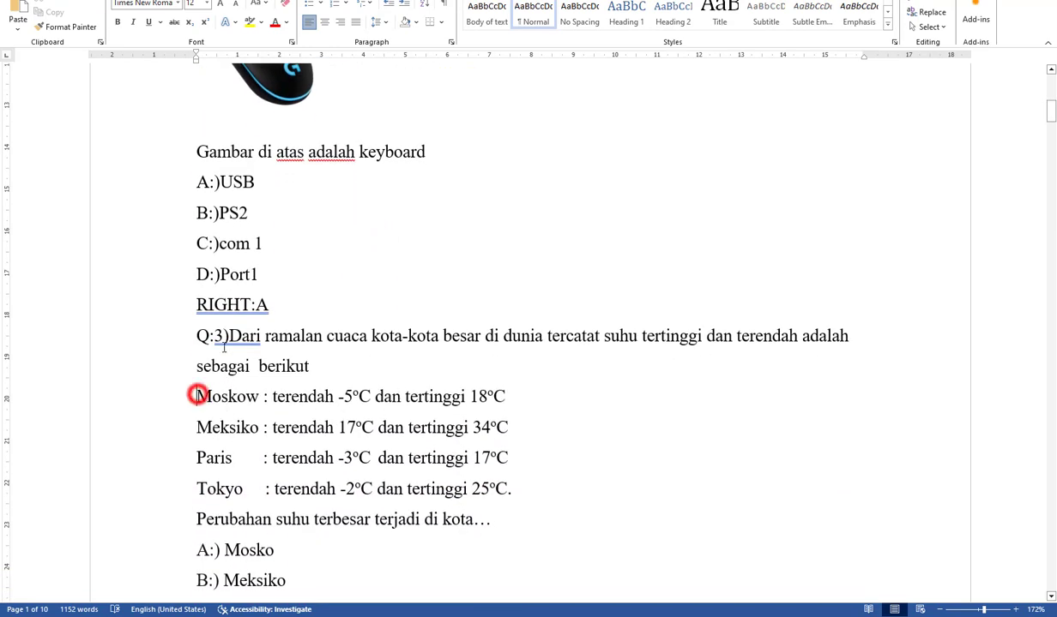
pyautogui.scroll(-1, 255, 411)
pyautogui.scroll(-8, 256, 411)
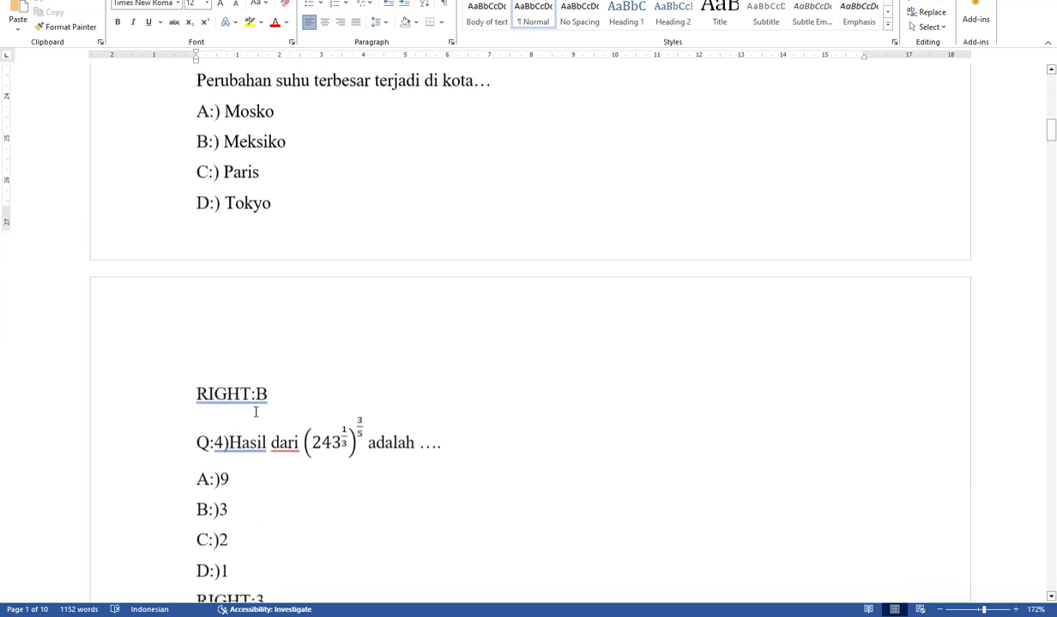
pyautogui.click(343, 297)
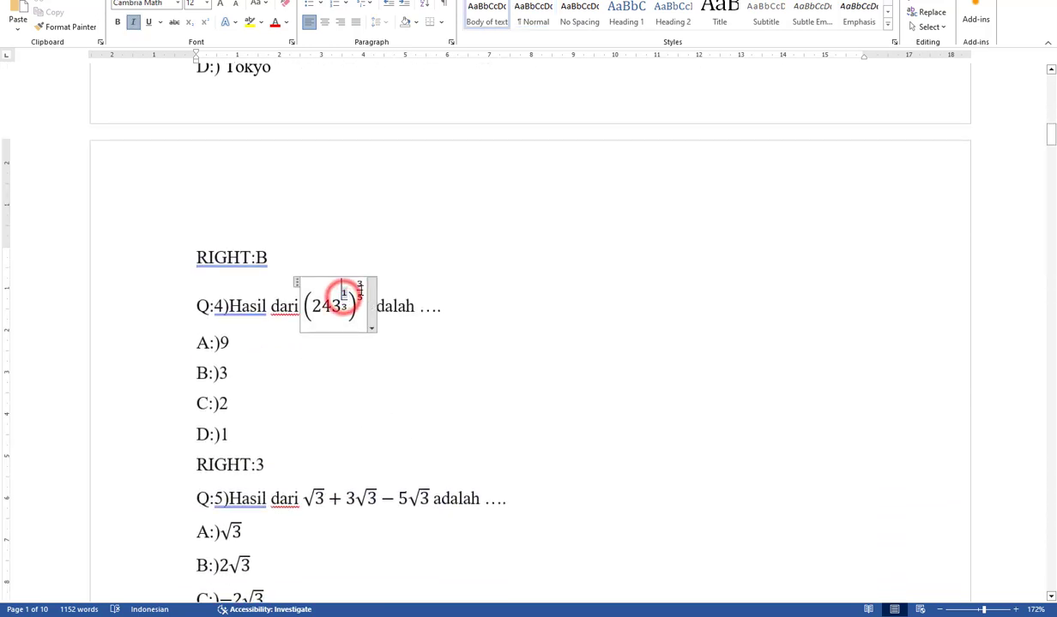
pyautogui.click(359, 290)
pyautogui.click(341, 307)
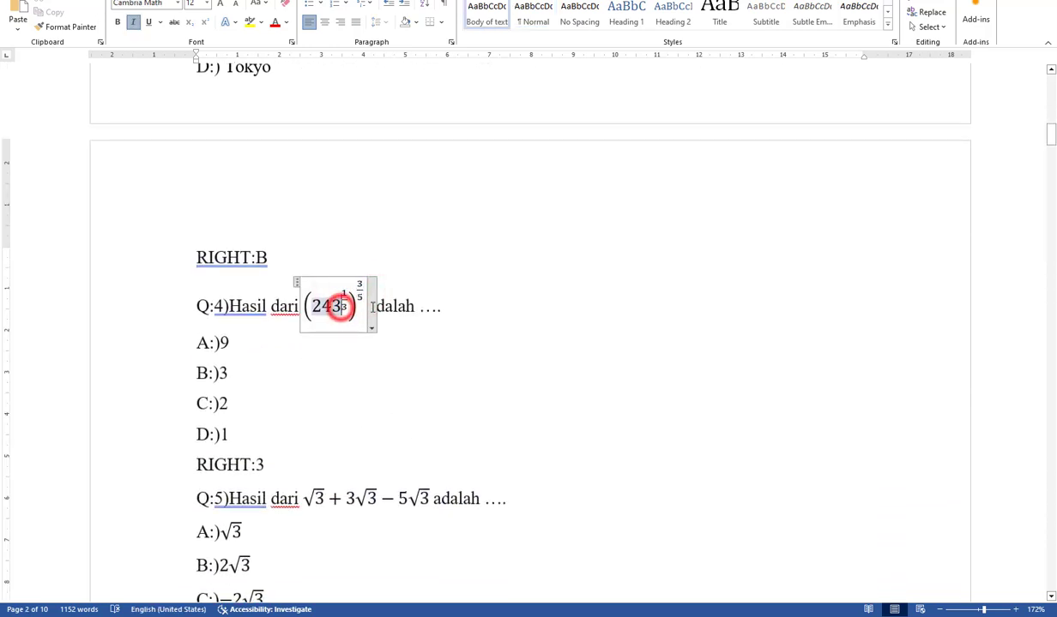
pyautogui.click(355, 352)
pyautogui.click(342, 306)
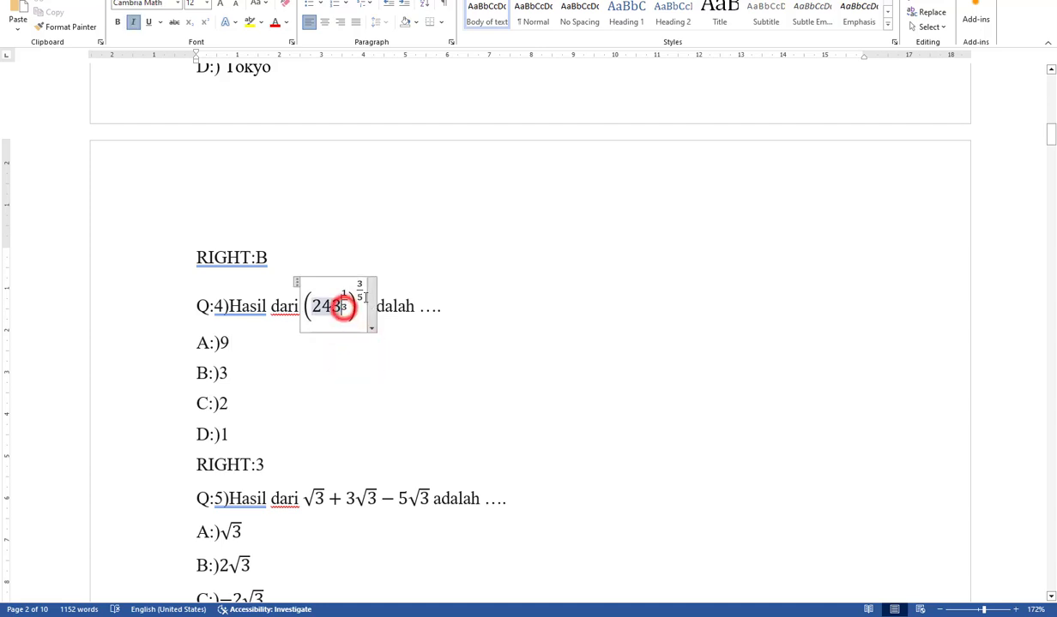
pyautogui.click(360, 286)
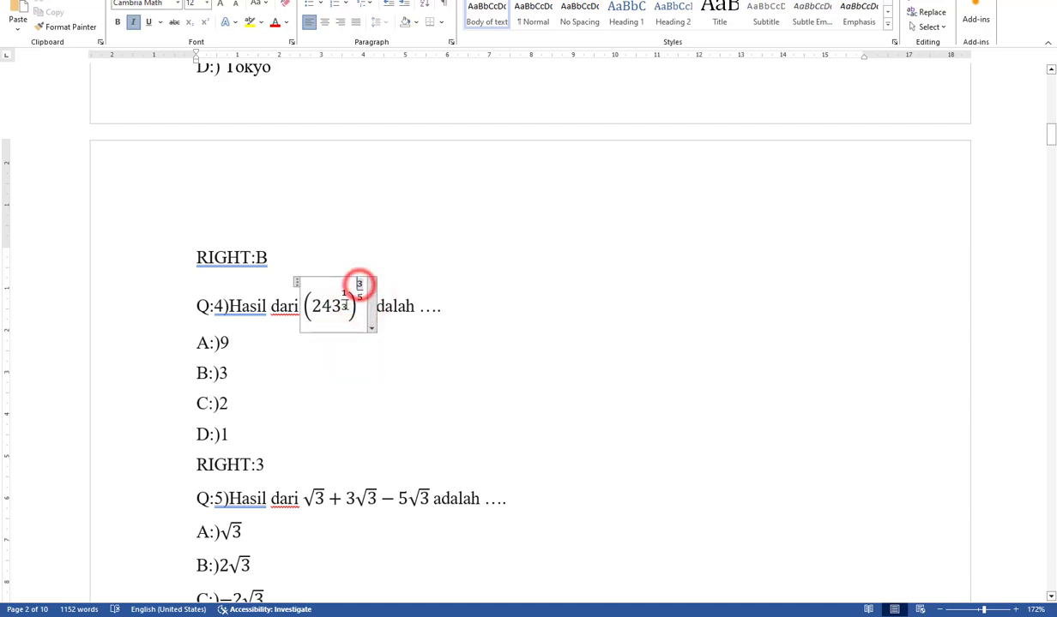
pyautogui.doubleClick(344, 305)
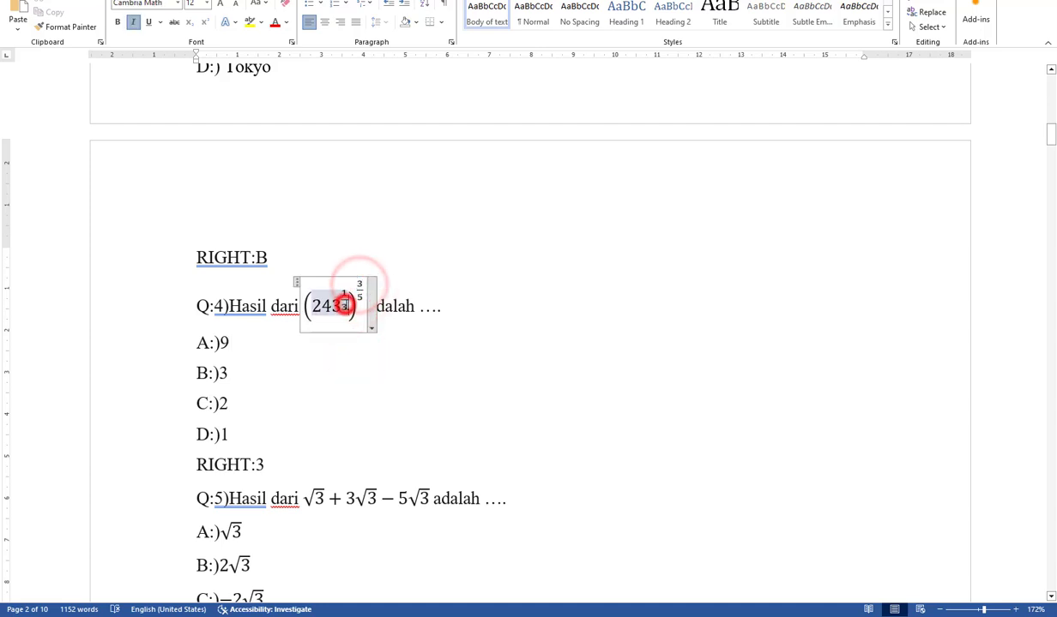
pyautogui.click(403, 375)
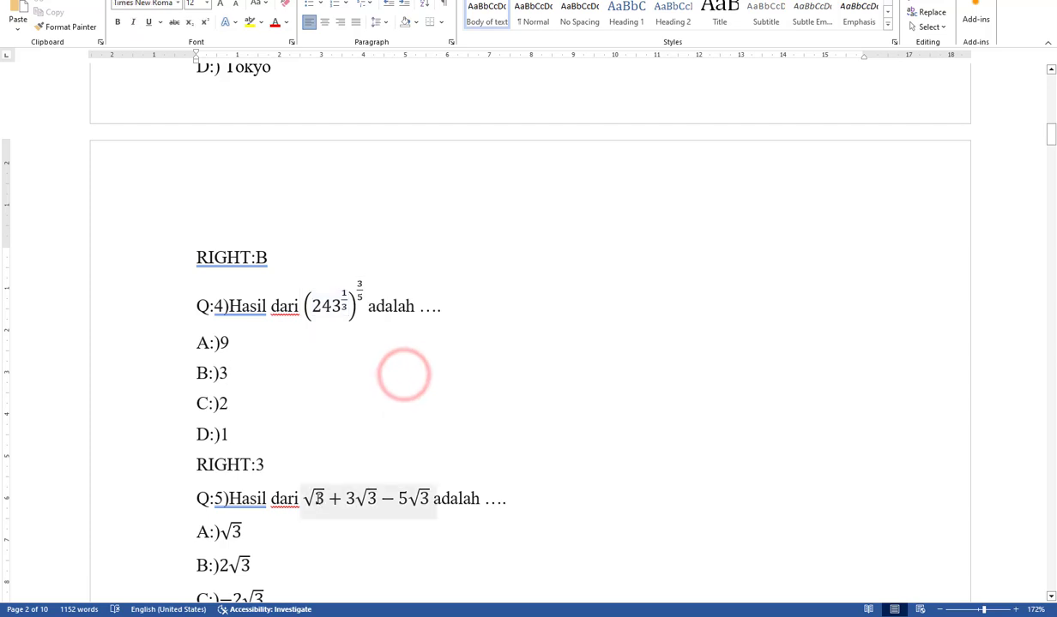
# - Examine the square-root equation and options of question 5, plus the reading passage and options of question 6
pyautogui.click(318, 499)
pyautogui.click(310, 499)
pyautogui.moveTo(307, 500); pyautogui.dragTo(330, 495)
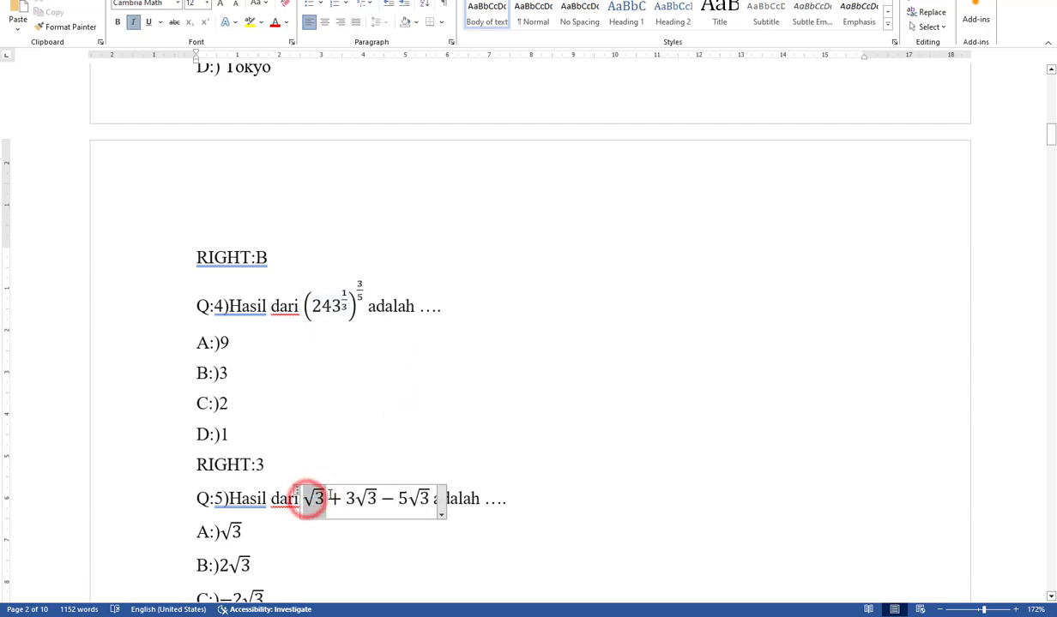
pyautogui.scroll(-3, 219, 369)
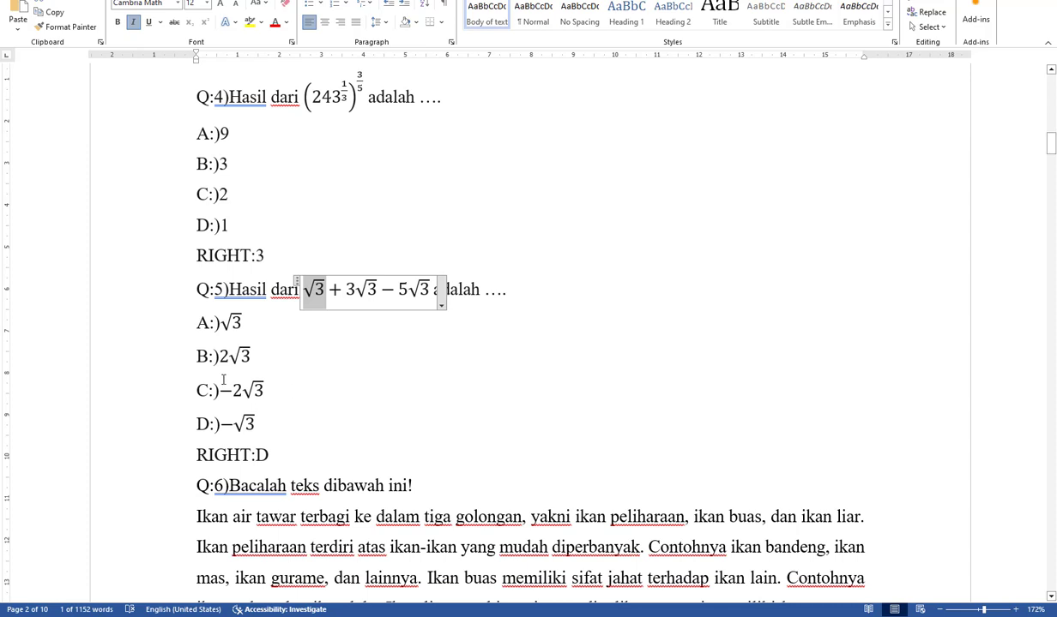
pyautogui.click(329, 394)
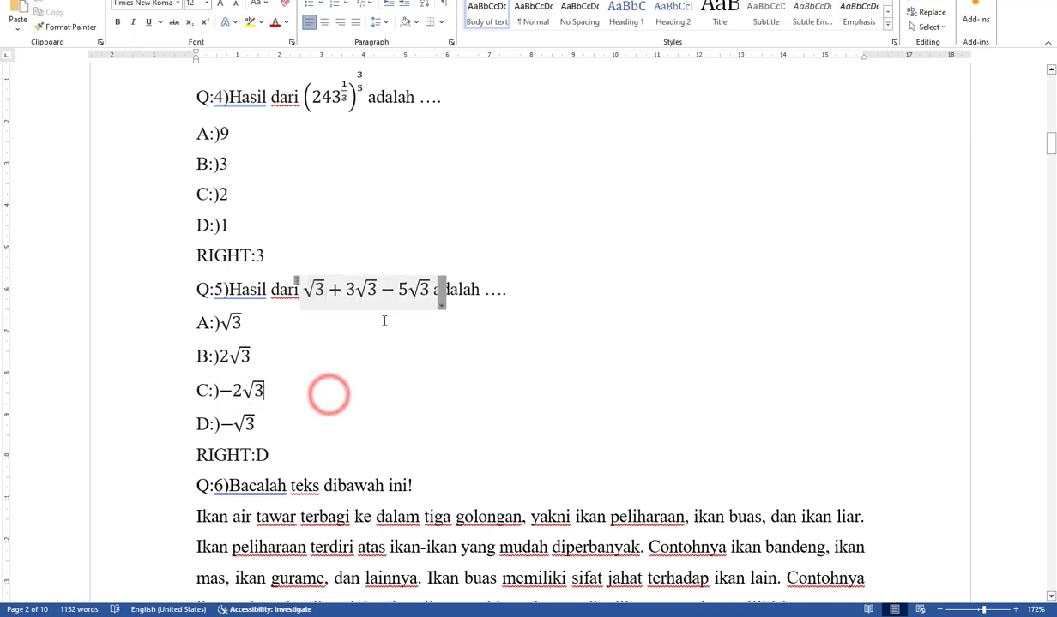
pyautogui.scroll(-1, 325, 420)
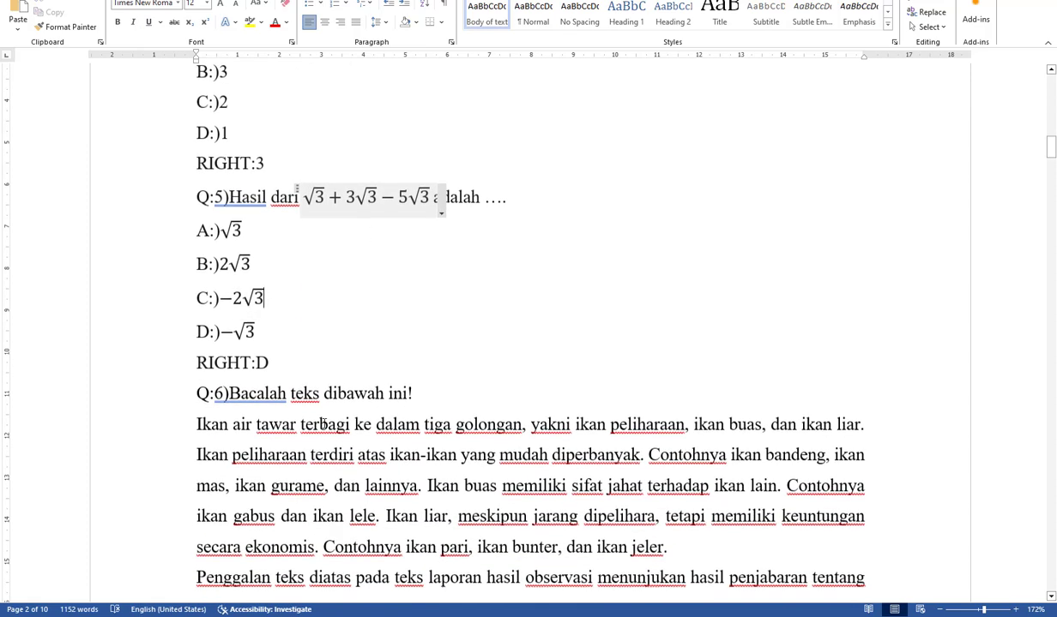
pyautogui.scroll(-2, 324, 424)
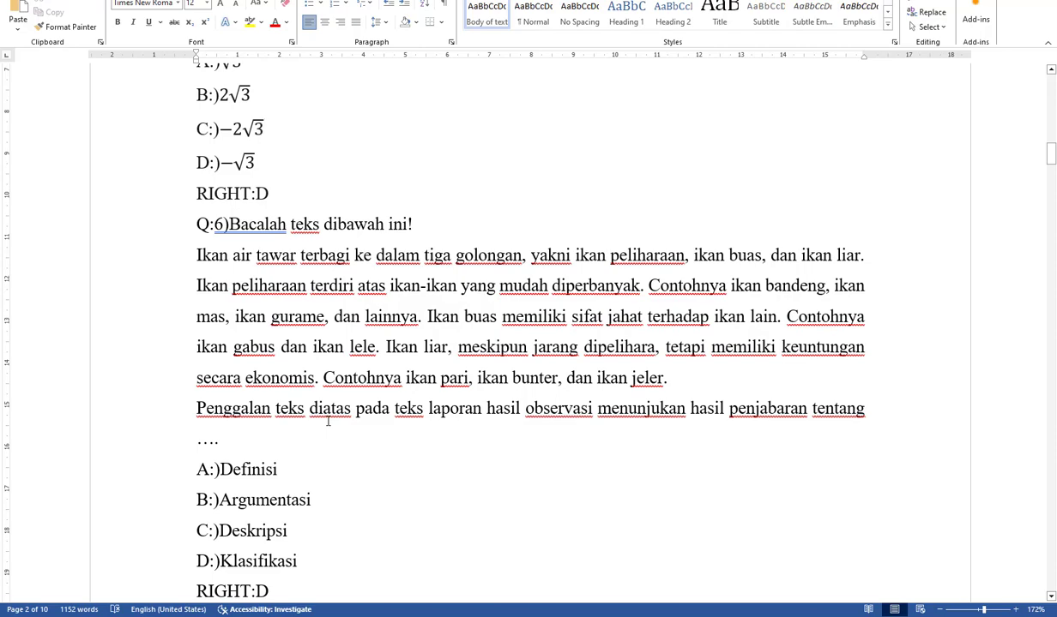
pyautogui.scroll(-2, 327, 421)
pyautogui.scroll(2, 283, 403)
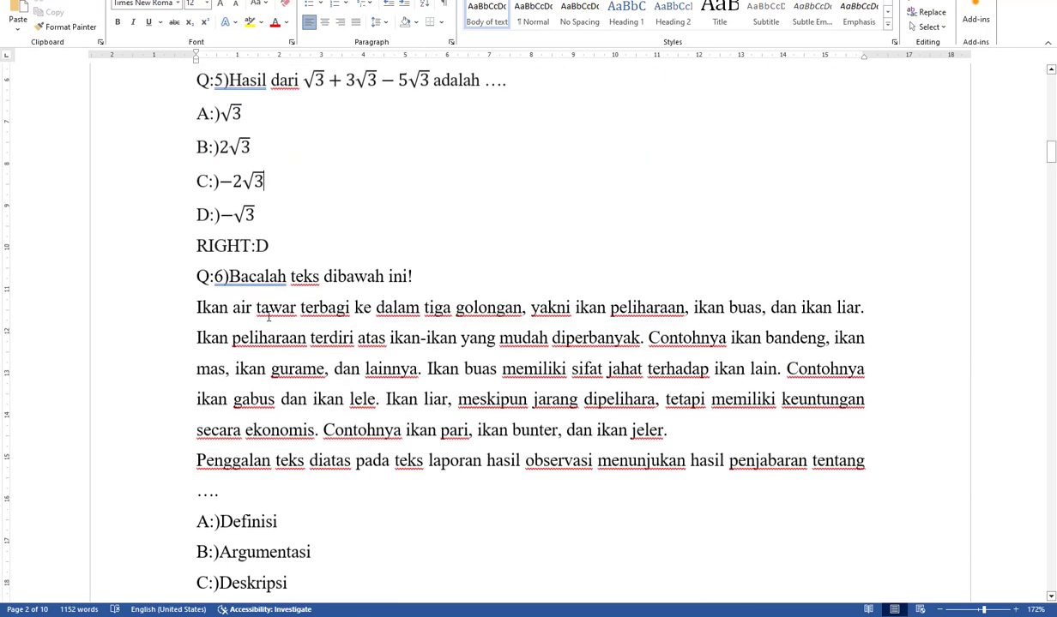
pyautogui.scroll(-3, 240, 388)
pyautogui.scroll(-1, 241, 388)
pyautogui.scroll(4, 232, 343)
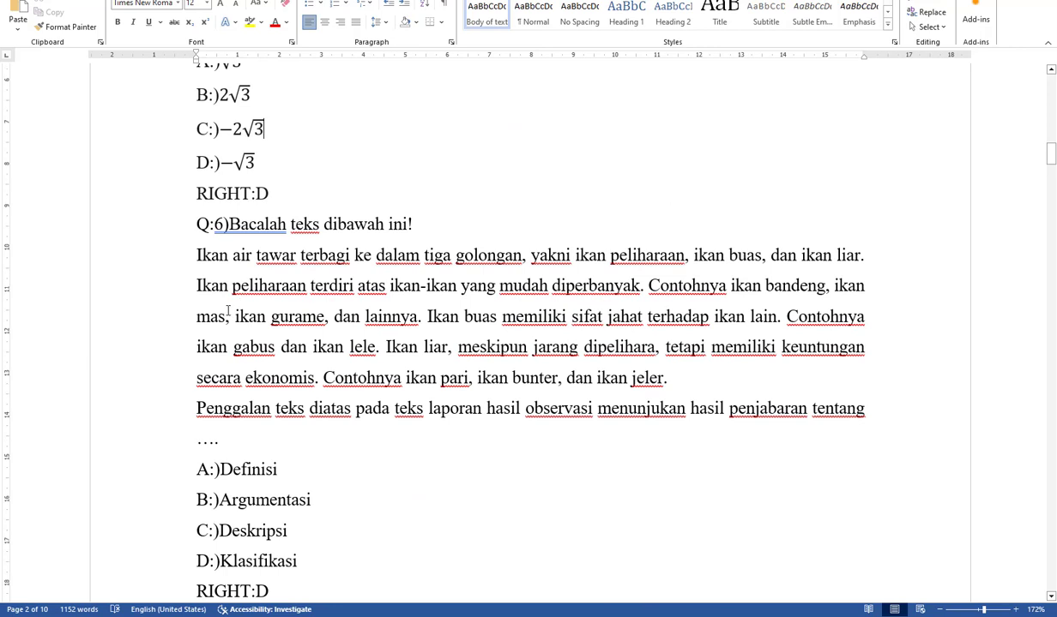
# - Copy the reading passage of question 6 and paste it over the bicycle passage in question 7
pyautogui.scroll(2, 226, 311)
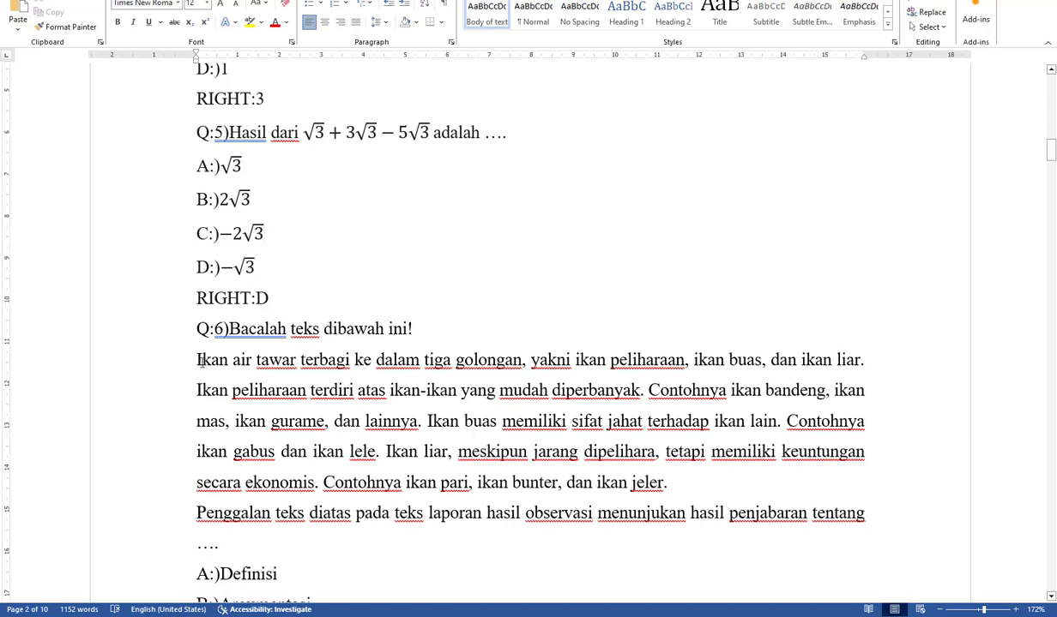
pyautogui.moveTo(196, 359); pyautogui.dragTo(879, 515)
pyautogui.hotkey('ctrl', 'c')
pyautogui.scroll(-5, 399, 526)
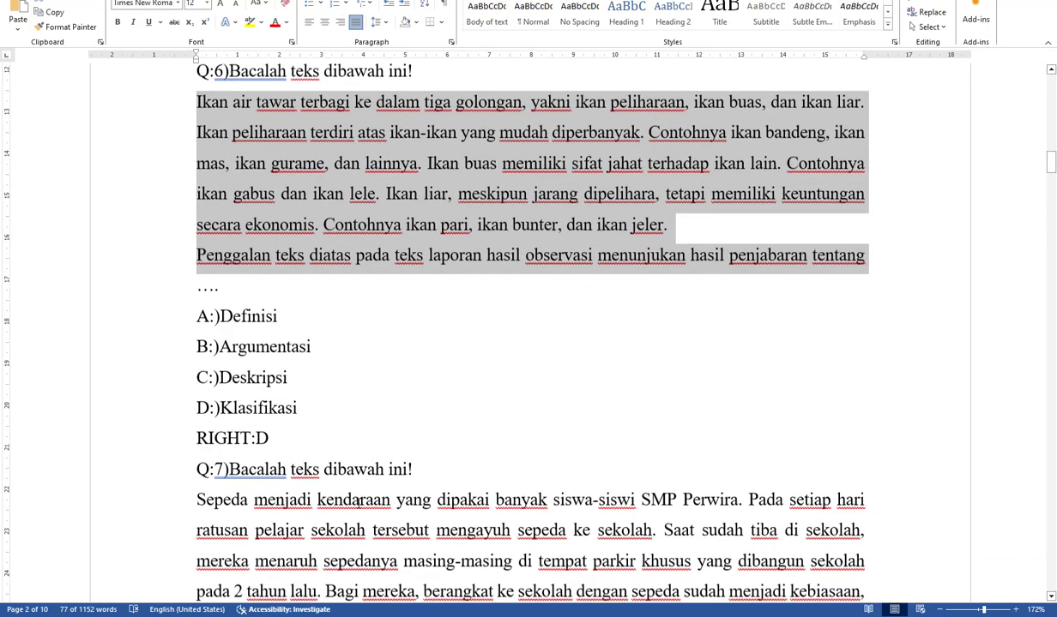
pyautogui.click(196, 129)
pyautogui.moveTo(199, 130); pyautogui.dragTo(478, 312)
pyautogui.hotkey('ctrl', 'v')
# - Add "...." at the end of the pasted question 7 text and put option A:)SMP Perwira on its own line
pyautogui.scroll(5, 483, 333)
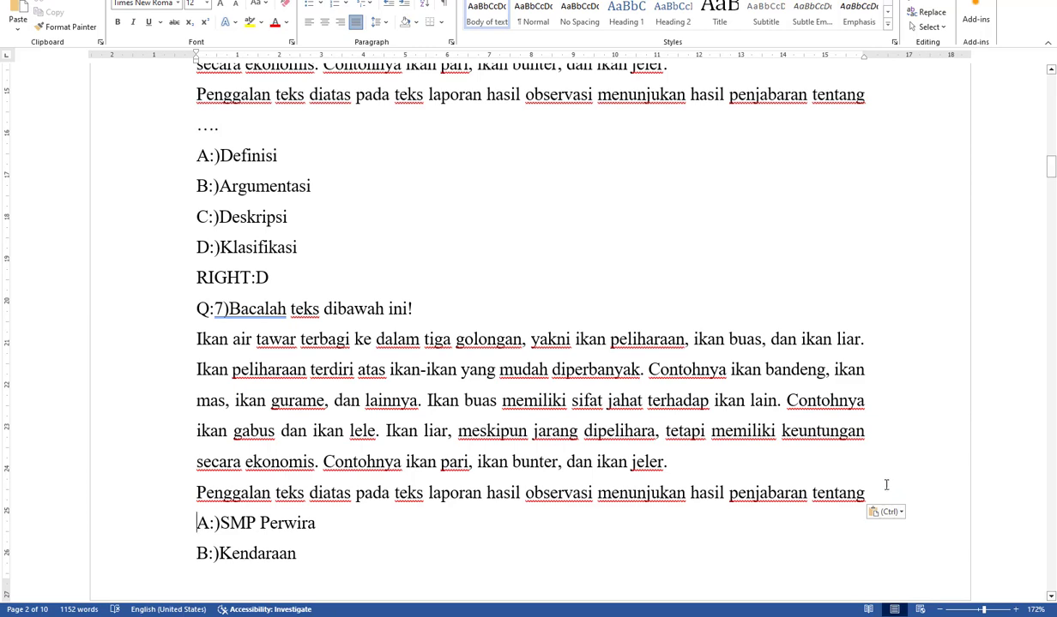
pyautogui.click(880, 491)
pyautogui.write('....')
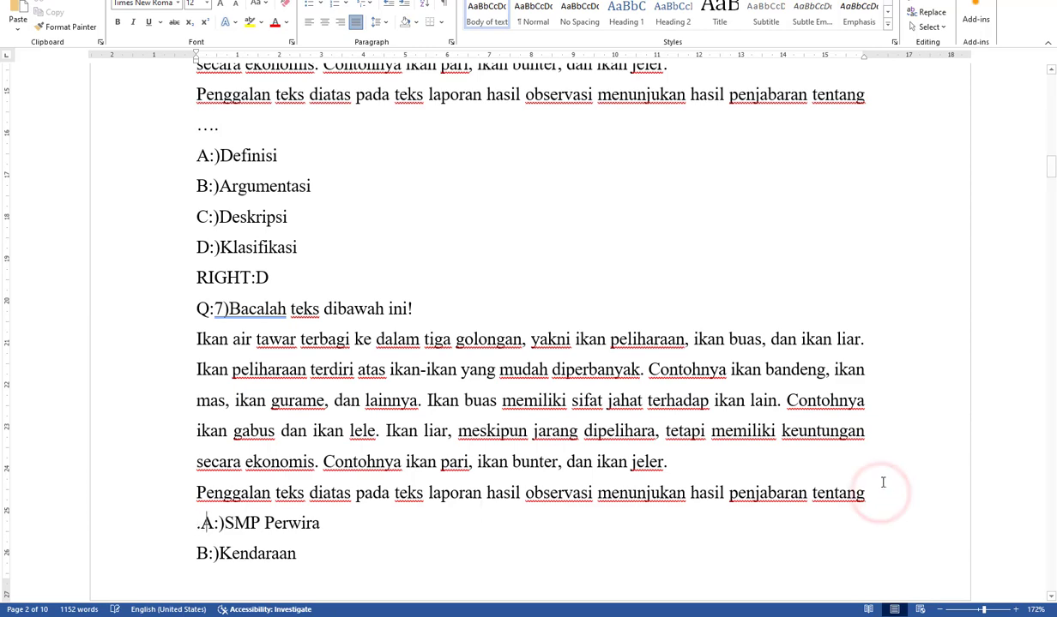
pyautogui.press('Return')
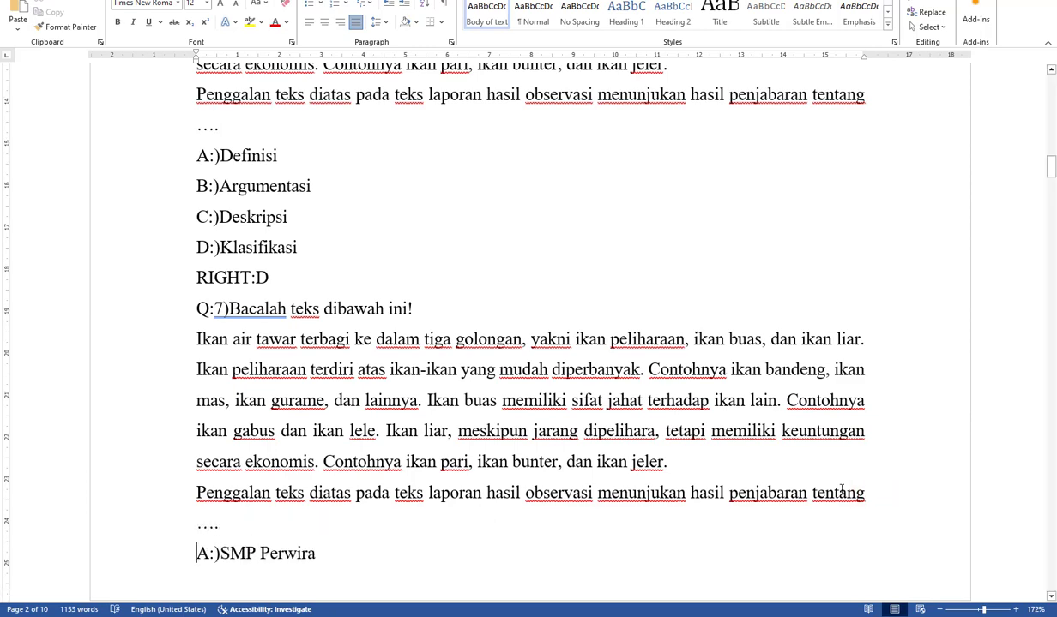
# - Highlight the reading passage of question 6 and review question 7 through to the Arabic question 8
pyautogui.scroll(9, 551, 361)
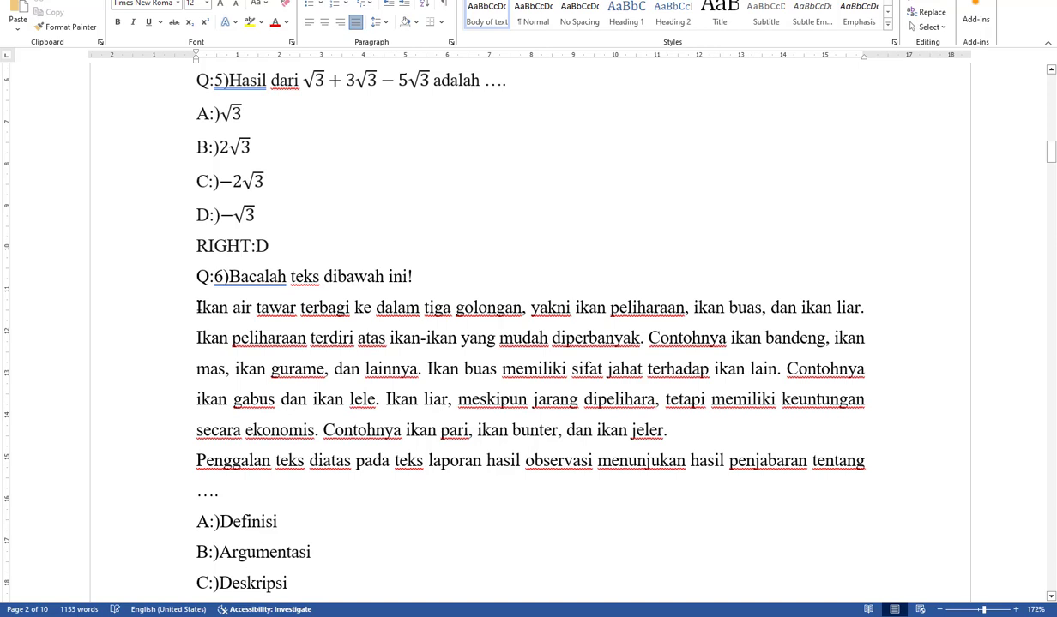
pyautogui.moveTo(196, 306); pyautogui.dragTo(865, 461)
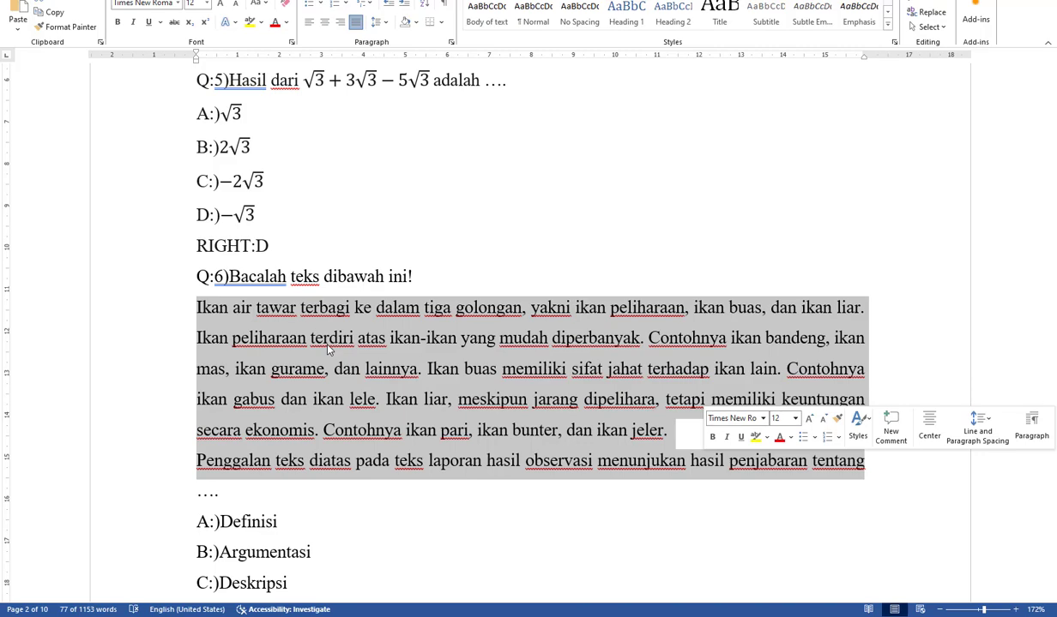
pyautogui.scroll(-8, 351, 399)
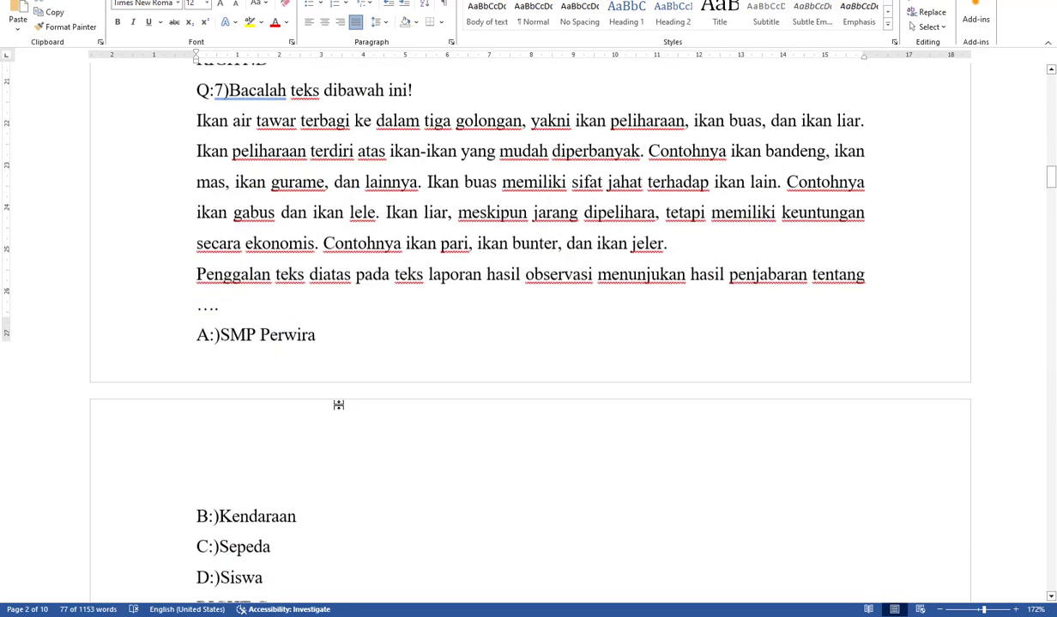
pyautogui.scroll(-5, 351, 399)
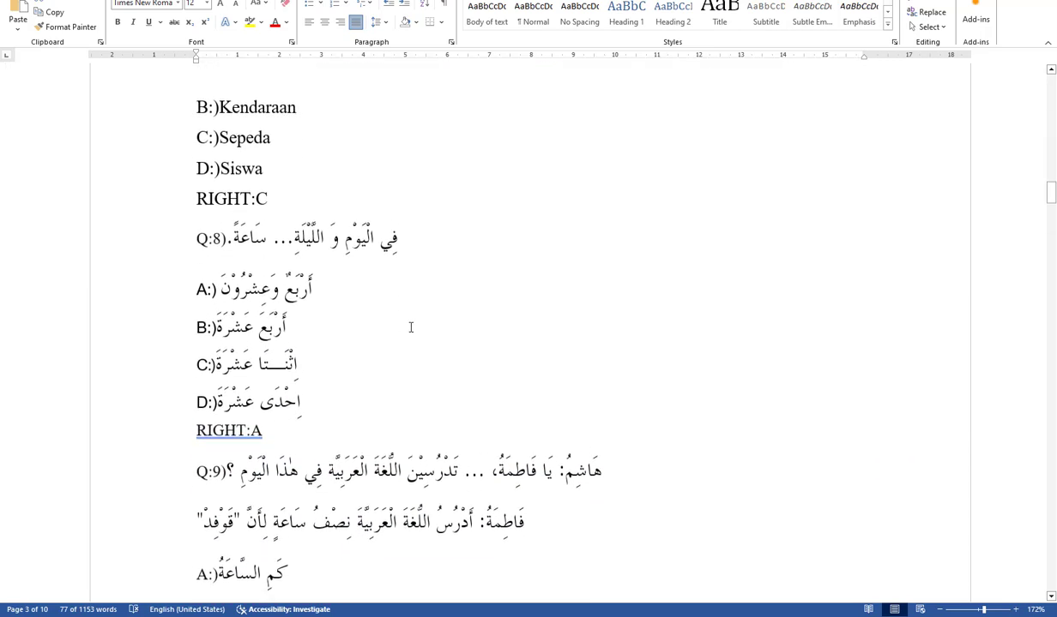
# - Check which font the Arabic text of question 8 uses in the list of available fonts
pyautogui.click(243, 238)
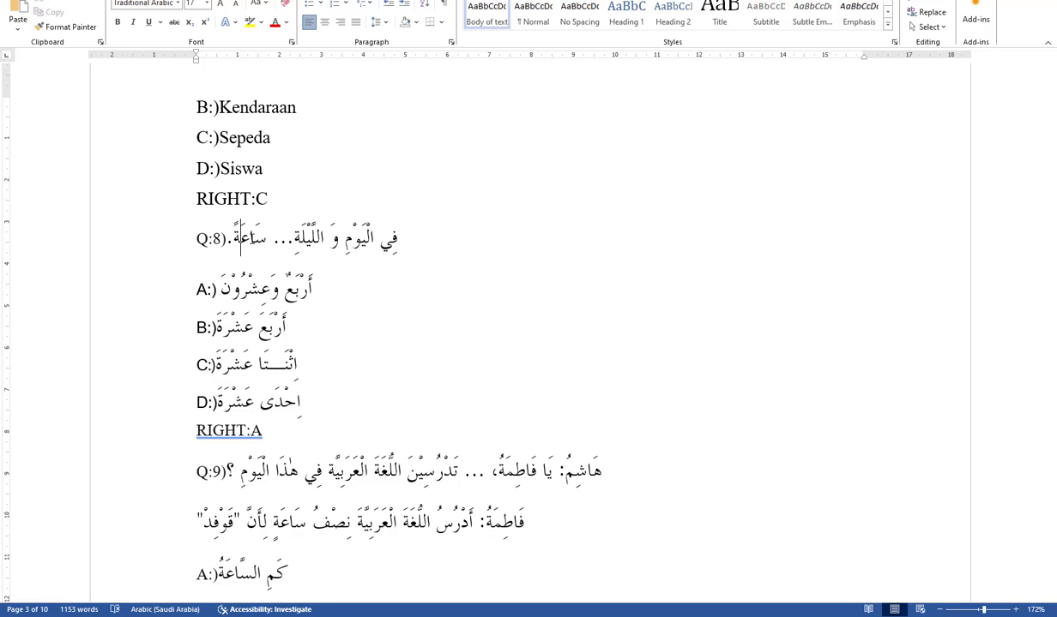
pyautogui.click(179, 5)
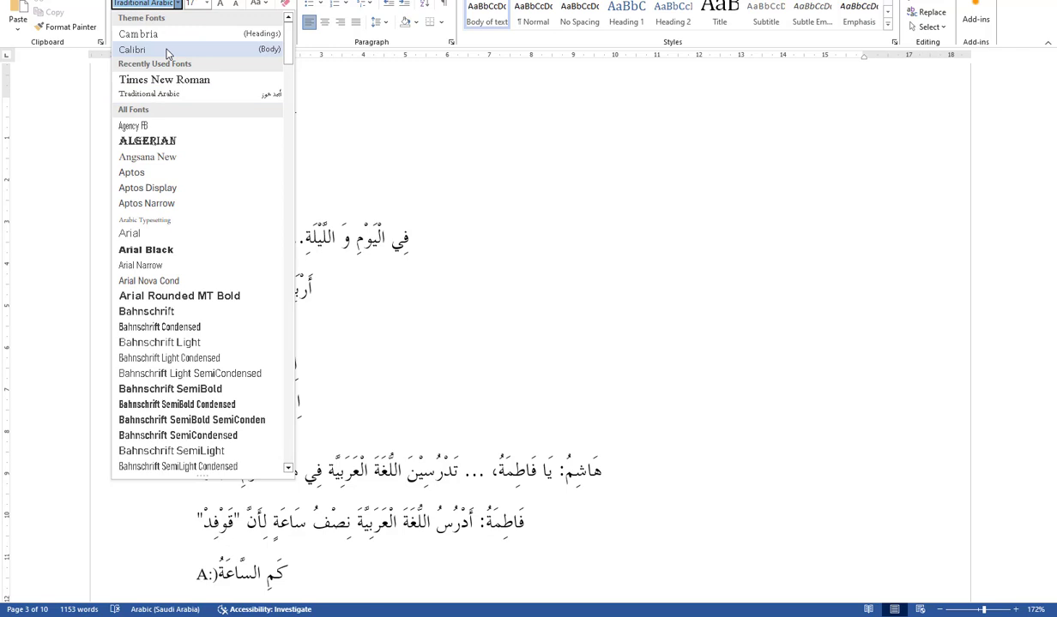
pyautogui.press('Up')
pyautogui.press('Down')
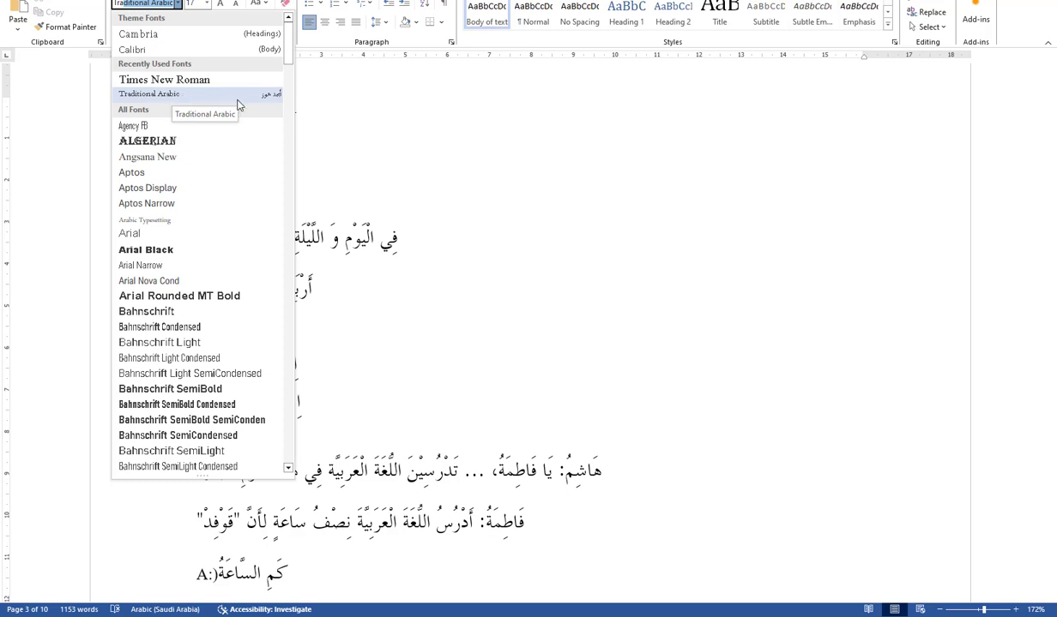
pyautogui.click(355, 162)
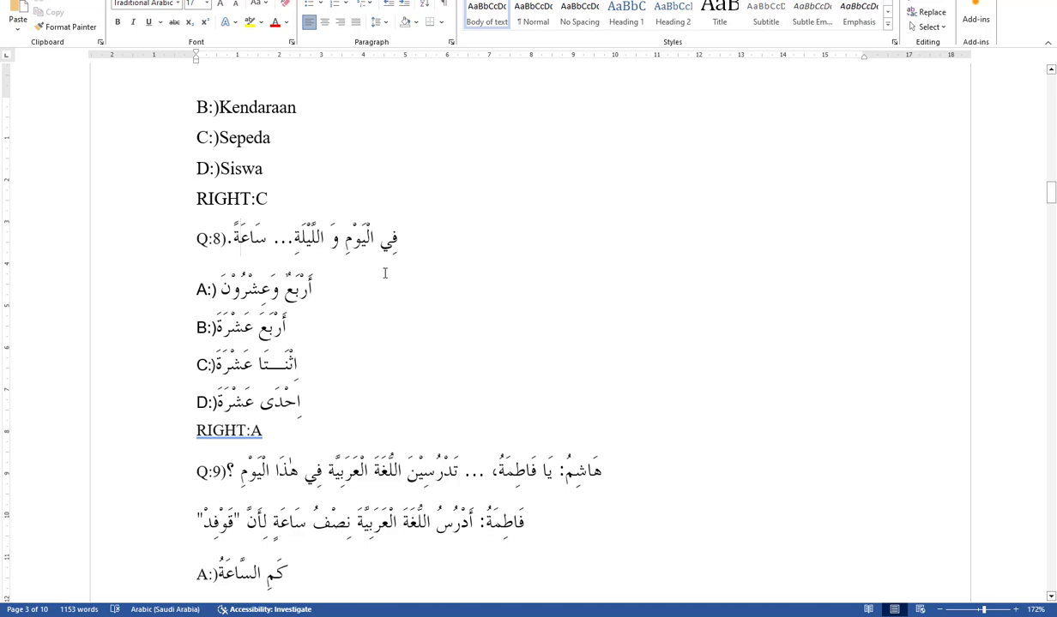
pyautogui.click(354, 287)
# - Add a separate line reading "Q:8)" between question 8's RIGHT:A line and question 9, and highlight it
pyautogui.scroll(-4, 354, 287)
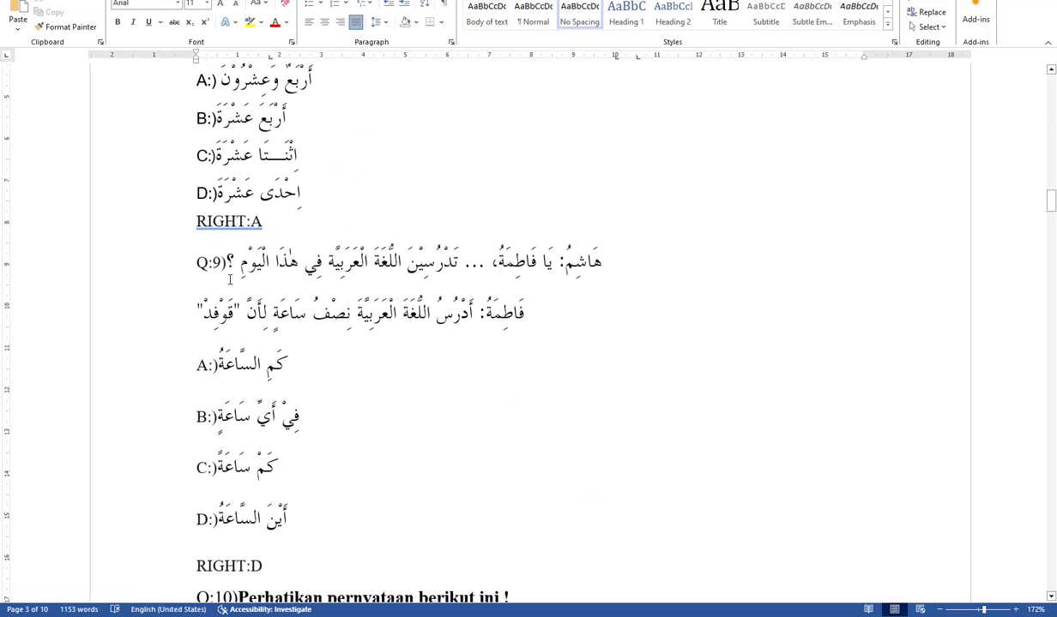
pyautogui.click(292, 223)
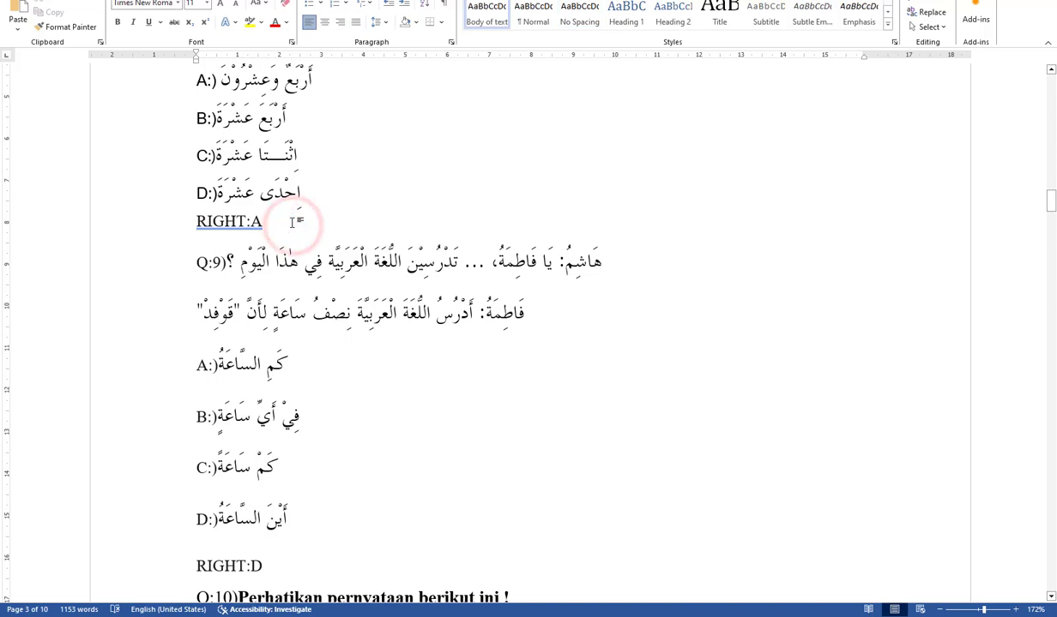
pyautogui.press('Return')
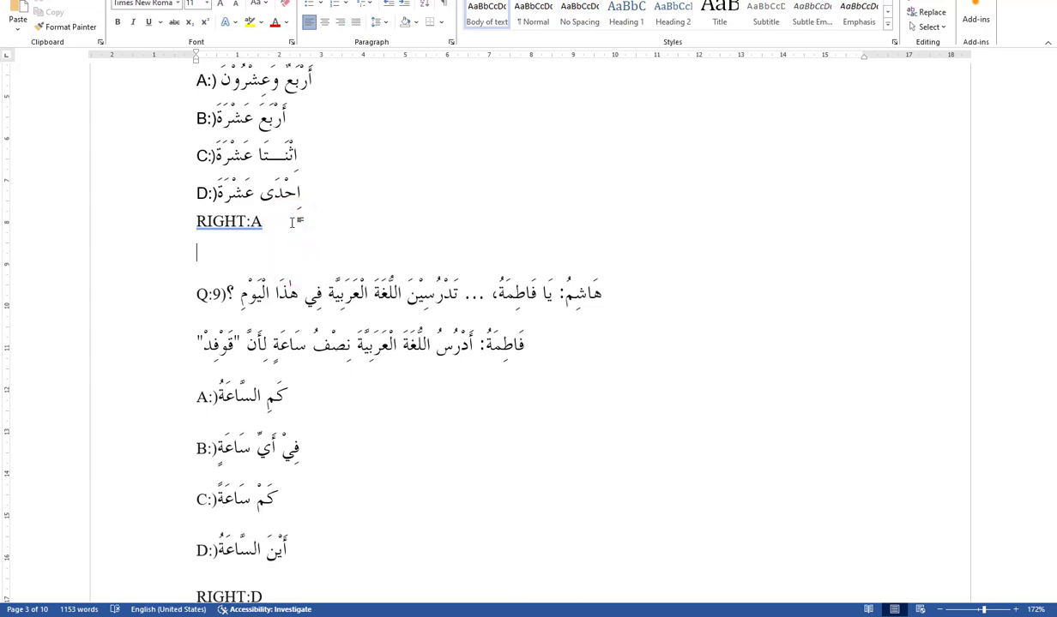
pyautogui.write('Q:8)')
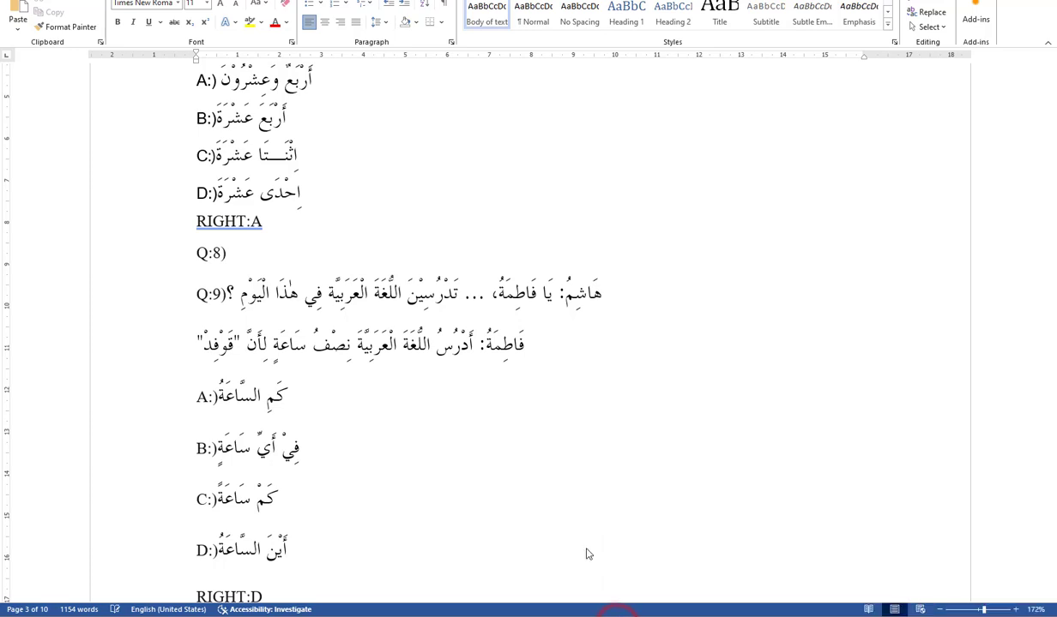
pyautogui.click(243, 256)
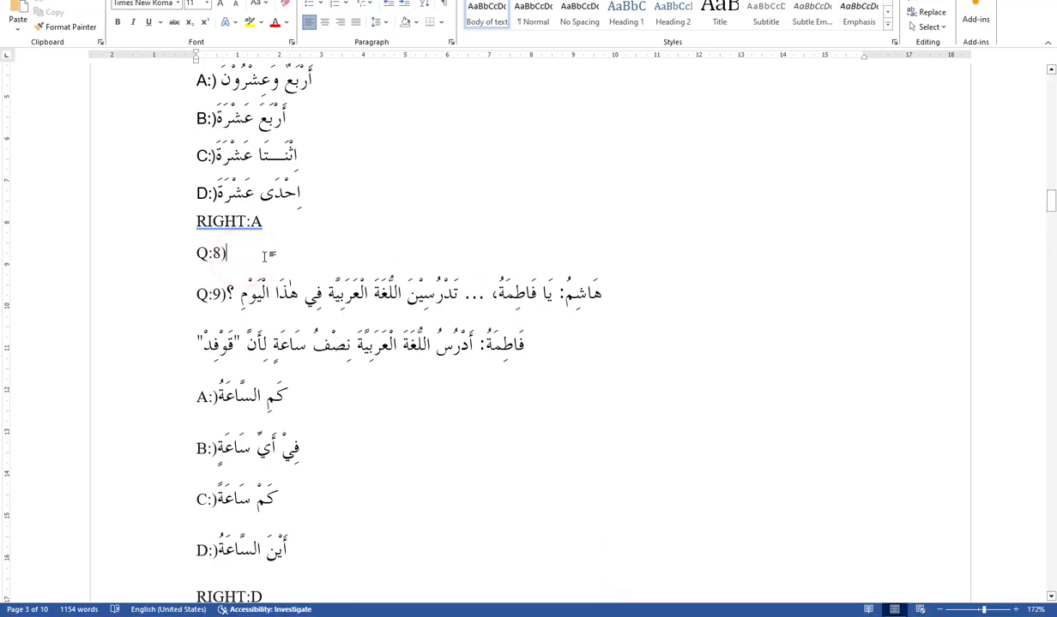
pyautogui.click(201, 253)
pyautogui.moveTo(199, 253); pyautogui.dragTo(225, 260)
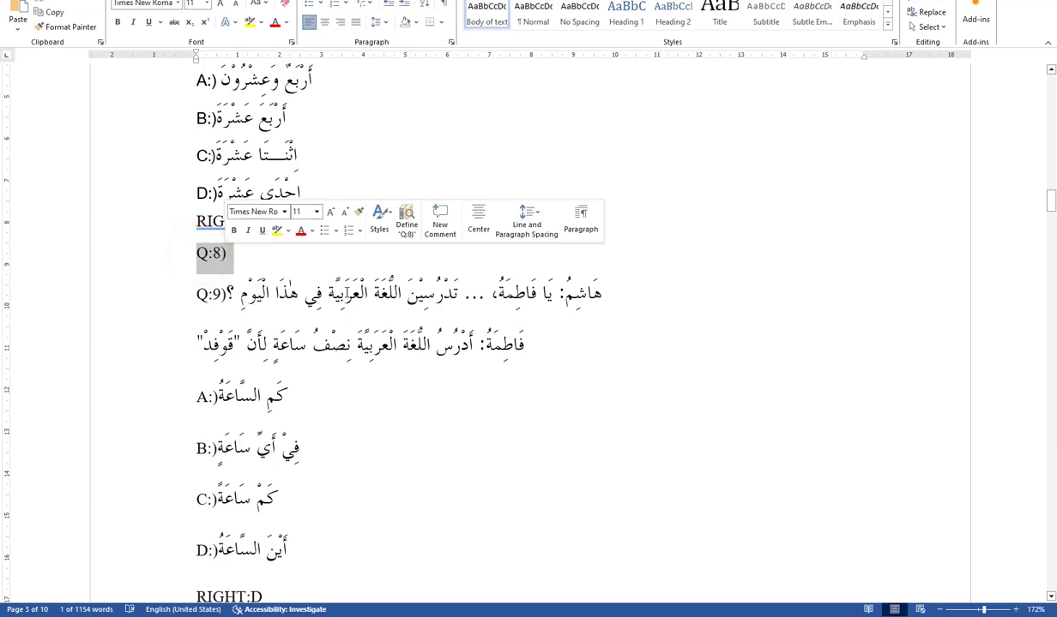
pyautogui.click(197, 293)
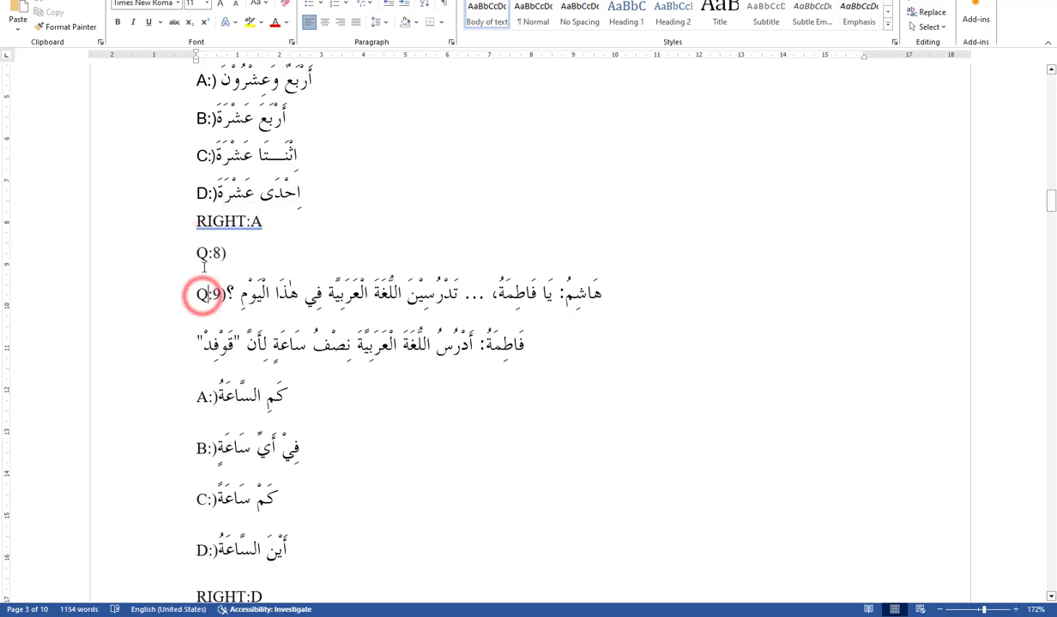
# - Delete the separate "Q:8)" line between question 8's RIGHT:A line and question 9
pyautogui.moveTo(201, 253); pyautogui.dragTo(258, 262)
pyautogui.click(256, 260)
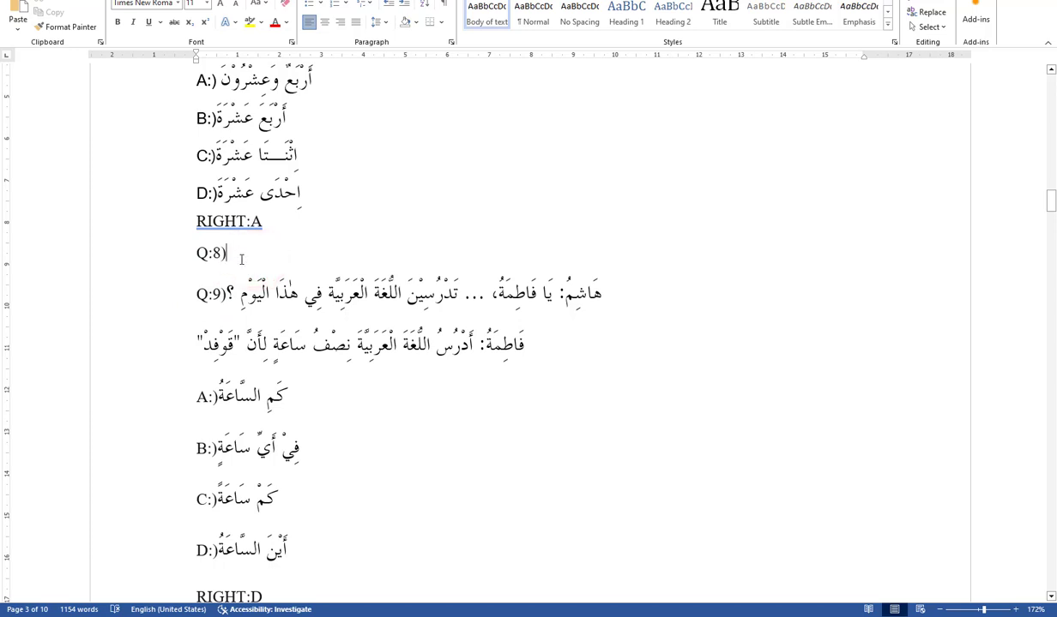
pyautogui.moveTo(241, 260); pyautogui.dragTo(174, 248)
pyautogui.press('Delete')
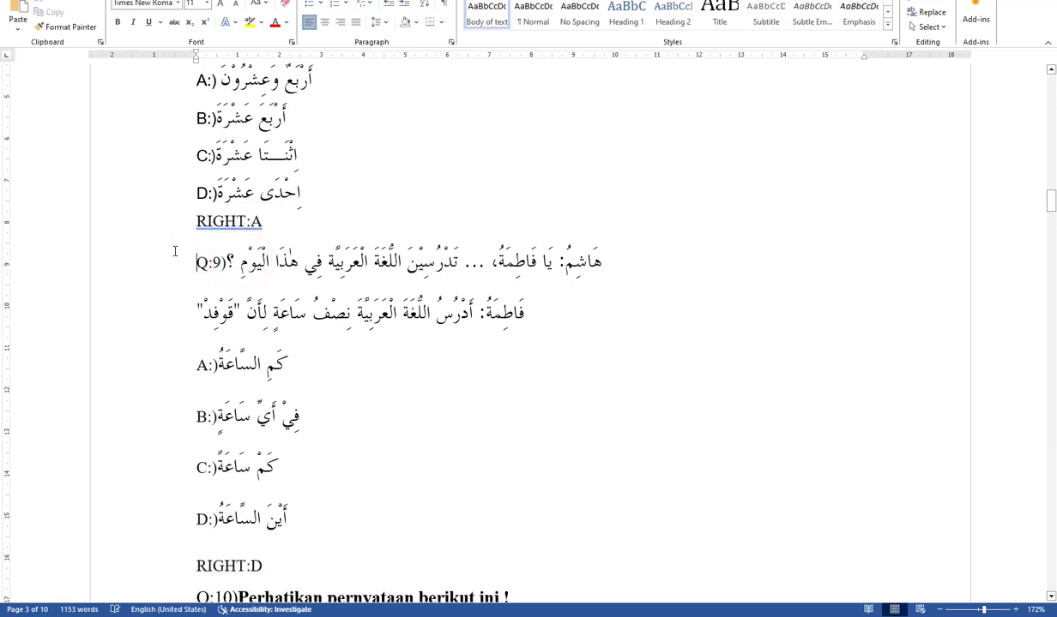
# - Examine the RIGHT lines that close questions 8 and 9 and review the layout of questions 10 to 12
pyautogui.doubleClick(200, 226)
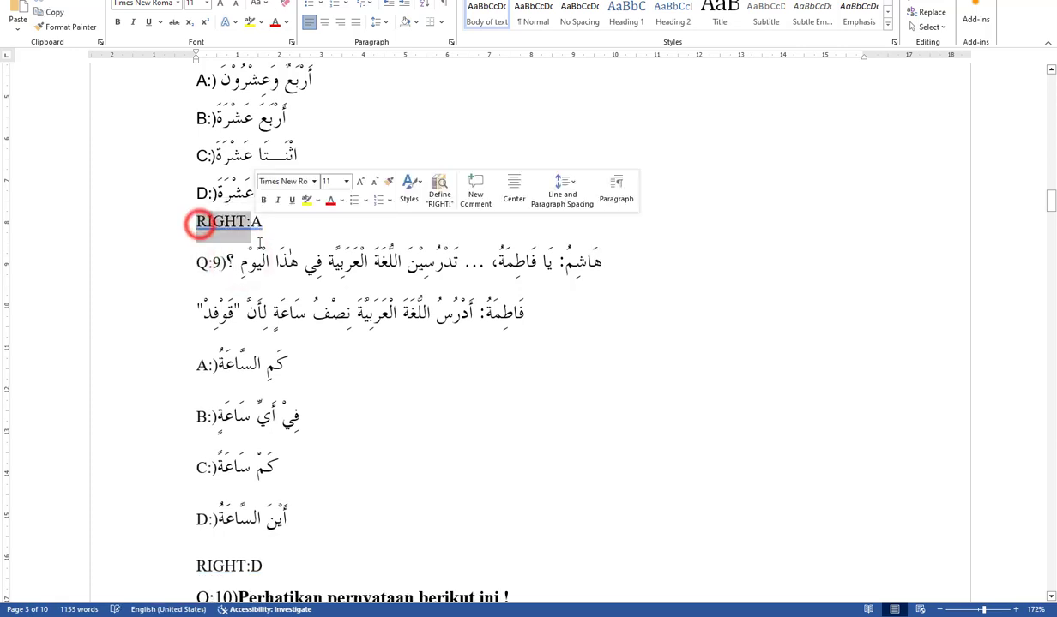
pyautogui.scroll(-3, 201, 226)
pyautogui.tripleClick(199, 356)
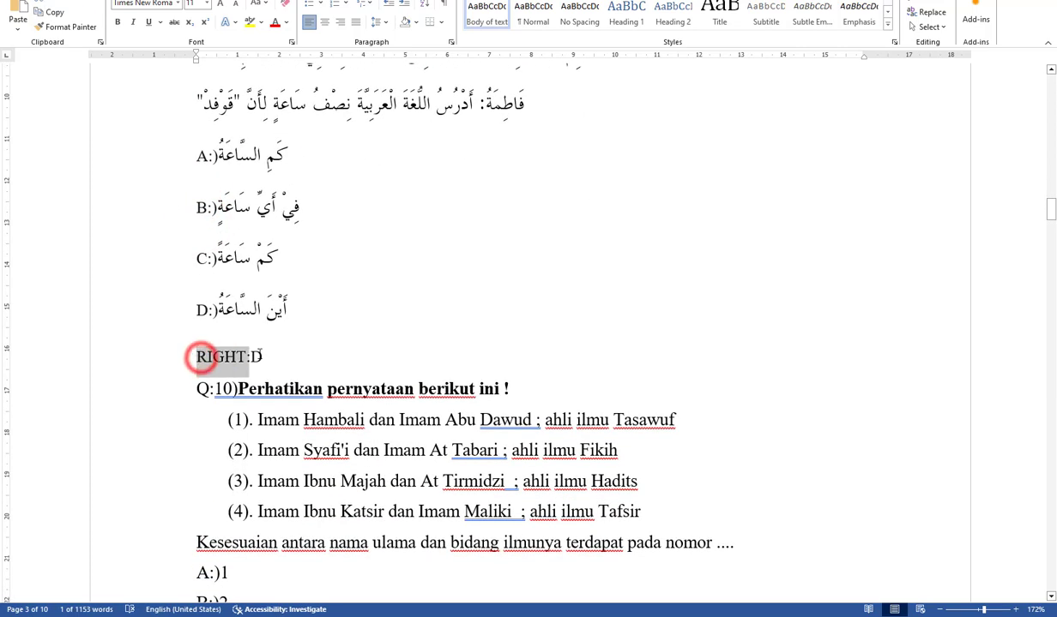
pyautogui.click(208, 360)
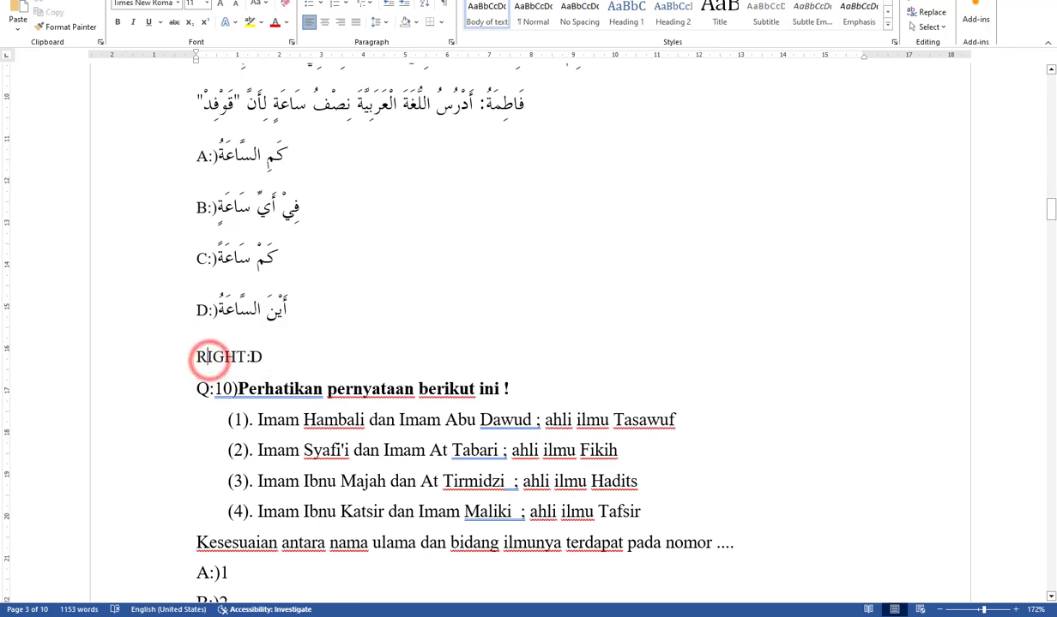
pyautogui.scroll(-3, 252, 353)
pyautogui.scroll(-10, 288, 215)
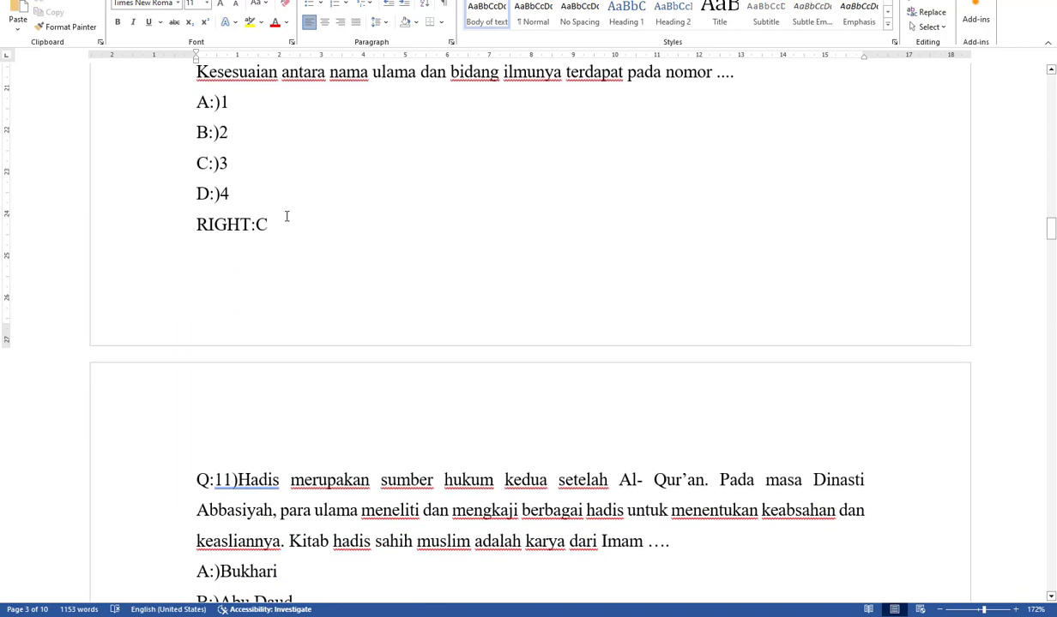
pyautogui.scroll(3, 286, 220)
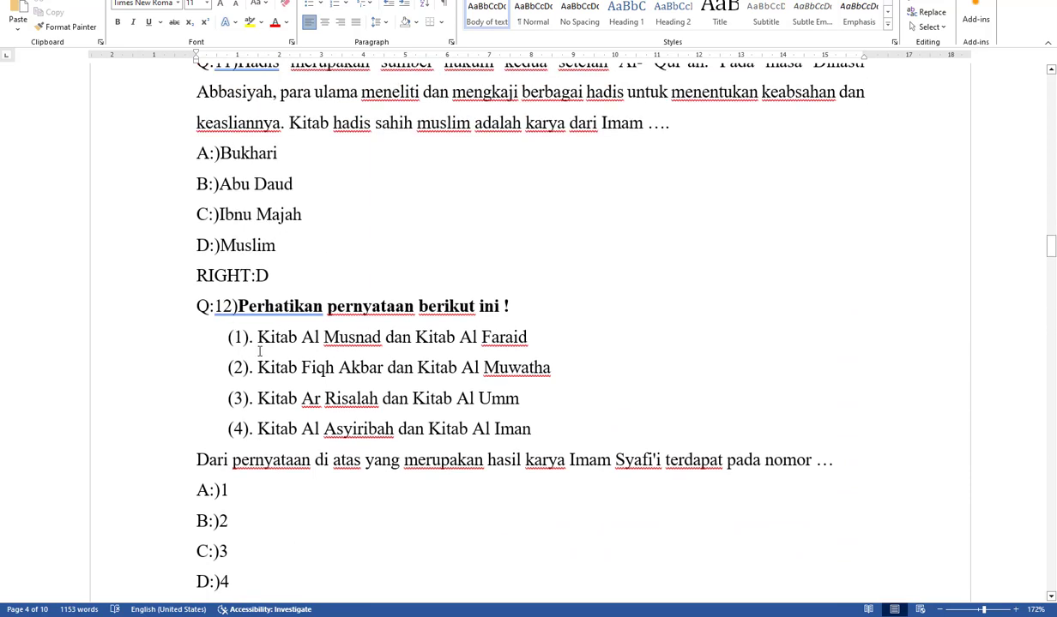
pyautogui.scroll(2, 259, 351)
pyautogui.scroll(-2, 248, 343)
pyautogui.scroll(-7, 272, 382)
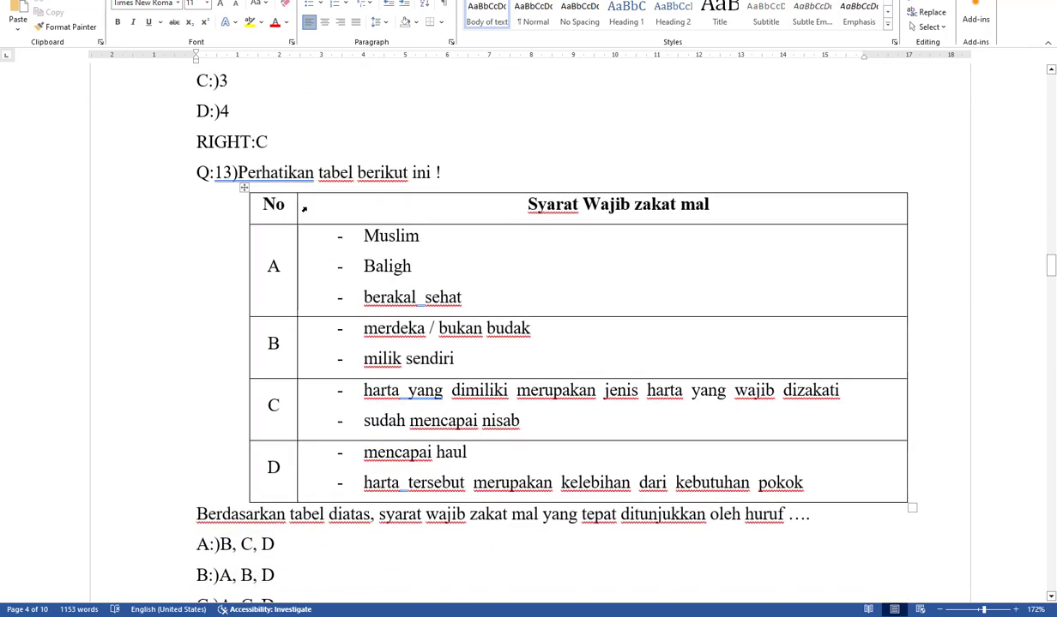
# - Examine the table in question 13, its bulleted rows A to D and the answer options below it
pyautogui.click(320, 208)
pyautogui.click(344, 258)
pyautogui.scroll(-1, 346, 255)
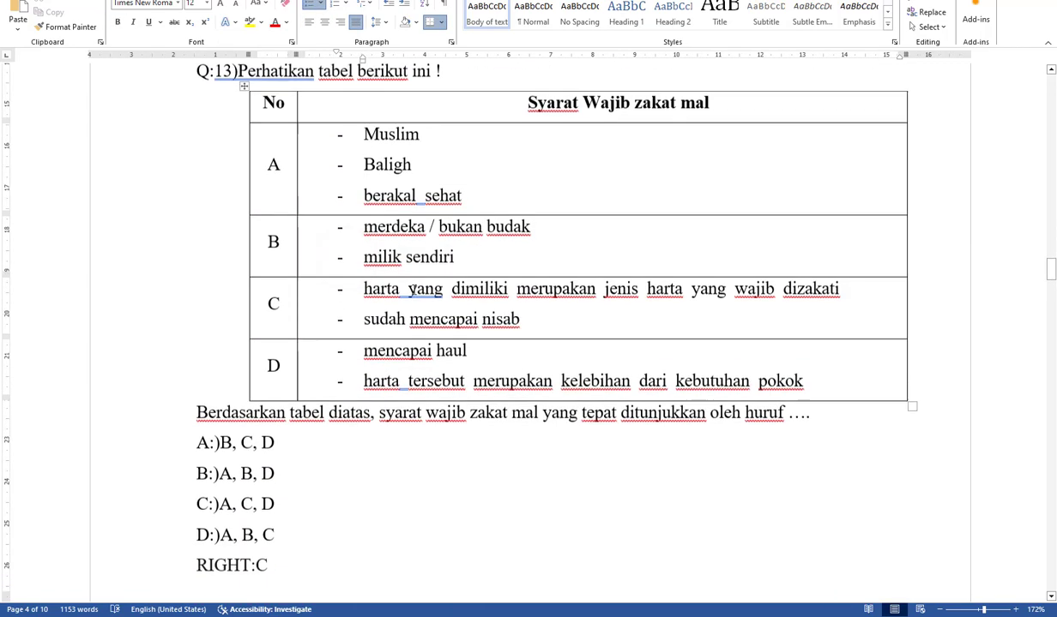
pyautogui.click(338, 351)
pyautogui.scroll(1, 338, 352)
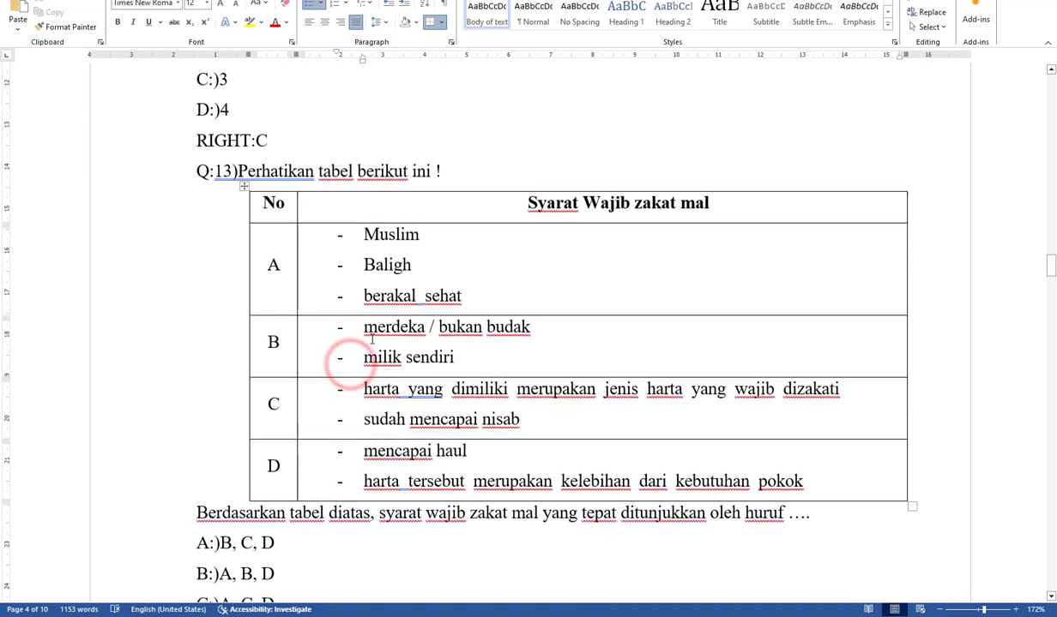
pyautogui.click(340, 241)
pyautogui.click(387, 263)
pyautogui.click(426, 243)
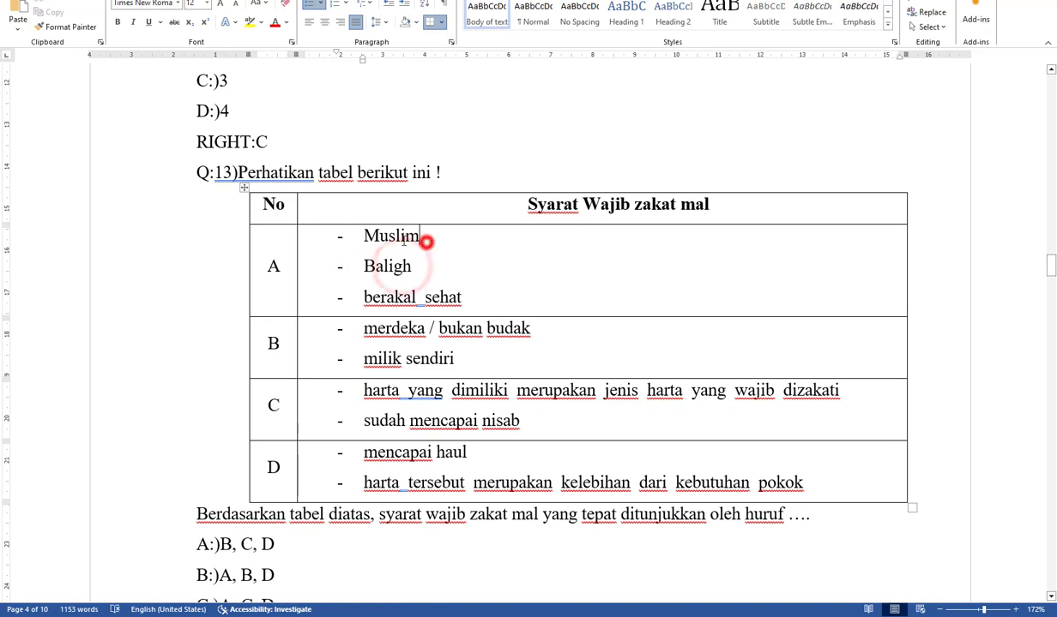
pyautogui.click(290, 209)
pyautogui.click(415, 207)
pyautogui.click(419, 268)
pyautogui.click(394, 352)
pyautogui.scroll(-1, 383, 403)
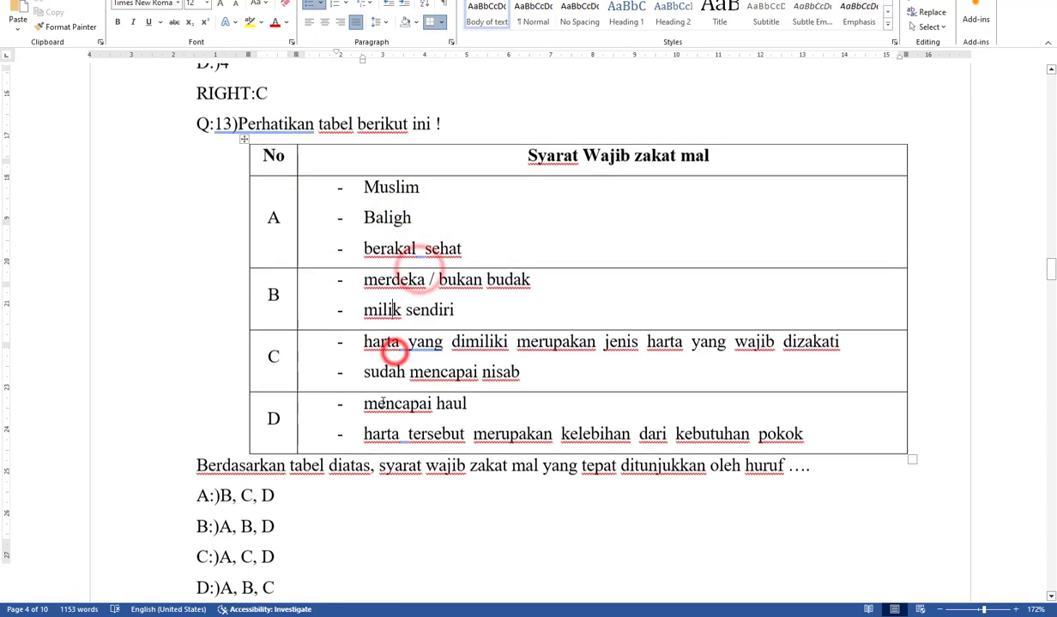
pyautogui.scroll(-5, 382, 403)
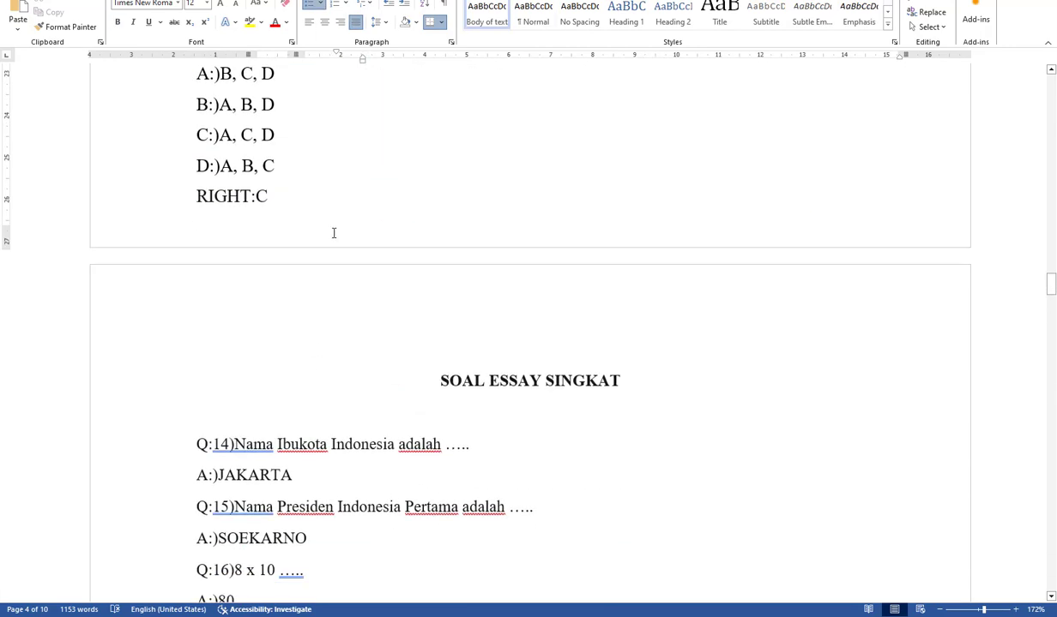
pyautogui.click(334, 233)
pyautogui.scroll(4, 333, 236)
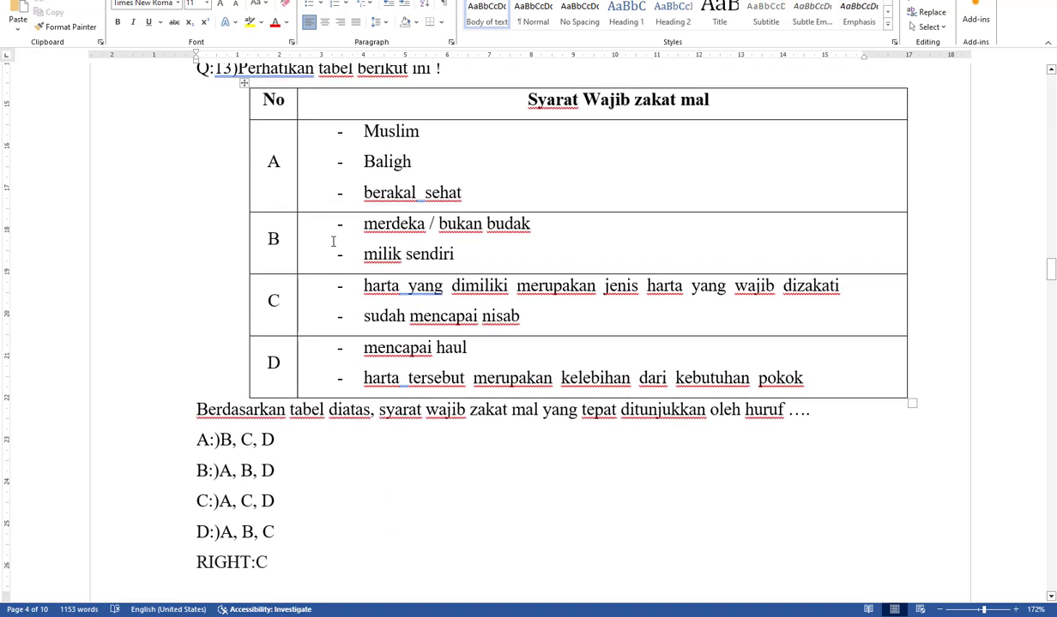
# - Examine the SOAL ESSAY SINGKAT heading and how question 14's text and its A:) answer line are laid out
pyautogui.scroll(-6, 343, 257)
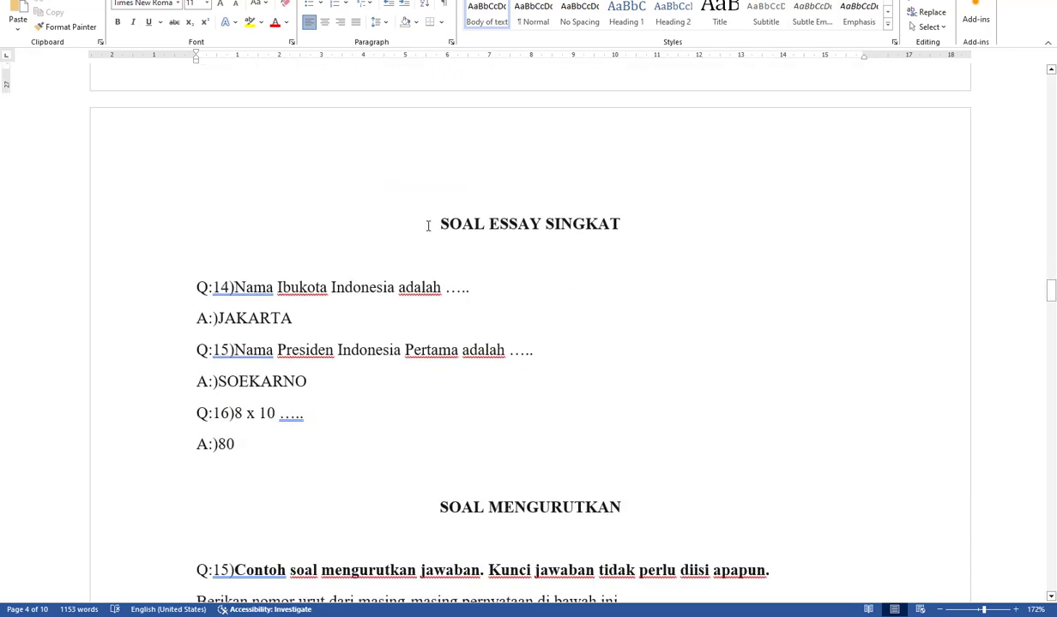
pyautogui.moveTo(428, 226); pyautogui.dragTo(644, 228)
pyautogui.click(412, 273)
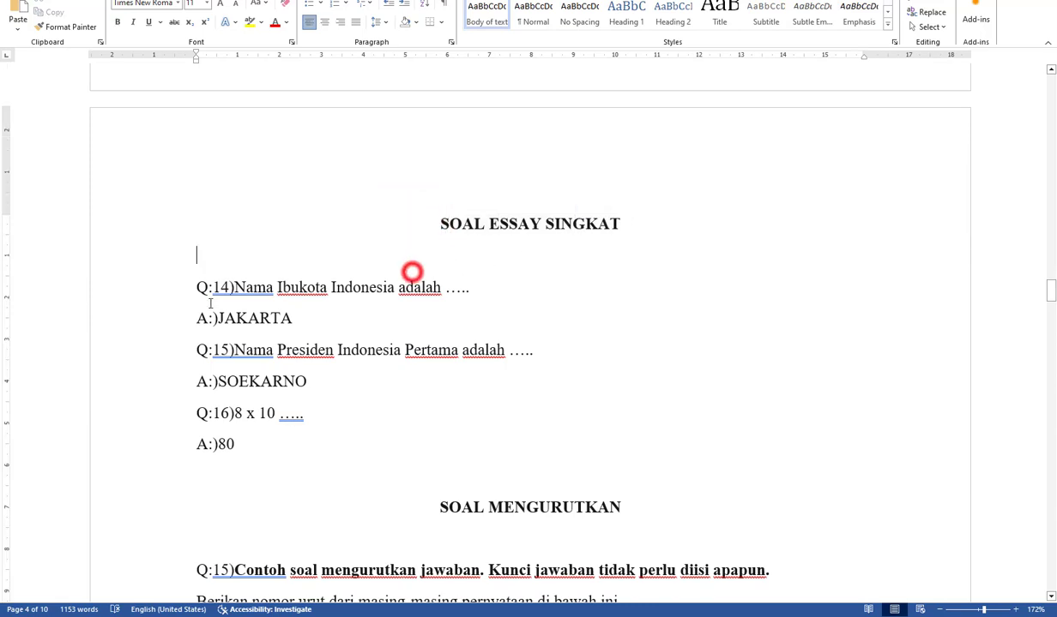
pyautogui.moveTo(234, 287); pyautogui.dragTo(439, 283)
pyautogui.click(256, 333)
pyautogui.click(193, 320)
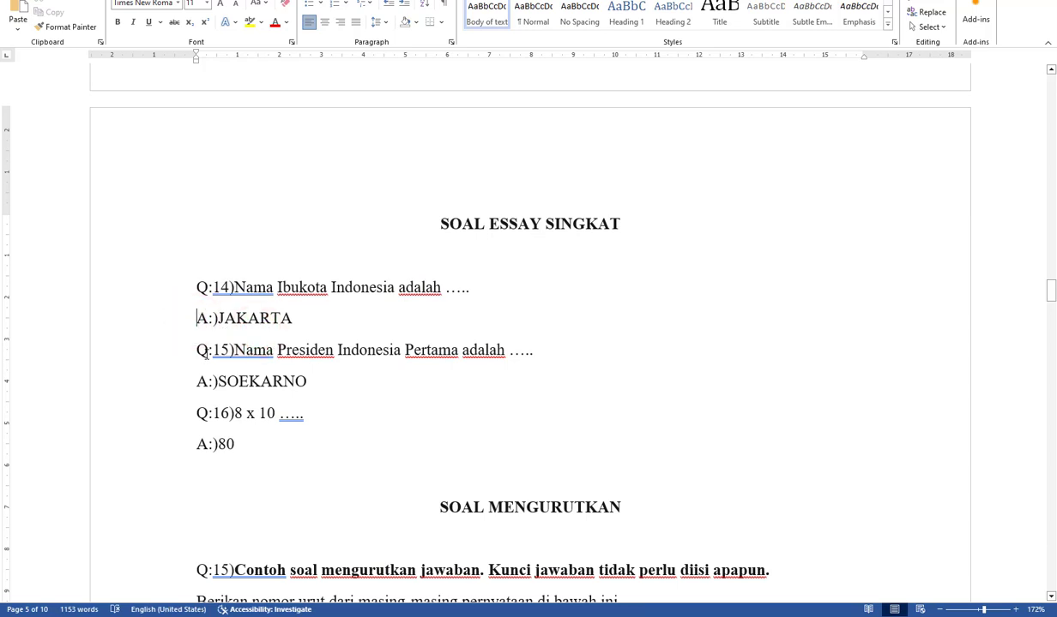
pyautogui.doubleClick(397, 289)
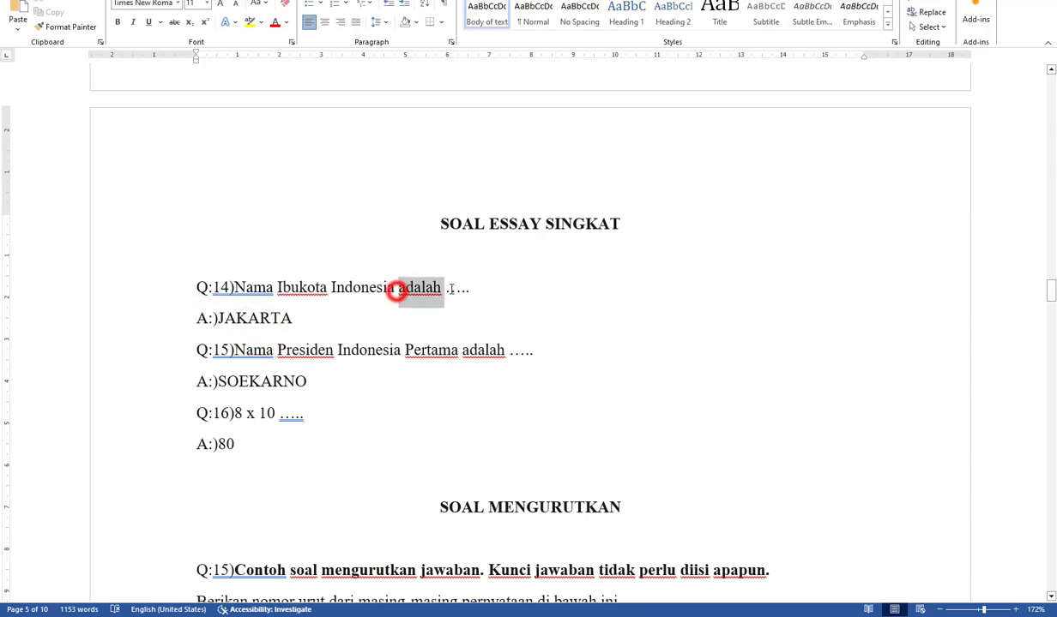
pyautogui.click(205, 323)
pyautogui.click(196, 320)
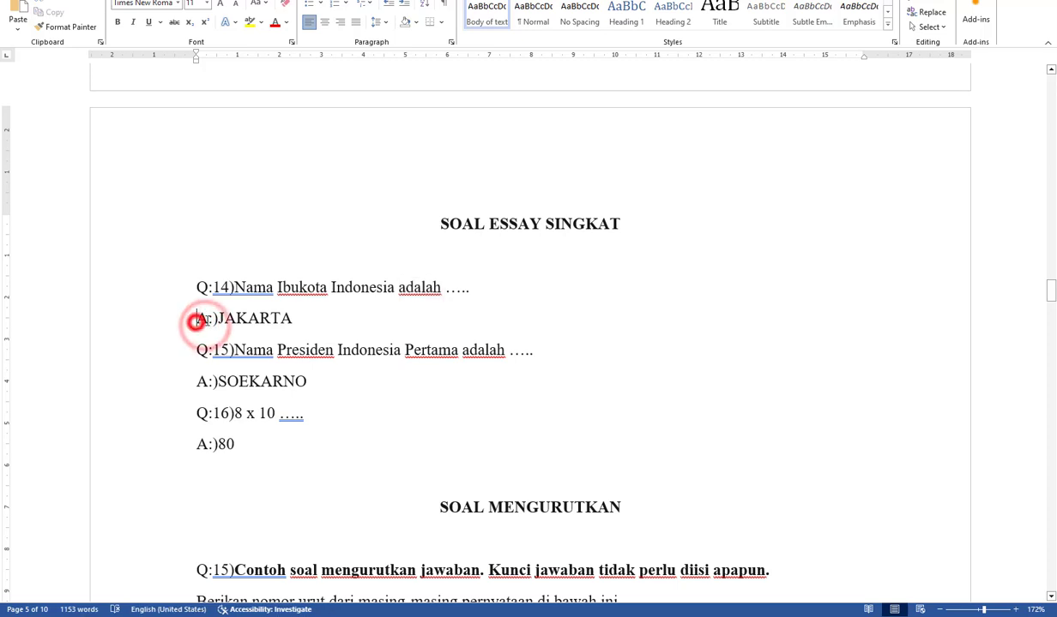
pyautogui.click(224, 316)
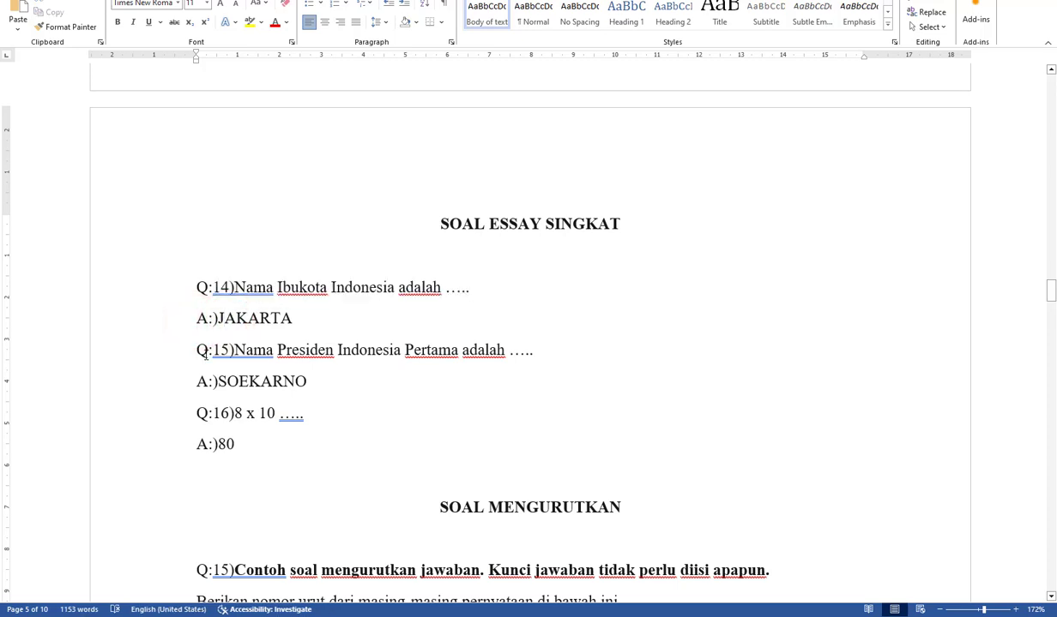
# - Add a line reading "RIGHT:A" below question 14's answer JAKARTA
pyautogui.click(206, 352)
pyautogui.click(292, 318)
pyautogui.press('Return')
pyautogui.write('RI')
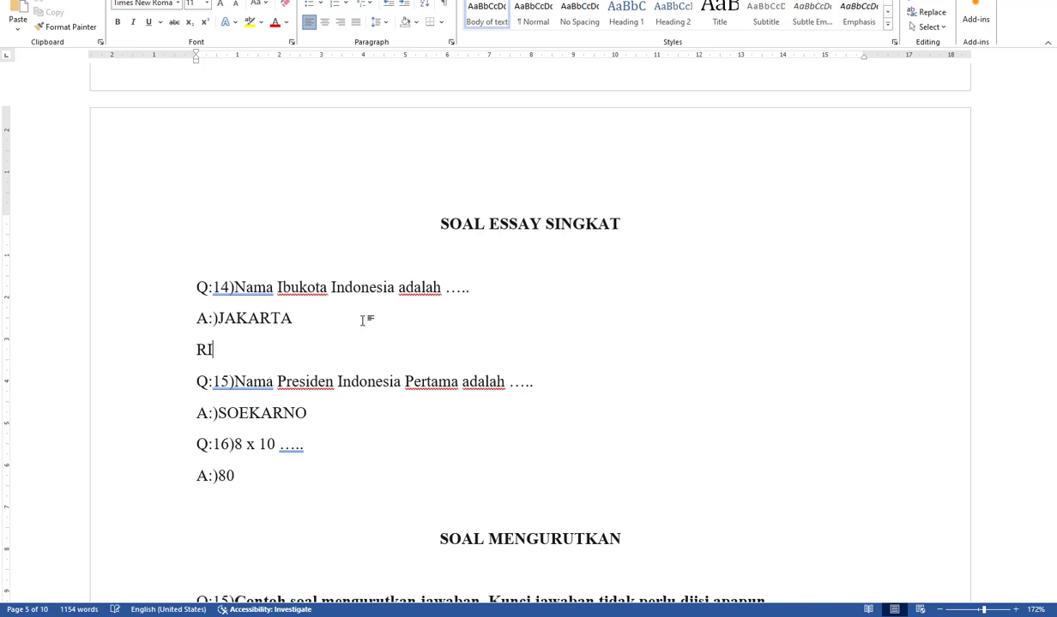
pyautogui.write('GHT:A')
# - Copy the RIGHT:A line to below question 15's answer in the short essay section, leaving no blank line before question 16
pyautogui.moveTo(267, 346); pyautogui.dragTo(199, 350)
pyautogui.hotkey('ctrl', 'c')
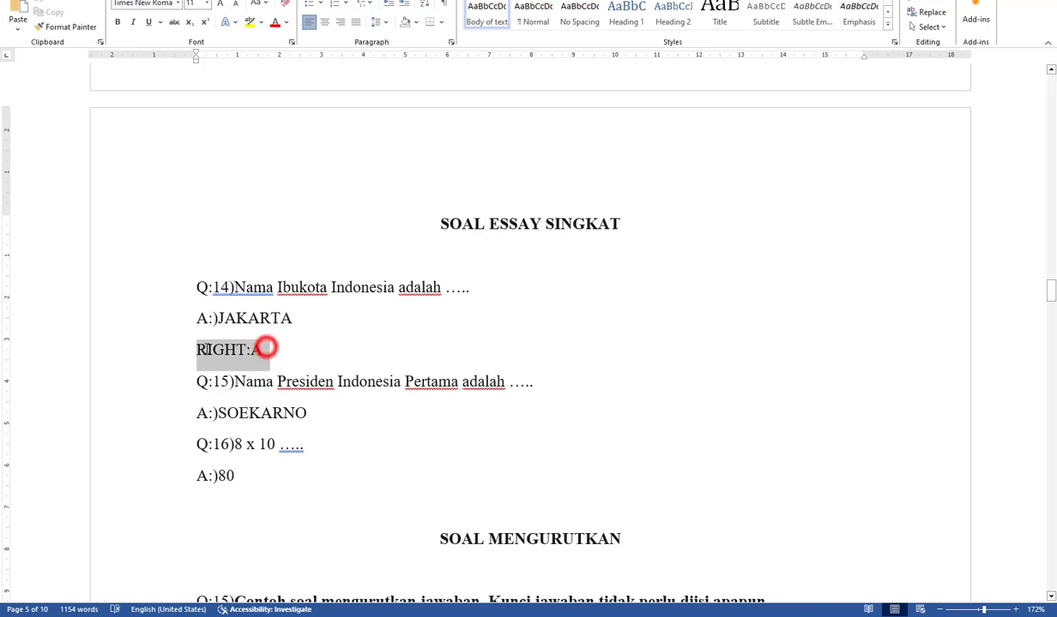
pyautogui.click(319, 418)
pyautogui.press('Return')
pyautogui.hotkey('ctrl', 'v')
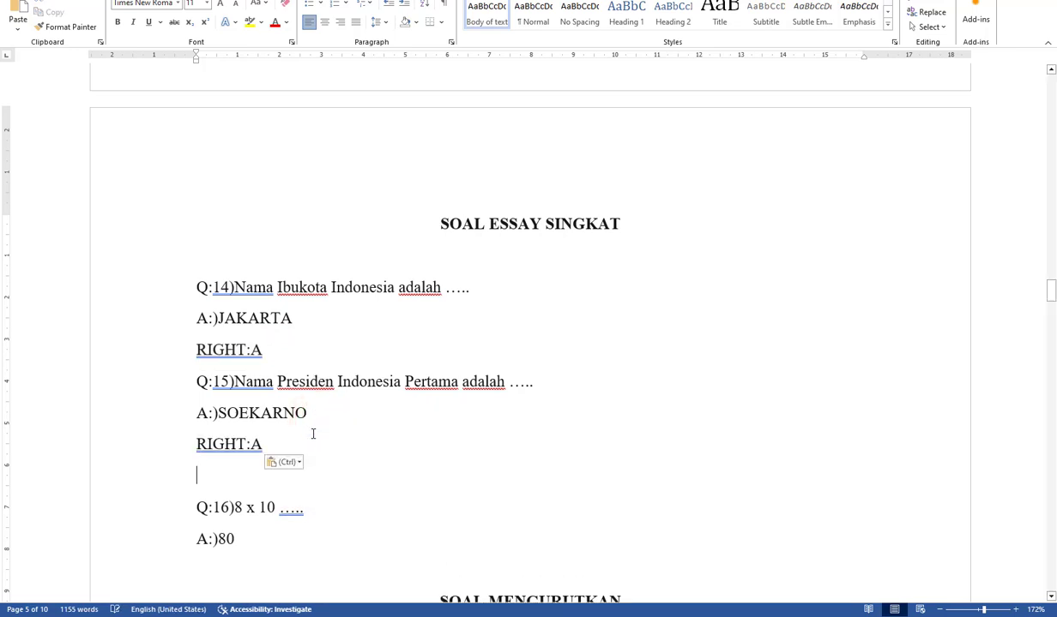
pyautogui.press('Delete')
# - Paste the copied RIGHT:A line below question 16's answer 80
pyautogui.click(267, 506)
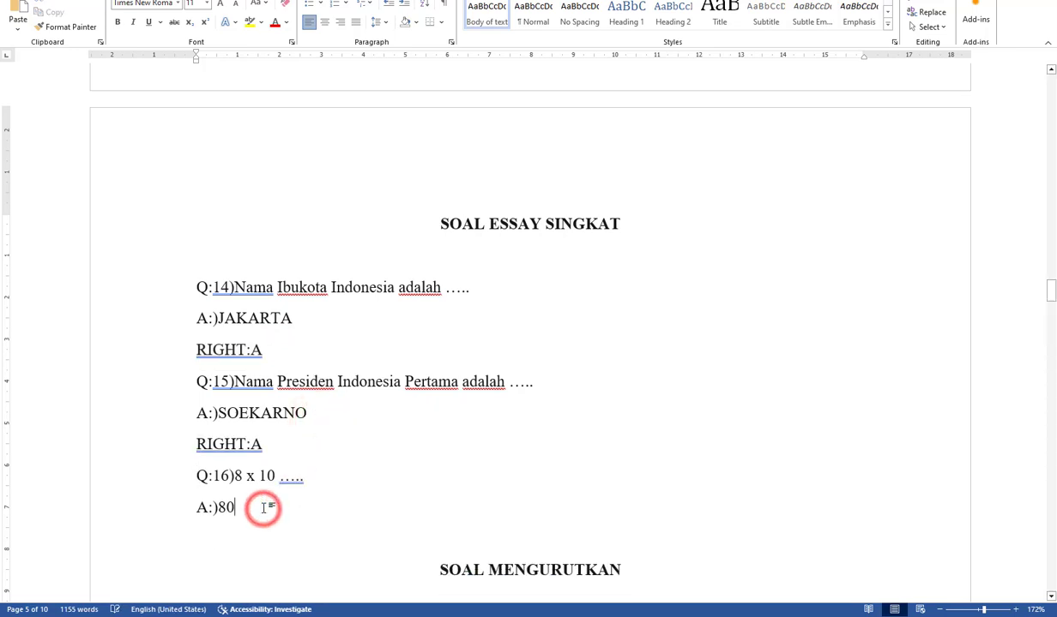
pyautogui.press('Return')
pyautogui.hotkey('ctrl', 'v')
pyautogui.scroll(-3, 344, 570)
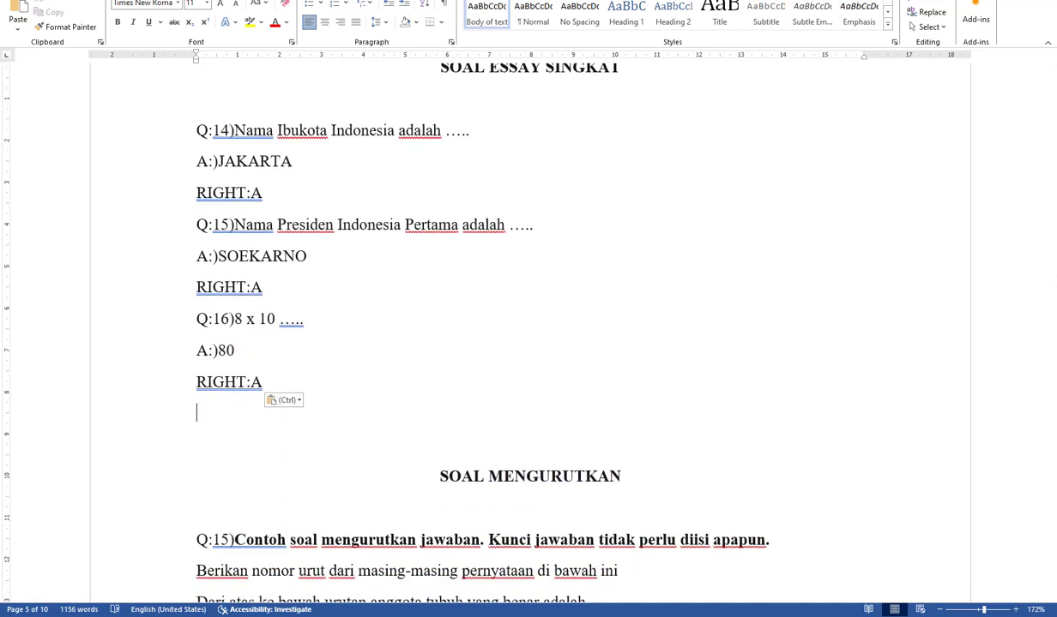
pyautogui.click(196, 350)
pyautogui.click(226, 351)
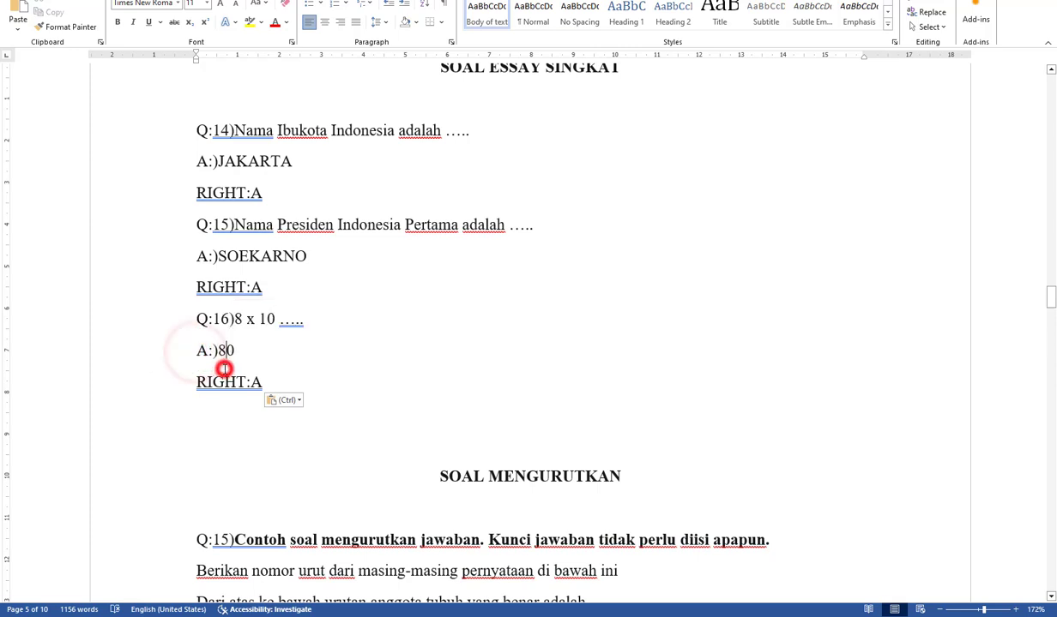
pyautogui.scroll(1, 489, 248)
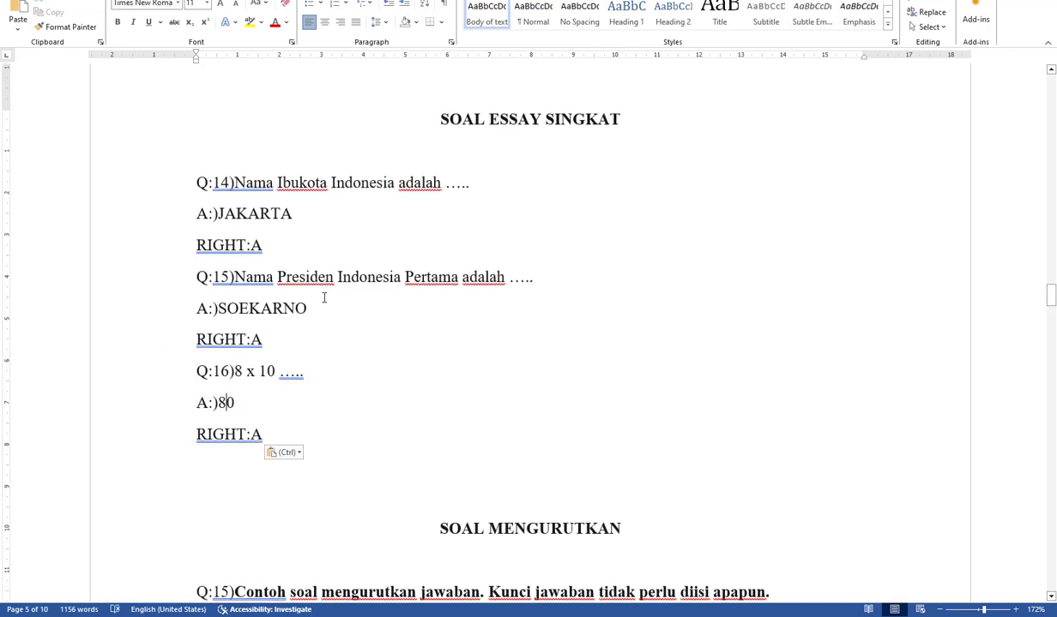
# - Delete the bold note after Q:15) under SOAL MENGURUTKAN and join the text starting "Berikan nomor urut" directly to the marker
pyautogui.scroll(-4, 408, 358)
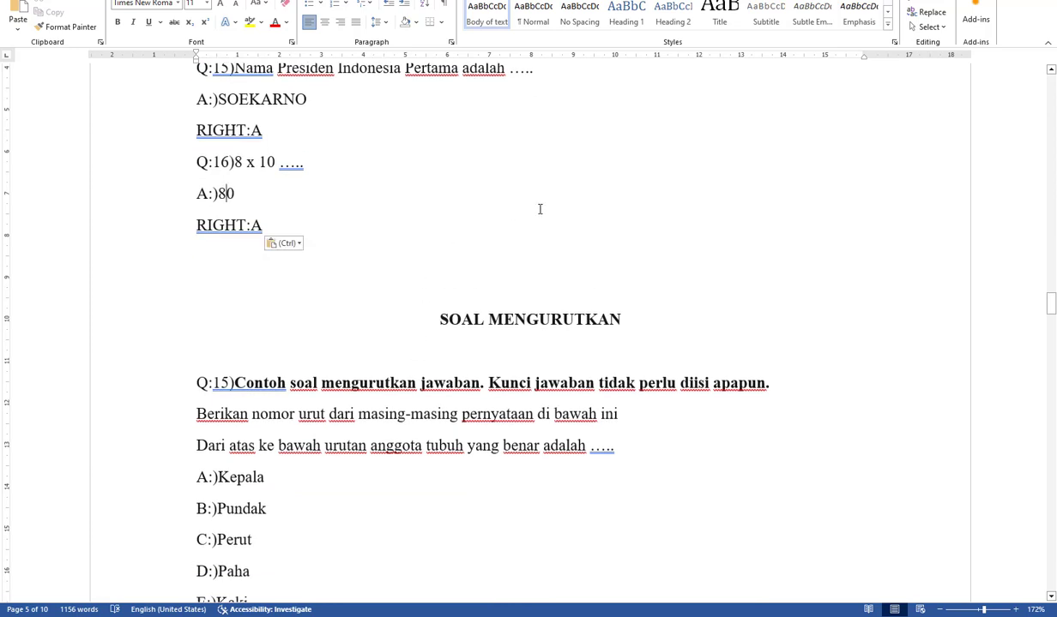
pyautogui.scroll(-3, 491, 319)
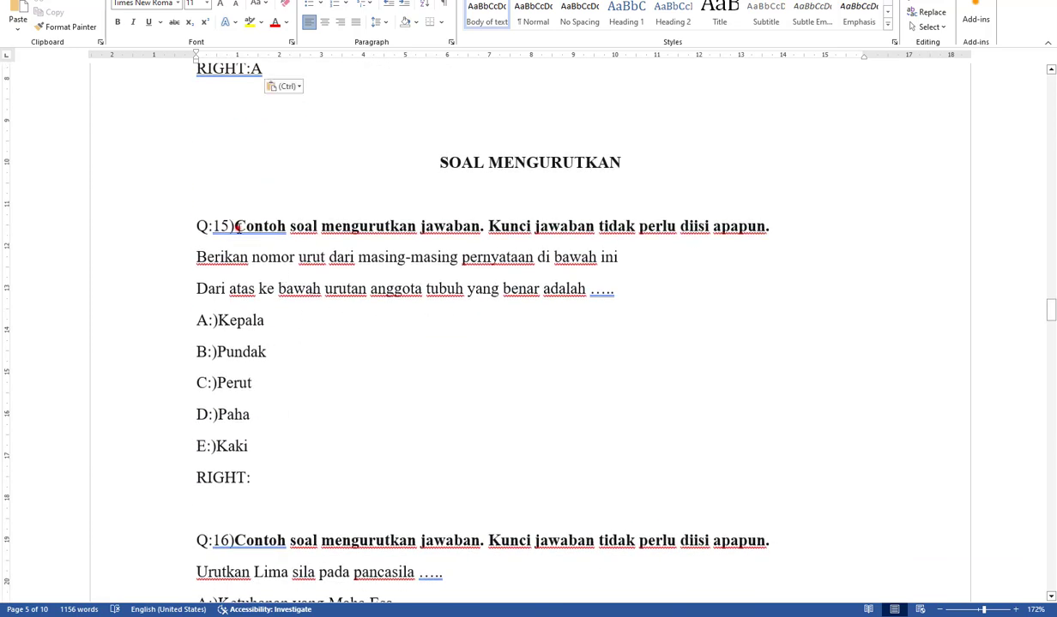
pyautogui.moveTo(237, 226); pyautogui.dragTo(773, 228)
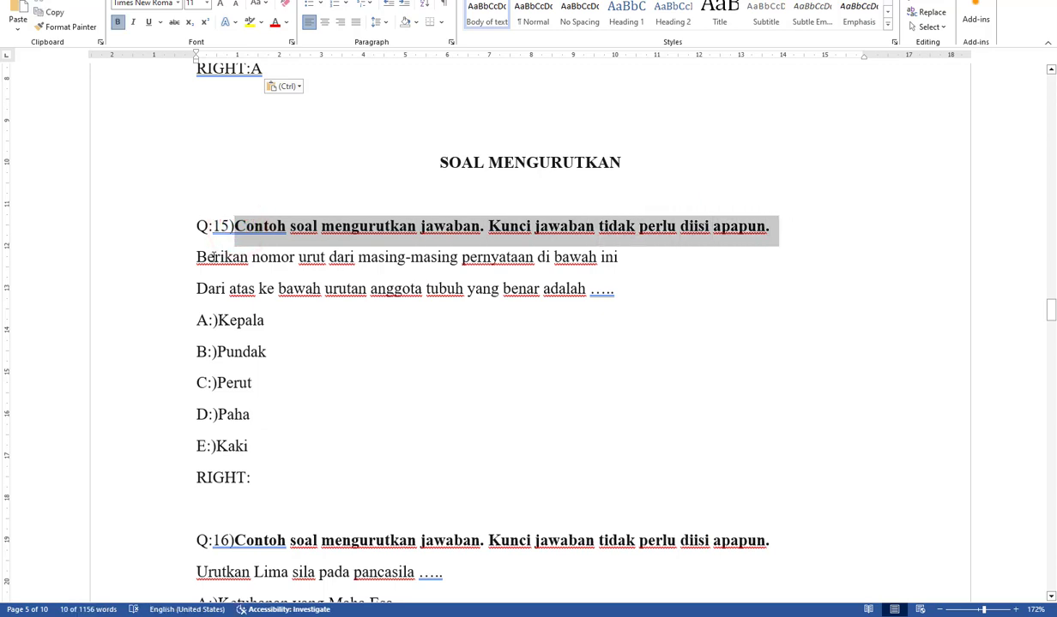
pyautogui.click(209, 257)
pyautogui.moveTo(236, 227); pyautogui.dragTo(774, 225)
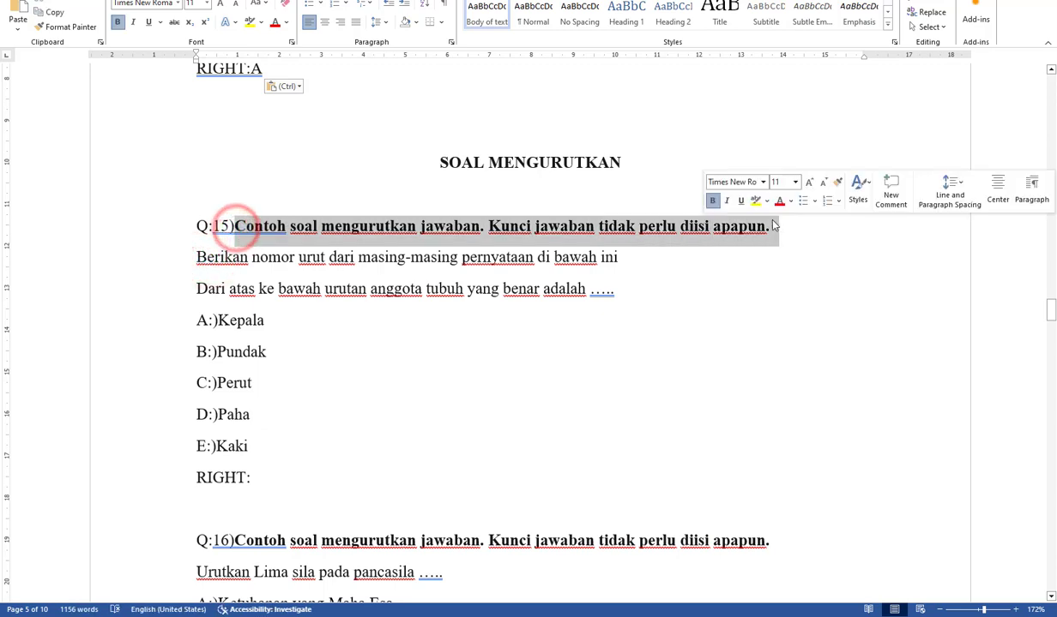
pyautogui.press('Delete')
pyautogui.click(195, 258)
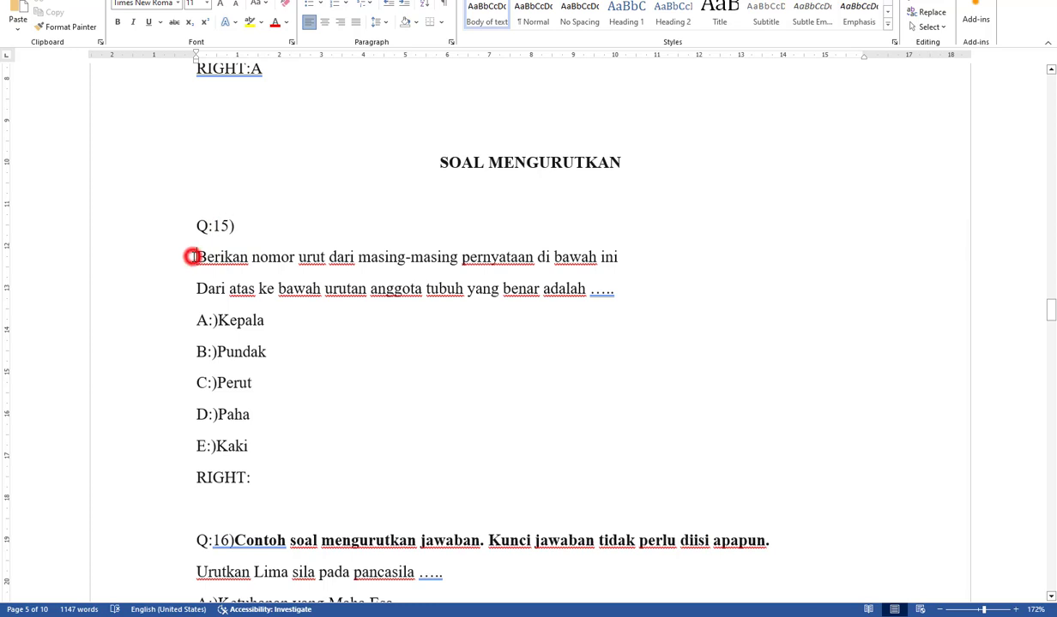
pyautogui.press('BackSpace')
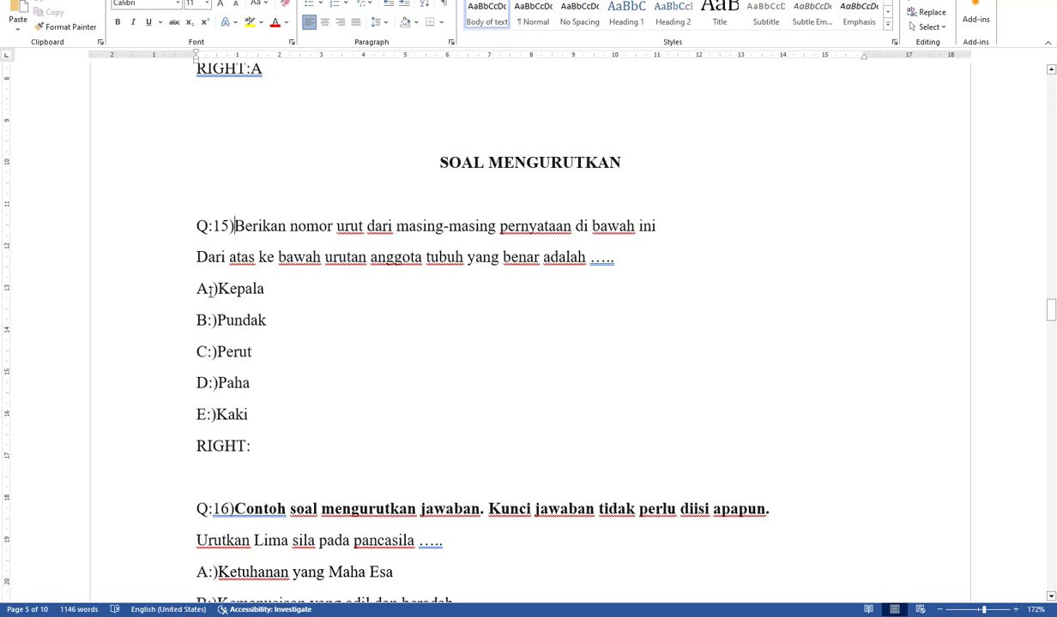
# - Highlight options A to E of the ordering question 15, and highlight the A: marker before Kepala
pyautogui.moveTo(196, 290); pyautogui.dragTo(251, 416)
pyautogui.click(240, 415)
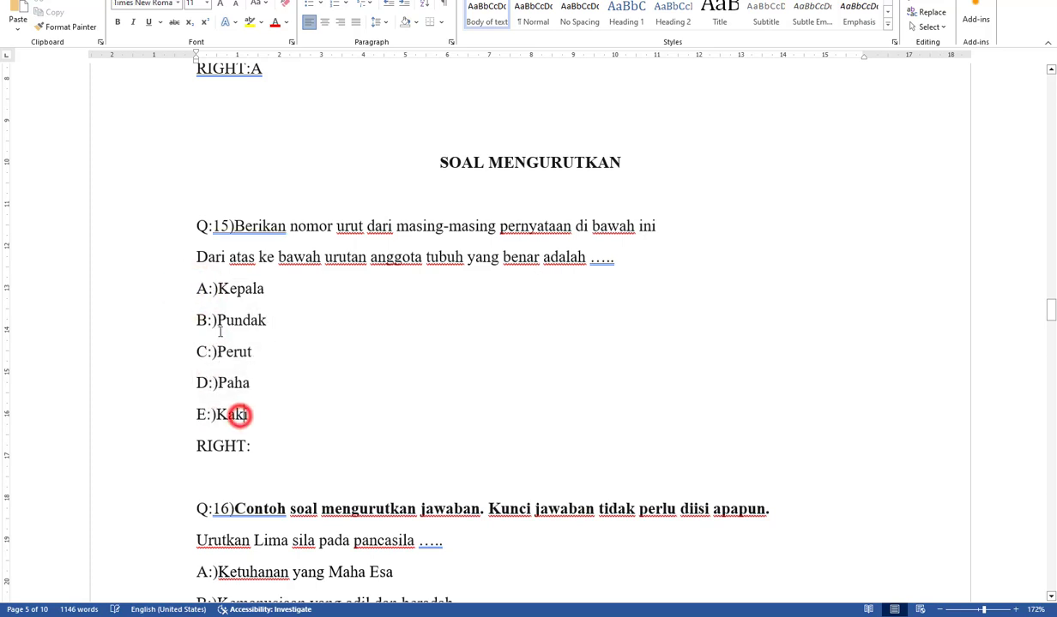
pyautogui.moveTo(190, 290); pyautogui.dragTo(212, 290)
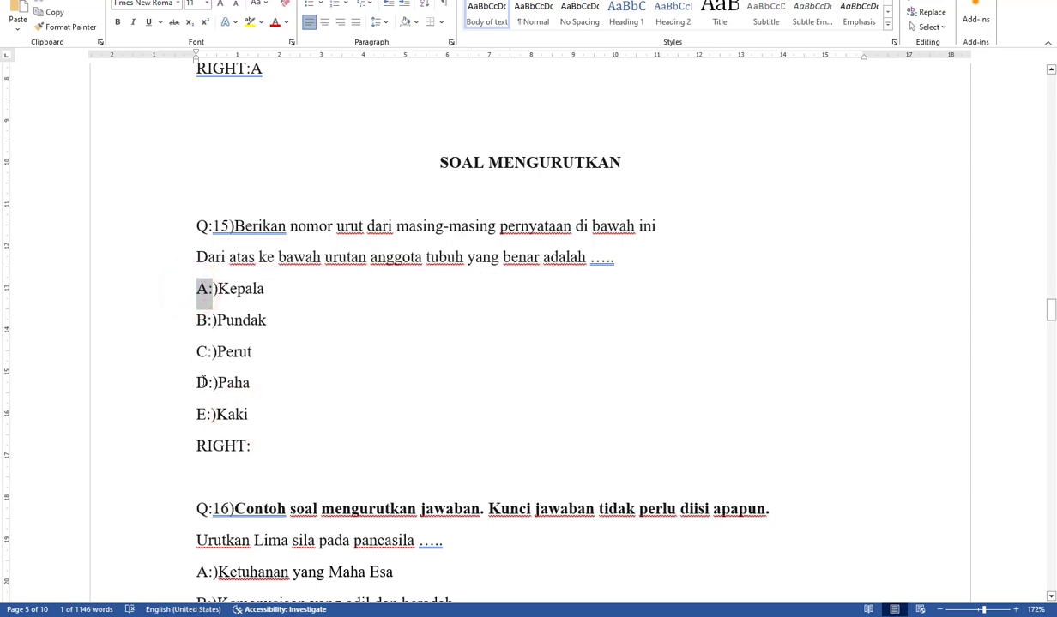
# - Highlight the A:) marker and the options Kepala to Kaki of ordering question 15, and place the cursor after its RIGHT: marker
pyautogui.click(218, 323)
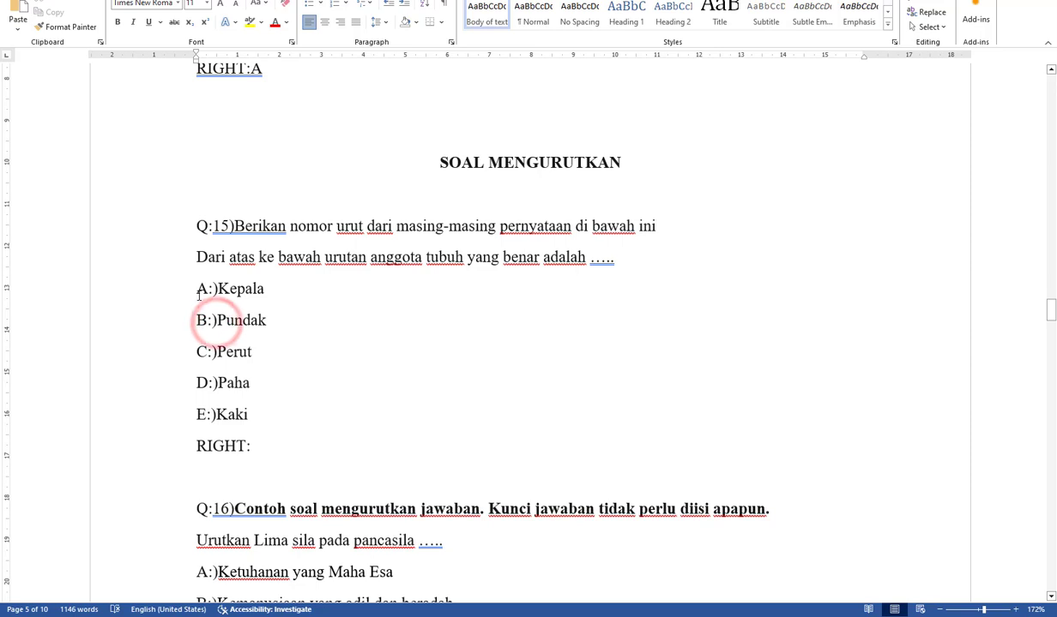
pyautogui.moveTo(197, 294); pyautogui.dragTo(218, 295)
pyautogui.click(261, 447)
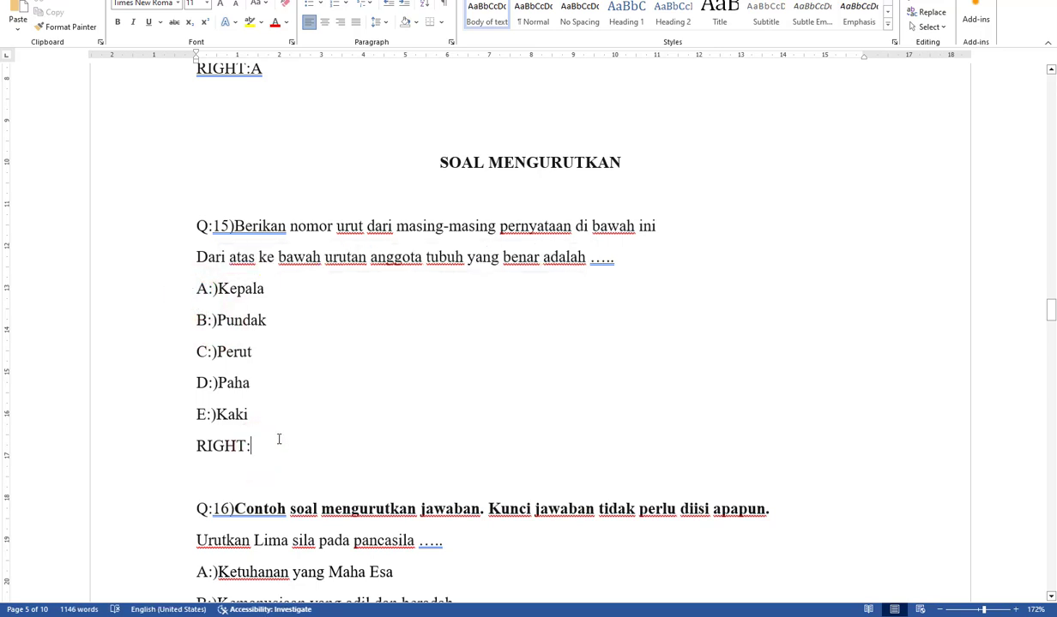
pyautogui.moveTo(198, 289); pyautogui.dragTo(239, 426)
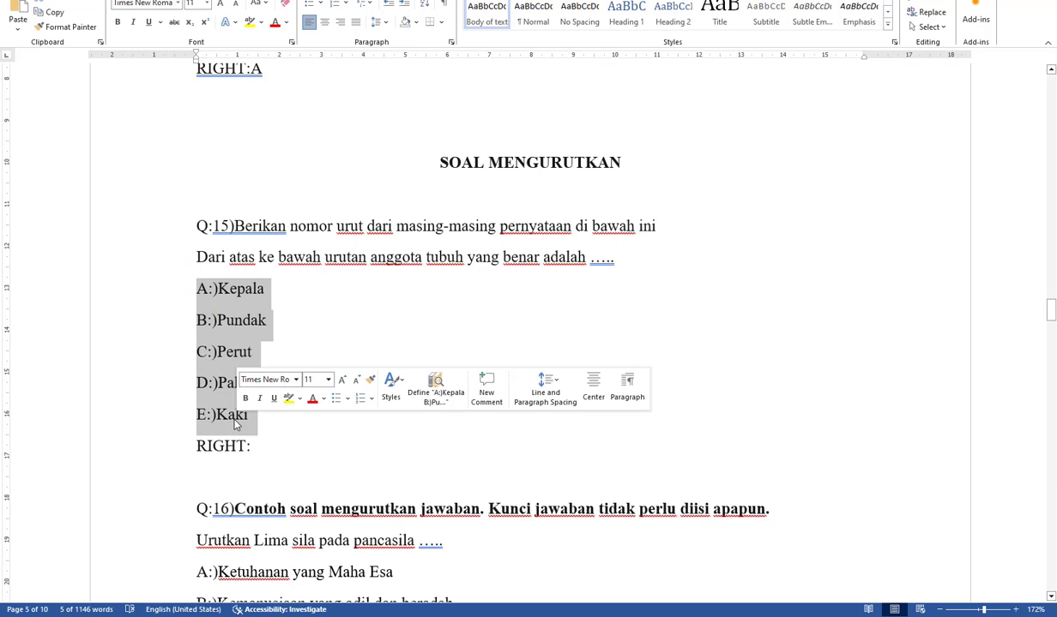
pyautogui.click(257, 325)
pyautogui.moveTo(240, 295); pyautogui.dragTo(242, 425)
pyautogui.click(204, 326)
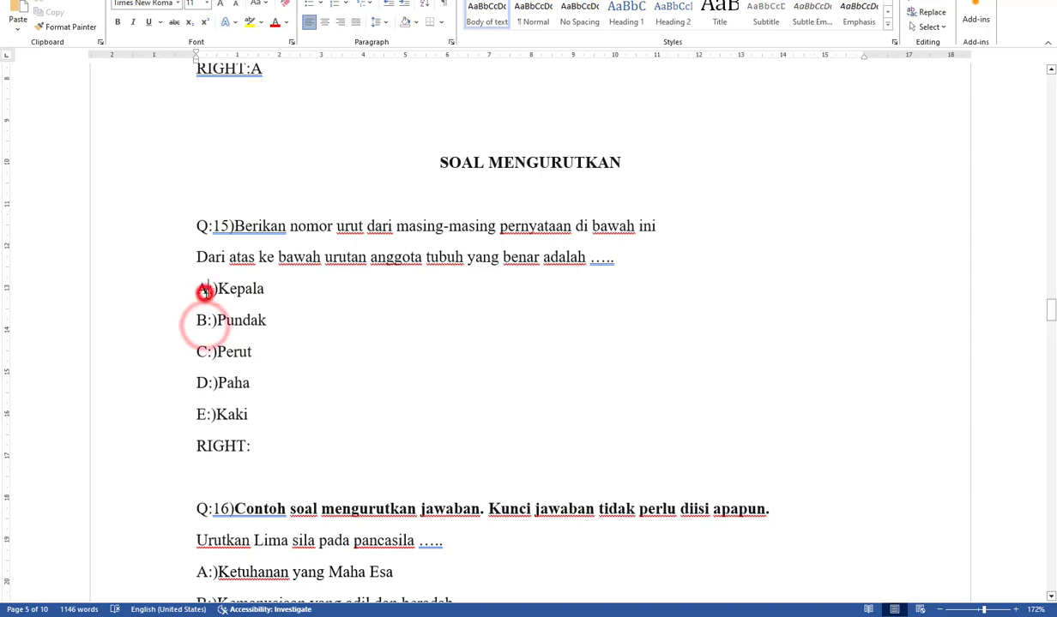
pyautogui.moveTo(198, 290); pyautogui.dragTo(249, 385)
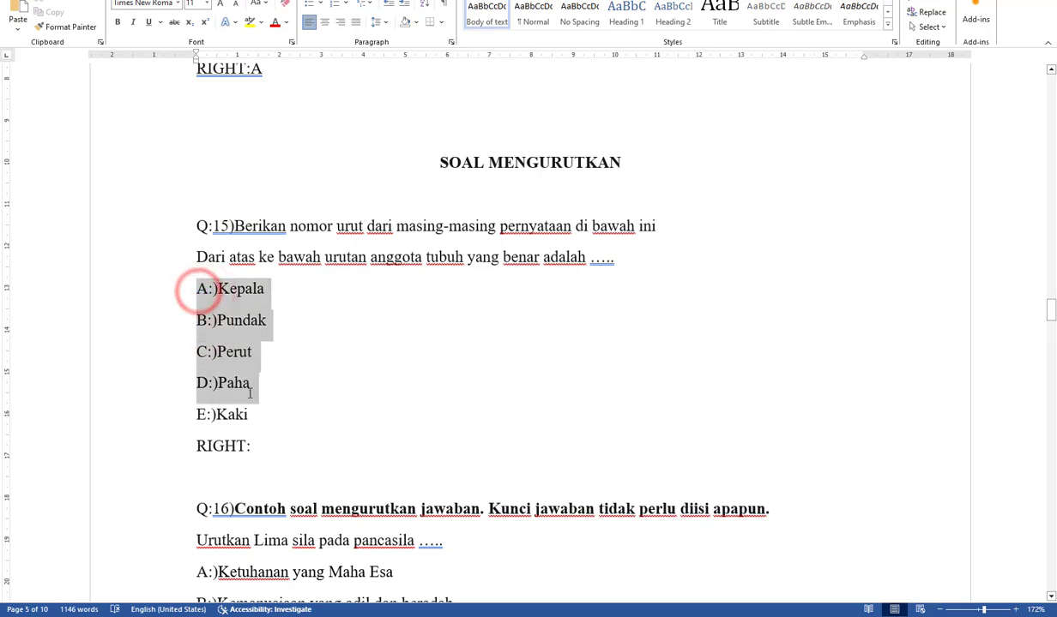
pyautogui.click(265, 446)
# - Compare ordering questions 15 and 16, pointing out the option texts Kepala, Pundak and Perut and question 15's blank RIGHT: line
pyautogui.scroll(-5, 274, 455)
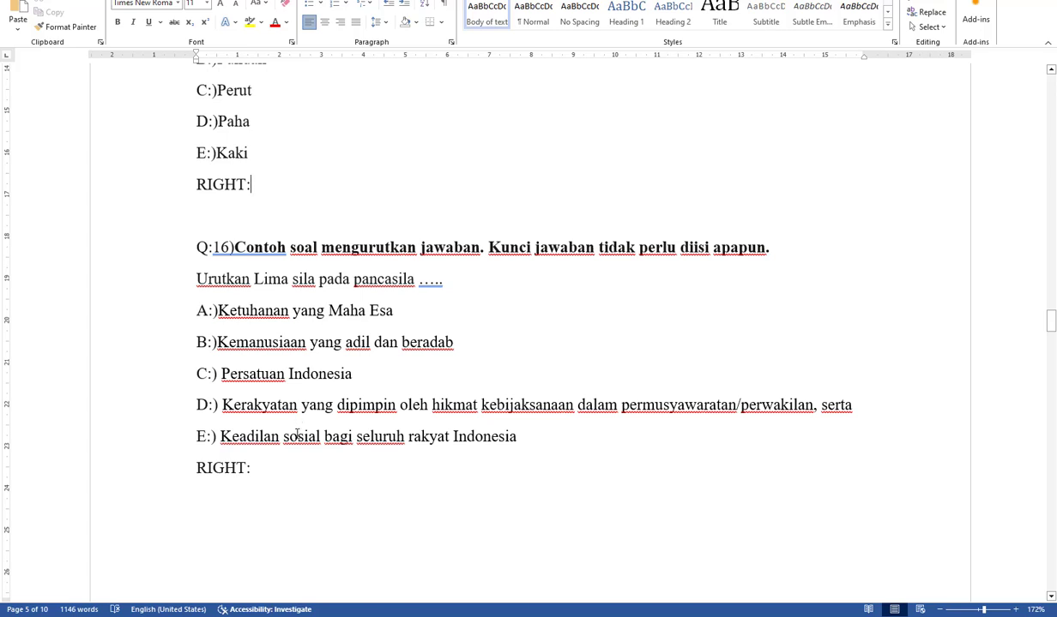
pyautogui.scroll(4, 297, 435)
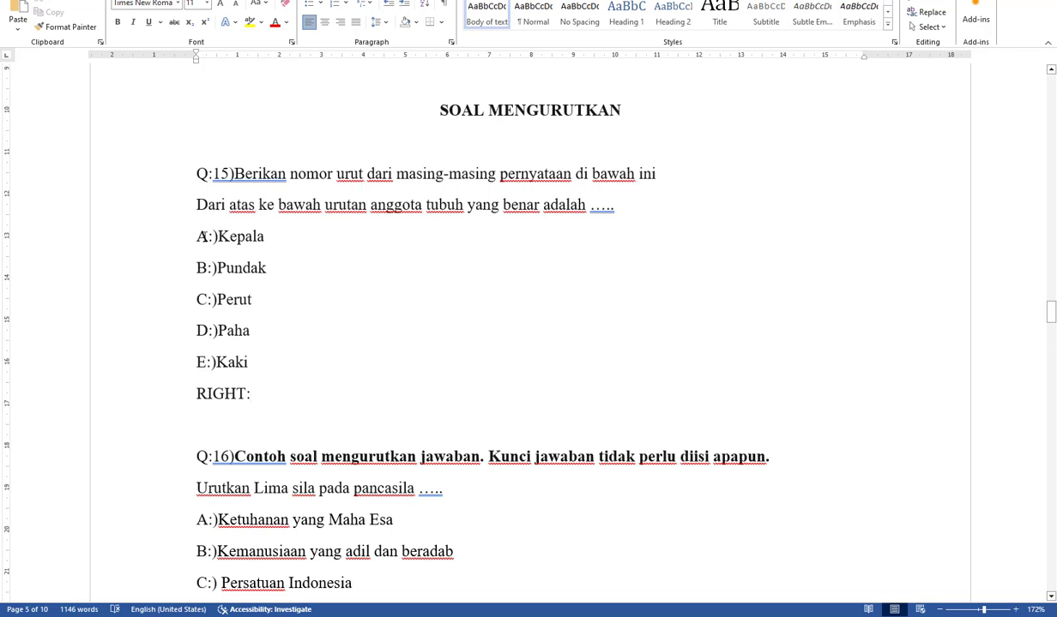
pyautogui.doubleClick(221, 237)
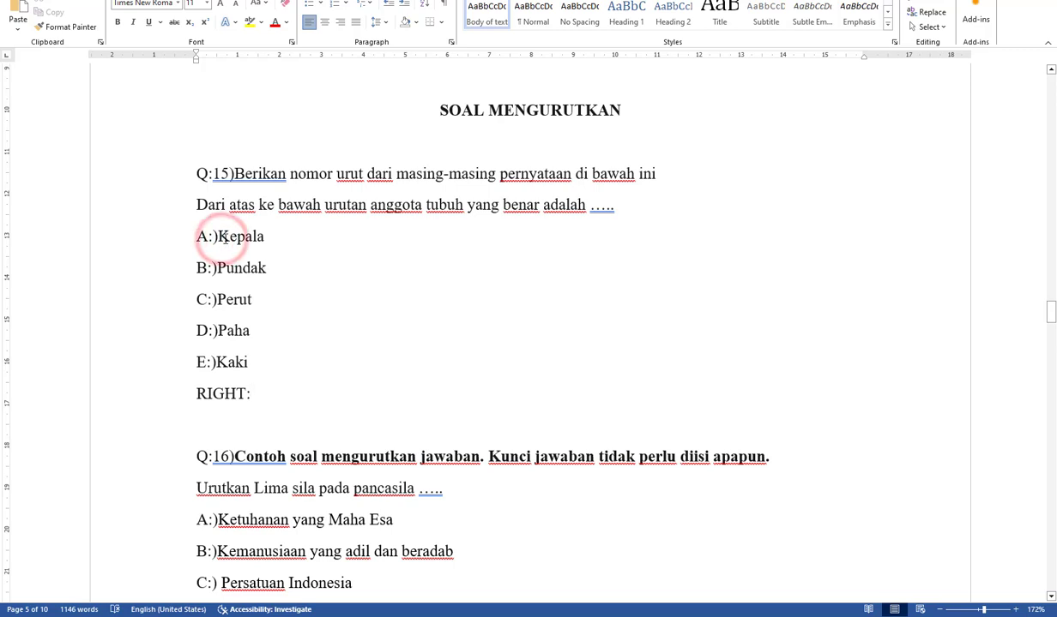
pyautogui.doubleClick(239, 268)
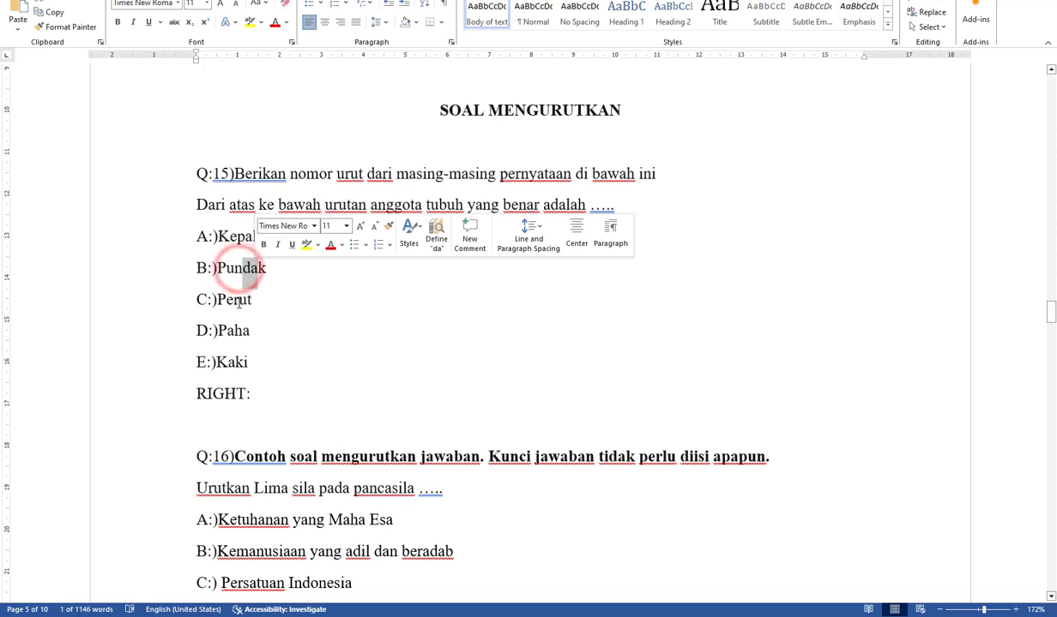
pyautogui.doubleClick(237, 301)
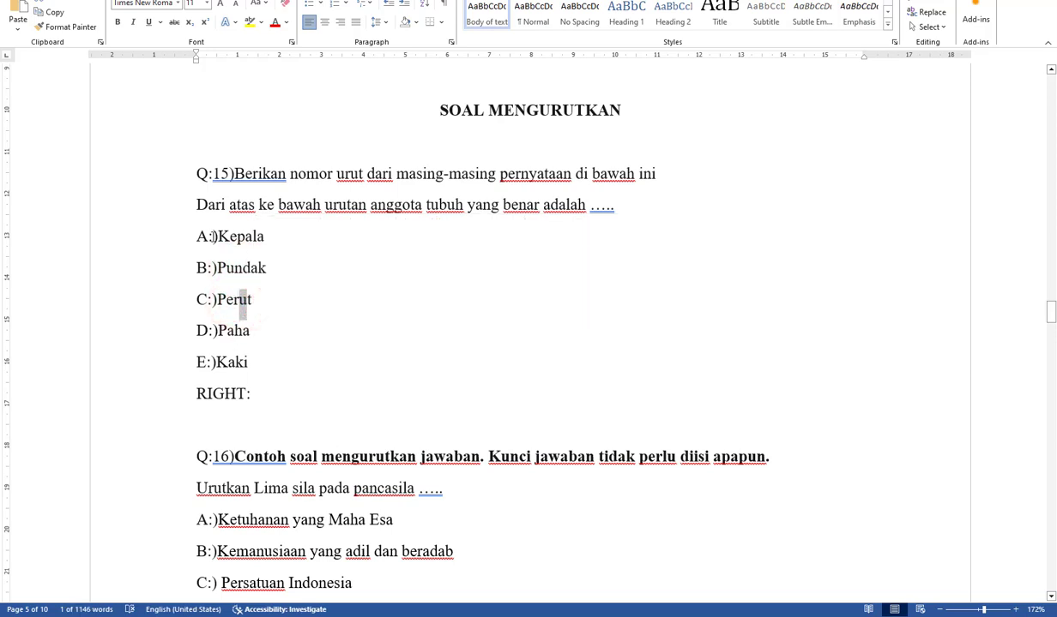
pyautogui.click(251, 393)
# - Highlight the opening words of options A, B and C in question 16 about the Pancasila order
pyautogui.scroll(-3, 490, 382)
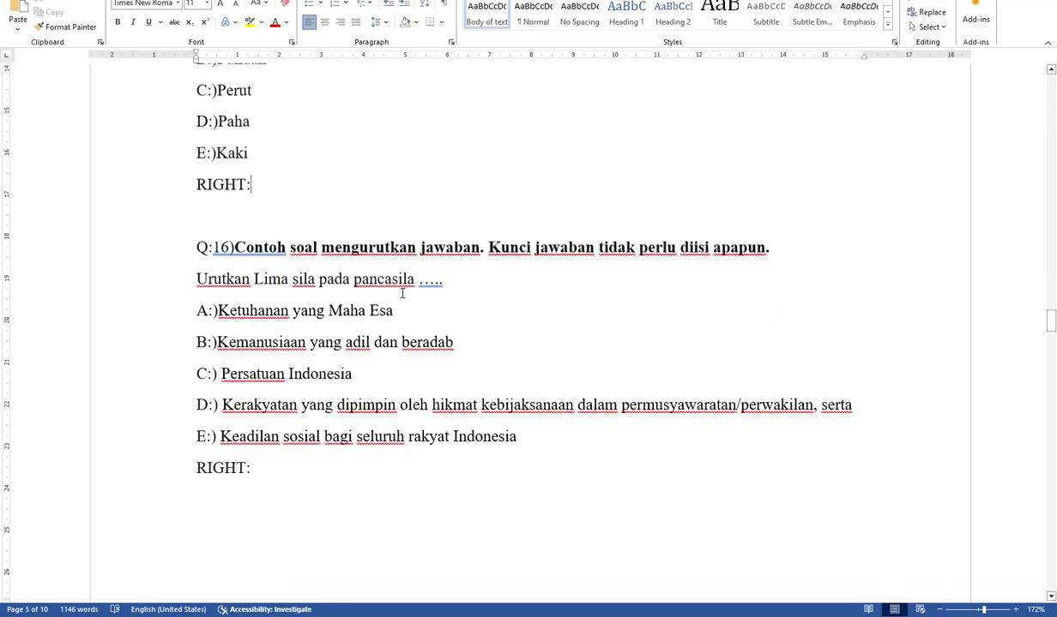
pyautogui.doubleClick(257, 312)
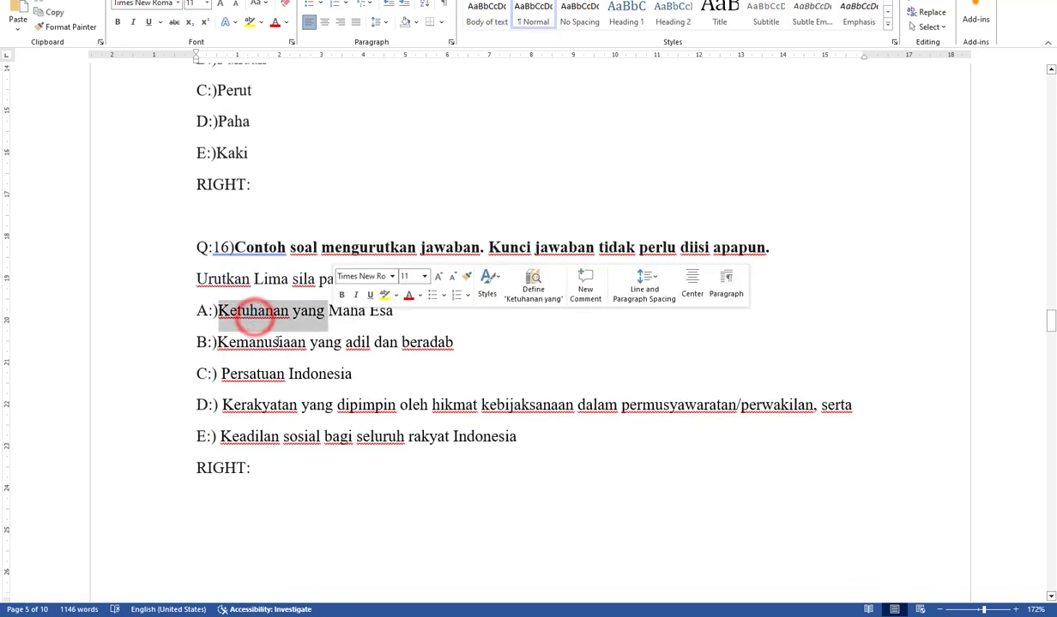
pyautogui.doubleClick(262, 342)
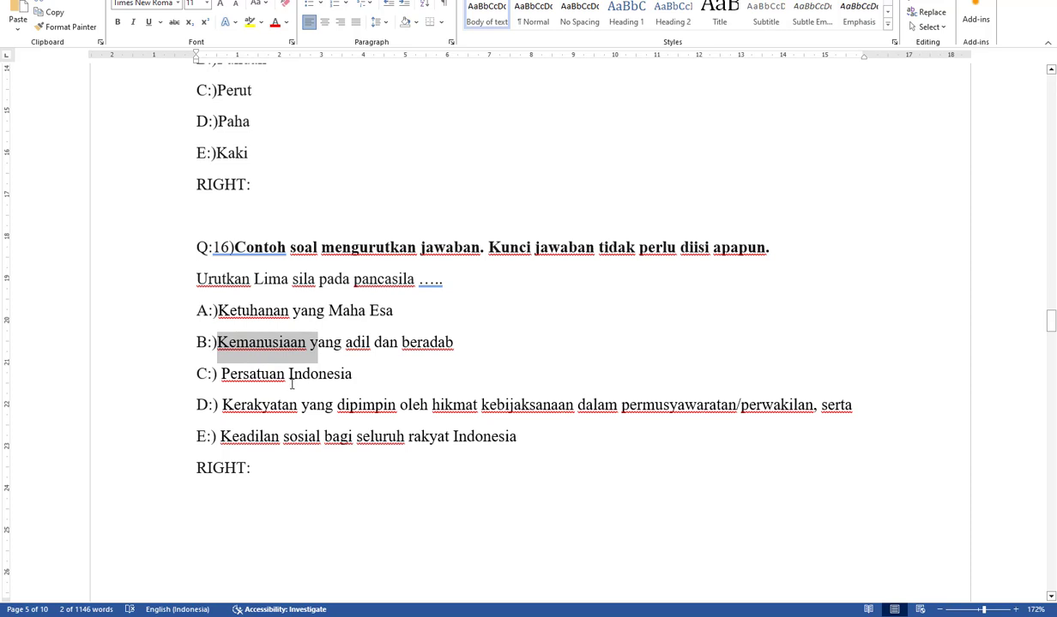
pyautogui.doubleClick(260, 380)
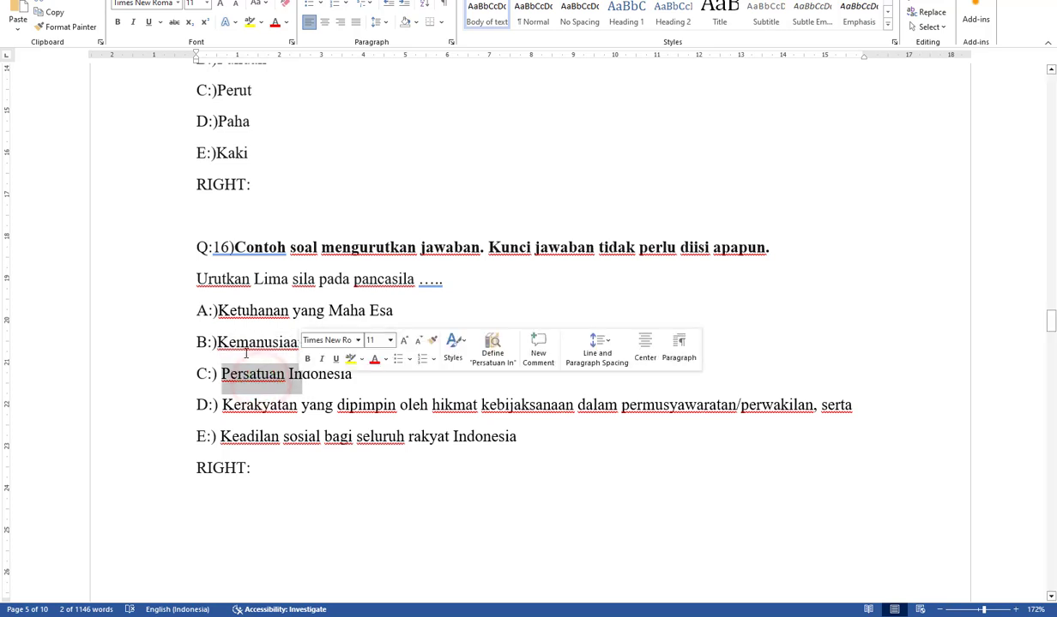
# - Highlight the text of question 17, "Angka 10 adalah penjulahan dari", in the SOAL PILIHAN GANDA JAMAK section
pyautogui.scroll(-3, 268, 377)
pyautogui.scroll(-4, 267, 378)
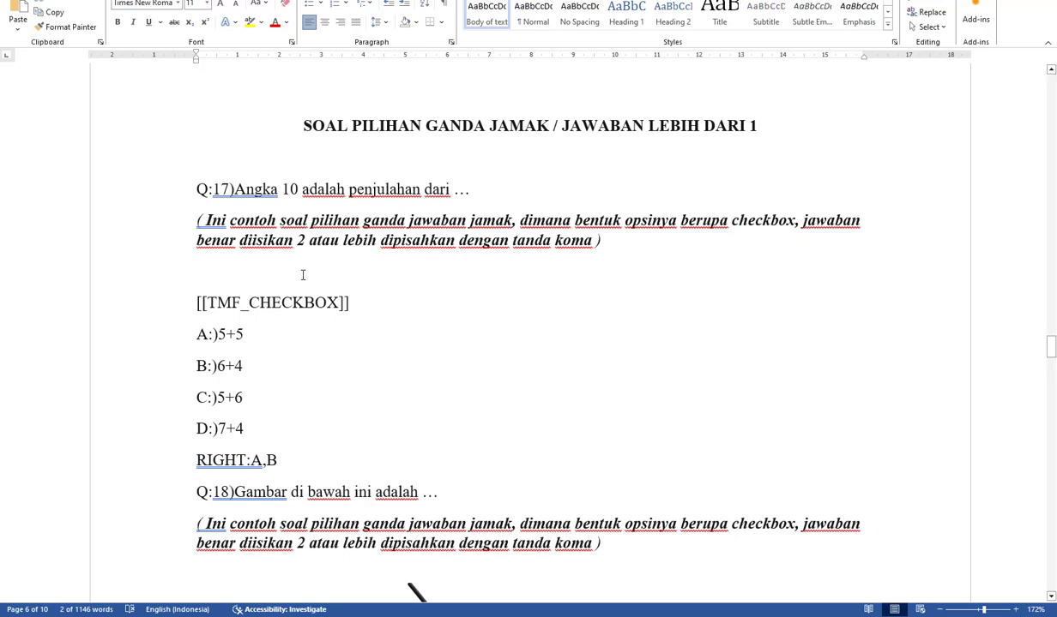
pyautogui.moveTo(235, 189); pyautogui.dragTo(463, 194)
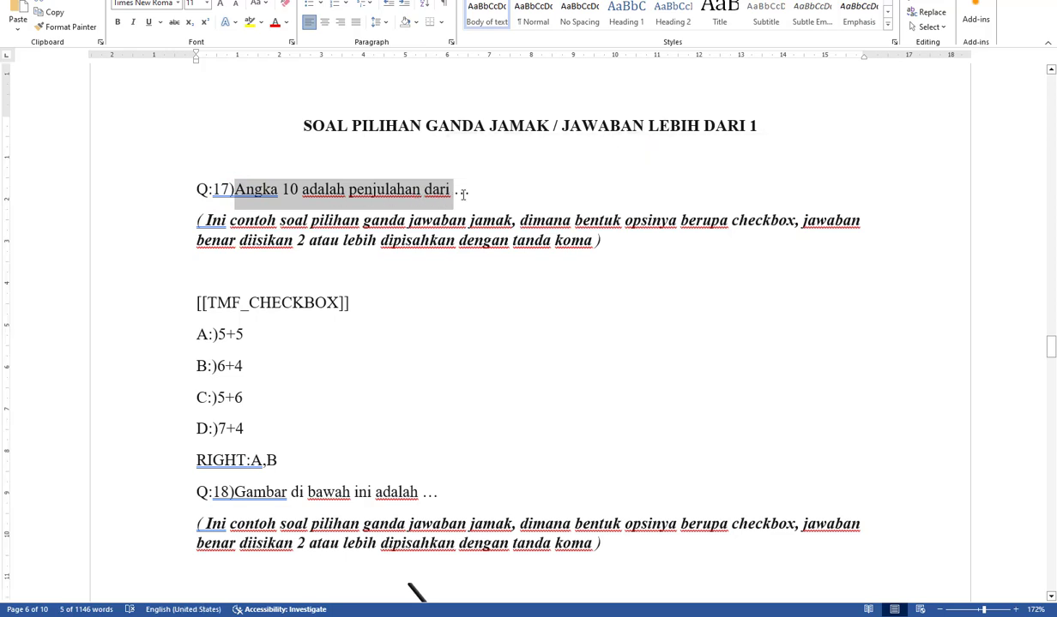
pyautogui.click(372, 290)
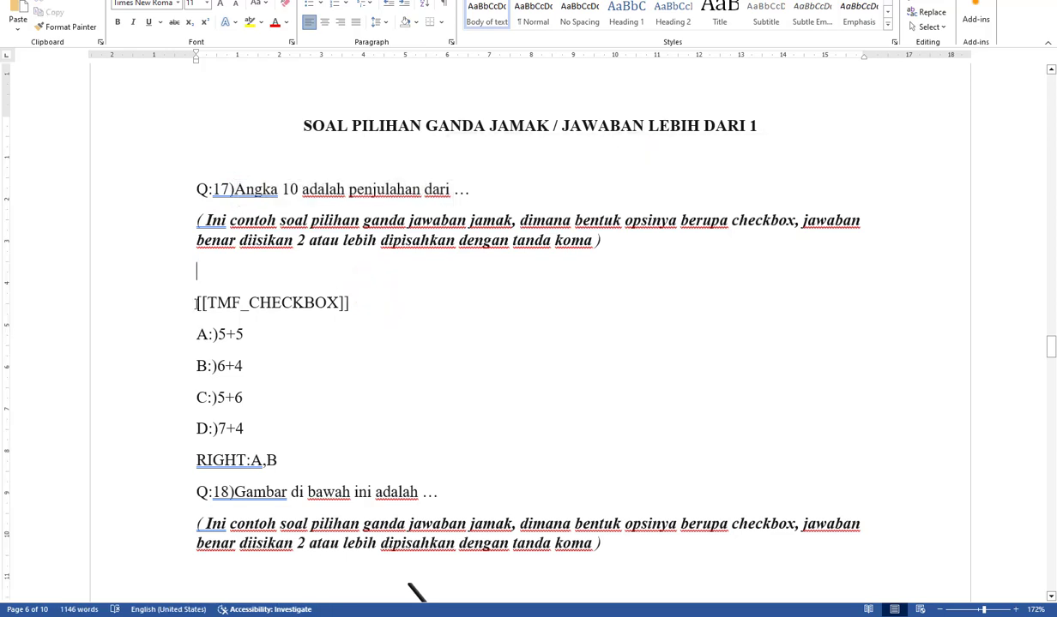
# - Highlight the [[TMF_CHECKBOX]] marker of question 17 and its double square brackets
pyautogui.moveTo(196, 303); pyautogui.dragTo(349, 304)
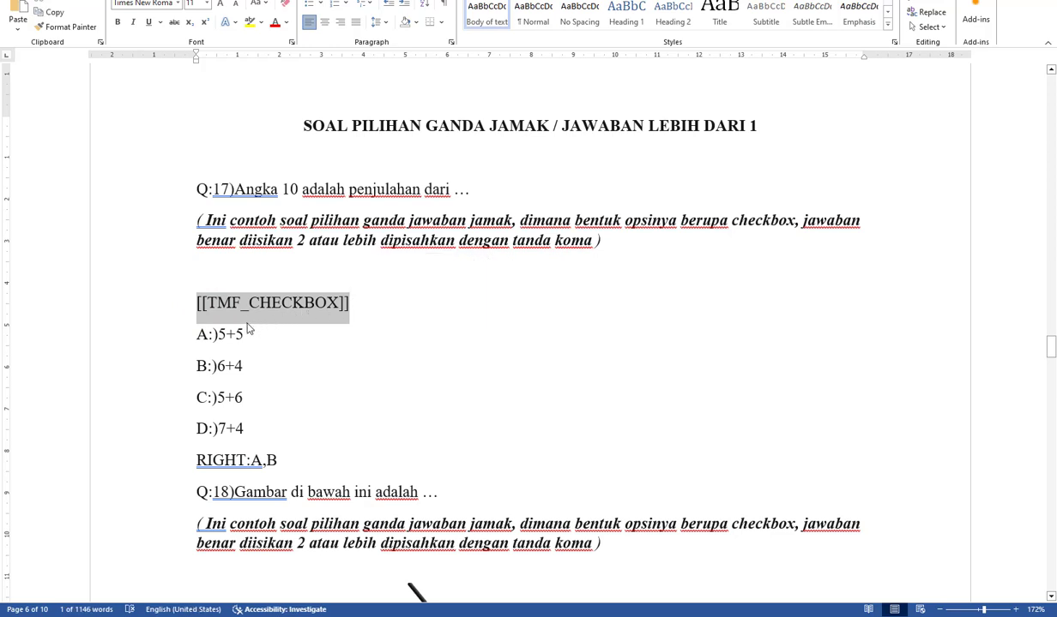
pyautogui.click(270, 339)
pyautogui.moveTo(198, 302); pyautogui.dragTo(207, 303)
pyautogui.click(217, 302)
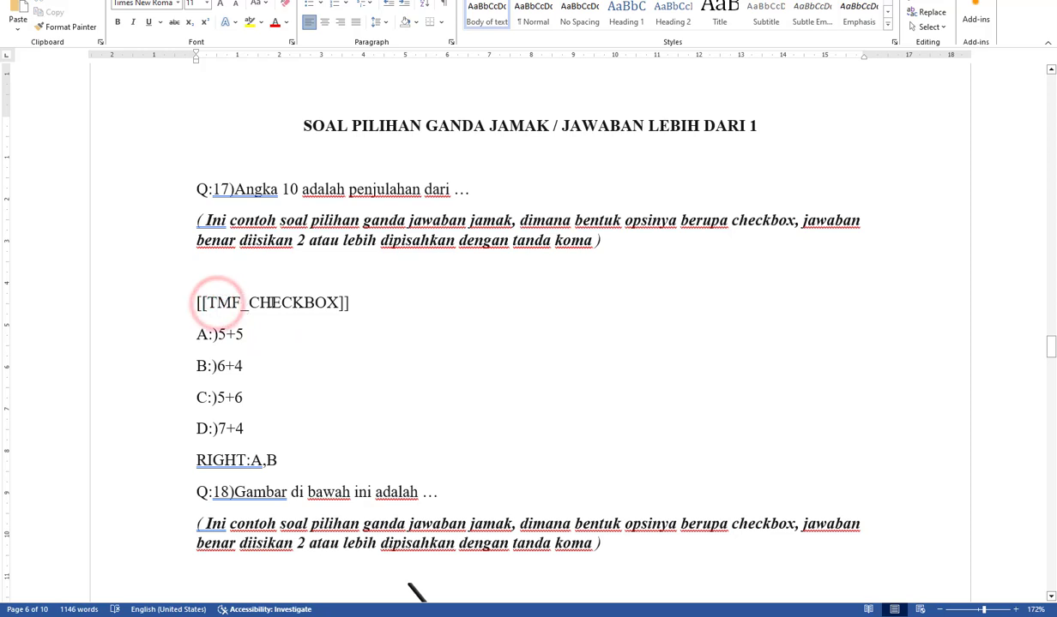
pyautogui.click(342, 302)
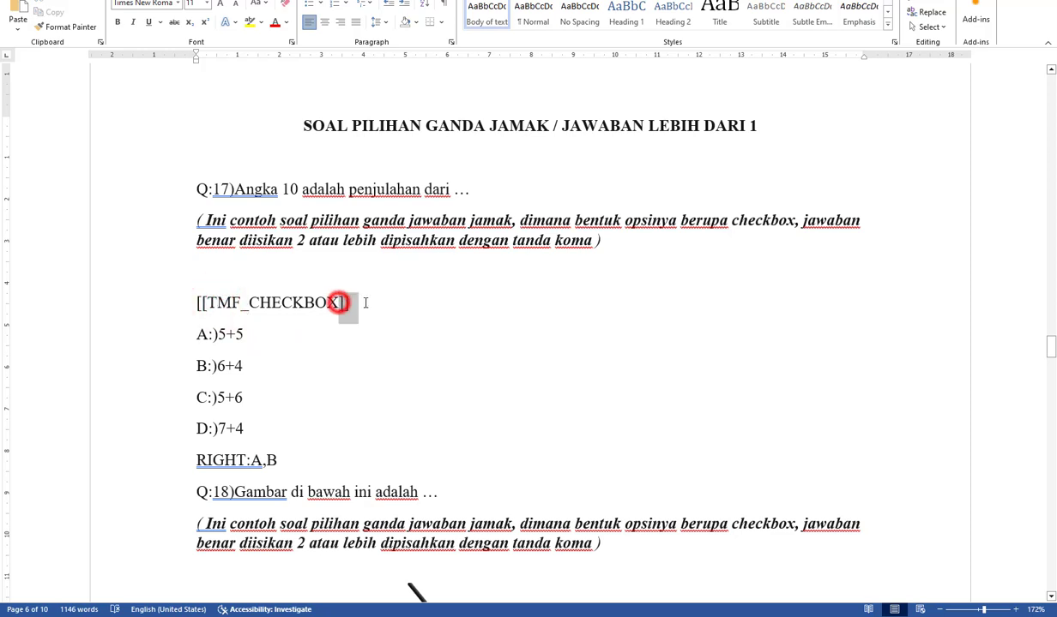
# - Highlight options A to D of question 17 and point out the comma-separated answers in its RIGHT:A,B line
pyautogui.click(224, 337)
pyautogui.moveTo(195, 336); pyautogui.dragTo(241, 434)
pyautogui.click(248, 463)
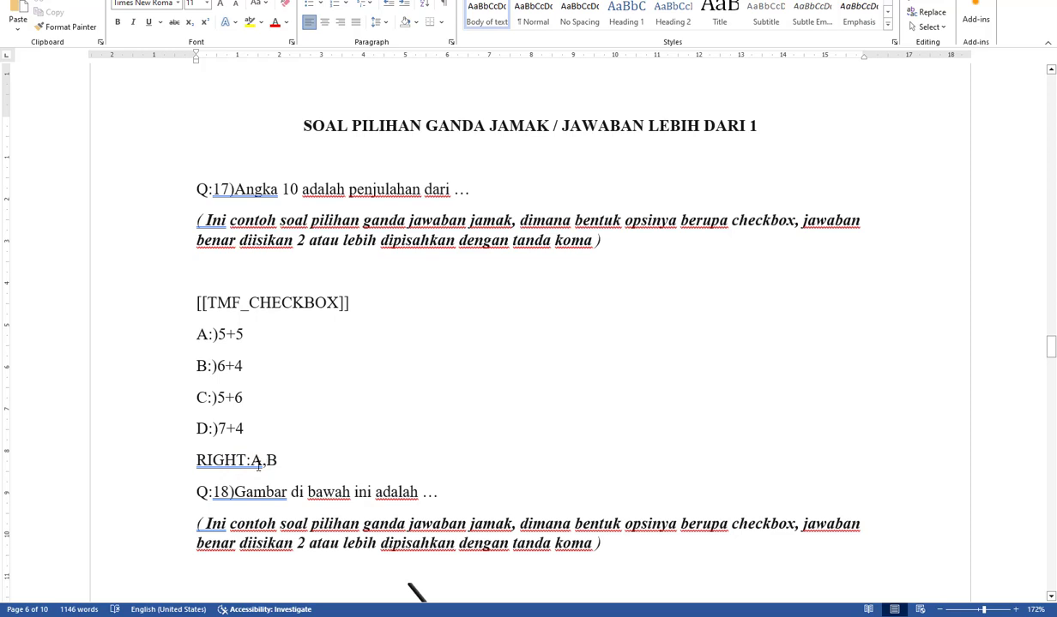
pyautogui.doubleClick(253, 463)
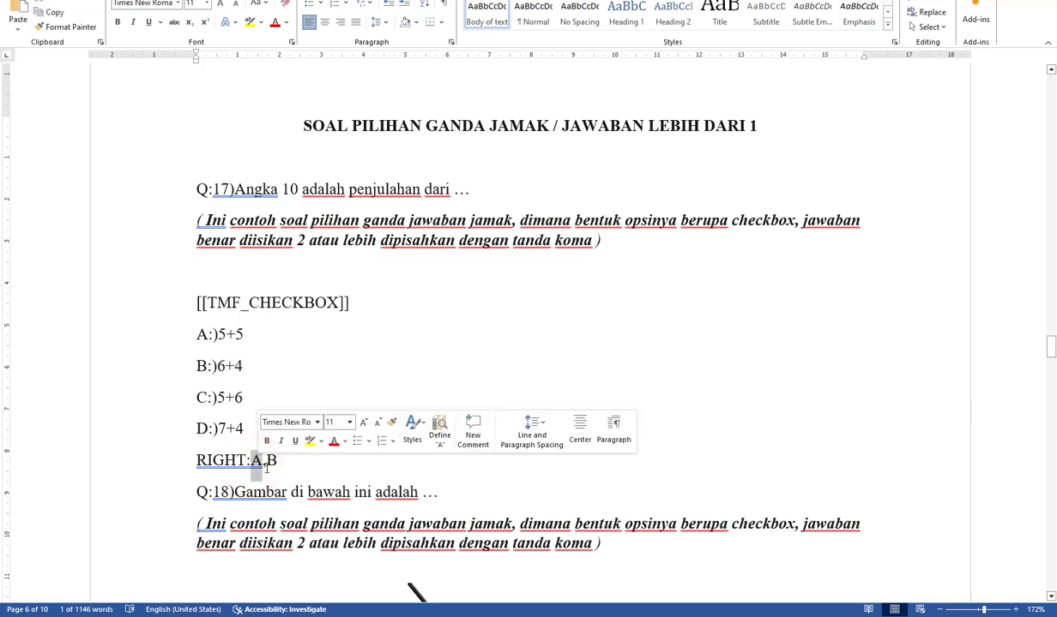
pyautogui.click(270, 464)
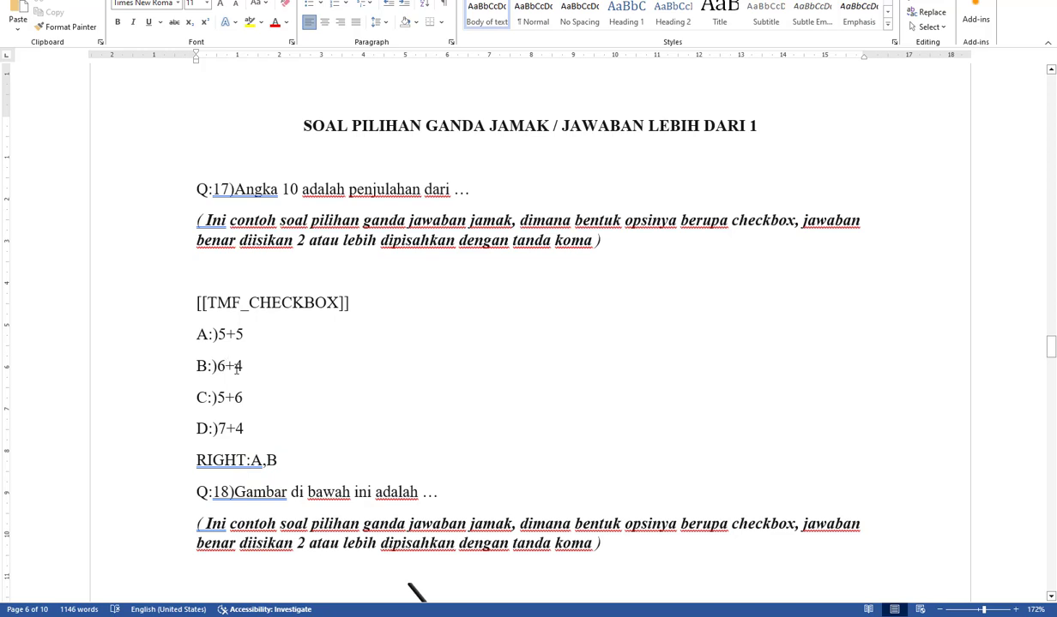
pyautogui.click(281, 464)
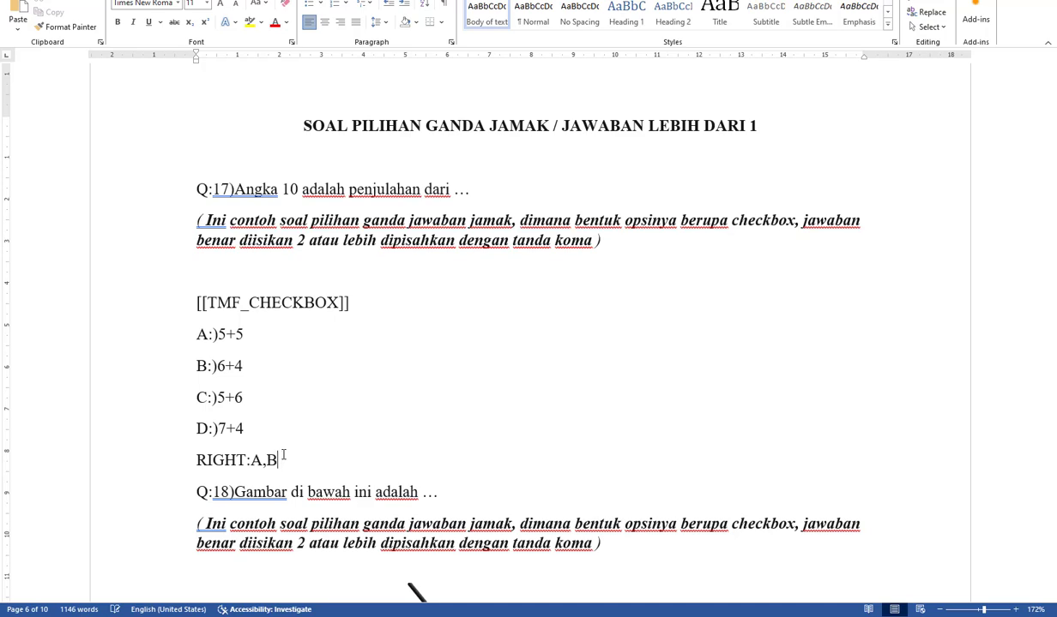
# - Review question 18 with its printer and mouse pictures, checkbox marker, options and RIGHT:A,C answer line
pyautogui.scroll(-5, 280, 473)
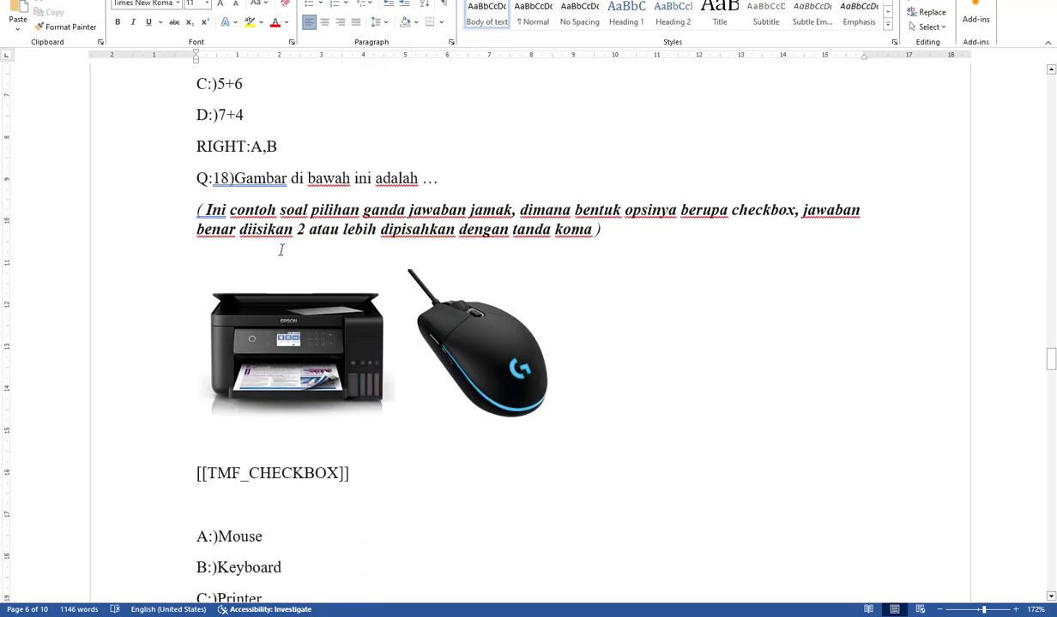
pyautogui.scroll(-1, 314, 295)
pyautogui.scroll(2, 300, 360)
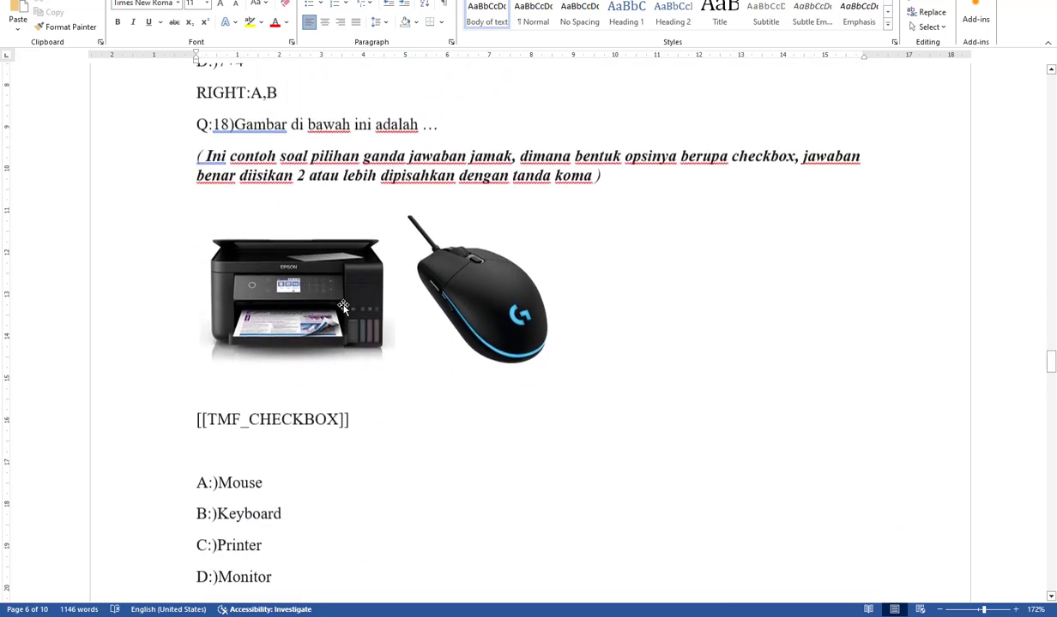
pyautogui.scroll(-1, 271, 474)
pyautogui.scroll(-2, 218, 443)
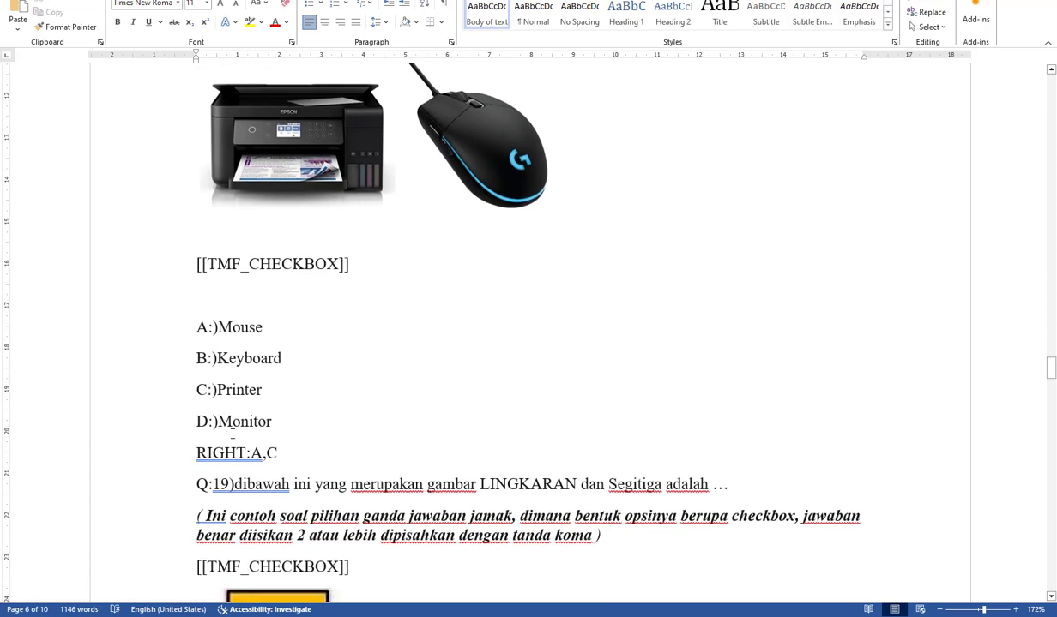
pyautogui.click(310, 391)
# - Select the yellow square picture in option A of question 19 and compare its layout with question 18
pyautogui.scroll(-2, 360, 396)
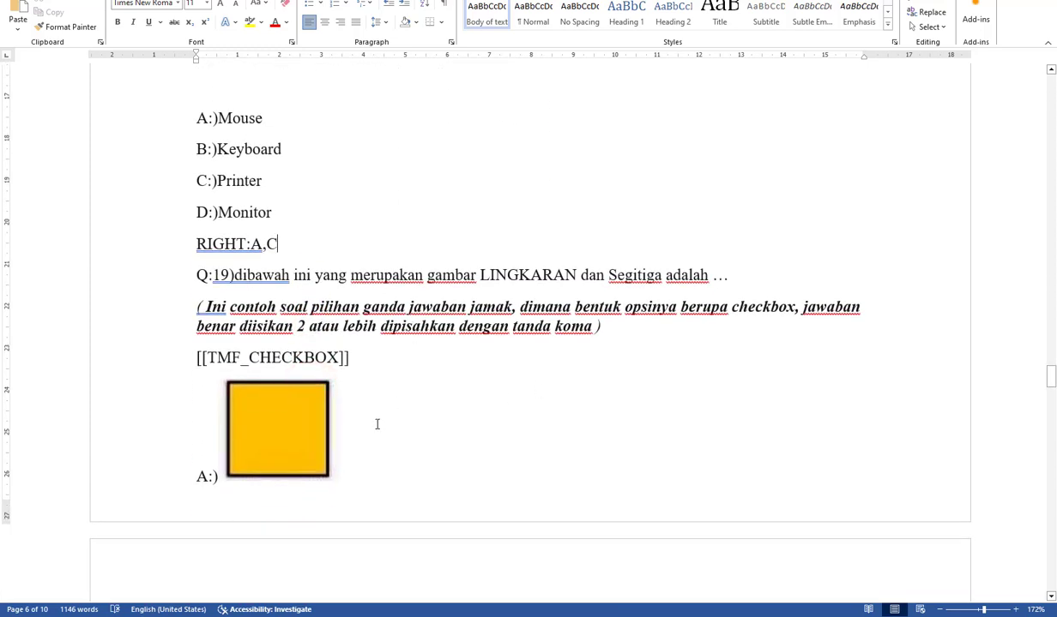
pyautogui.click(290, 430)
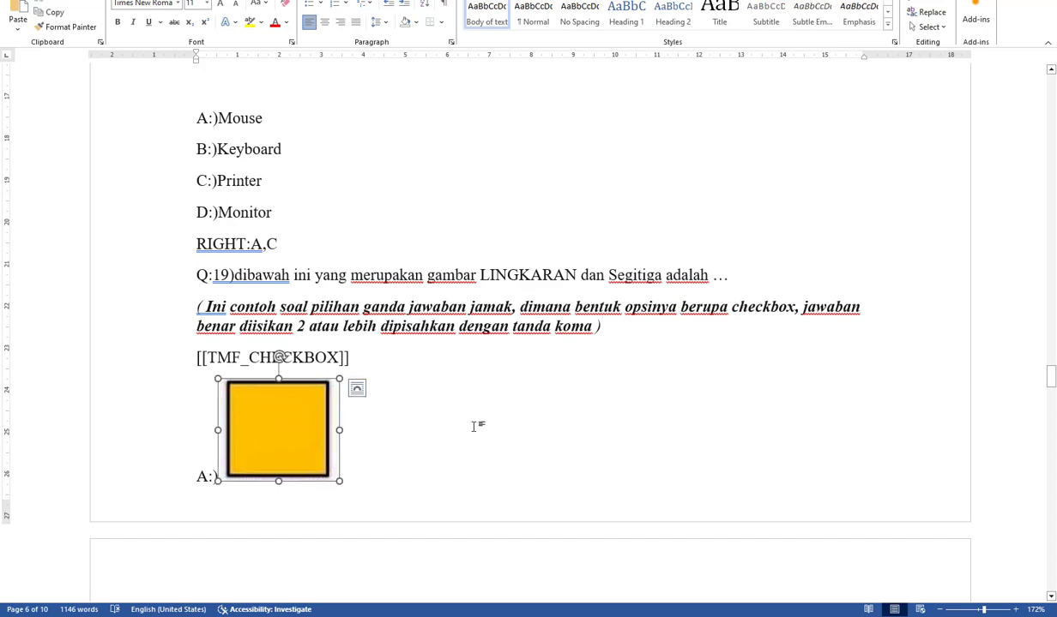
pyautogui.scroll(7, 473, 421)
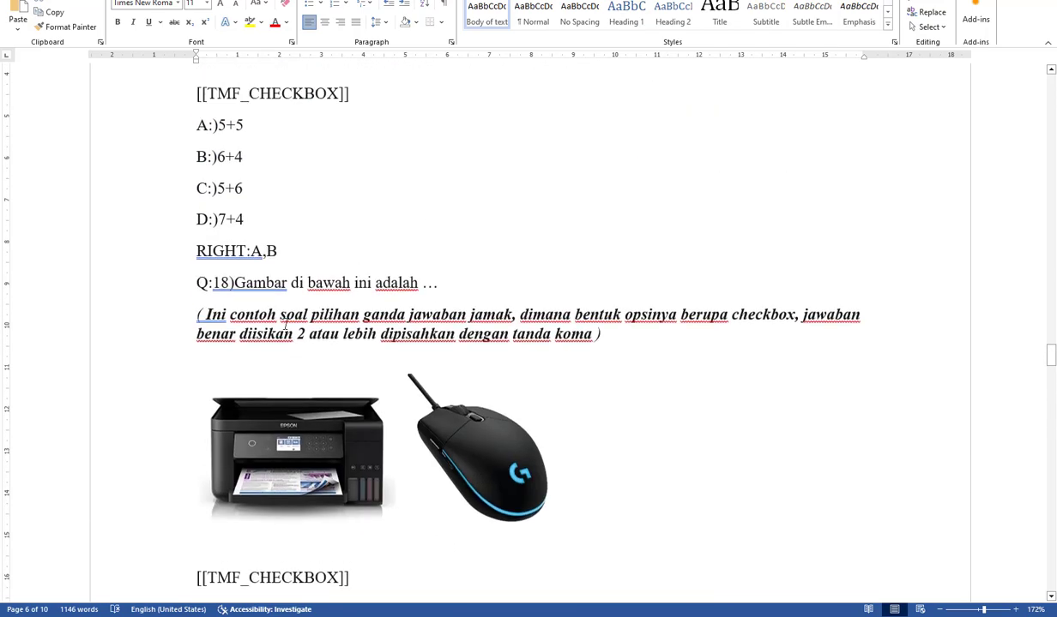
pyautogui.scroll(-7, 437, 454)
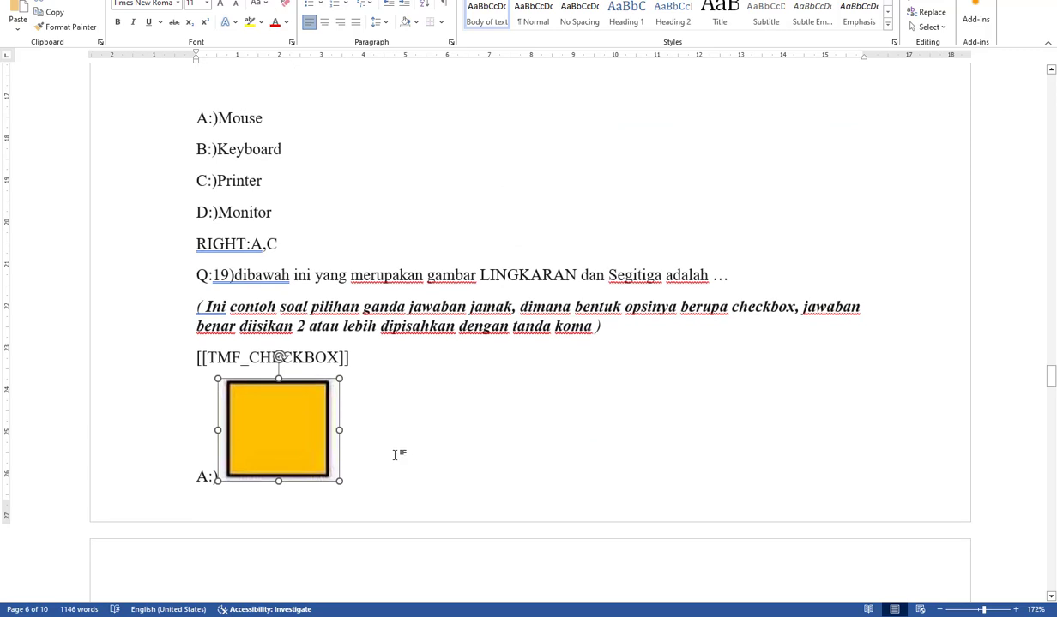
pyautogui.scroll(-3, 375, 448)
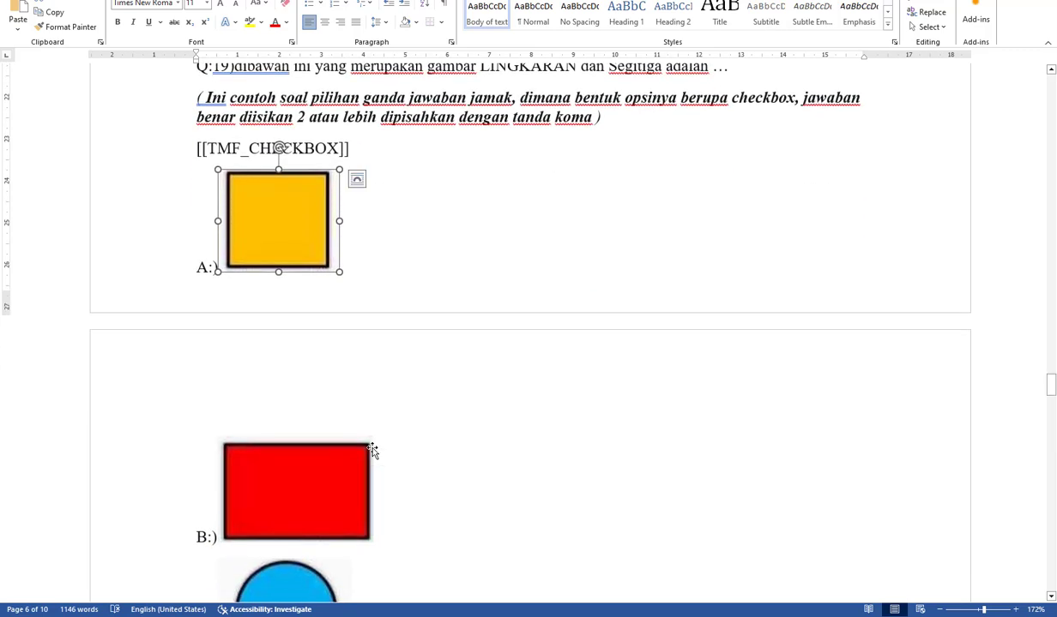
# - Show the sources for inserting a picture without inserting one, and view question 19's remaining picture options and RIGHT:C,D line
pyautogui.scroll(2, 352, 420)
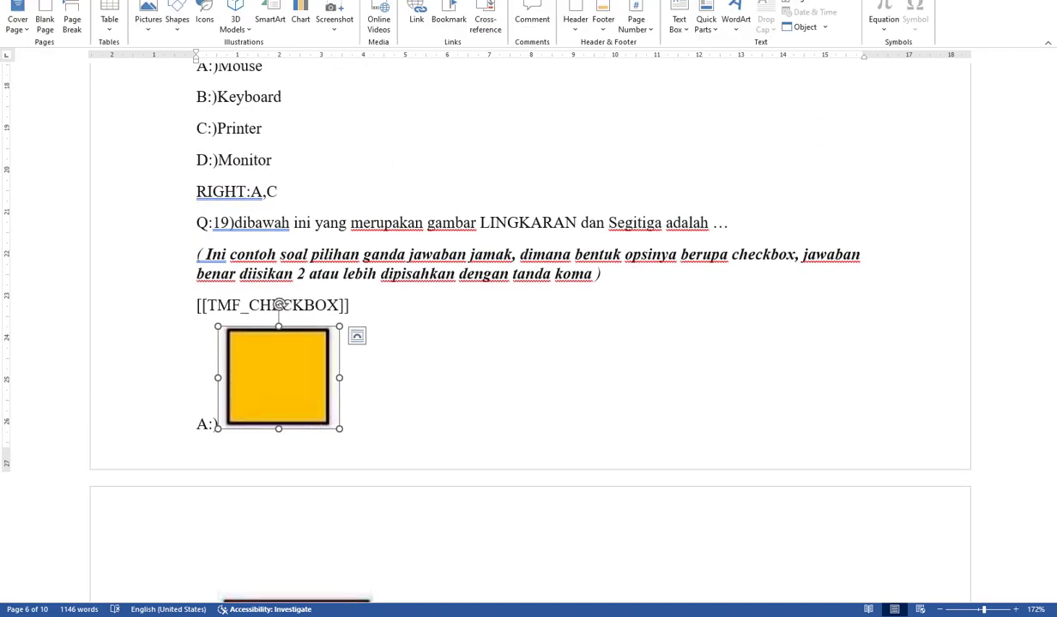
pyautogui.click(144, 31)
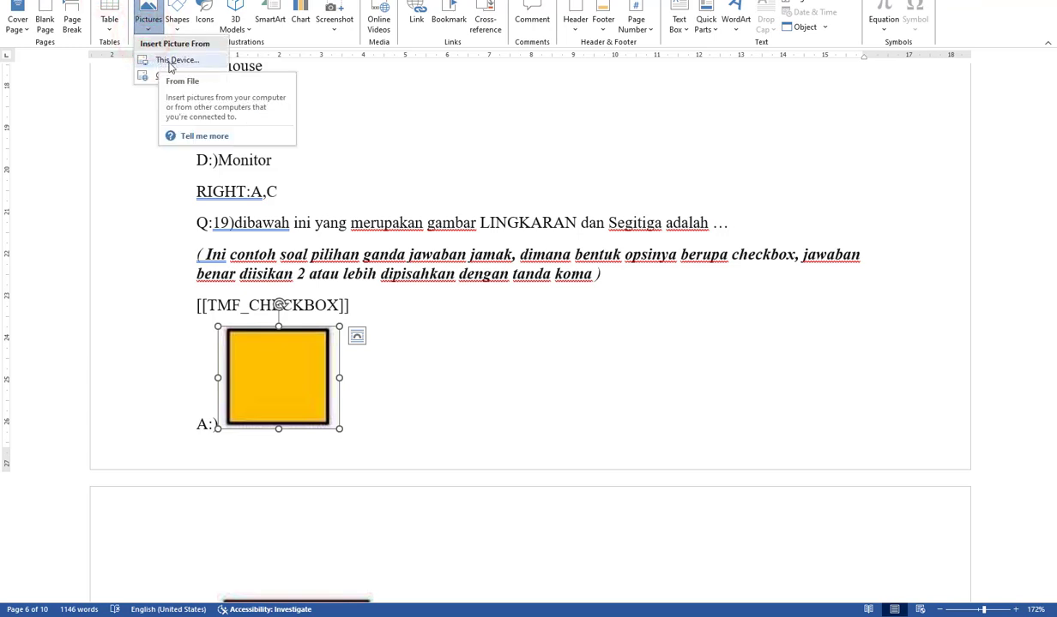
pyautogui.click(495, 375)
pyautogui.scroll(-8, 482, 379)
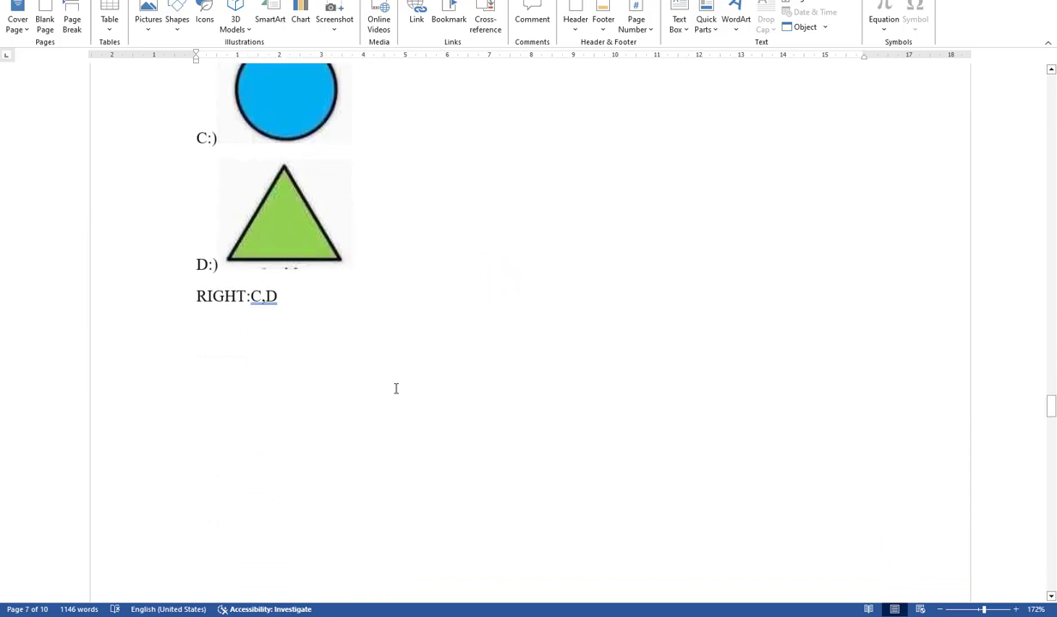
# - Highlight the heading SOAL MENJODOHKAN and view question 20's four numbered pictures and options A to D
pyautogui.scroll(-10, 395, 387)
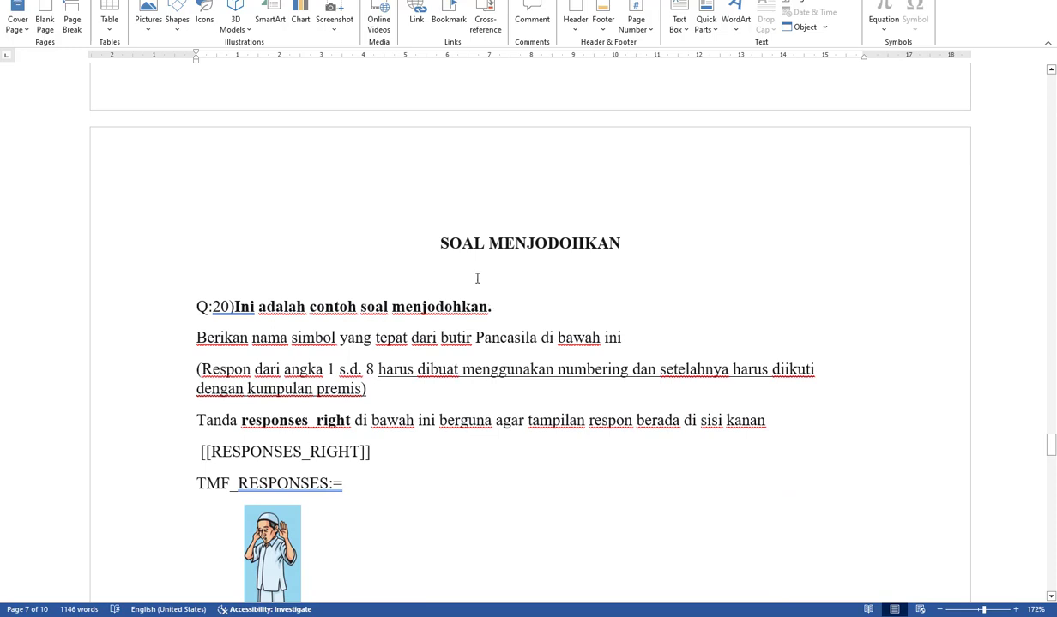
pyautogui.scroll(-1, 477, 278)
pyautogui.tripleClick(443, 141)
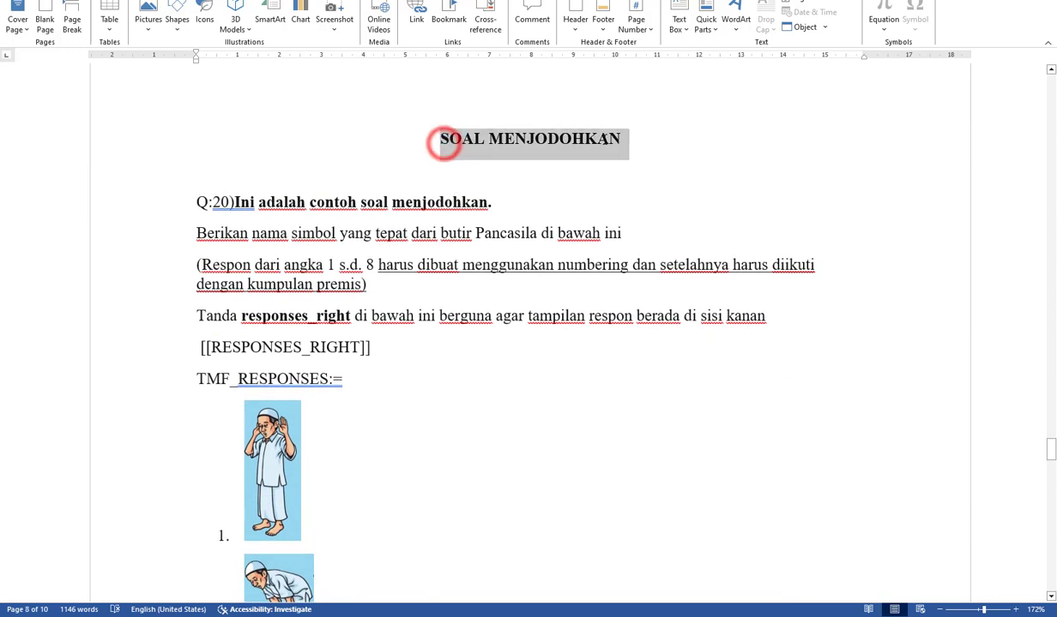
pyautogui.scroll(-6, 721, 406)
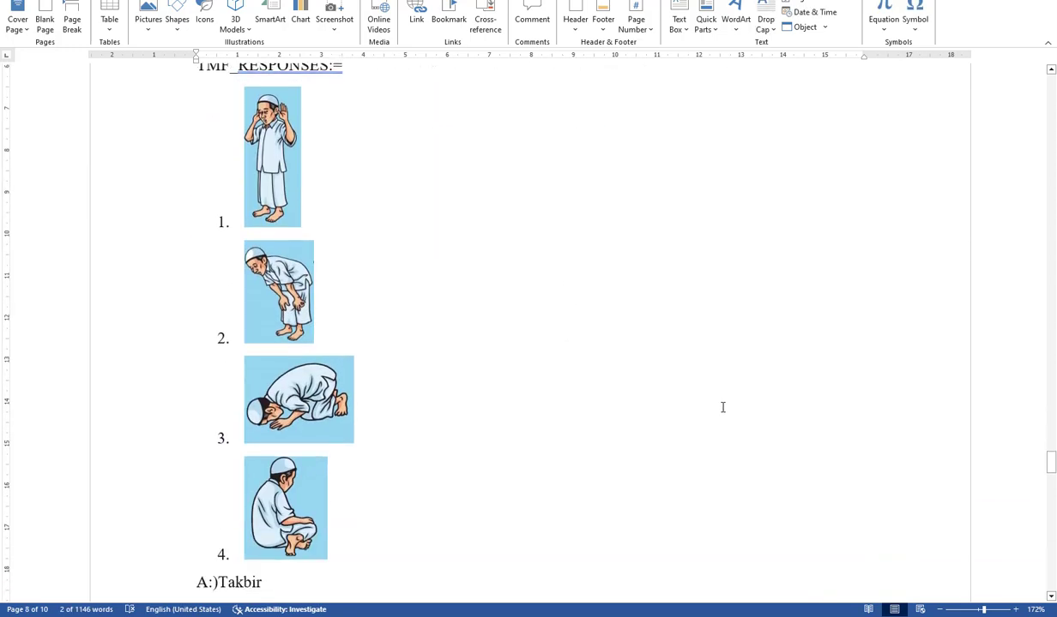
pyautogui.scroll(3, 701, 406)
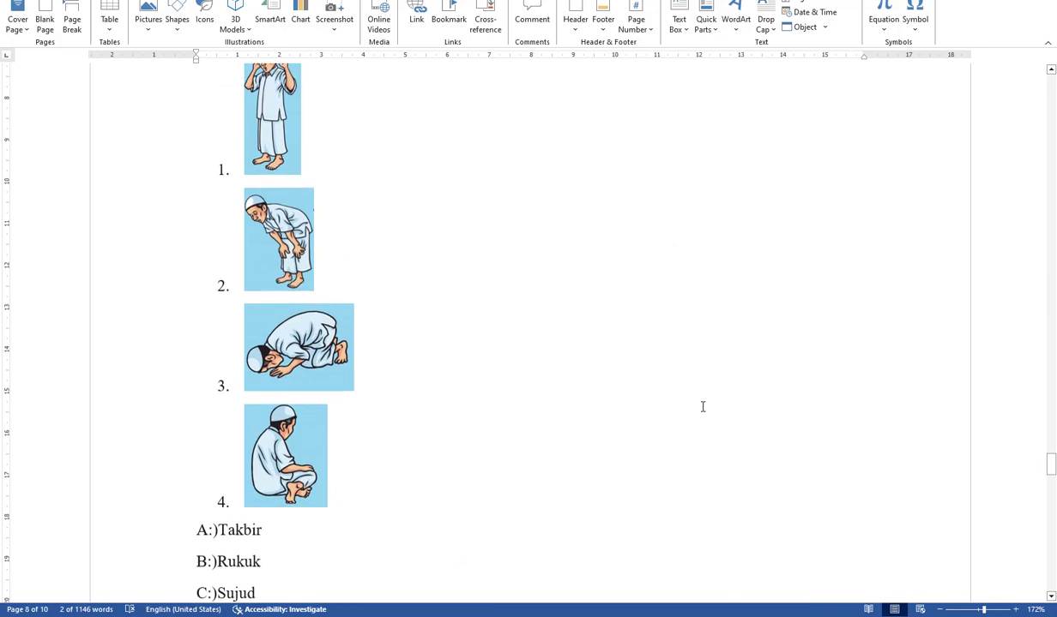
pyautogui.scroll(-1, 703, 406)
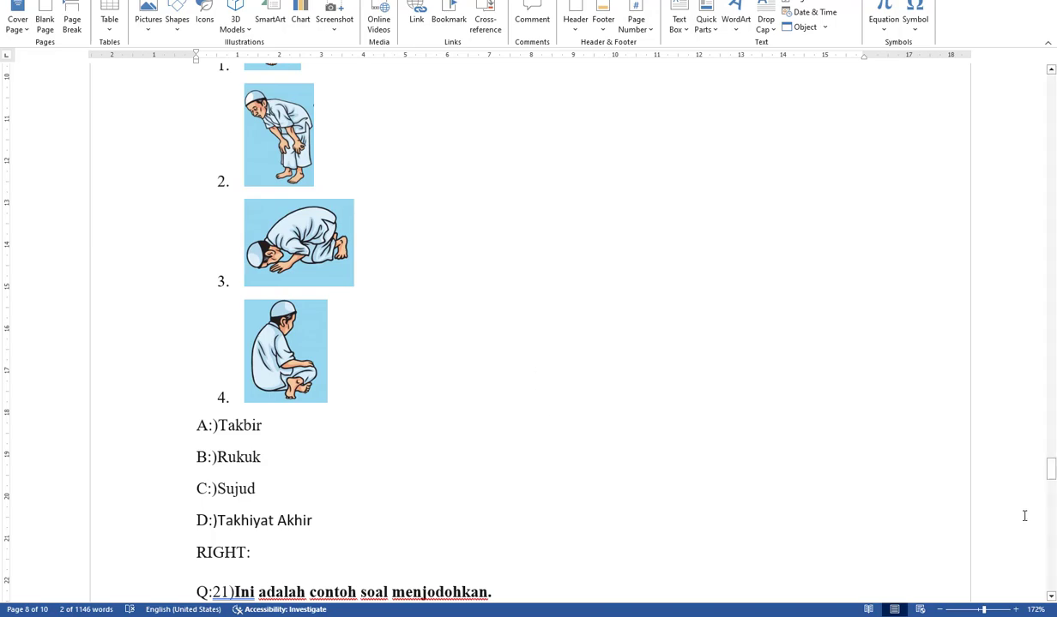
# - Look back at the ordering examples around question 16 for comparison, and return to matching question 20
pyautogui.moveTo(1050, 470); pyautogui.dragTo(1018, 325)
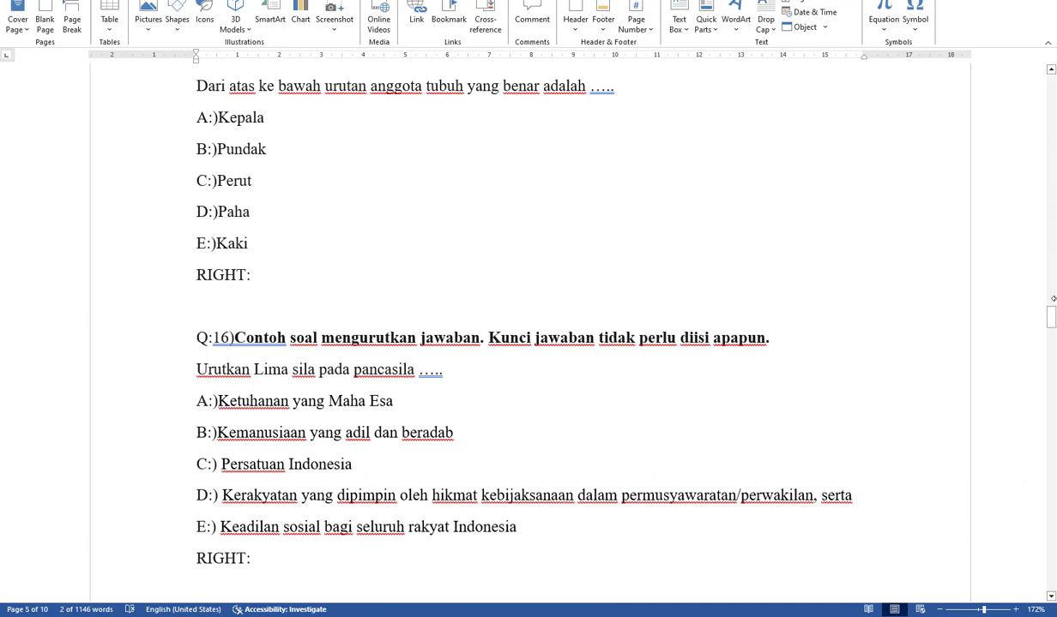
pyautogui.moveTo(1050, 314); pyautogui.dragTo(1052, 459)
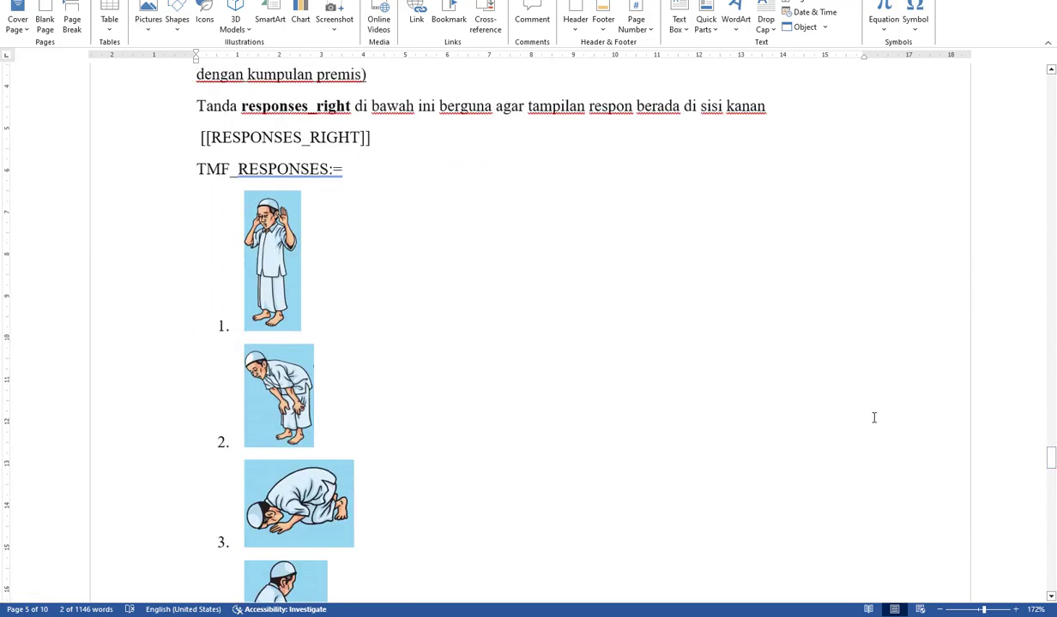
pyautogui.scroll(3, 439, 380)
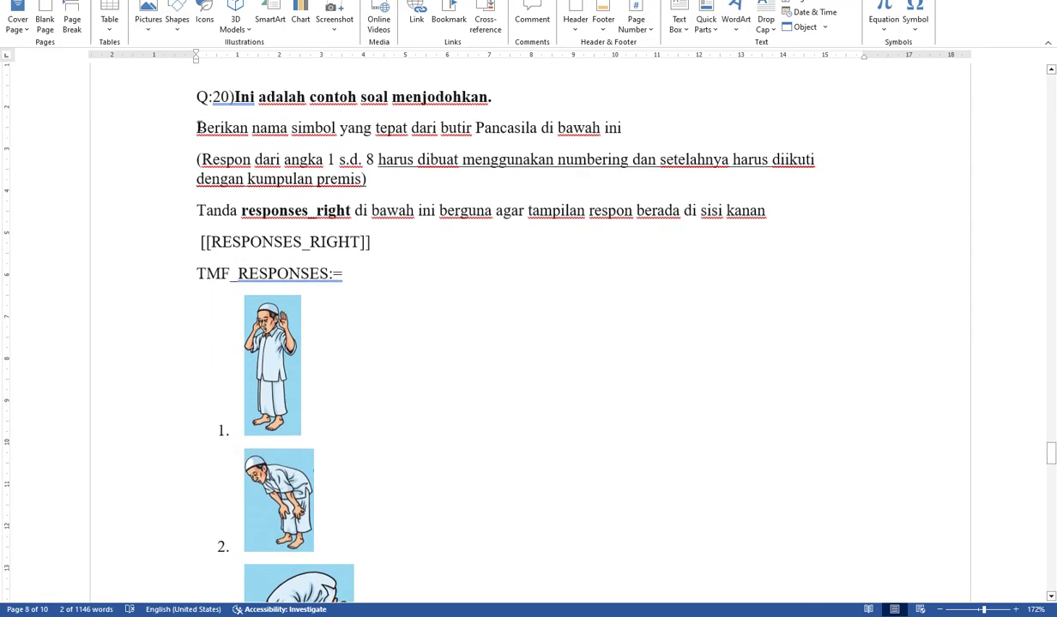
# - Highlight question 20's opening text, its [[RESPONSES_RIGHT]] marker and the TMF_RESPONSES:= line
pyautogui.moveTo(233, 96); pyautogui.dragTo(627, 135)
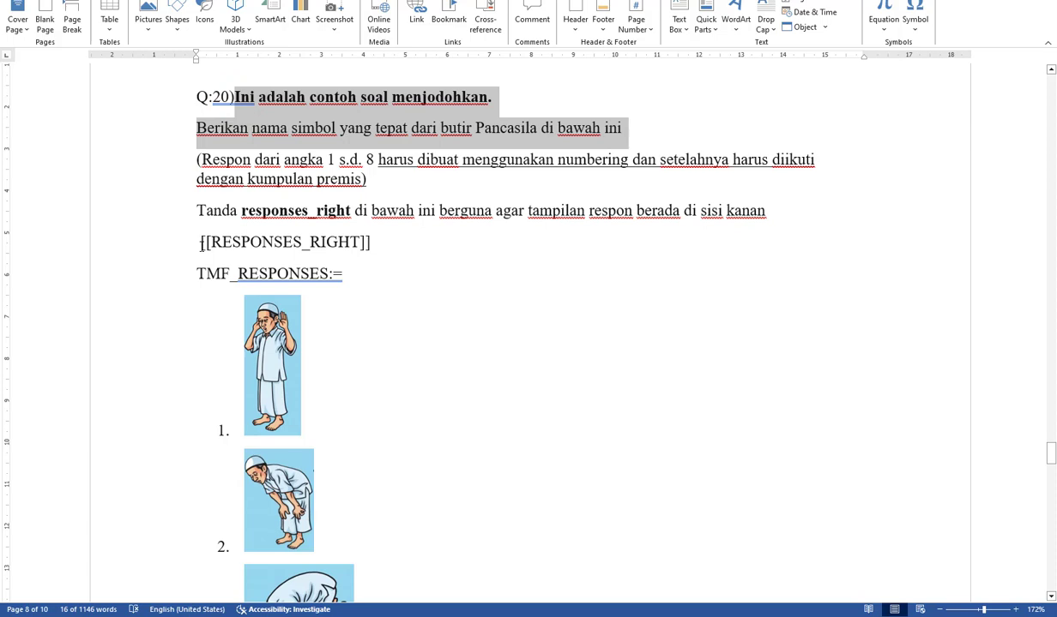
pyautogui.moveTo(198, 244); pyautogui.dragTo(371, 243)
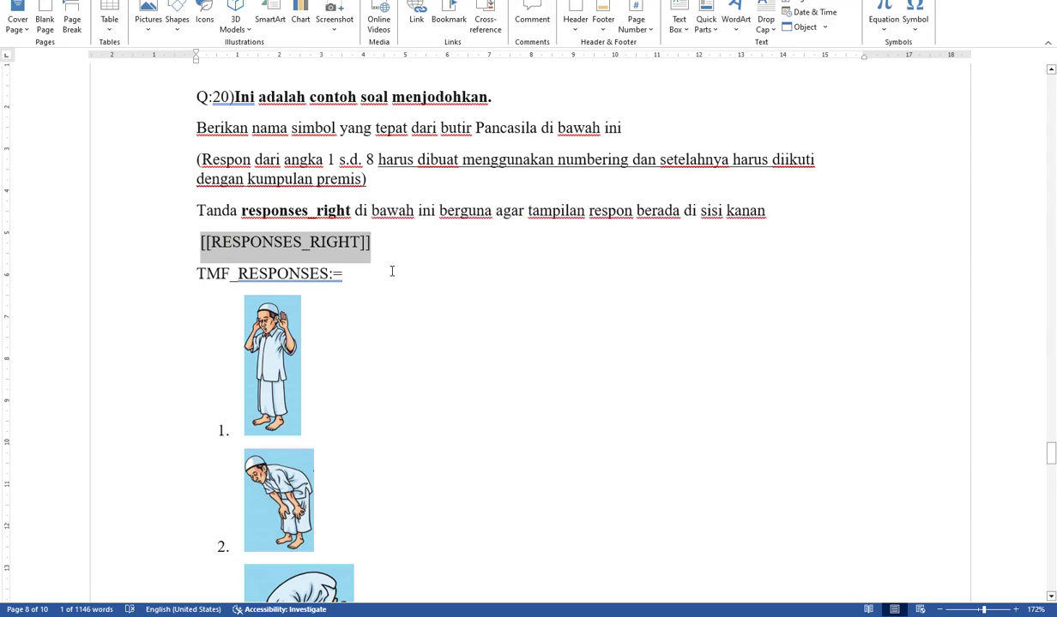
pyautogui.scroll(-2, 258, 343)
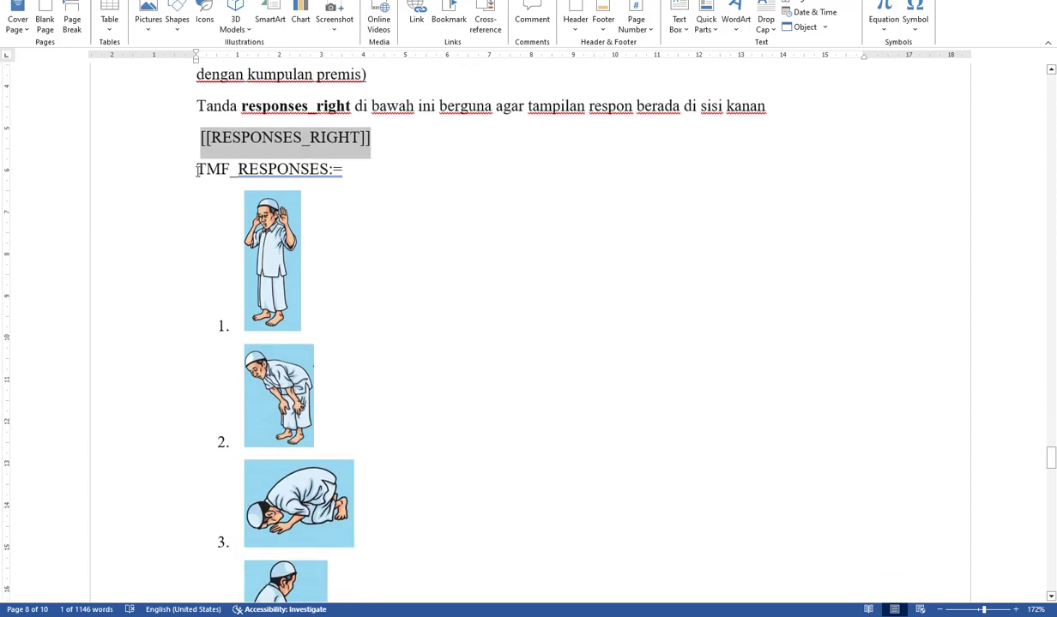
pyautogui.tripleClick(196, 169)
# - Examine how pictures 1 to 4 under TMF_RESPONSES:= correspond to the text options A to D of question 20
pyautogui.scroll(-4, 341, 313)
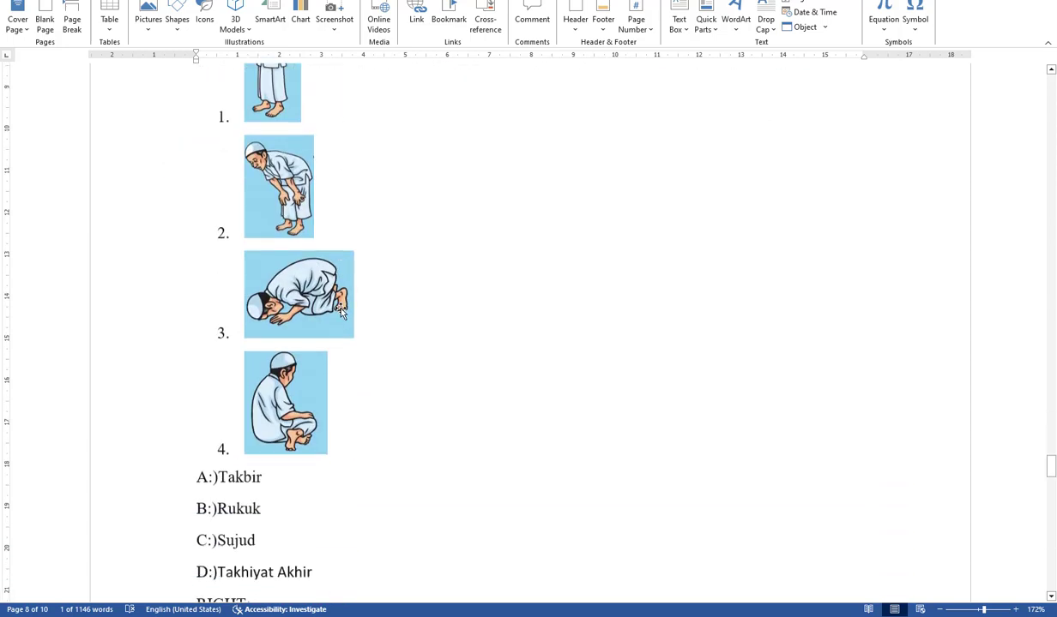
pyautogui.scroll(1, 340, 312)
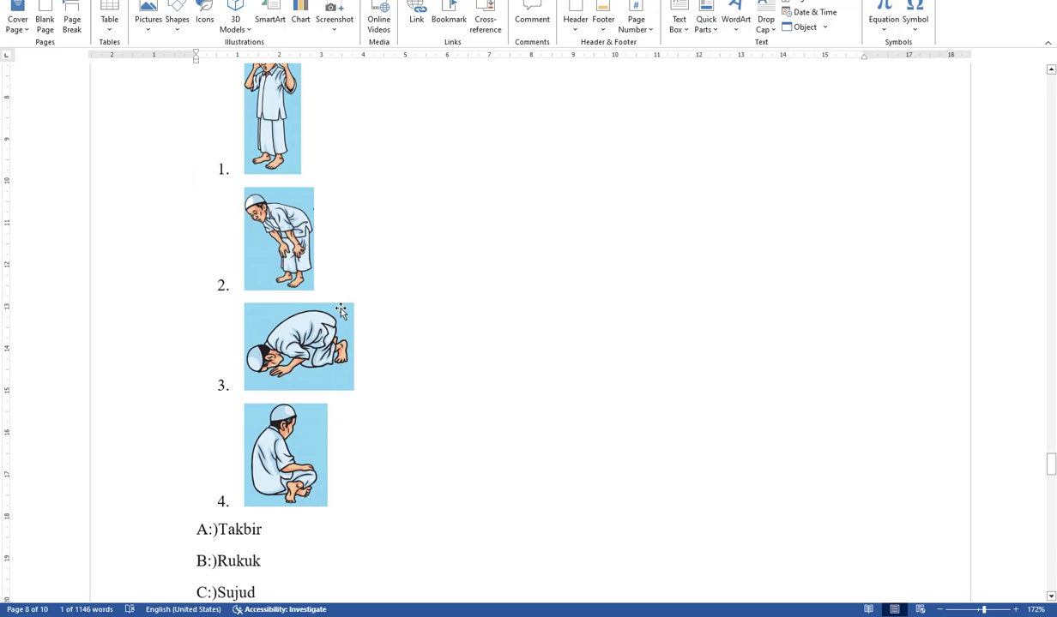
pyautogui.scroll(2, 319, 298)
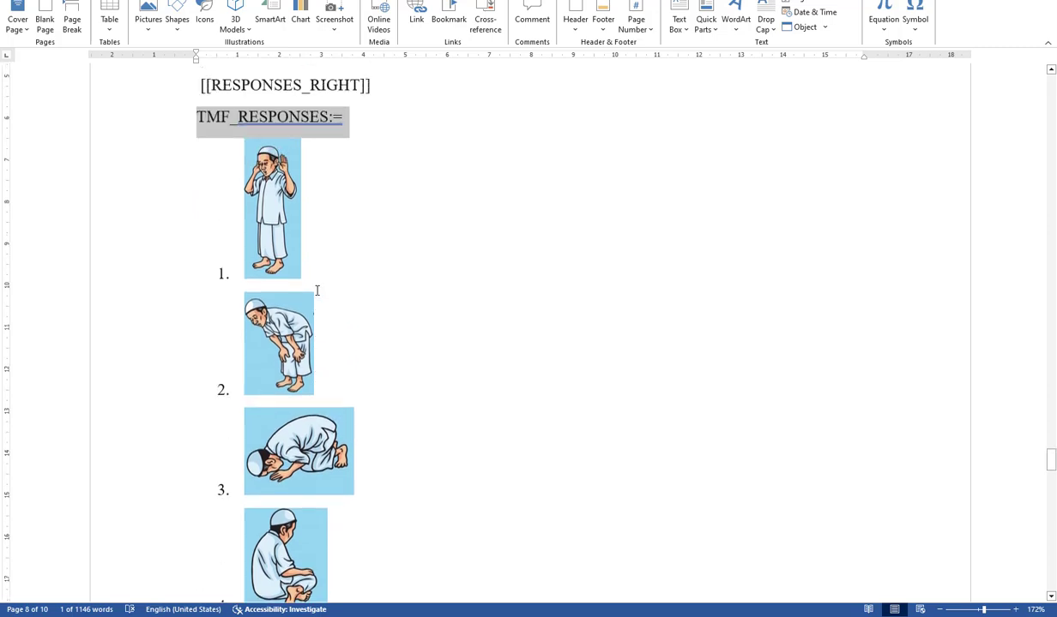
pyautogui.scroll(-6, 270, 240)
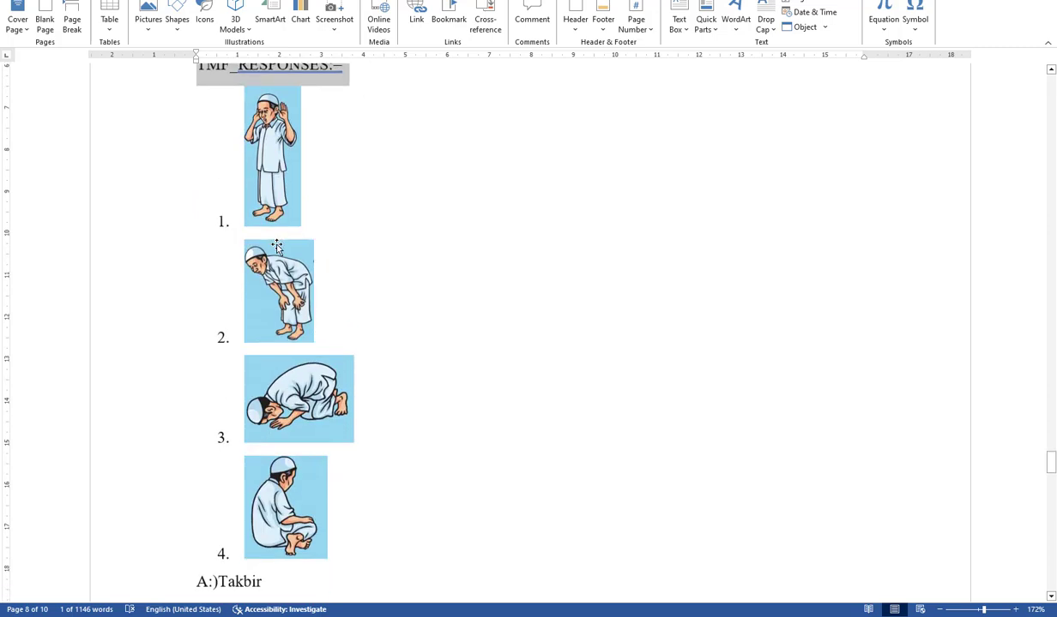
pyautogui.scroll(-5, 291, 350)
pyautogui.scroll(10, 291, 347)
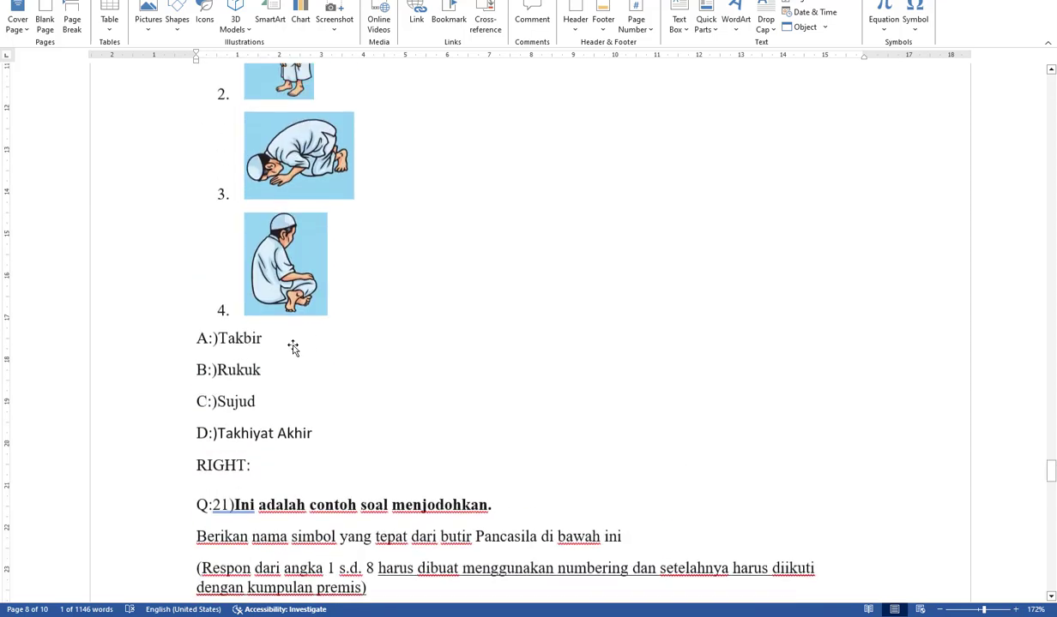
pyautogui.scroll(-1, 290, 330)
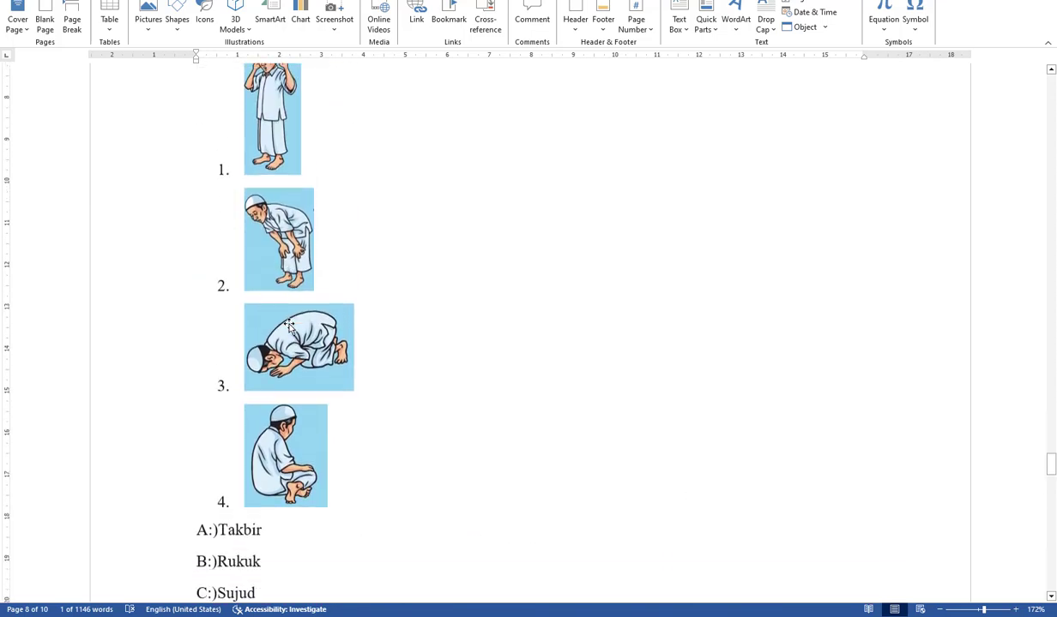
# - Move question 20's four prayer pictures from numbers 1 to 4 to the ends of options A to D respectively
pyautogui.click(281, 143)
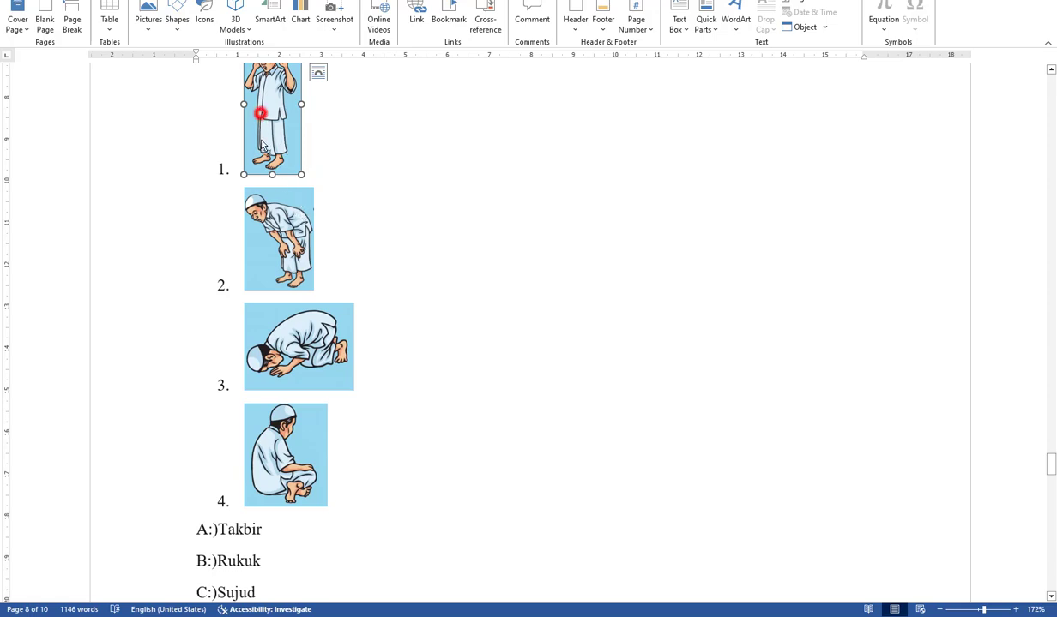
pyautogui.moveTo(260, 113); pyautogui.dragTo(280, 534)
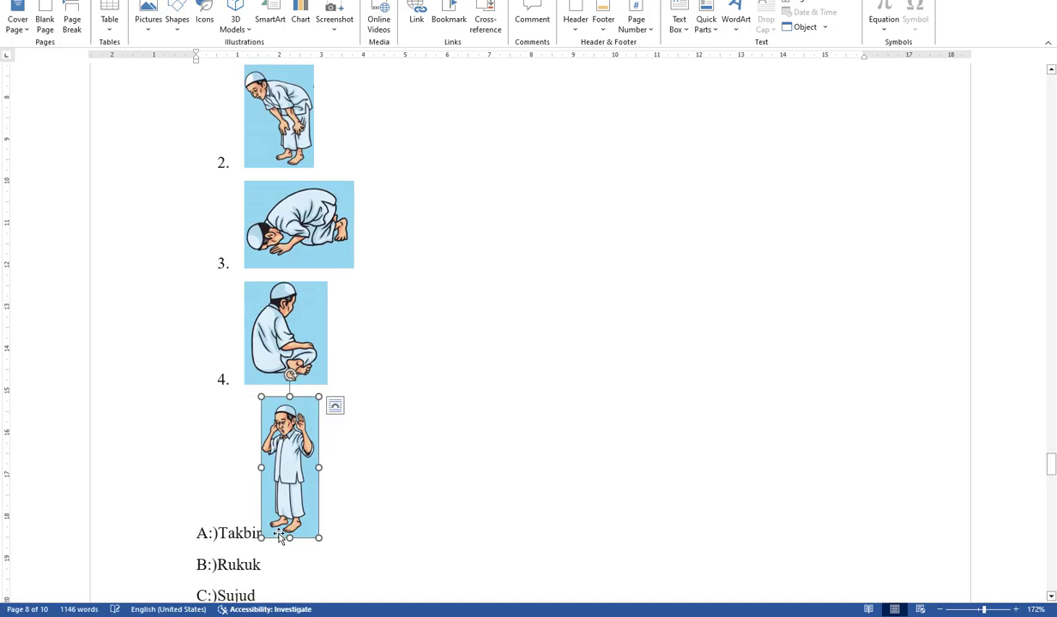
pyautogui.moveTo(260, 137); pyautogui.dragTo(278, 559)
pyautogui.moveTo(287, 169); pyautogui.dragTo(277, 564)
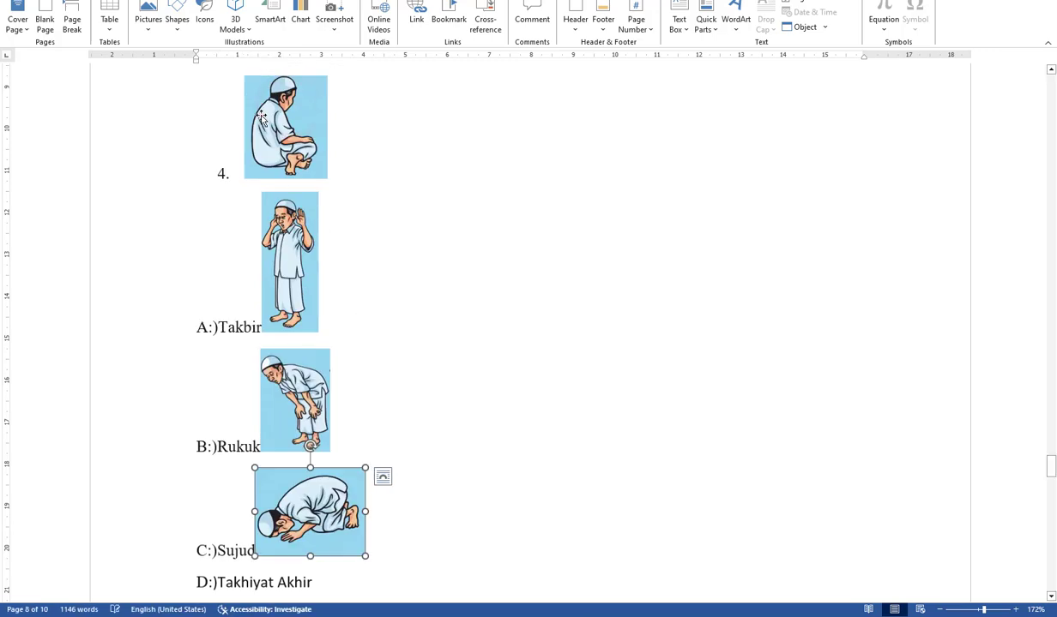
pyautogui.moveTo(251, 111); pyautogui.dragTo(365, 538)
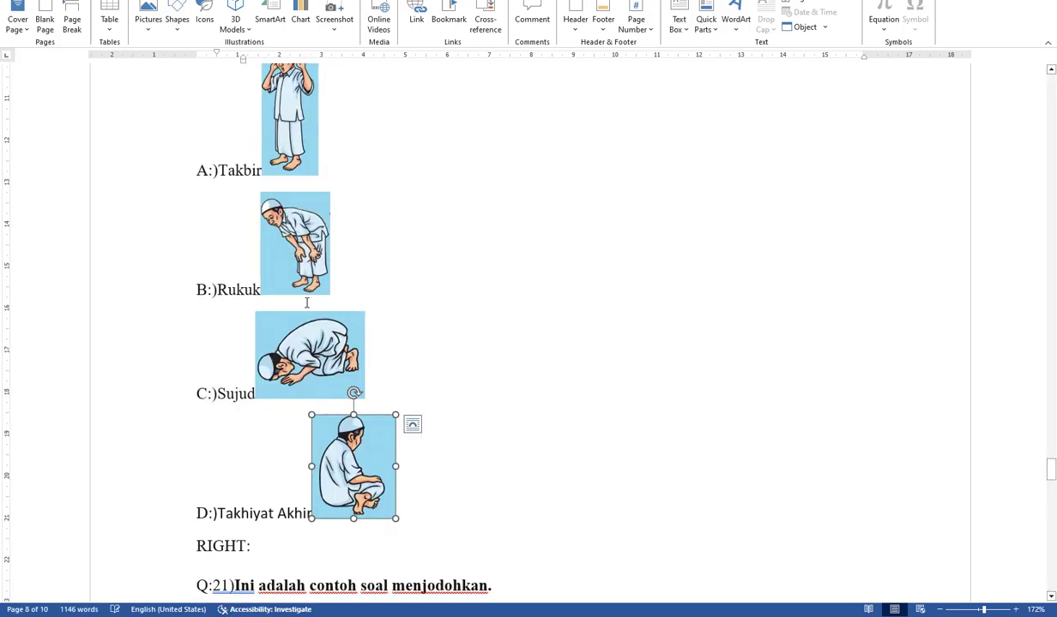
# - Fill the emptied numbered list under TMF_RESPONSES:= with Takbir, Rukuk, Sujud and Takhyiat
pyautogui.scroll(3, 245, 249)
pyautogui.click(263, 134)
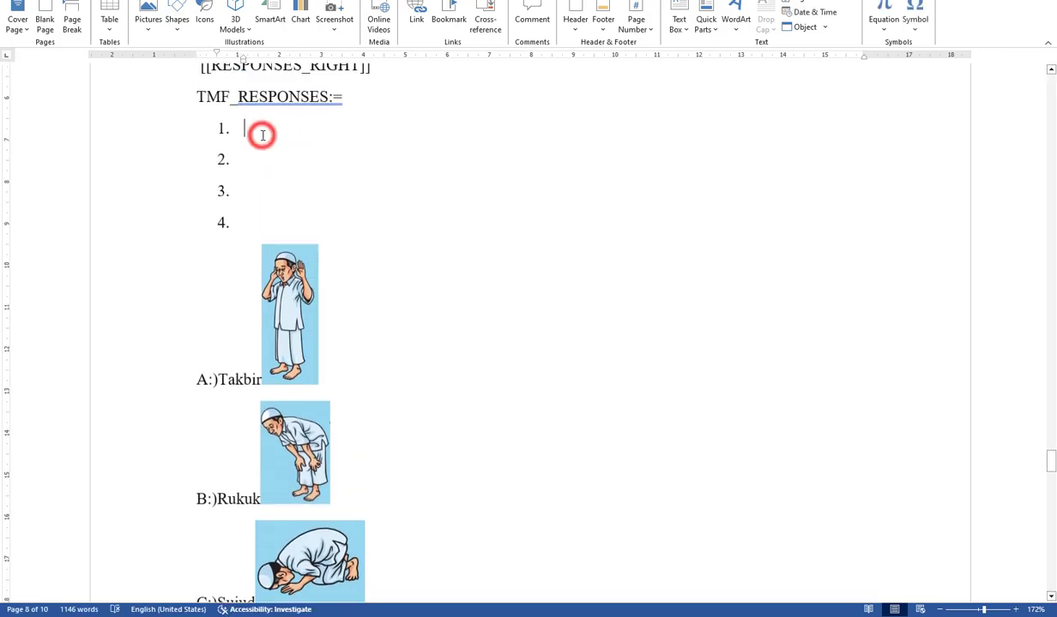
pyautogui.write('T')
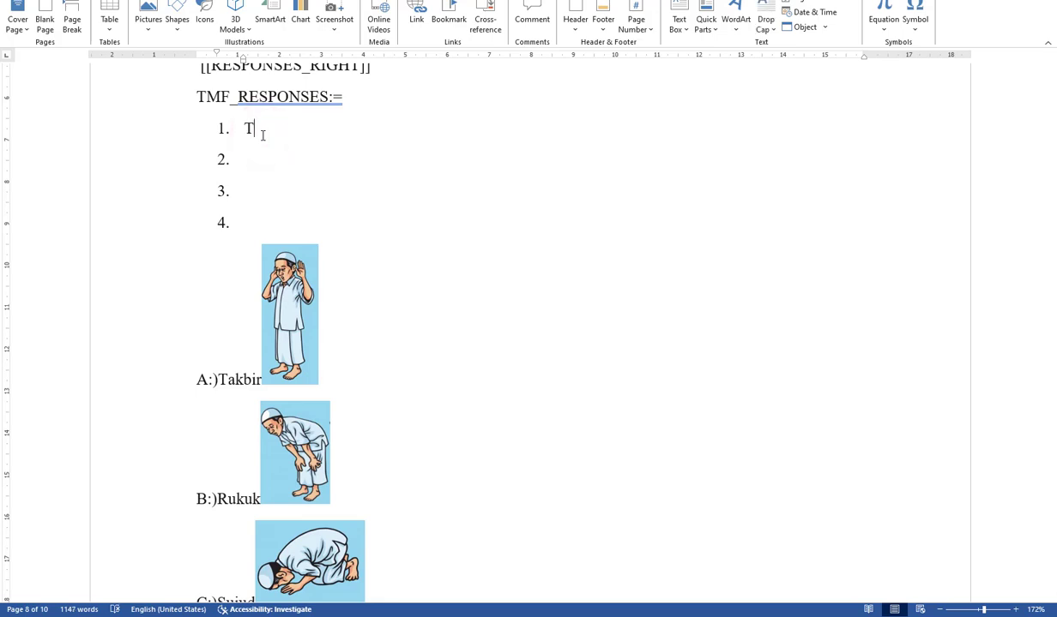
pyautogui.write('akbir')
pyautogui.press('Return')
pyautogui.write('Rukuk')
pyautogui.press('Return')
pyautogui.write('Sujud')
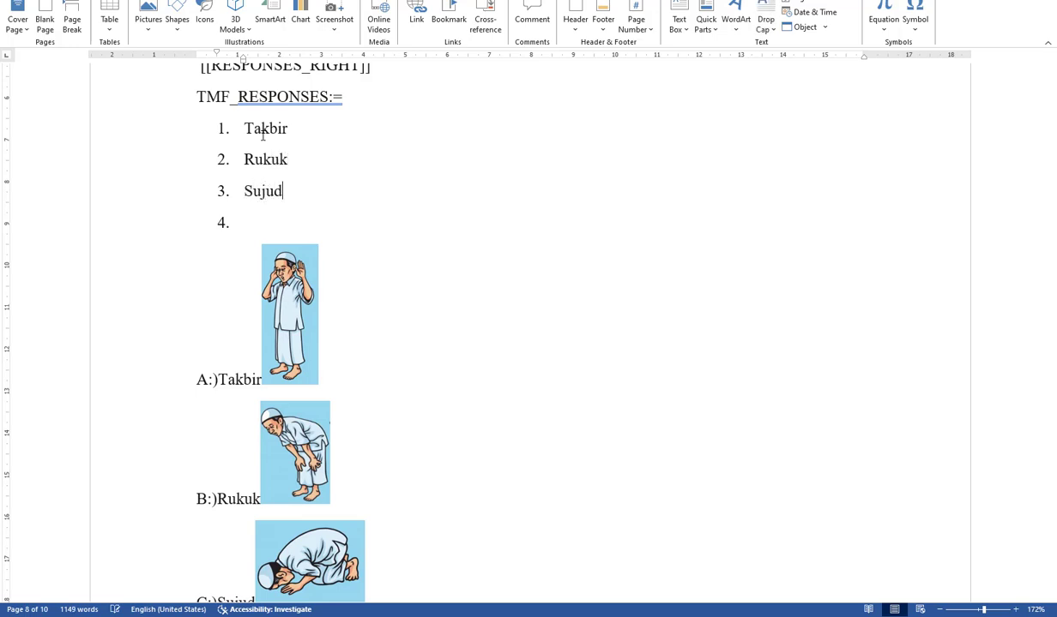
pyautogui.press('Down')
pyautogui.write('T')
# - Delete the words Takbir and Rukuk from options A and B of question 20, keeping only their pictures
pyautogui.scroll(-5, 272, 127)
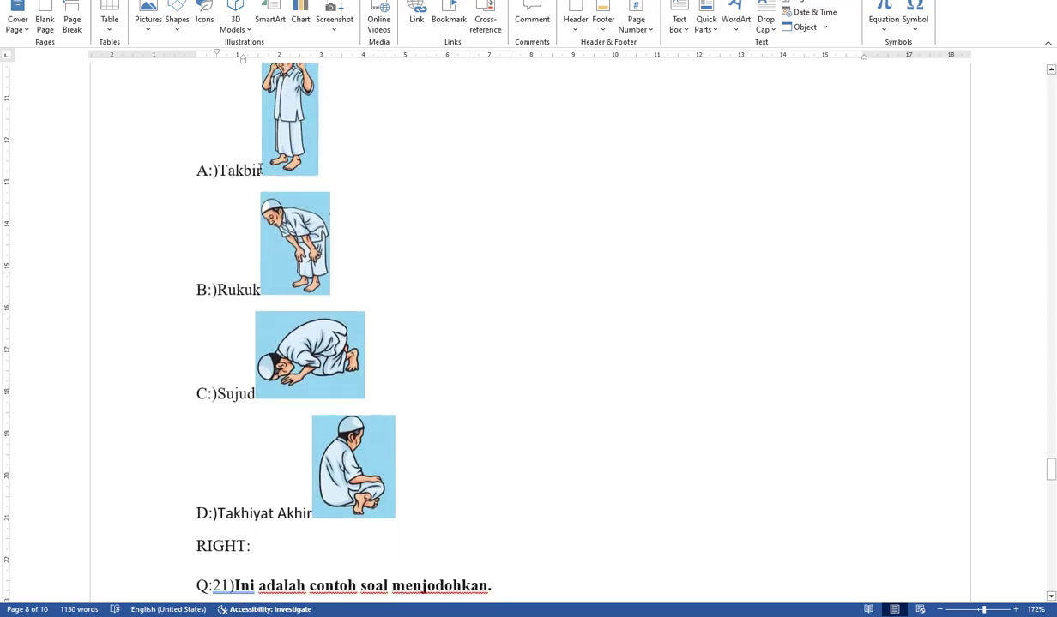
pyautogui.click(259, 171)
pyautogui.press('BackSpace')
pyautogui.press('BackSpace')
pyautogui.press('BackSpace')
pyautogui.press('BackSpace')
pyautogui.press('BackSpace')
pyautogui.press('BackSpace')
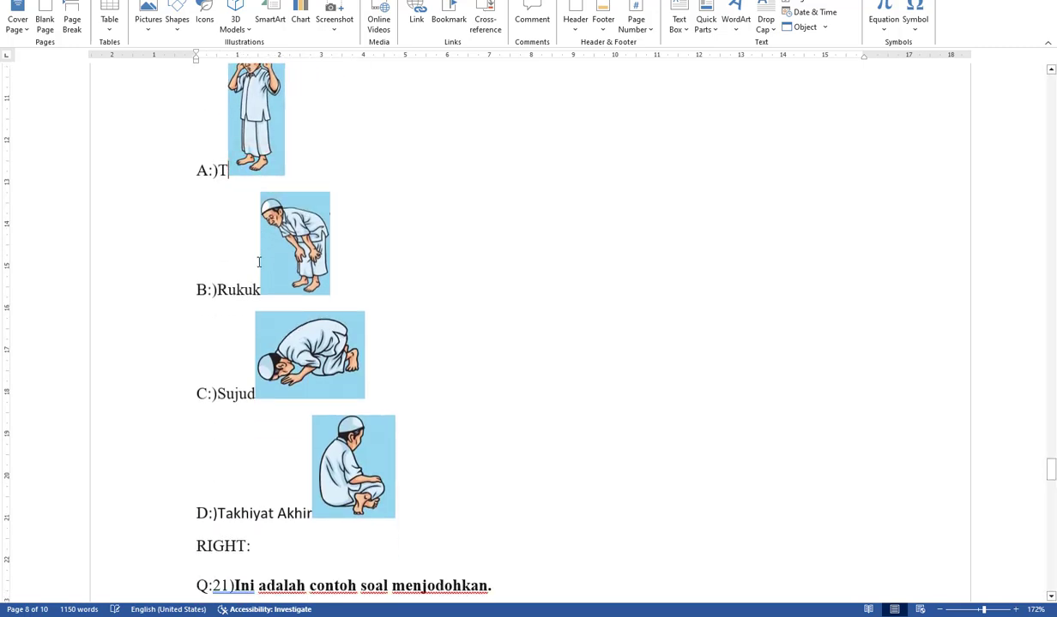
pyautogui.click(259, 289)
pyautogui.press('BackSpace')
pyautogui.press('BackSpace')
pyautogui.press('BackSpace')
pyautogui.press('BackSpace')
pyautogui.press('BackSpace')
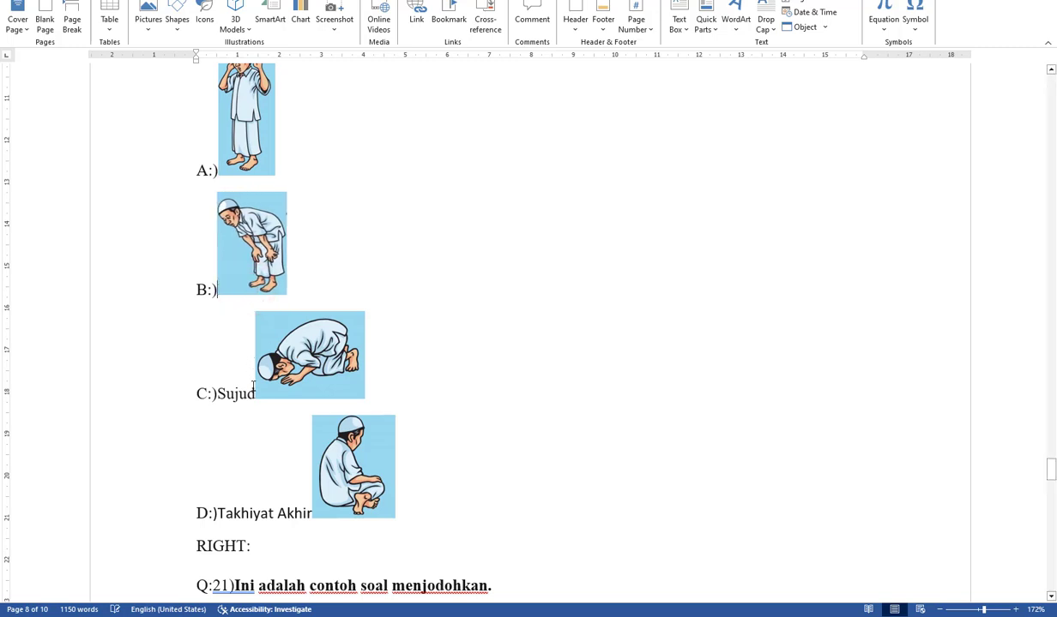
# - Delete the words Sujud and Takhiyat Akhir from options C and D of question 20, keeping only their pictures
pyautogui.click(256, 391)
pyautogui.press('BackSpace')
pyautogui.press('BackSpace')
pyautogui.press('BackSpace')
pyautogui.press('BackSpace')
pyautogui.press('BackSpace')
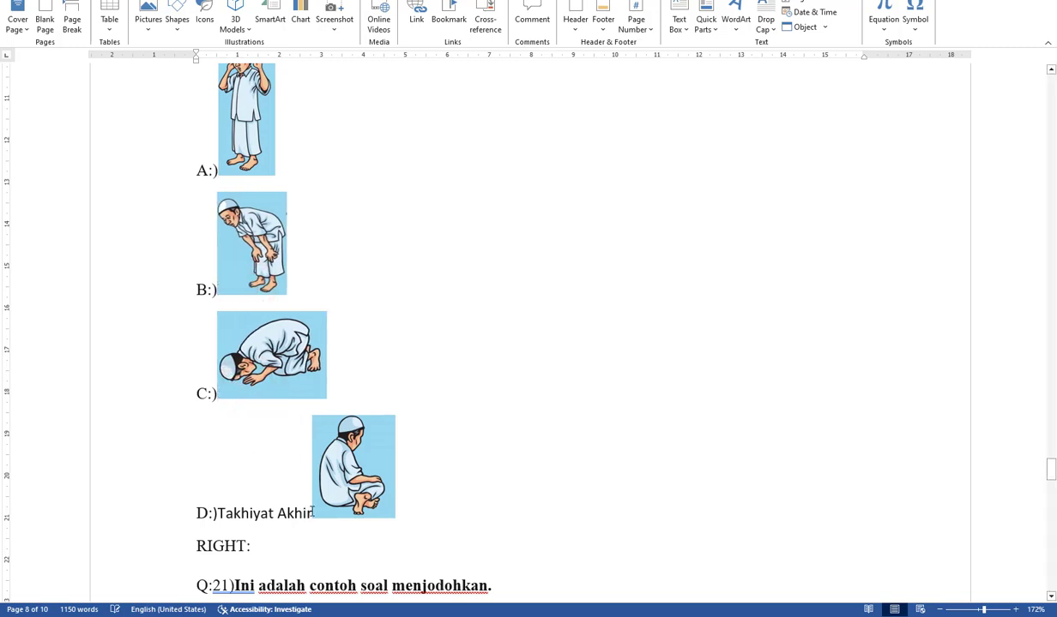
pyautogui.click(313, 512)
pyautogui.press('BackSpace')
pyautogui.press('BackSpace')
pyautogui.press('BackSpace')
pyautogui.press('BackSpace')
pyautogui.press('BackSpace')
pyautogui.press('BackSpace')
pyautogui.press('BackSpace')
pyautogui.press('BackSpace')
pyautogui.press('BackSpace')
pyautogui.press('BackSpace')
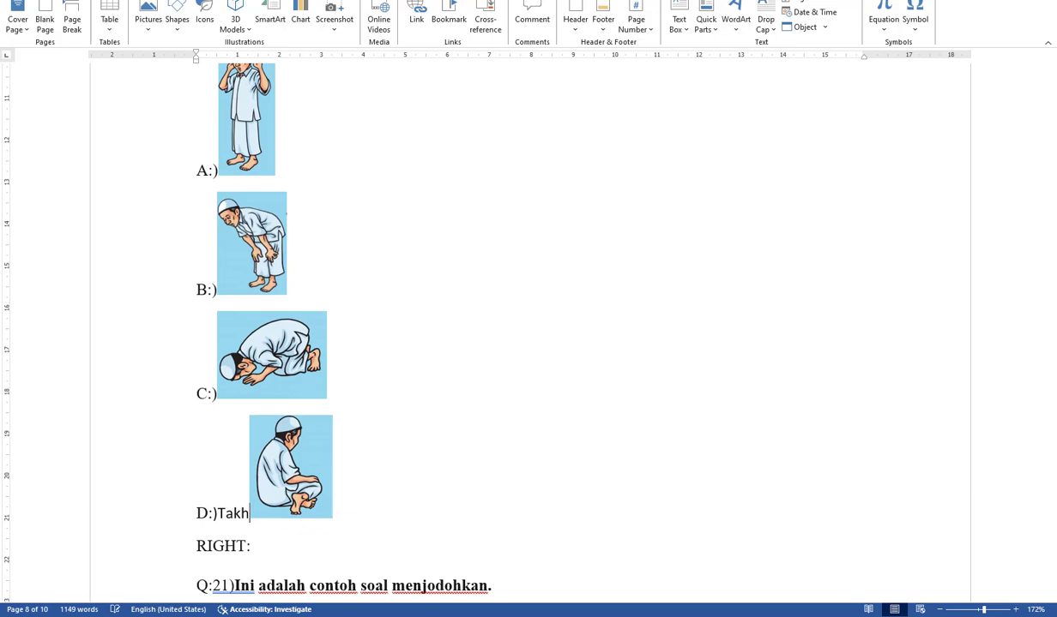
pyautogui.press('BackSpace')
pyautogui.press('BackSpace')
pyautogui.press('BackSpace')
pyautogui.press('BackSpace')
pyautogui.click(342, 503)
# - Highlight the numbered responses Takbir to Takhyiat and compare them with the picture options below
pyautogui.scroll(3, 341, 431)
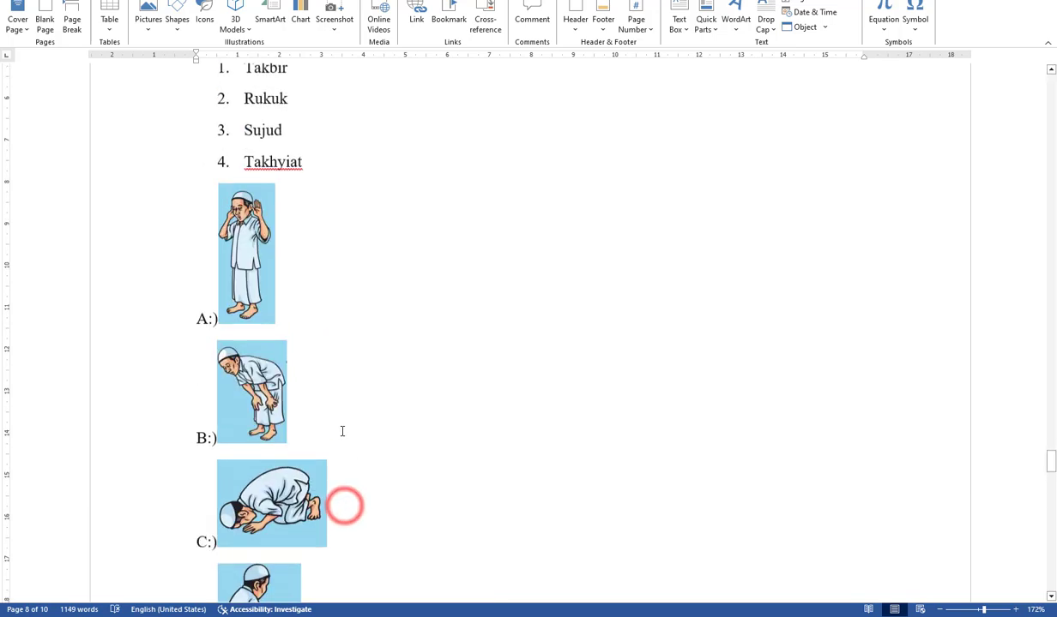
pyautogui.scroll(3, 341, 431)
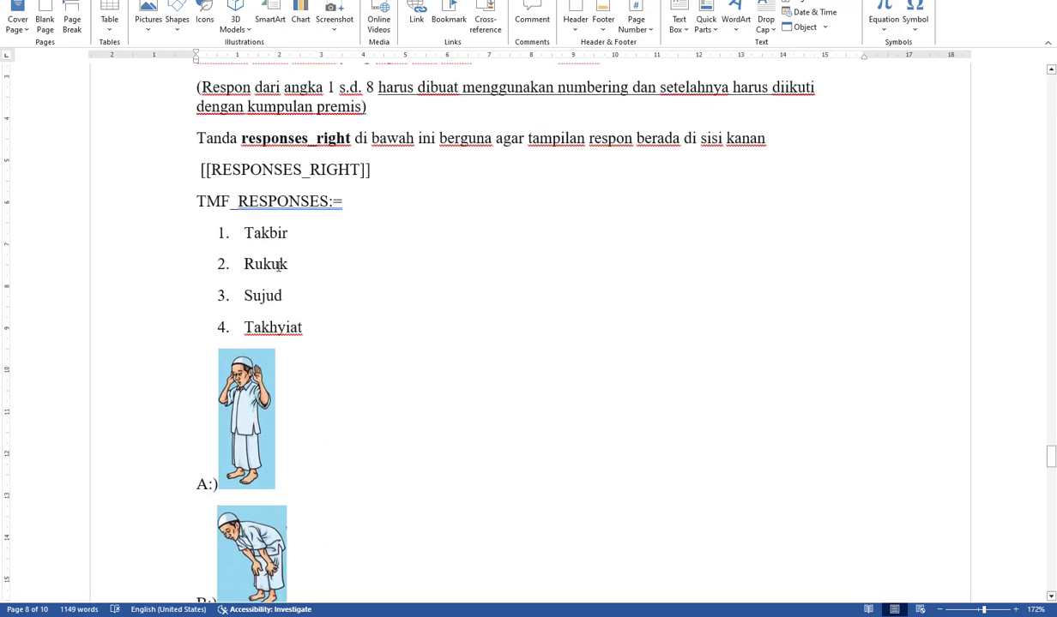
pyautogui.moveTo(244, 232); pyautogui.dragTo(305, 327)
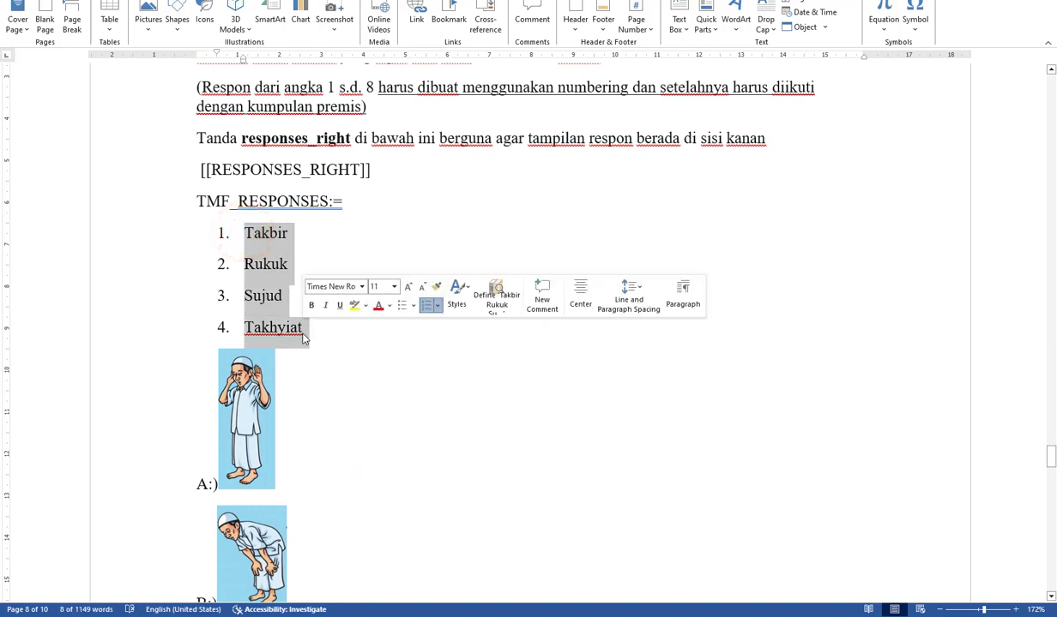
pyautogui.click(305, 328)
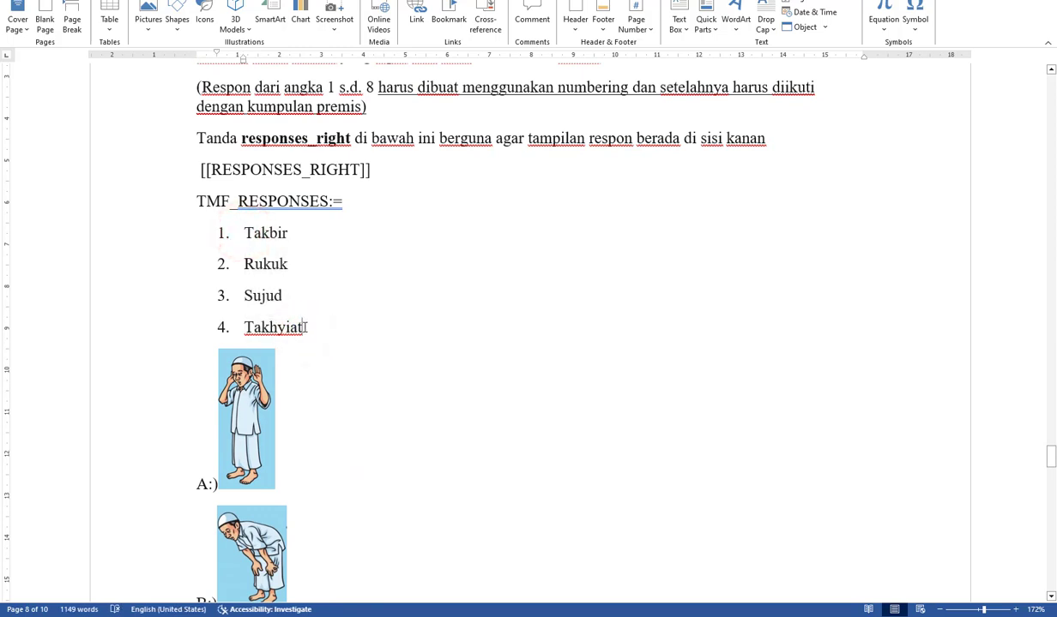
pyautogui.moveTo(305, 328); pyautogui.dragTo(247, 233)
pyautogui.scroll(-3, 212, 344)
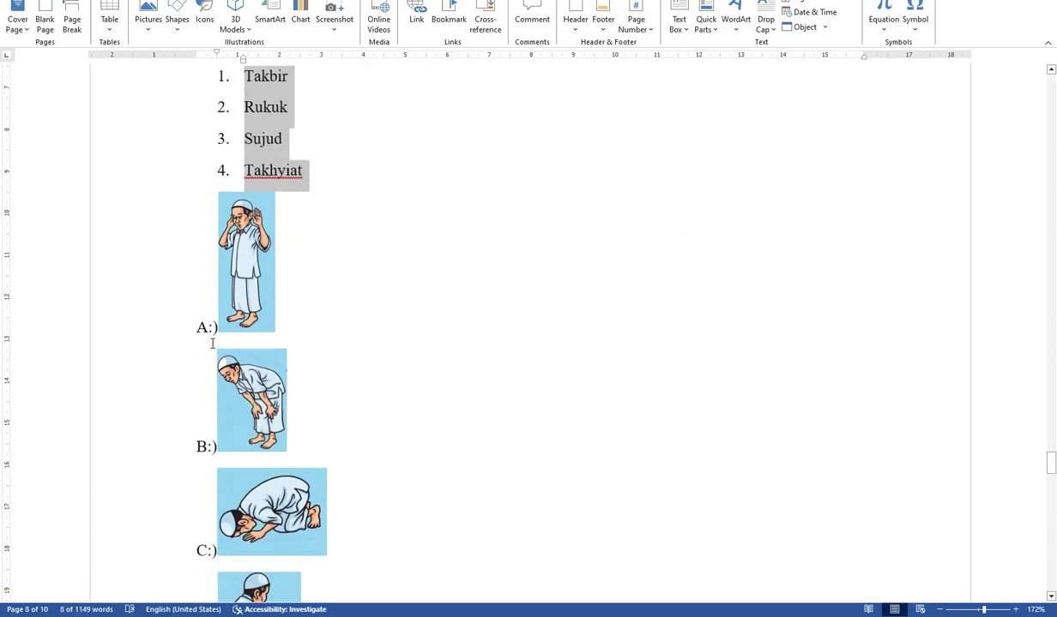
pyautogui.scroll(-3, 213, 344)
pyautogui.scroll(3, 248, 448)
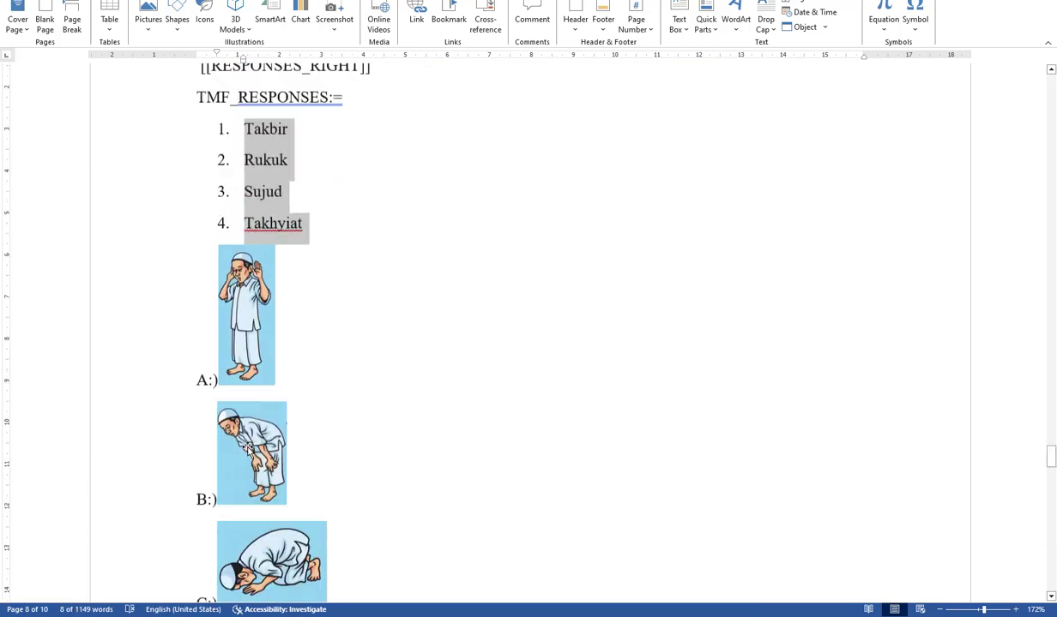
# - Review question 20 from its prompt down to the RIGHT: line, selecting the picture of option A along the way
pyautogui.scroll(2, 248, 447)
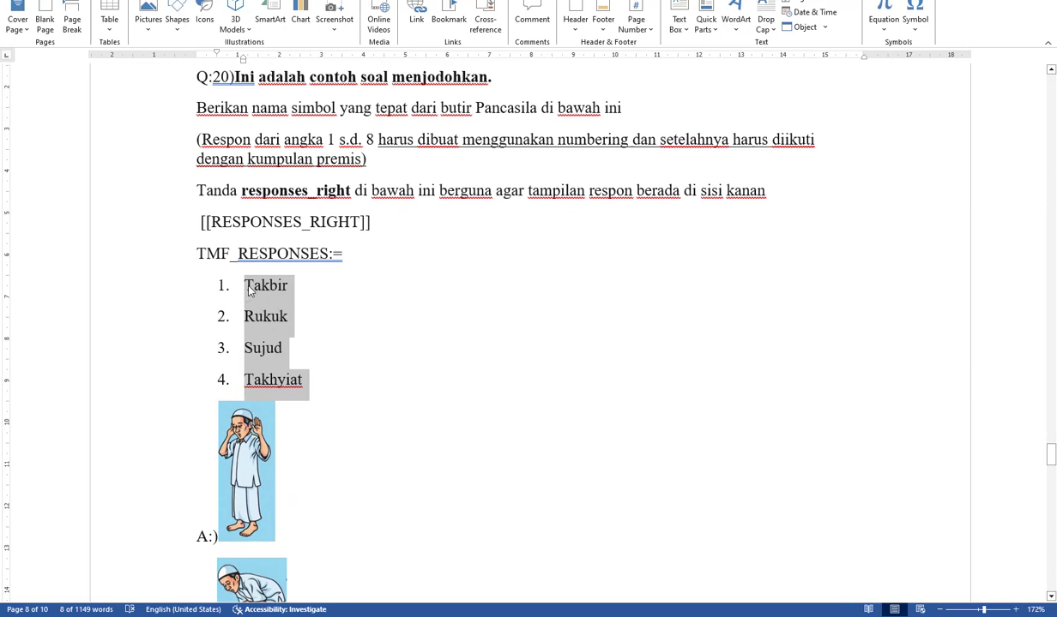
pyautogui.scroll(-5, 249, 291)
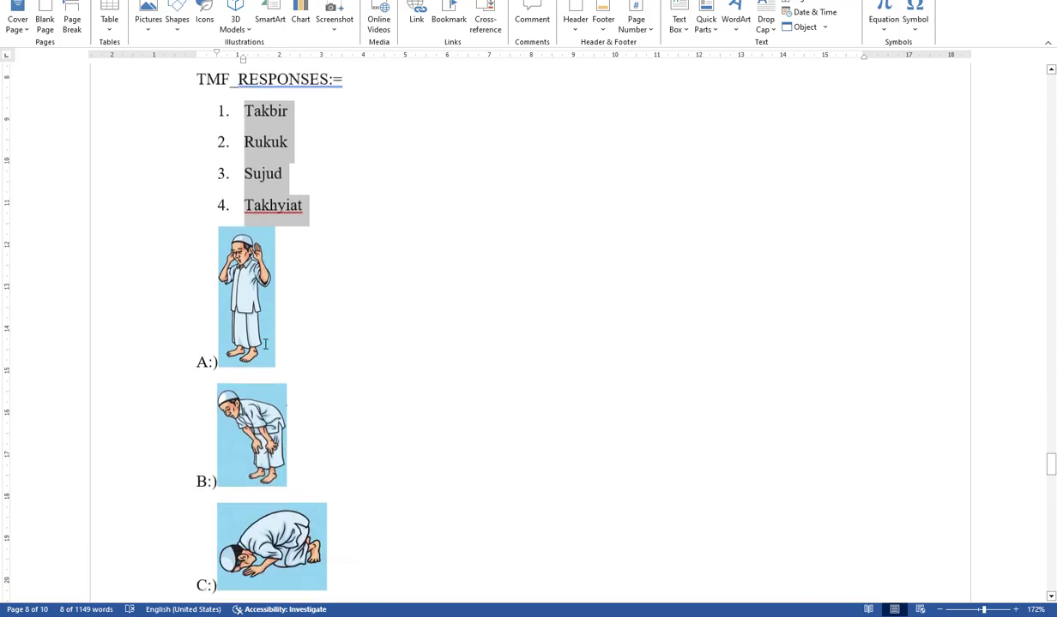
pyautogui.scroll(2, 270, 420)
pyautogui.scroll(1, 269, 377)
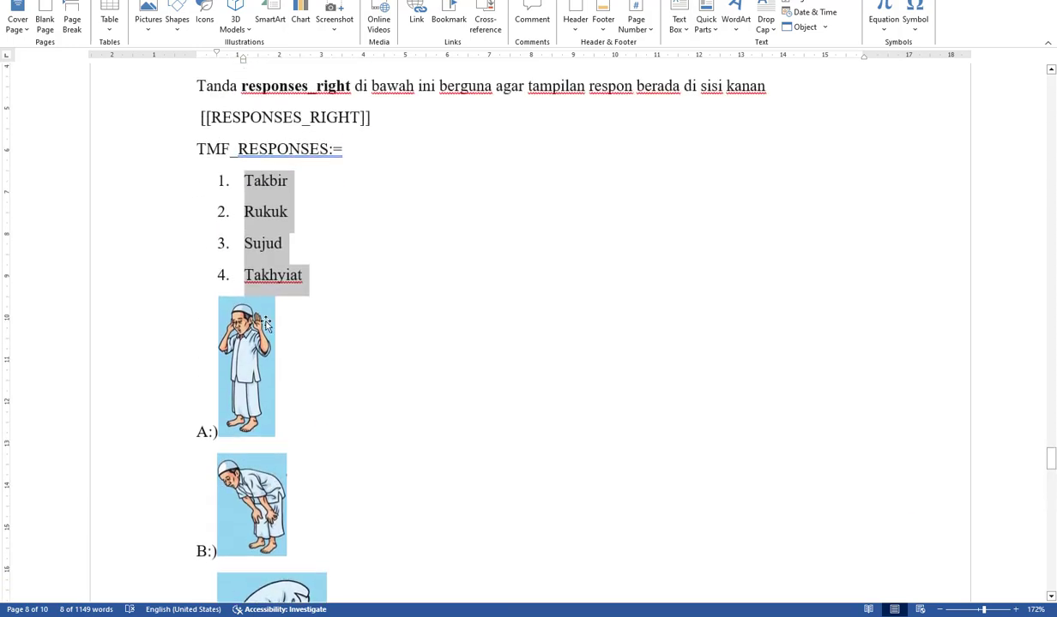
pyautogui.click(227, 382)
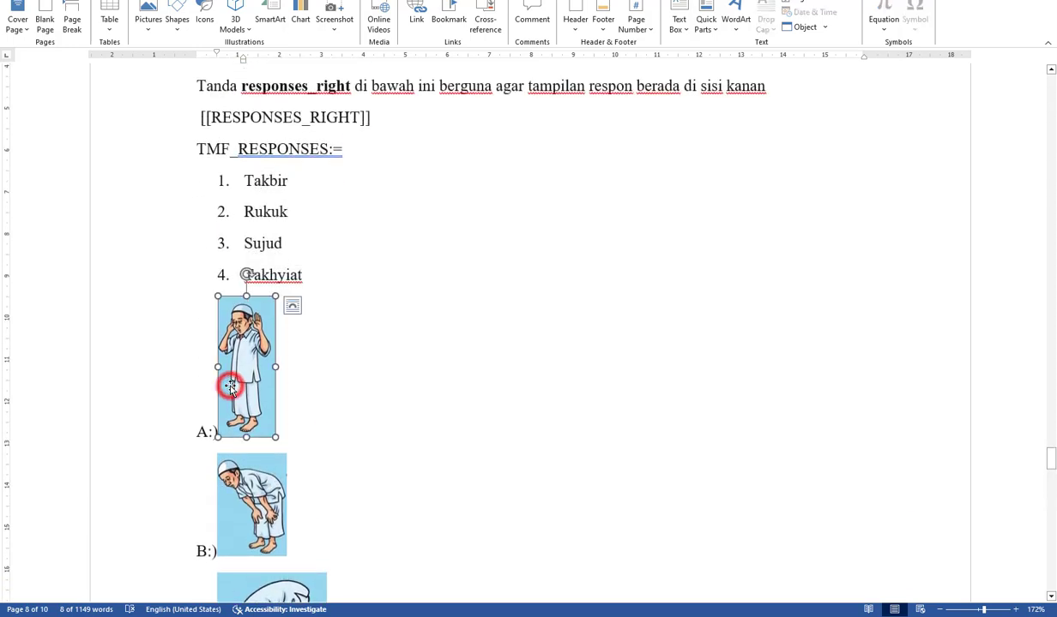
pyautogui.scroll(-6, 233, 484)
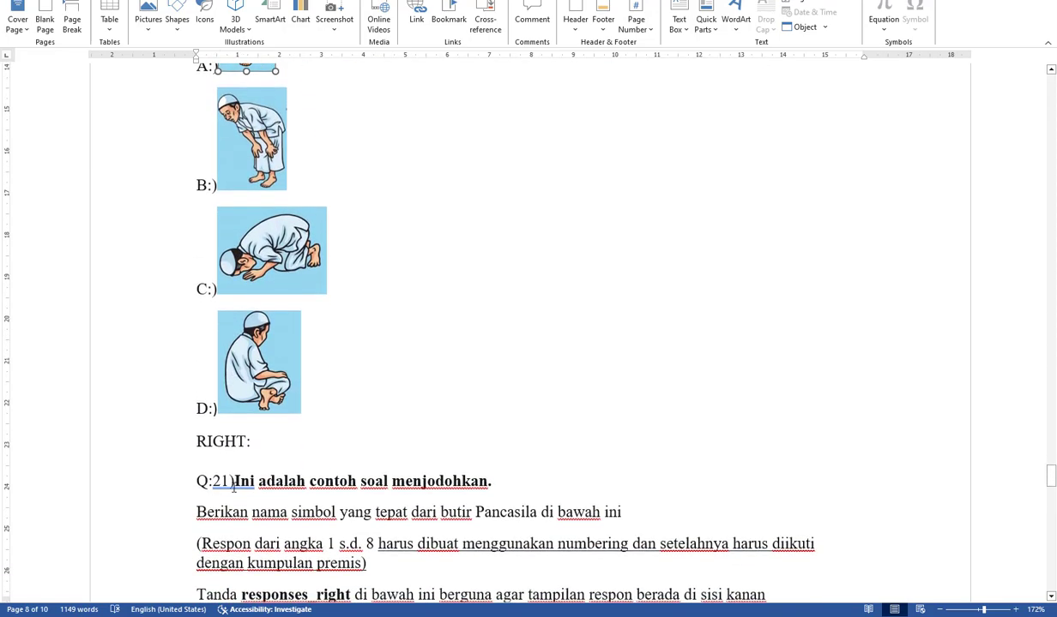
# - In question 21, highlight Bintang with Ketuhanan Yang Maha Esa and Rantai with Kemanusiaan yang adil dan beradab to compare the matching pairs
pyautogui.scroll(-3, 233, 484)
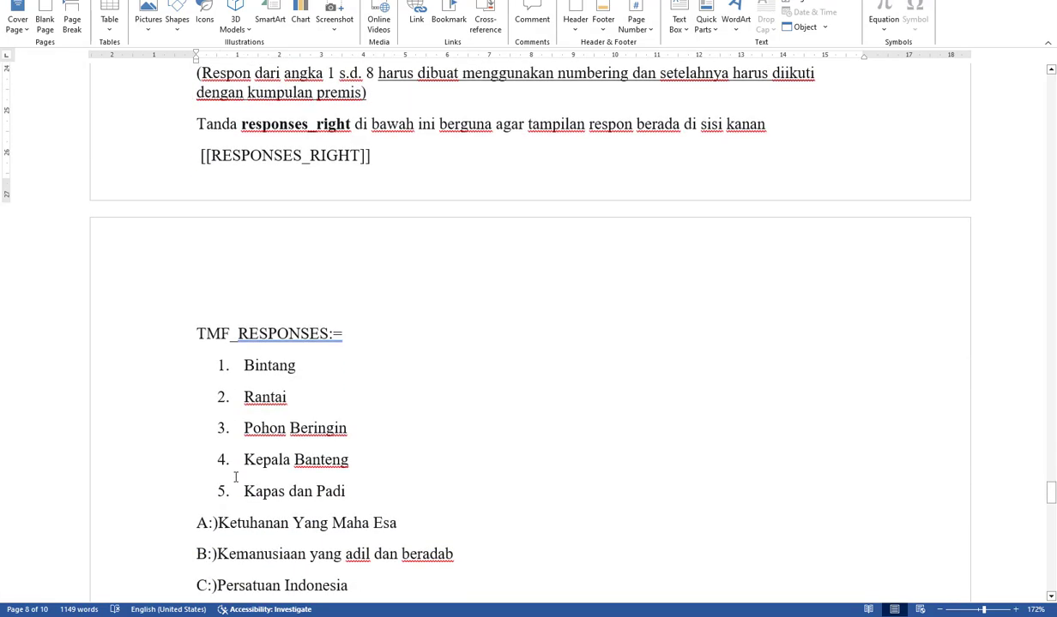
pyautogui.scroll(1, 235, 477)
pyautogui.scroll(-2, 235, 476)
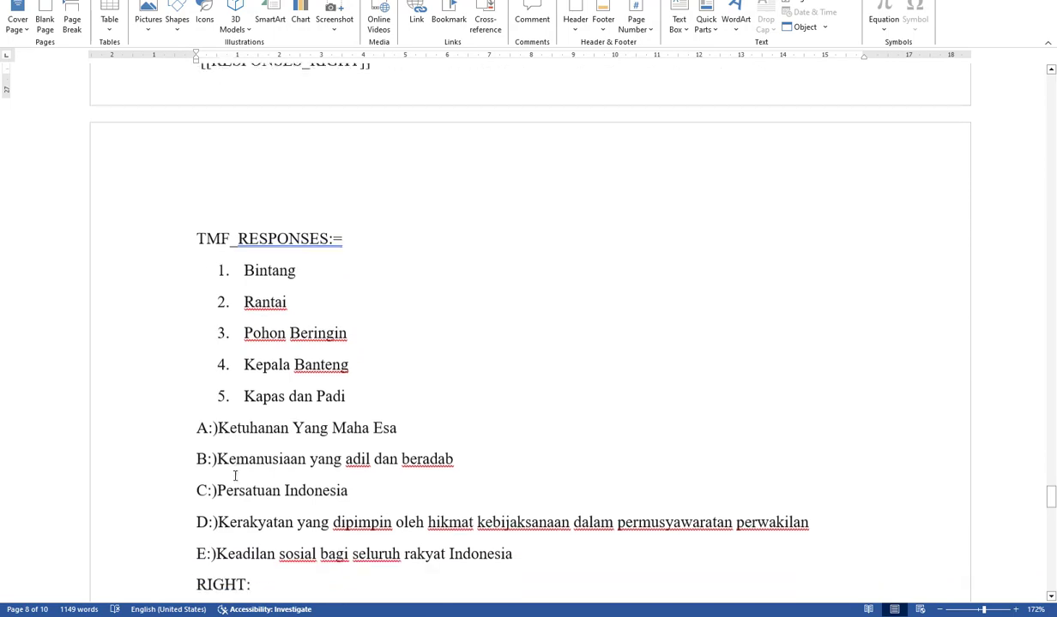
pyautogui.doubleClick(244, 266)
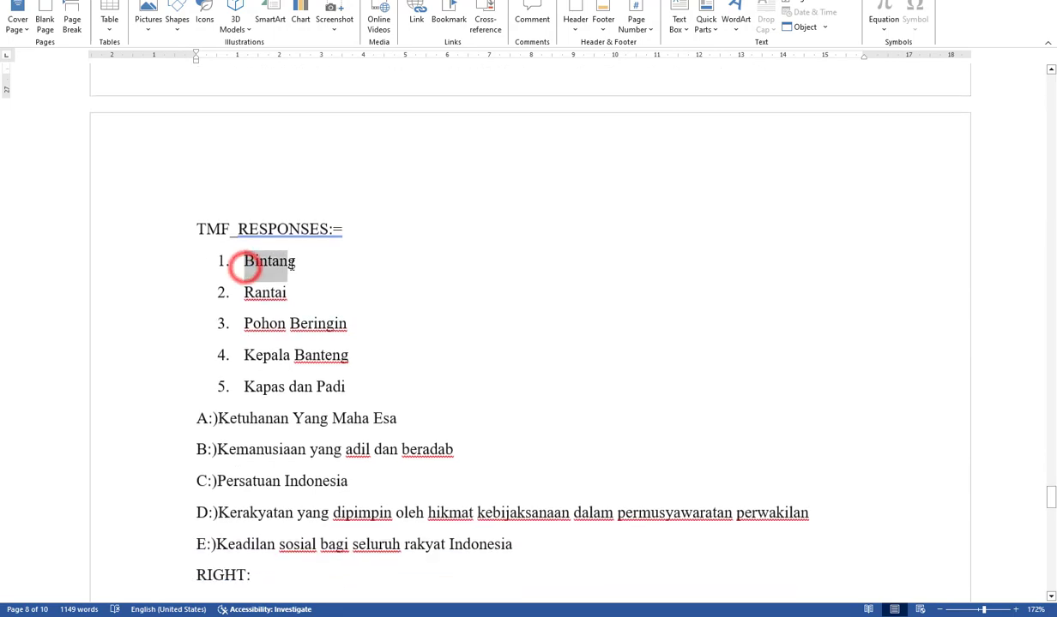
pyautogui.doubleClick(222, 420)
pyautogui.moveTo(295, 420); pyautogui.dragTo(396, 420)
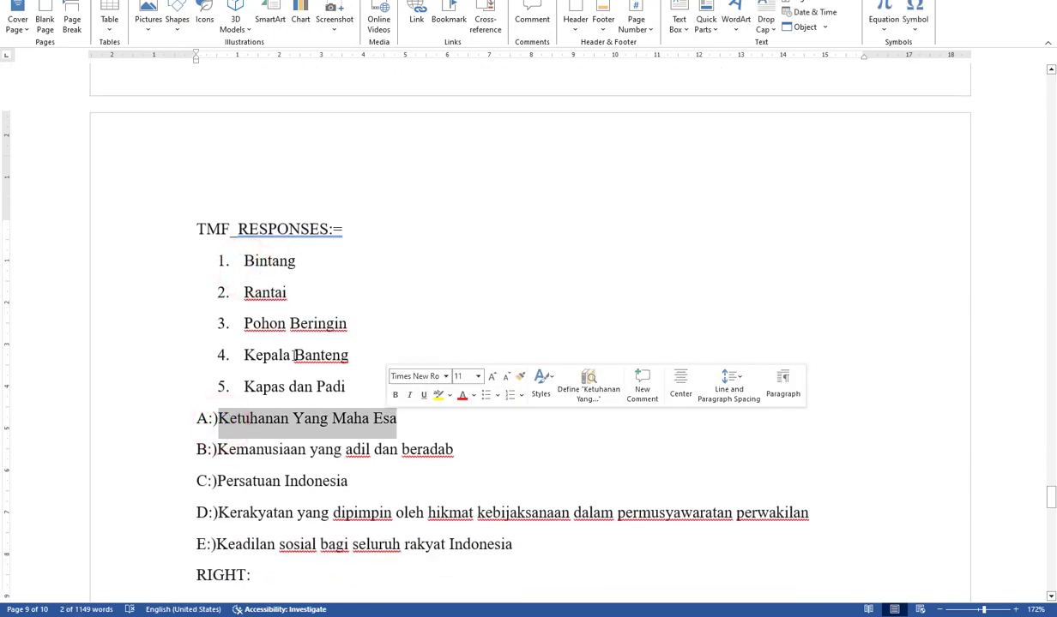
pyautogui.moveTo(243, 292); pyautogui.dragTo(292, 293)
pyautogui.moveTo(219, 450); pyautogui.dragTo(431, 458)
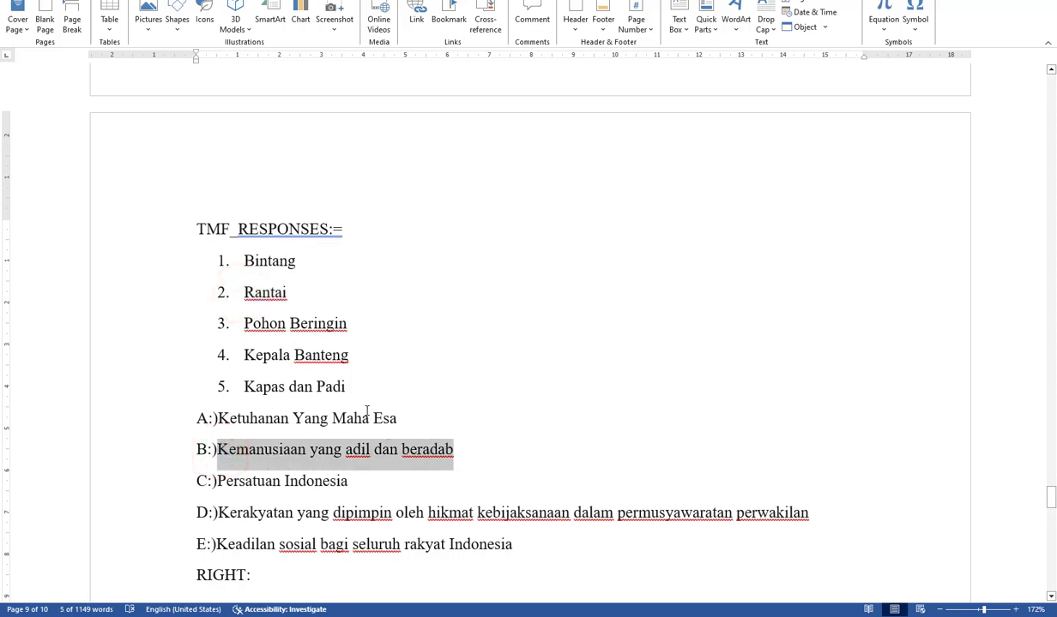
pyautogui.scroll(-3, 314, 386)
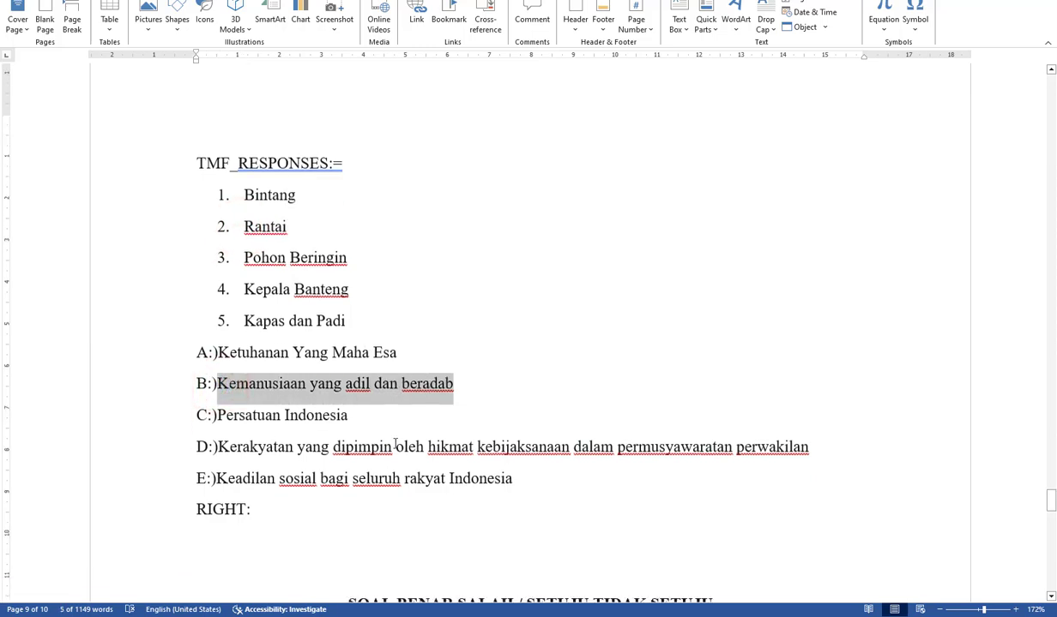
# - Return to question 20 and highlight the RIGHT: marker below its picture options
pyautogui.scroll(10, 317, 497)
pyautogui.scroll(10, 313, 458)
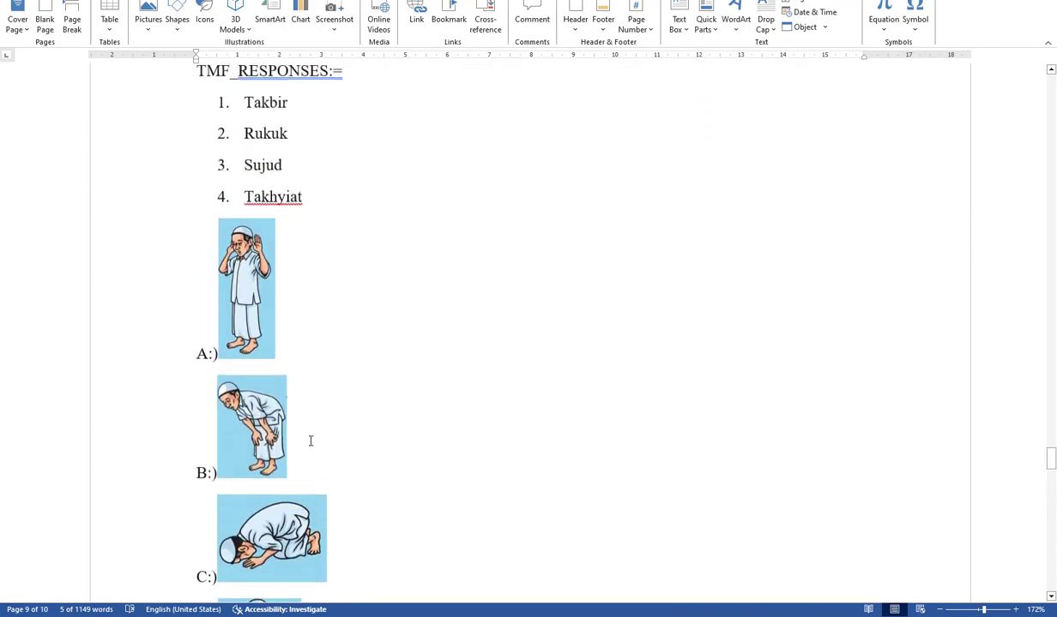
pyautogui.scroll(3, 310, 439)
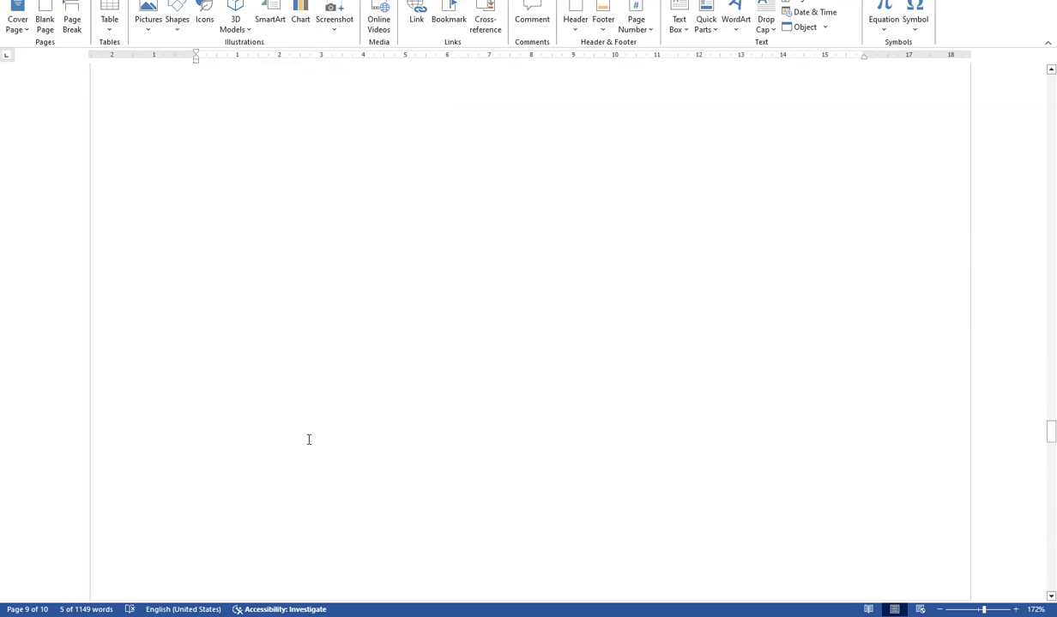
pyautogui.scroll(-8, 311, 438)
pyautogui.scroll(-5, 311, 437)
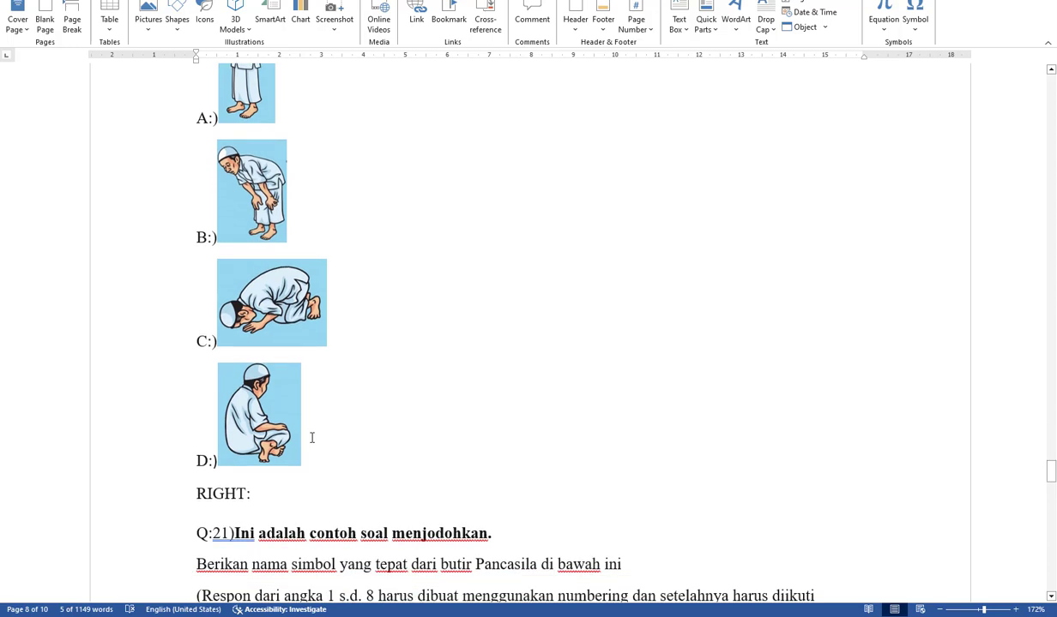
pyautogui.click(266, 393)
pyautogui.moveTo(266, 392); pyautogui.dragTo(195, 393)
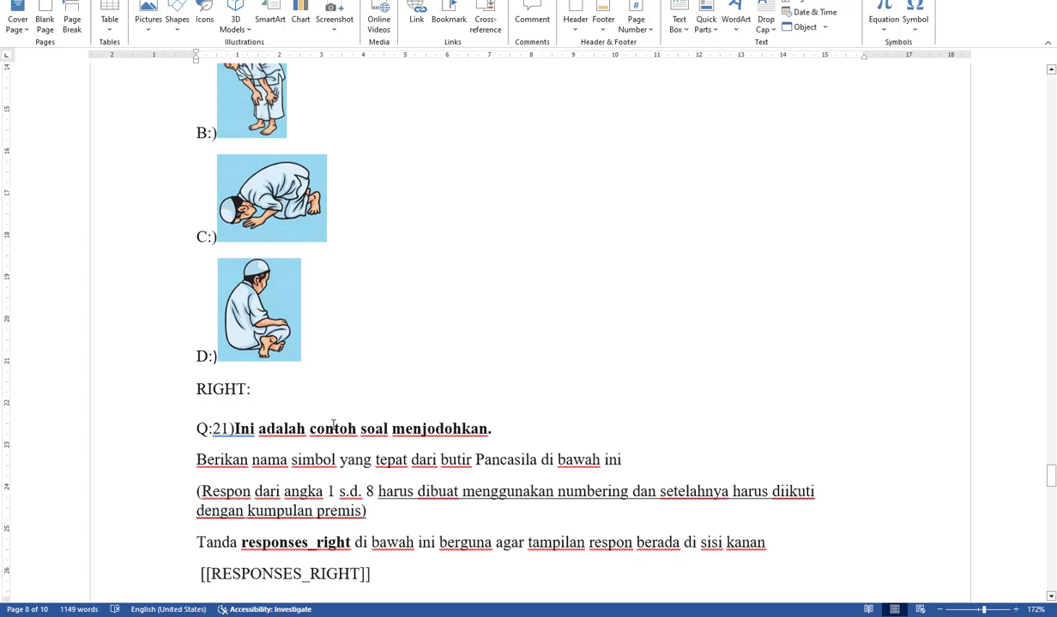
# - Point out how the Takbir, Rukuk and Sujud responses of question 20 pair with the pictures in options A, B and C
pyautogui.scroll(7, 322, 424)
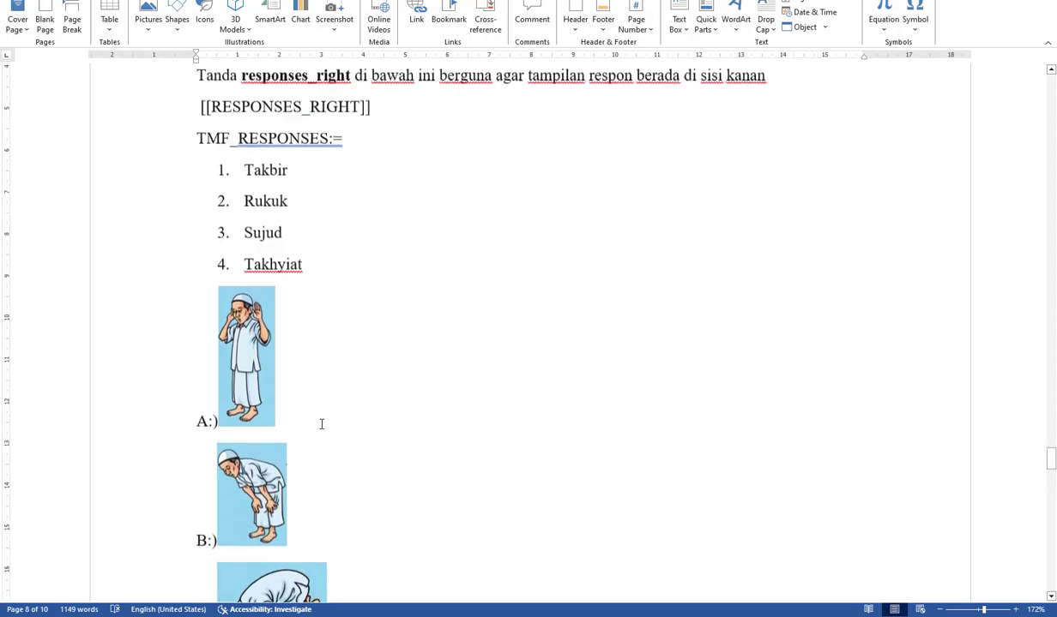
pyautogui.scroll(1, 290, 380)
pyautogui.click(262, 336)
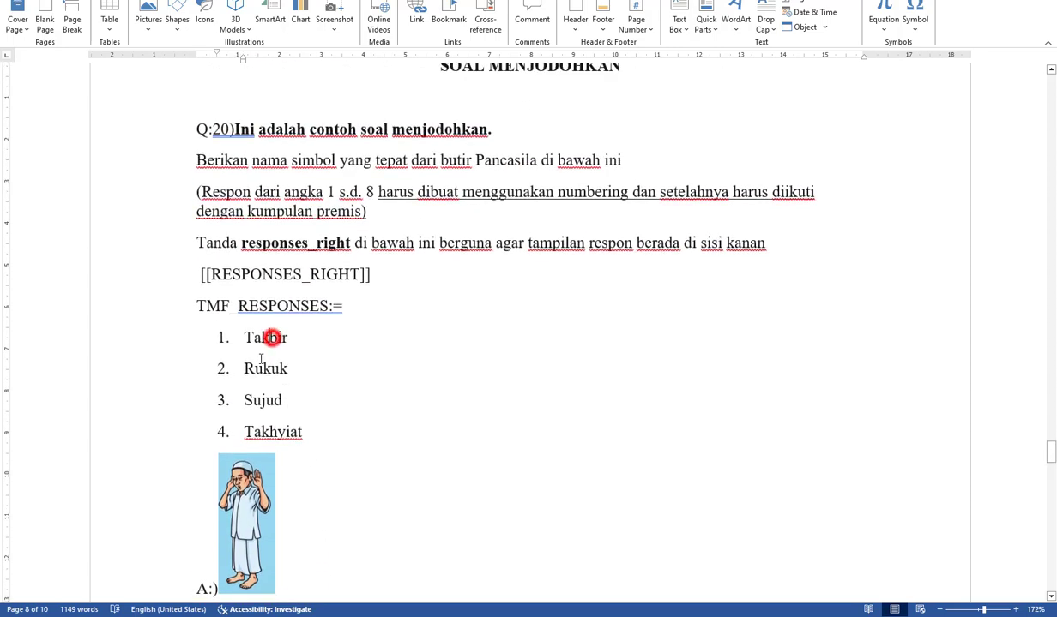
pyautogui.click(233, 529)
pyautogui.scroll(-5, 240, 519)
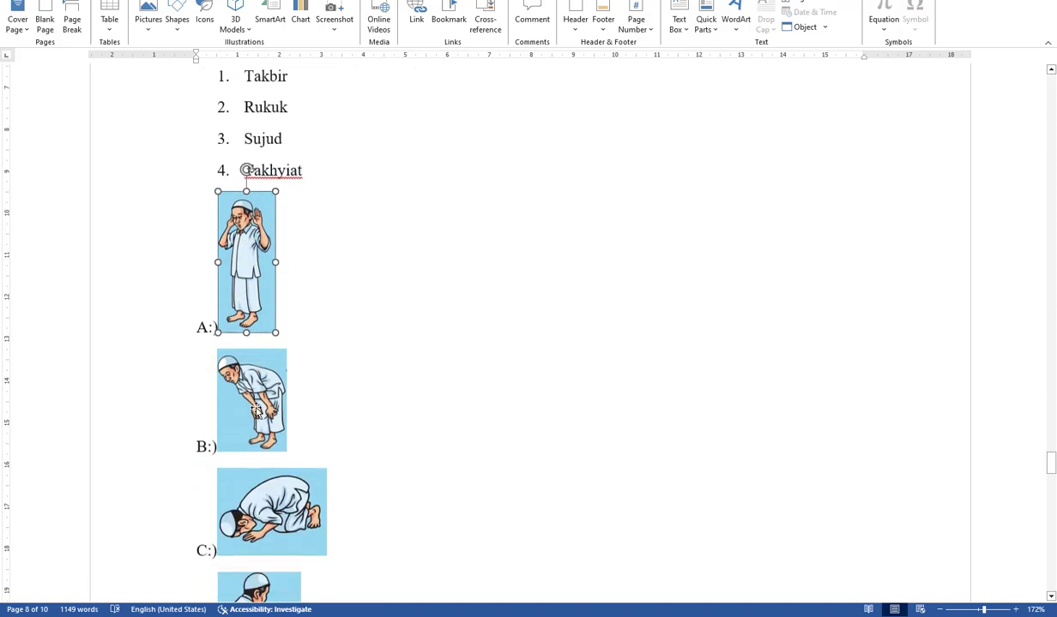
pyautogui.click(255, 409)
pyautogui.click(282, 136)
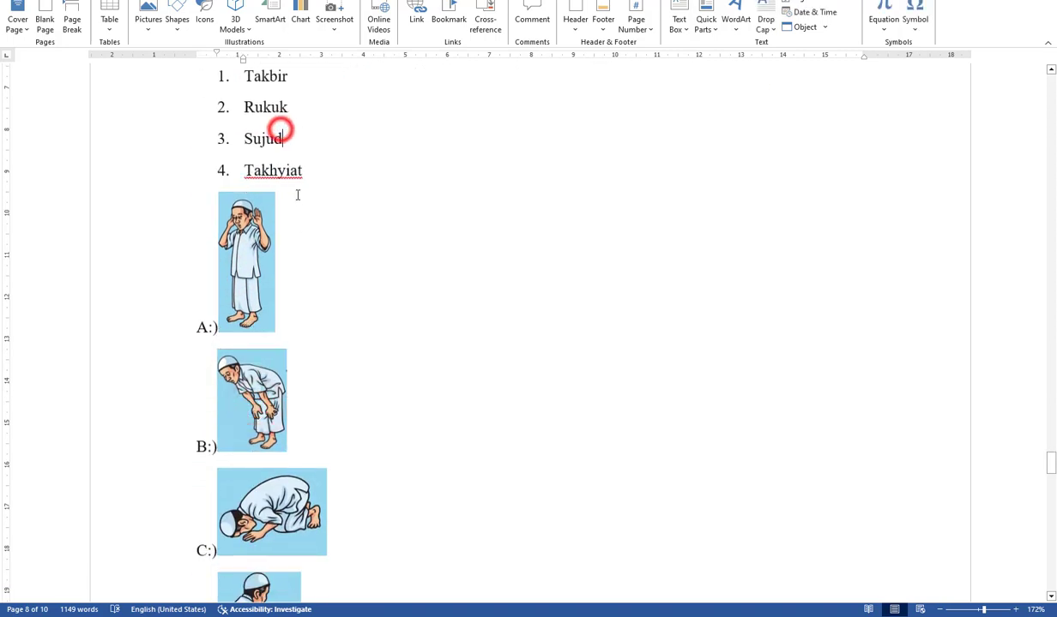
pyautogui.click(279, 506)
pyautogui.scroll(-15, 361, 481)
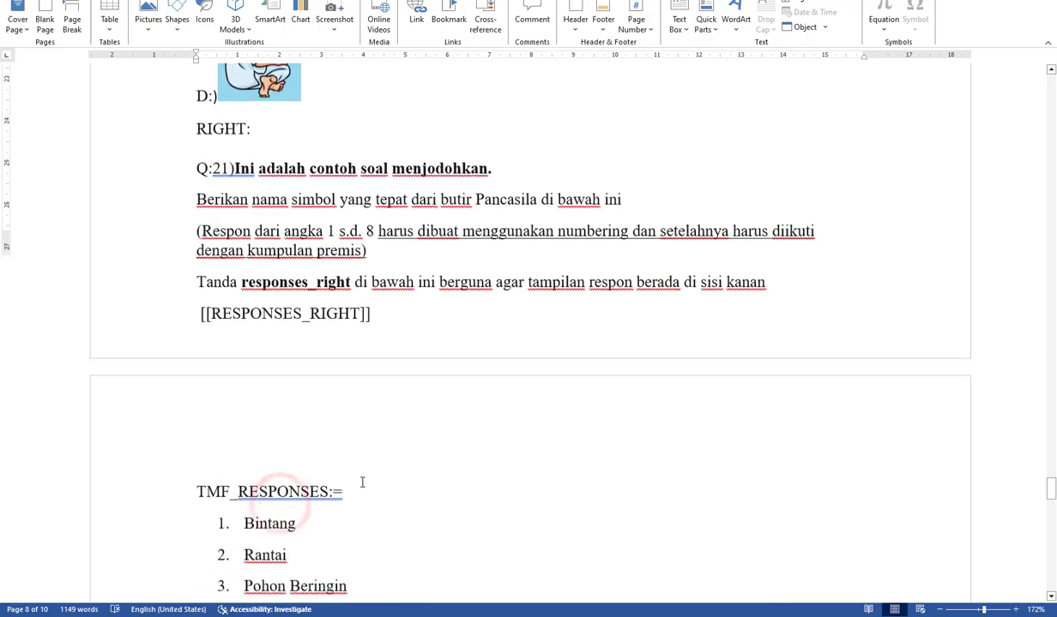
# - In question 22, move the sentence "Pilihlah pernyataan di bawah ini yang sesuai dengan data di atas" directly below the story and remove the blank line above option A
pyautogui.scroll(-4, 362, 483)
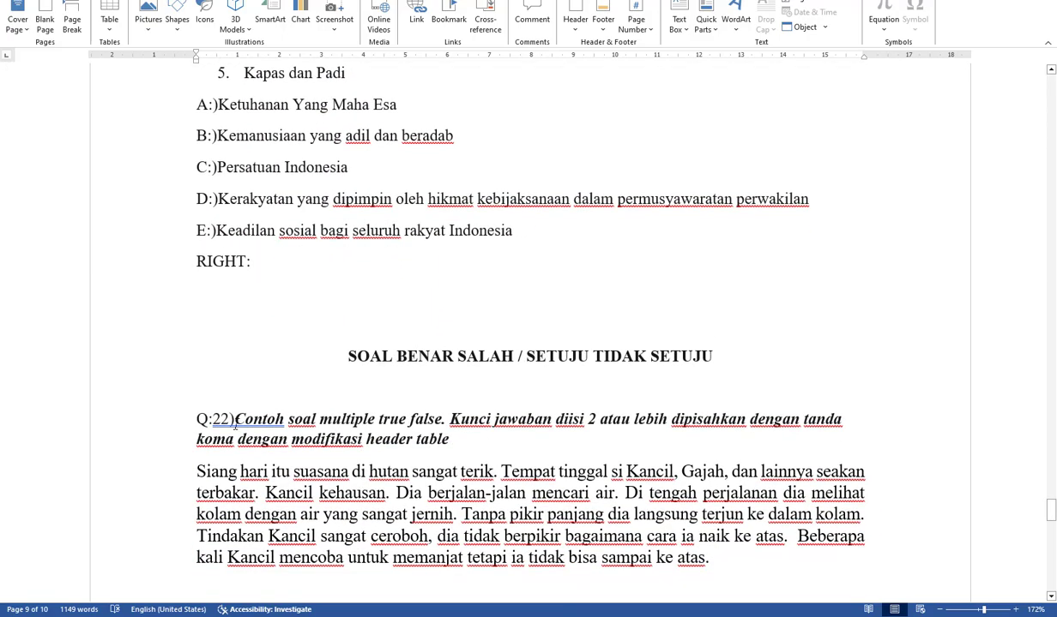
pyautogui.scroll(2, 270, 365)
pyautogui.scroll(6, 269, 365)
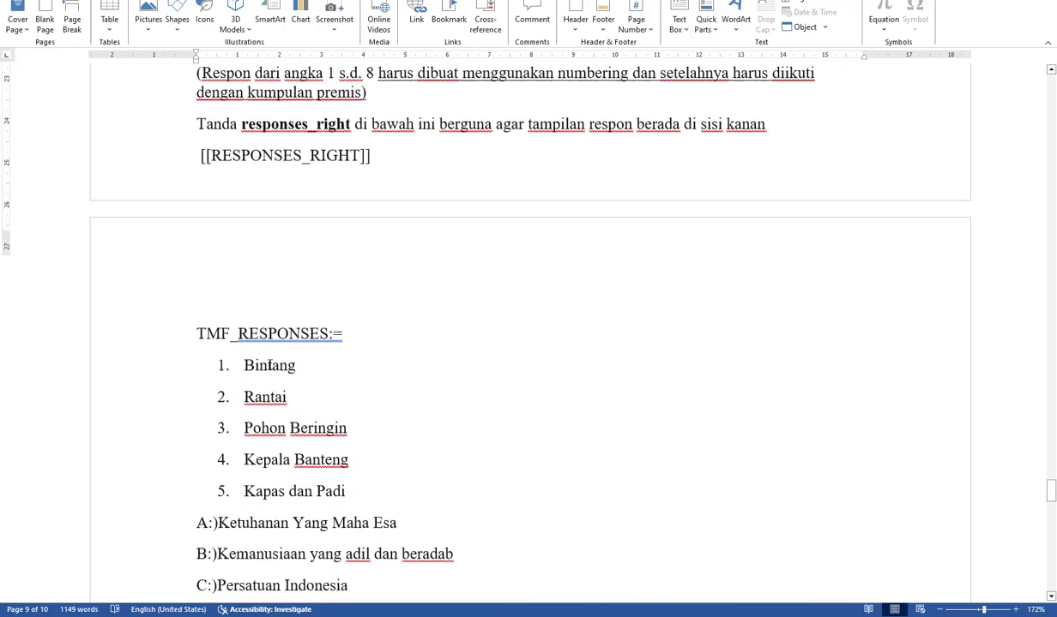
pyautogui.scroll(-10, 269, 396)
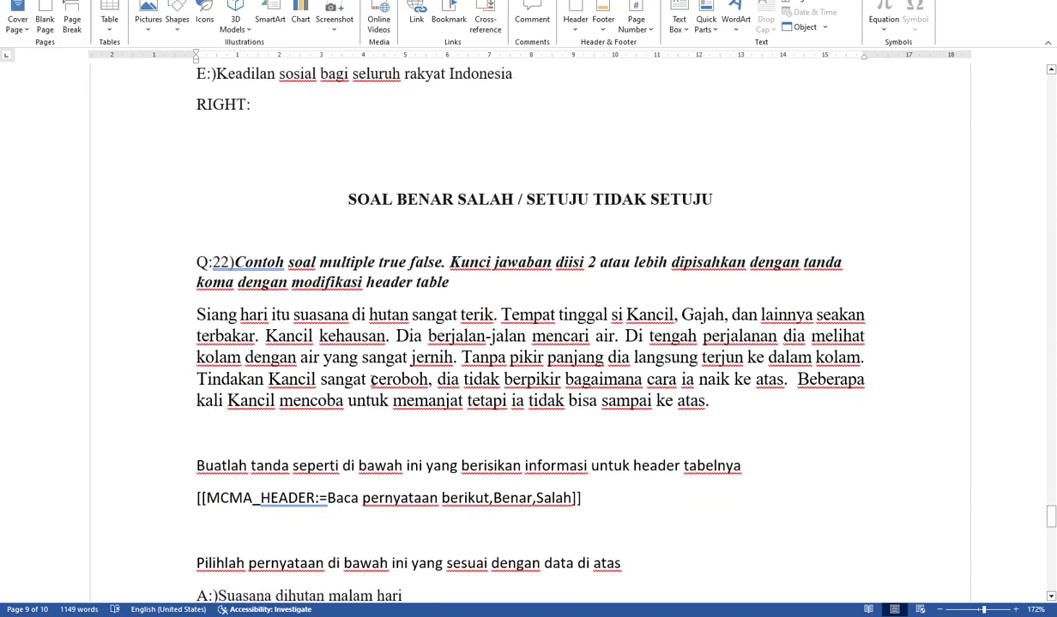
pyautogui.scroll(-3, 426, 364)
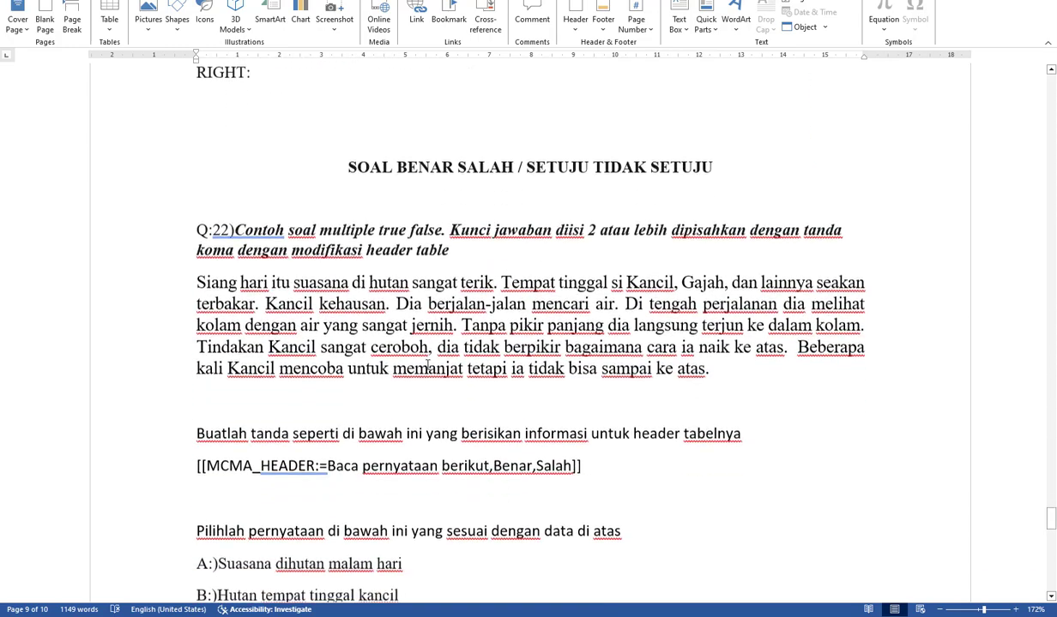
pyautogui.scroll(2, 426, 363)
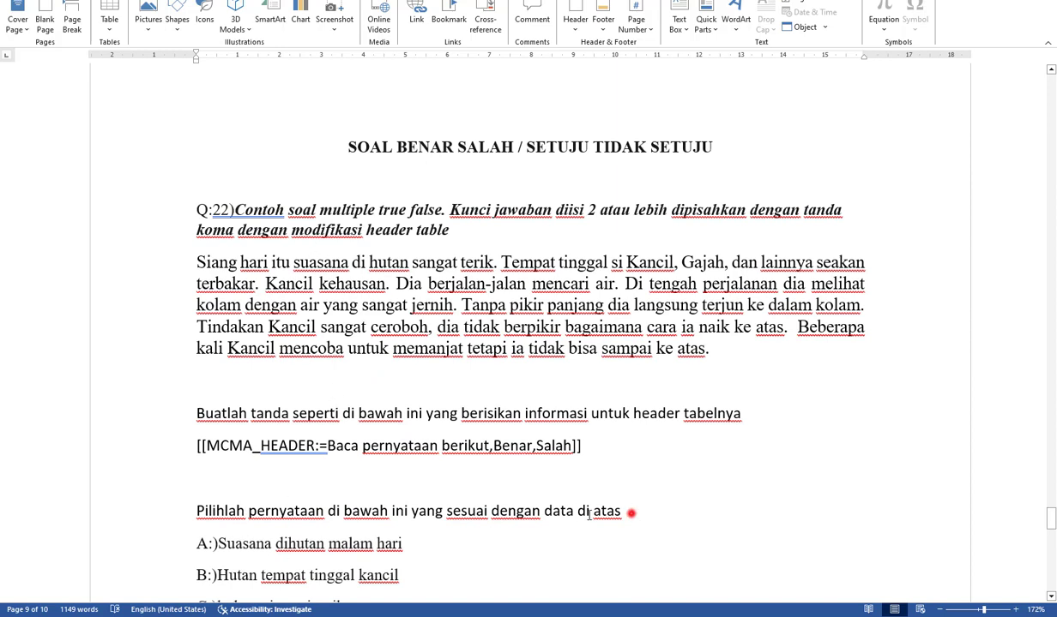
pyautogui.moveTo(630, 512); pyautogui.dragTo(226, 387)
pyautogui.click(224, 510)
pyautogui.press('Delete')
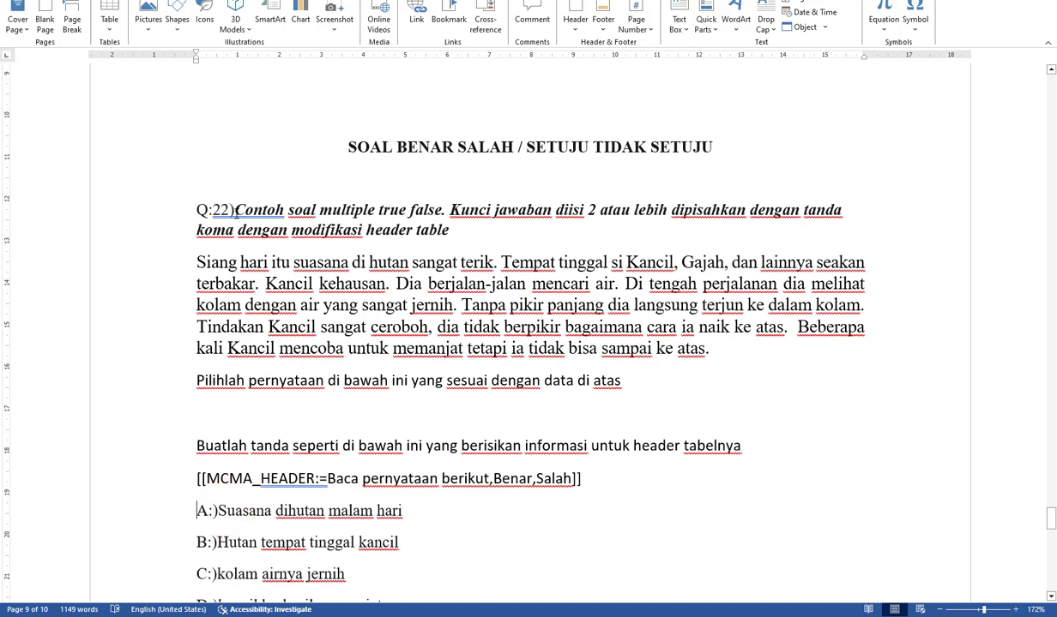
# - Delete the bold italic multiple true false explanation after Q:22) so the question starts with the story
pyautogui.moveTo(233, 209); pyautogui.dragTo(451, 239)
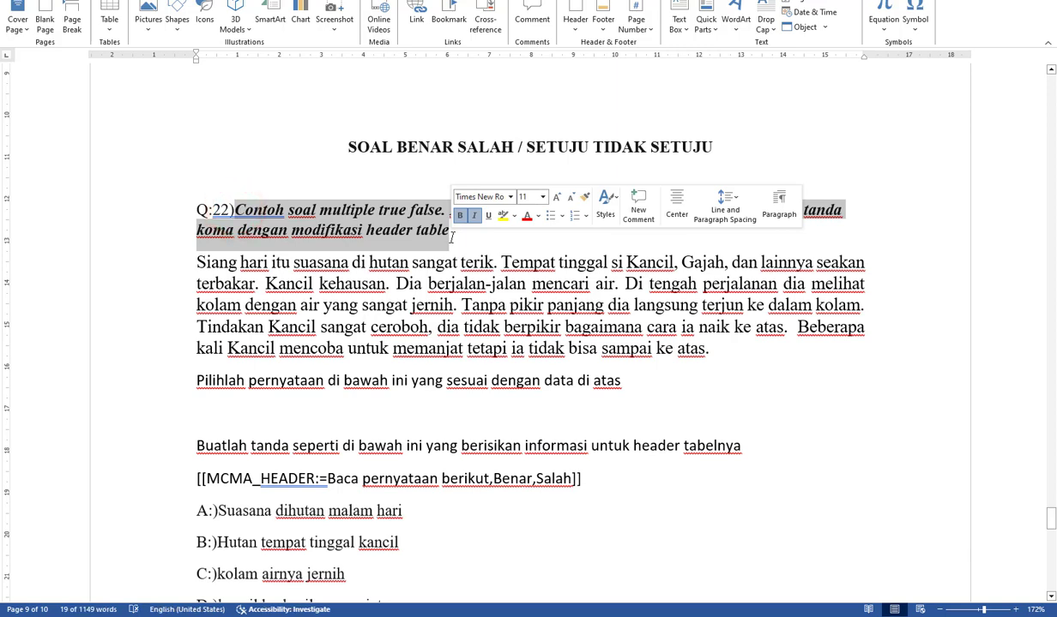
pyautogui.press('Delete')
pyautogui.press('Delete')
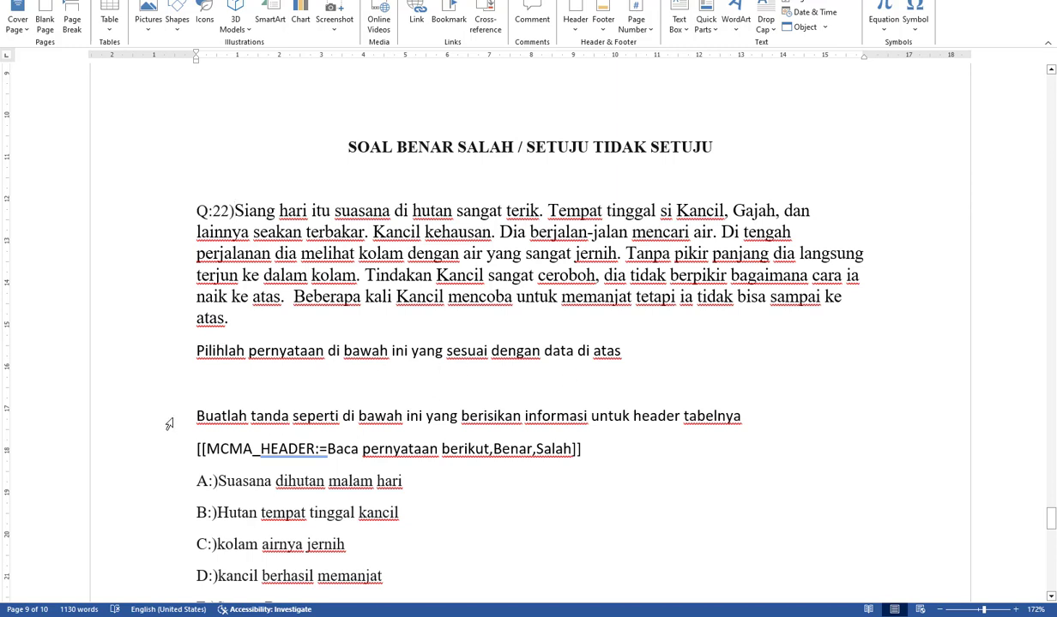
# - Enclose the instruction "Buatlah tanda seperti di bawah ini..." above the MCMA_HEADER marker in parentheses and format it italic and bold
pyautogui.scroll(-3, 176, 416)
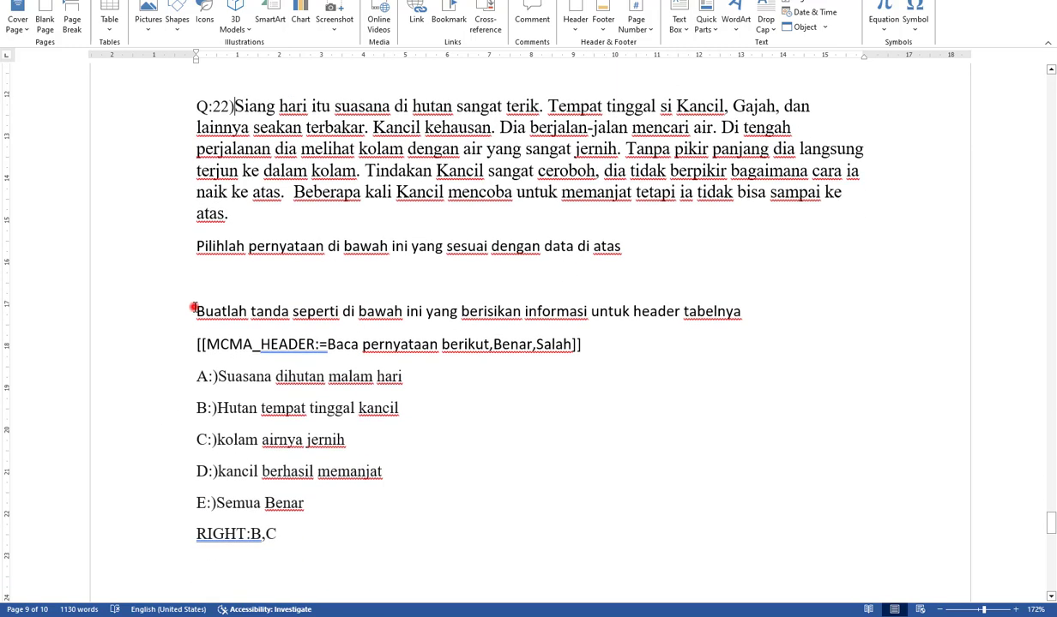
pyautogui.click(194, 308)
pyautogui.write('(')
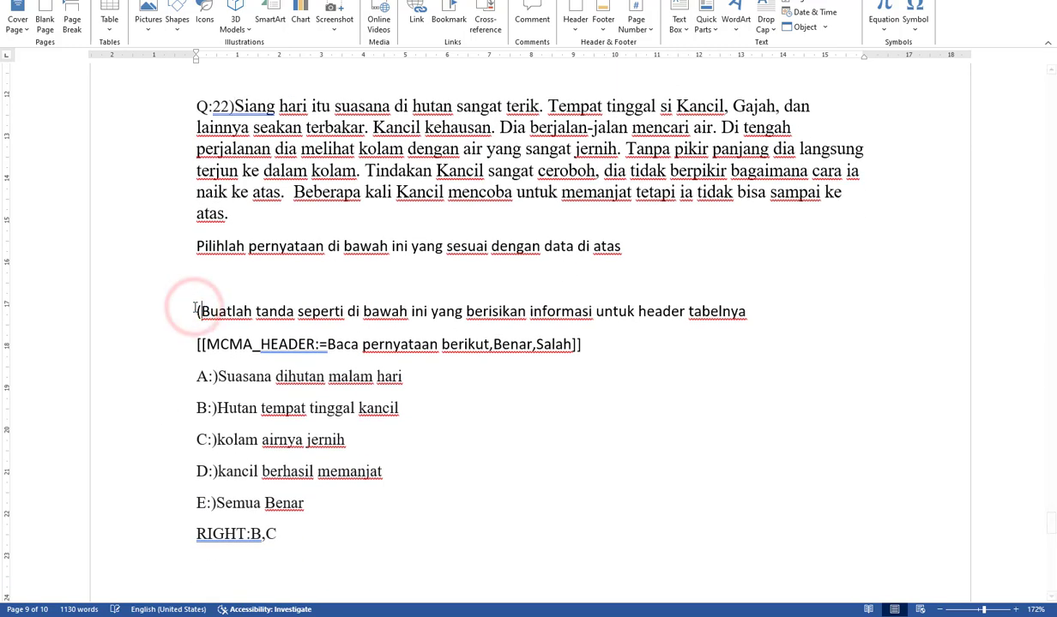
pyautogui.click(790, 317)
pyautogui.write(')')
pyautogui.moveTo(745, 311); pyautogui.dragTo(177, 288)
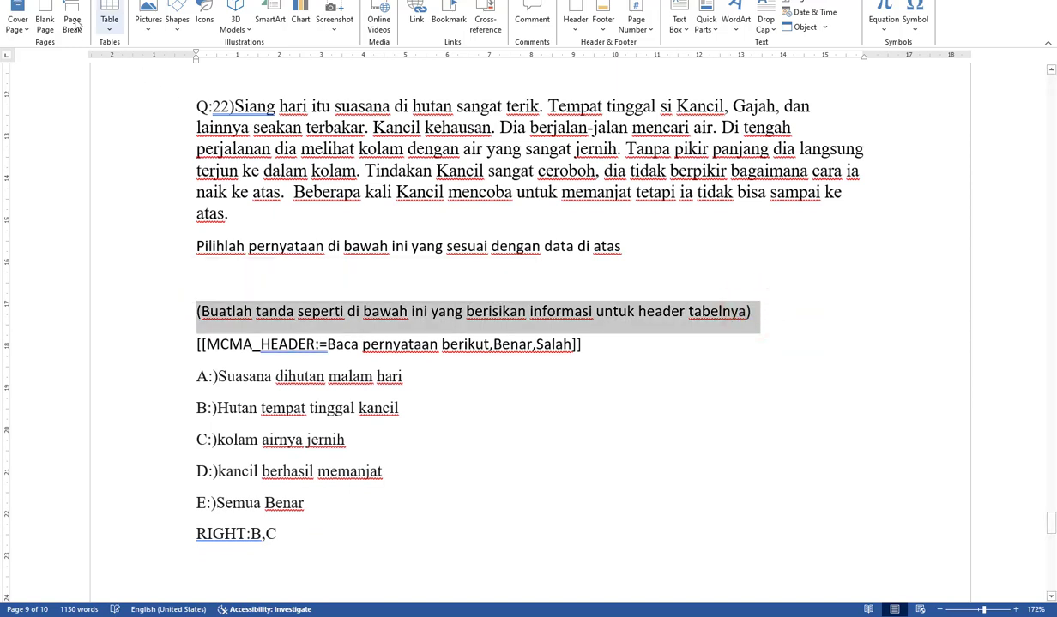
pyautogui.click(56, 1)
pyautogui.click(131, 22)
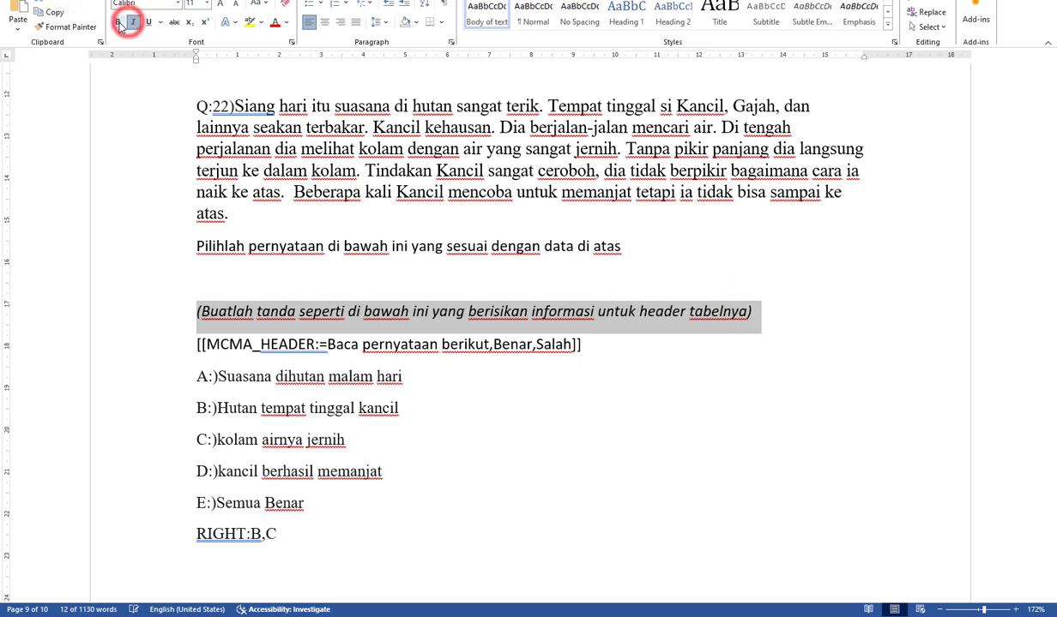
pyautogui.click(119, 23)
pyautogui.click(566, 353)
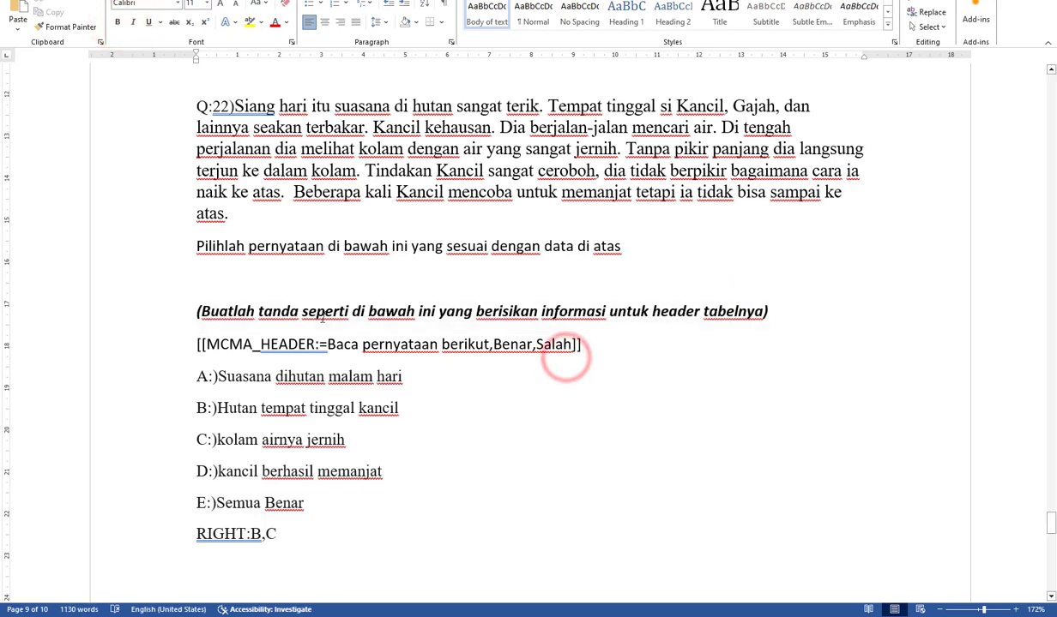
# - Point out the header texts "Baca pernyataan berikut", "Benar" and "Salah" in question 22's MCMA_HEADER marker, briefly checking the TCExam page
pyautogui.scroll(-3, 656, 276)
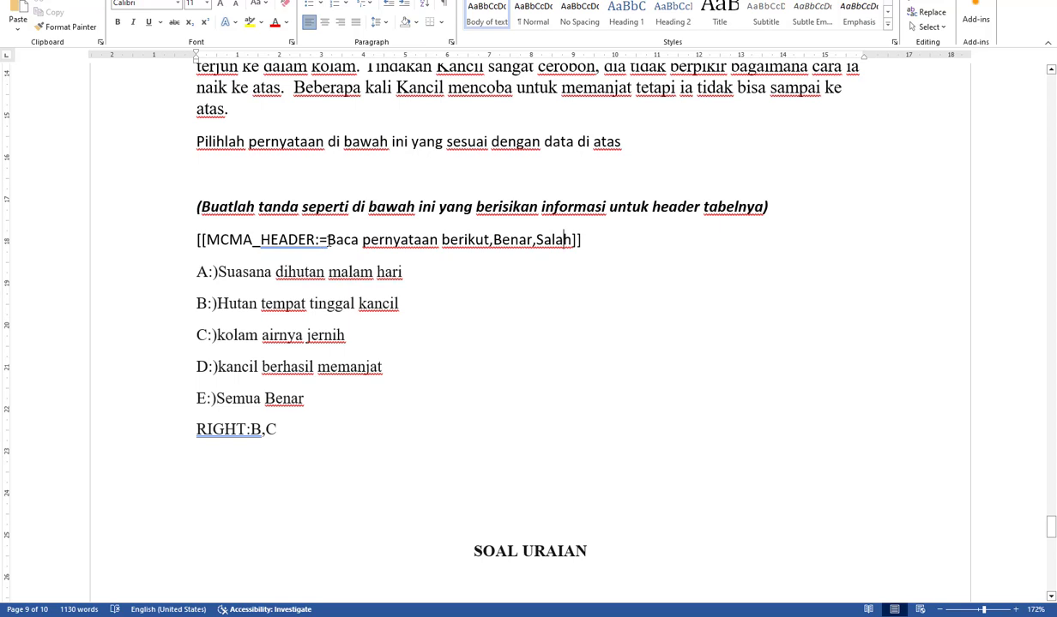
pyautogui.moveTo(328, 240); pyautogui.dragTo(477, 242)
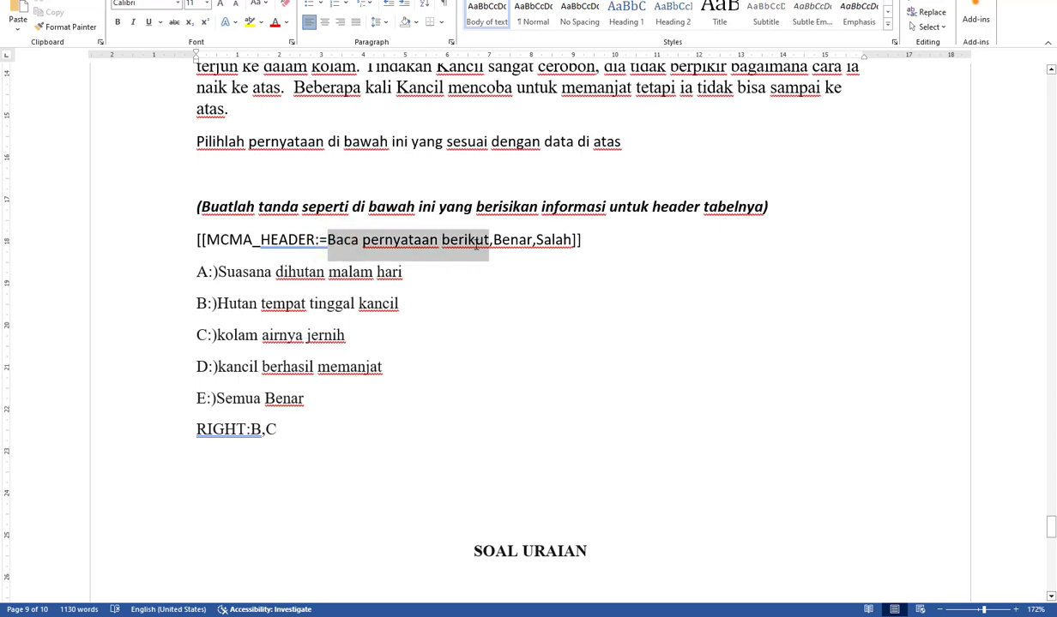
pyautogui.click(368, 239)
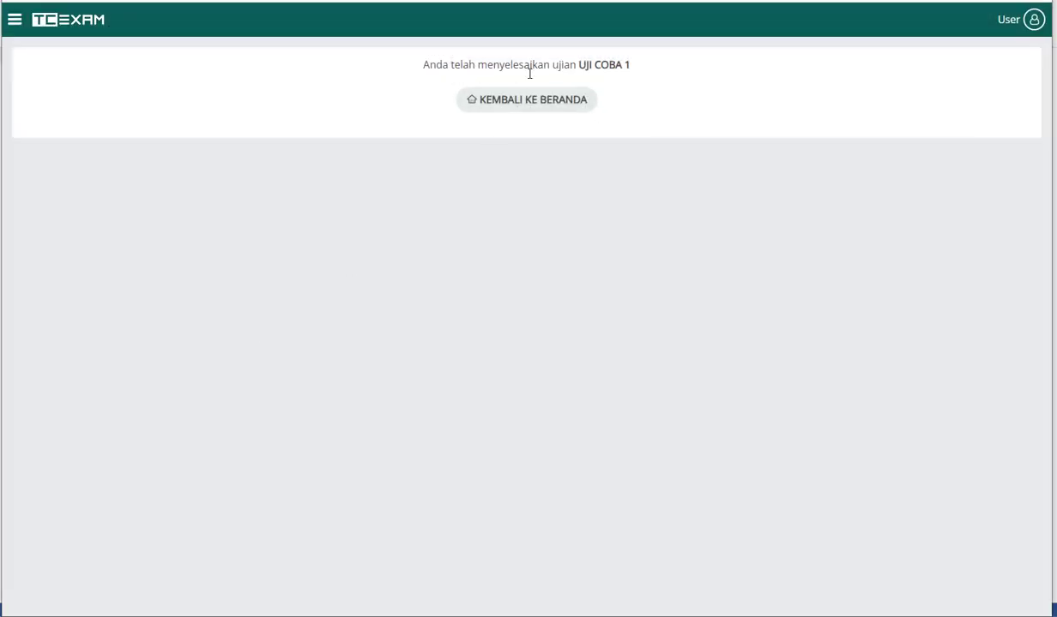
pyautogui.click(524, 110)
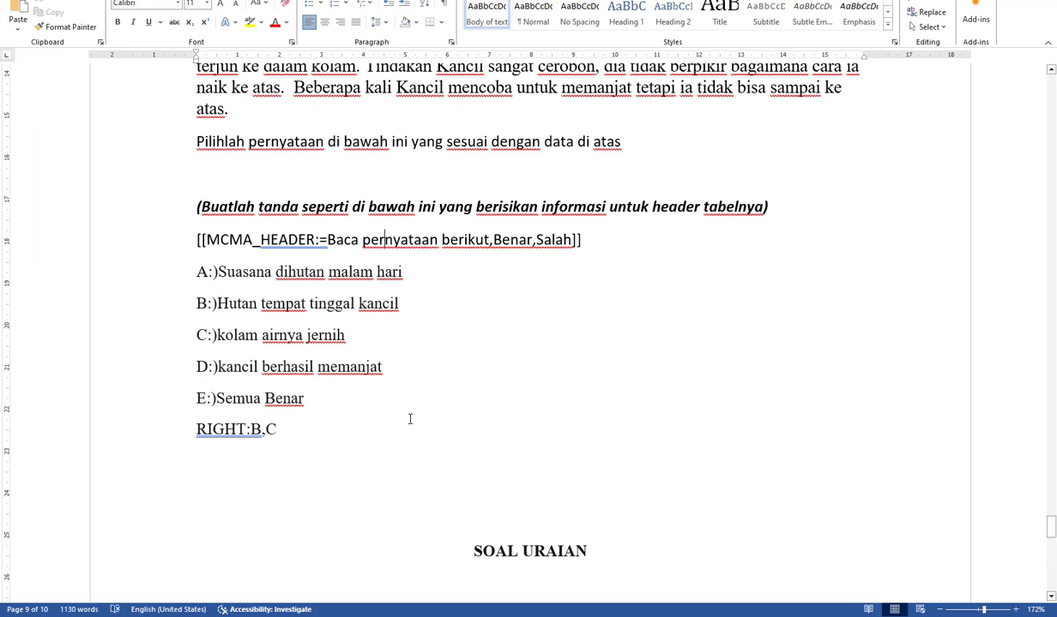
pyautogui.moveTo(329, 240); pyautogui.dragTo(533, 240)
pyautogui.doubleClick(537, 245)
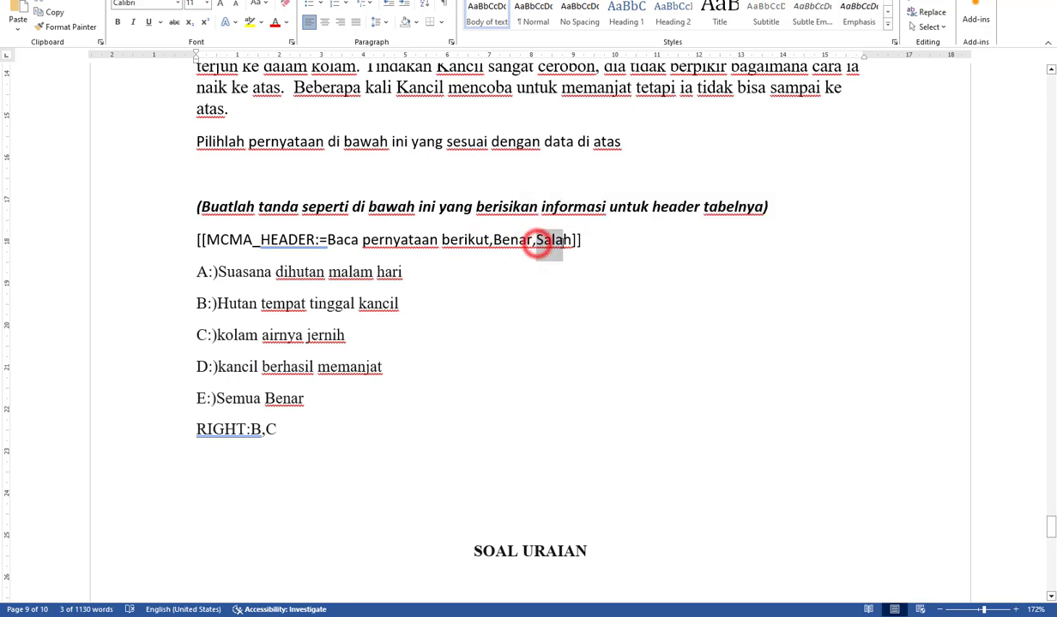
pyautogui.moveTo(494, 241); pyautogui.dragTo(571, 241)
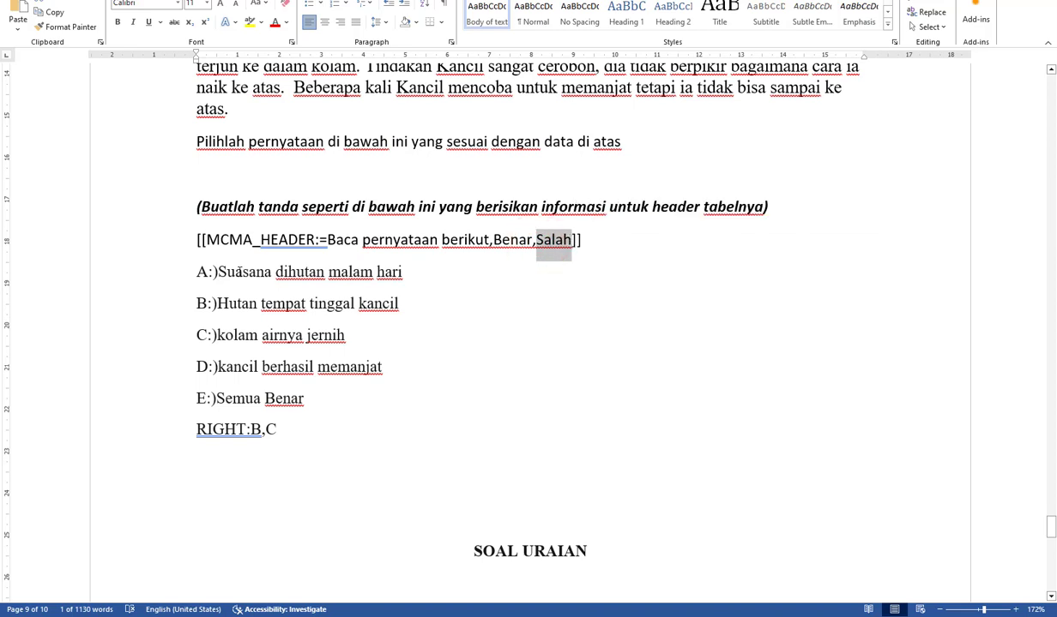
# - Point out the option markers A to E that hold the statements of question 22
pyautogui.click(223, 273)
pyautogui.doubleClick(201, 272)
pyautogui.click(201, 303)
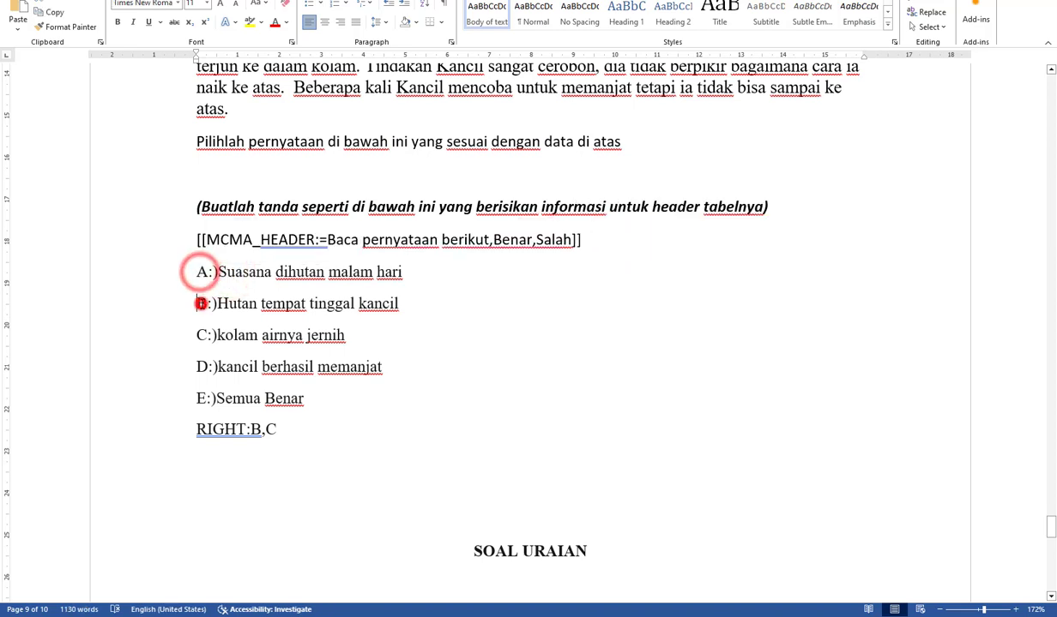
pyautogui.click(199, 337)
pyautogui.click(198, 370)
pyautogui.click(198, 399)
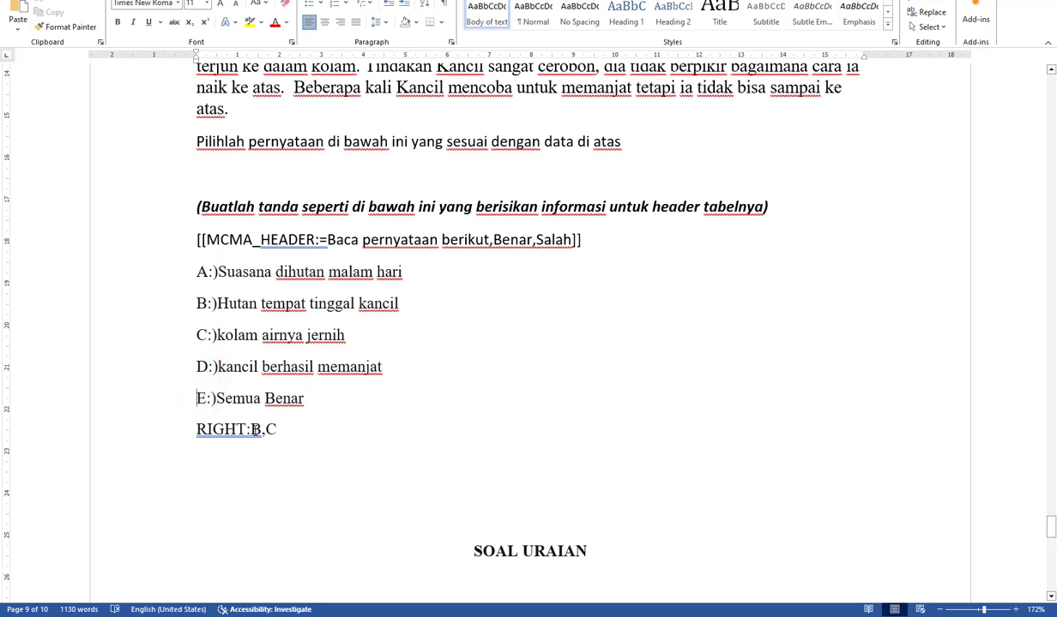
# - Point out the correct answers B and C in the RIGHT line of question 22
pyautogui.doubleClick(254, 430)
pyautogui.hotkey('ctrl', 'b')
pyautogui.doubleClick(269, 430)
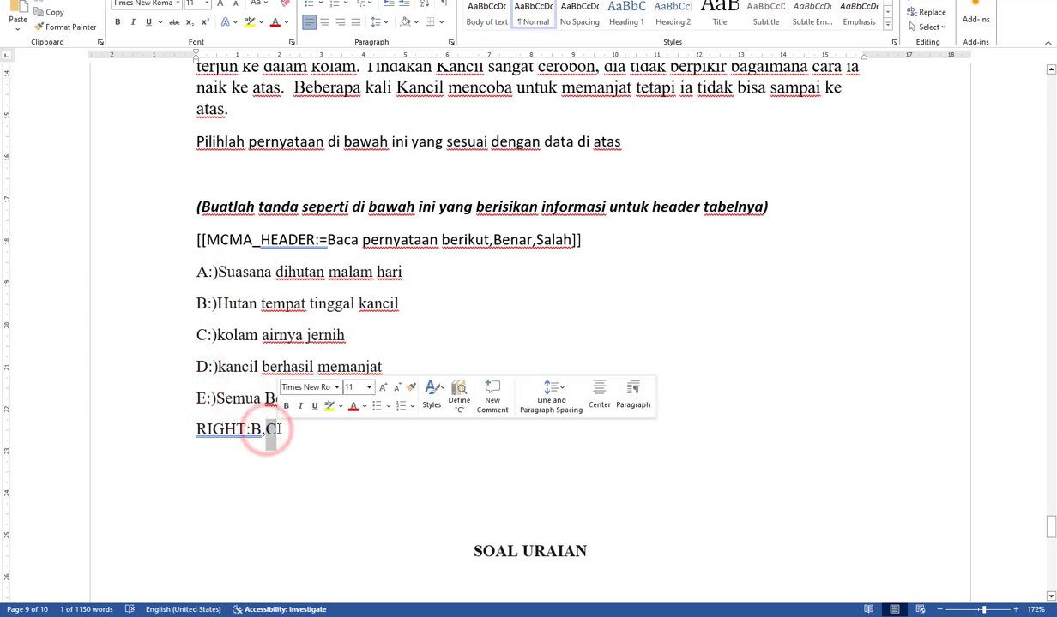
pyautogui.doubleClick(253, 429)
pyautogui.hotkey('ctrl', 'b')
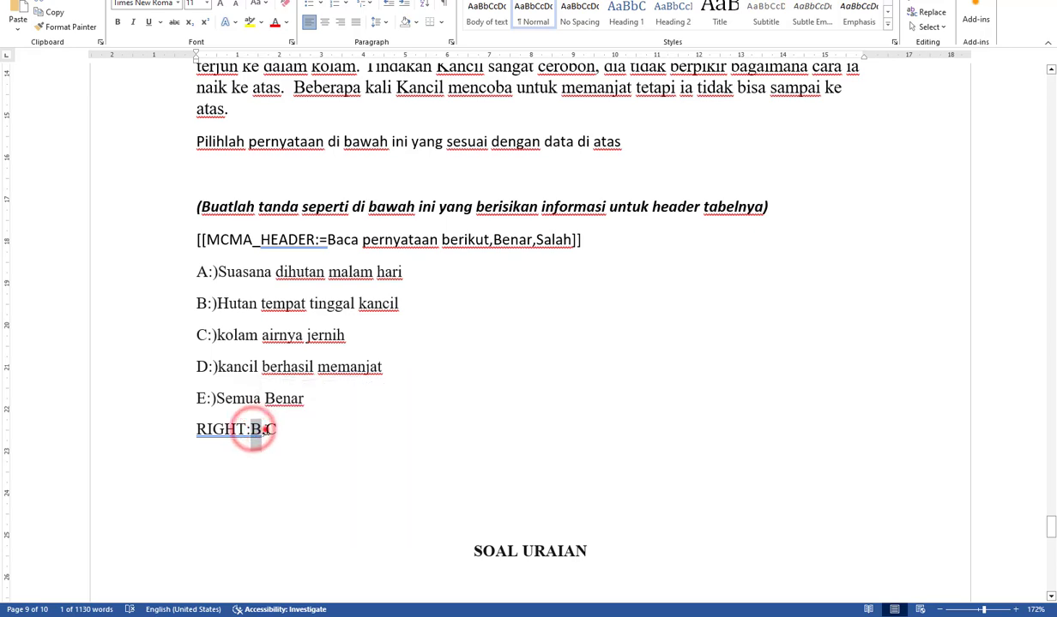
pyautogui.doubleClick(266, 429)
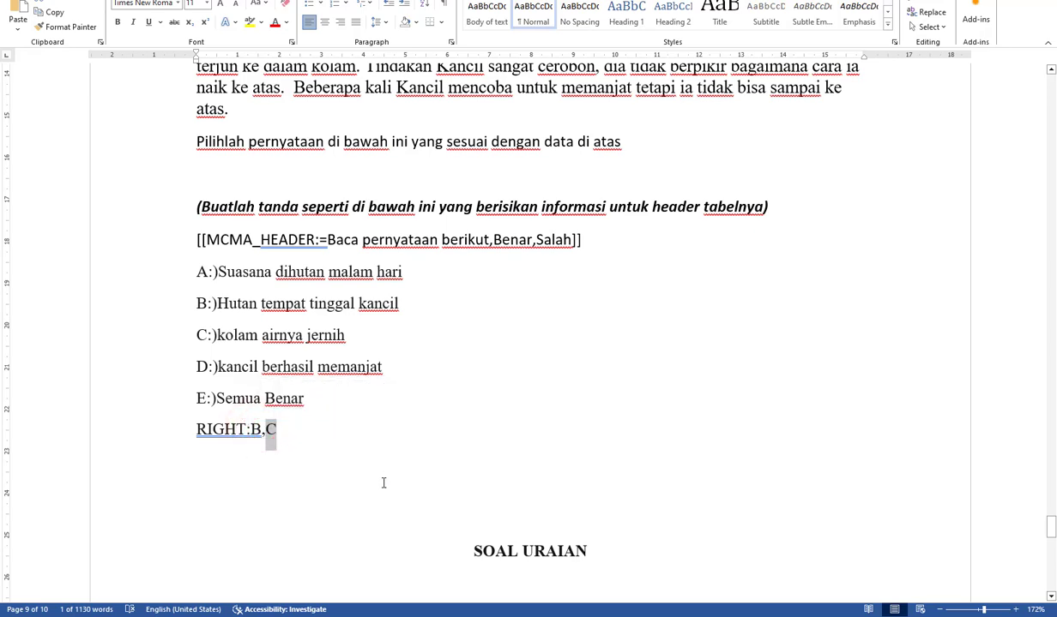
# - Insert blank lines above the "SOAL URAIAN" heading so it starts on the next page with its questions
pyautogui.scroll(3, 265, 335)
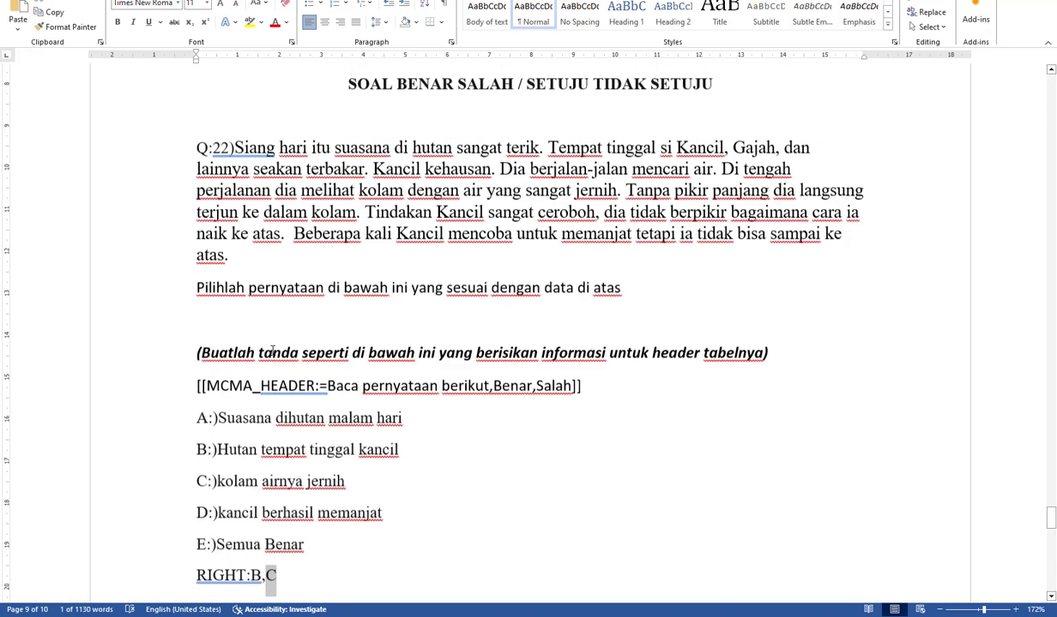
pyautogui.scroll(-1, 271, 348)
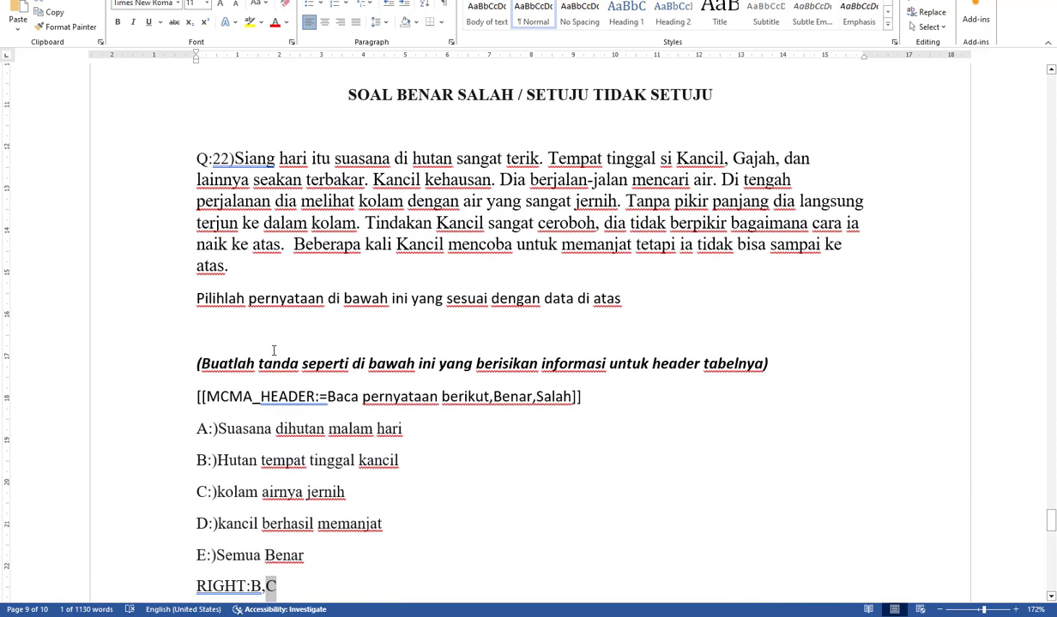
pyautogui.scroll(-7, 274, 350)
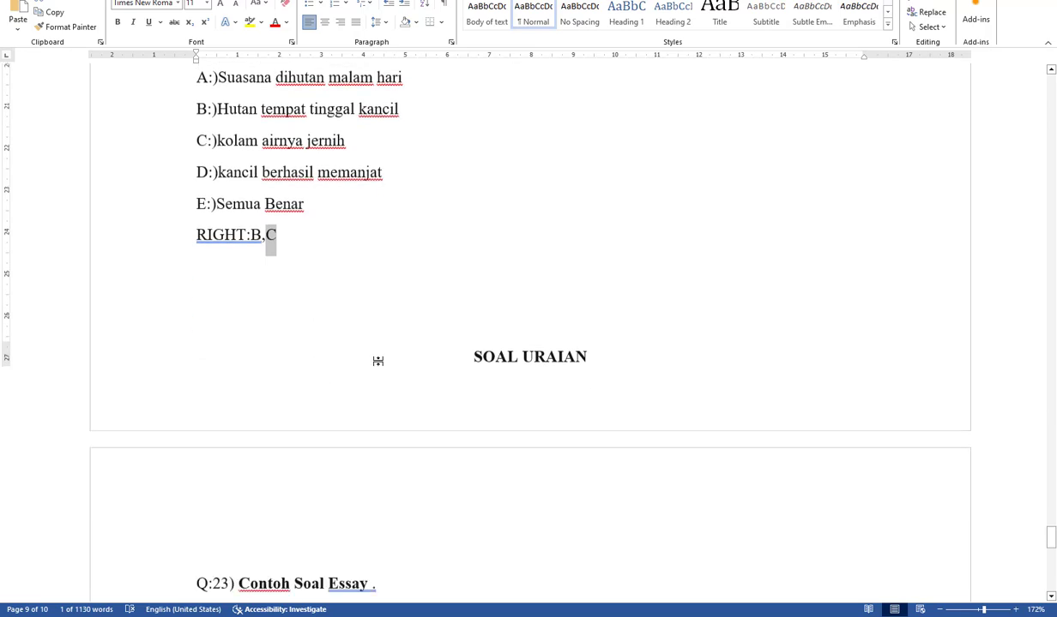
pyautogui.click(464, 297)
pyautogui.press('Return')
pyautogui.press('Return')
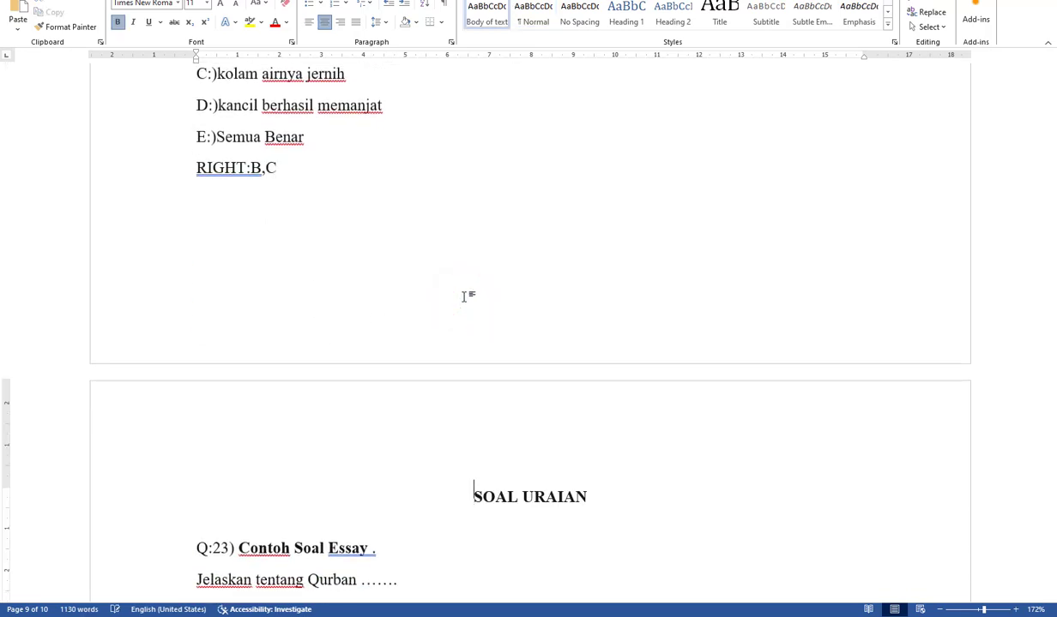
# - Replace the word "Essay" with "URAIAN" in the bold labels of questions 23, 24 and 25
pyautogui.scroll(-3, 515, 384)
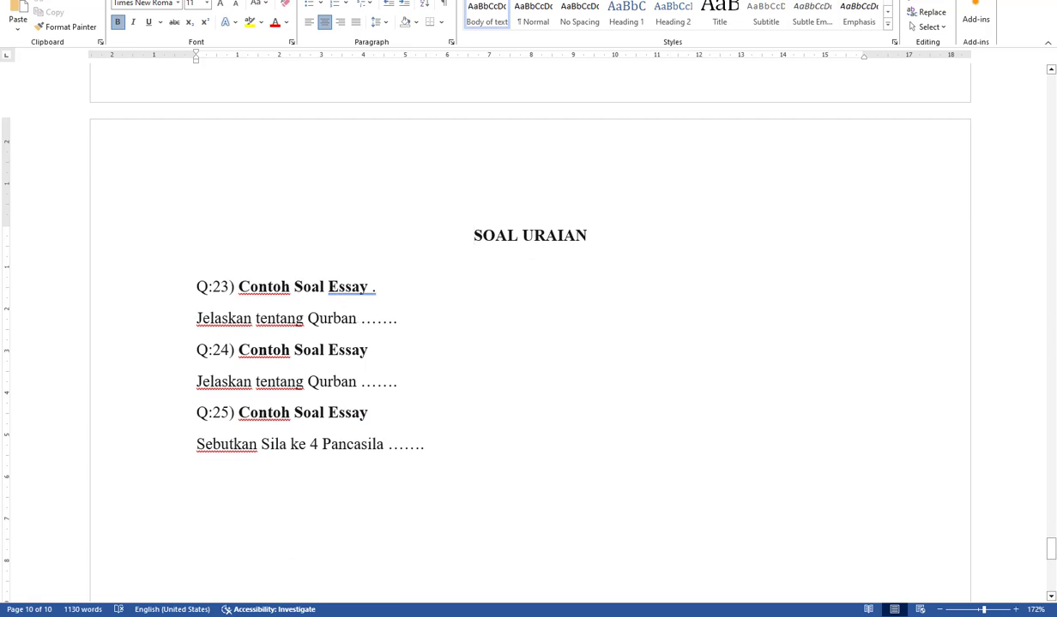
pyautogui.moveTo(331, 285); pyautogui.dragTo(361, 291)
pyautogui.write('U')
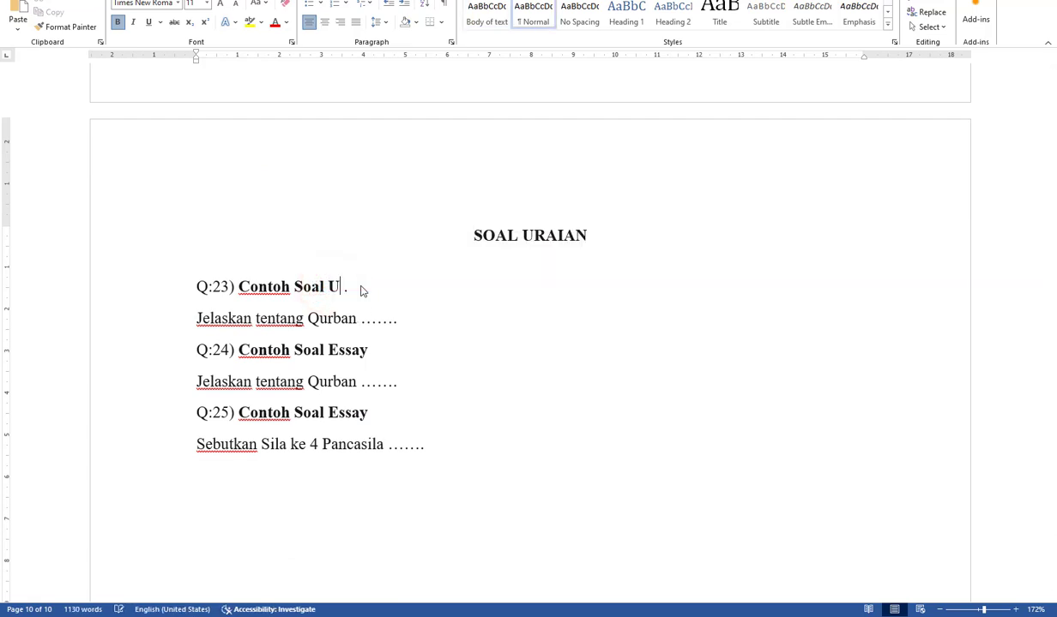
pyautogui.write('RAIAN')
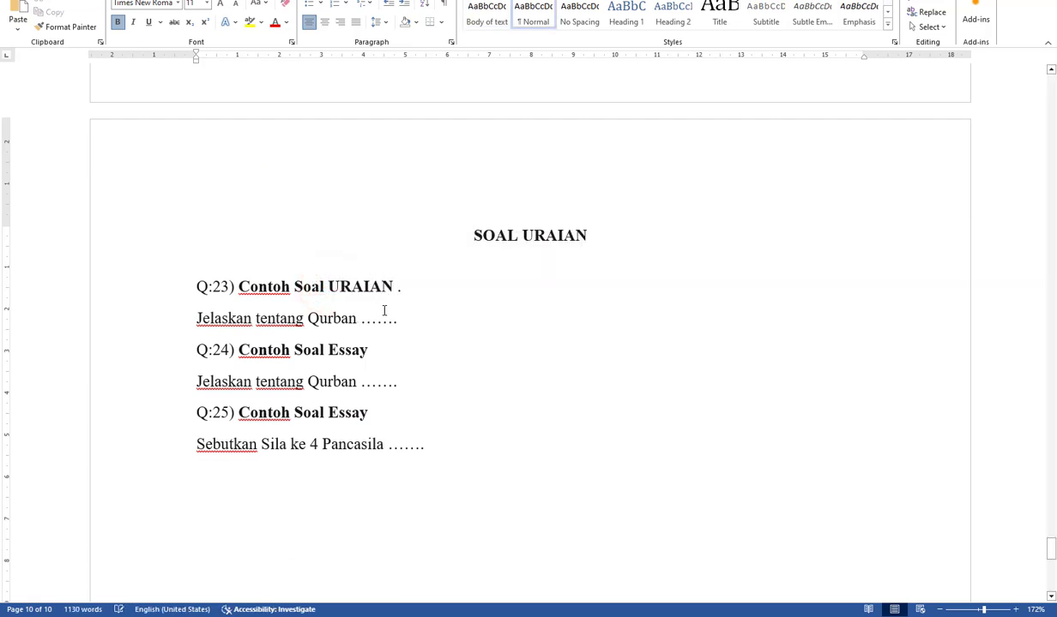
pyautogui.doubleClick(394, 285)
pyautogui.hotkey('ctrl', 'c')
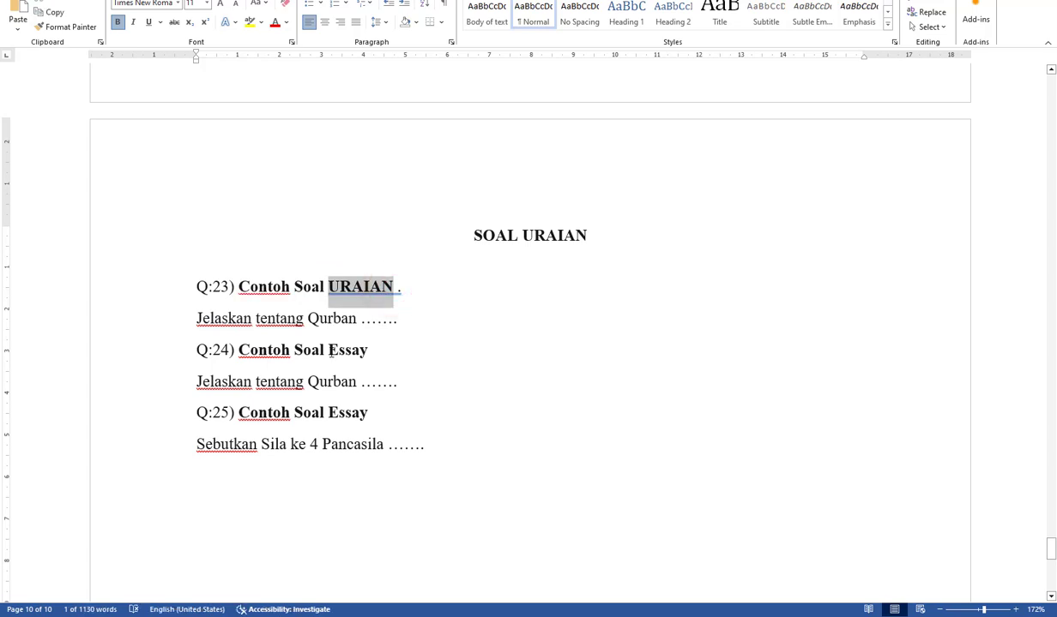
pyautogui.moveTo(330, 349); pyautogui.dragTo(367, 350)
pyautogui.hotkey('ctrl', 'v')
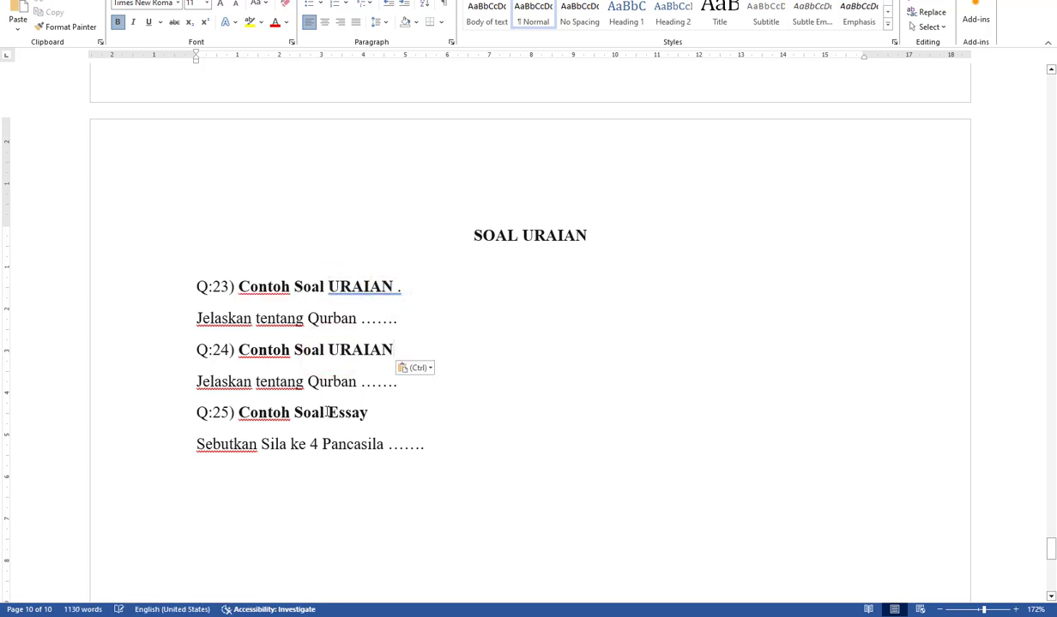
pyautogui.moveTo(326, 413); pyautogui.dragTo(370, 409)
pyautogui.hotkey('ctrl', 'v')
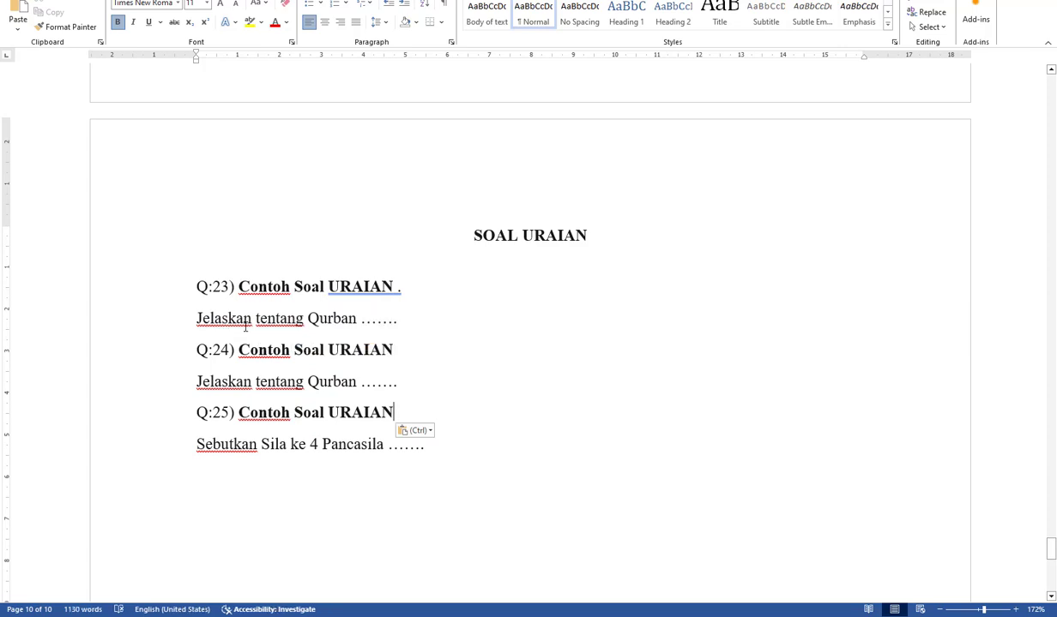
# - Delete the bold label "Contoh Soal URAIAN ." in question 23 so "Jelaskan tentang Qurban" directly follows the Q:23) marker
pyautogui.tripleClick(198, 318)
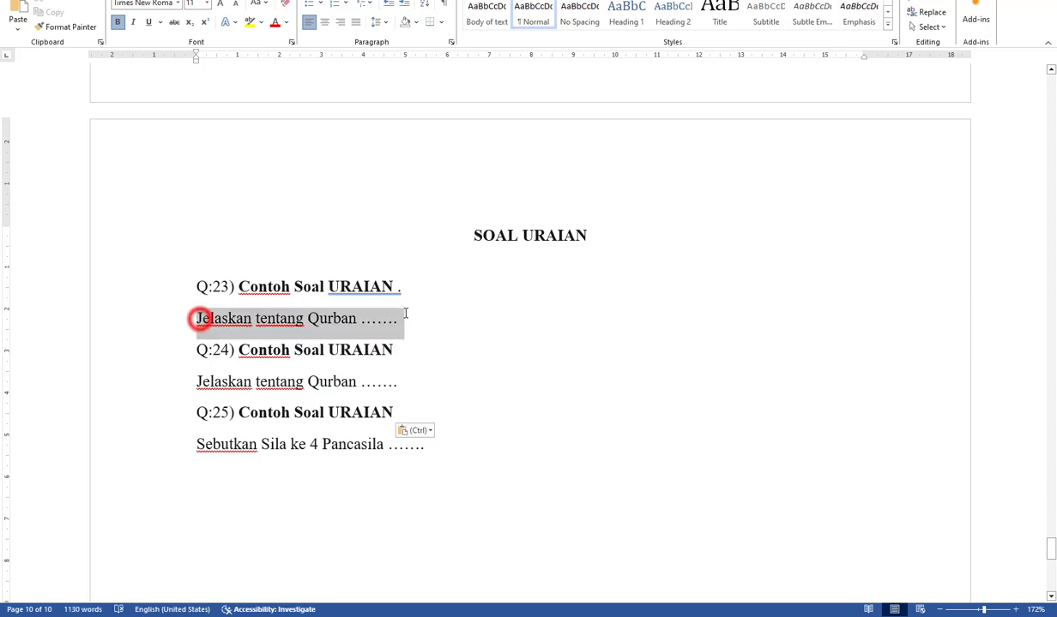
pyautogui.moveTo(198, 318); pyautogui.dragTo(241, 287)
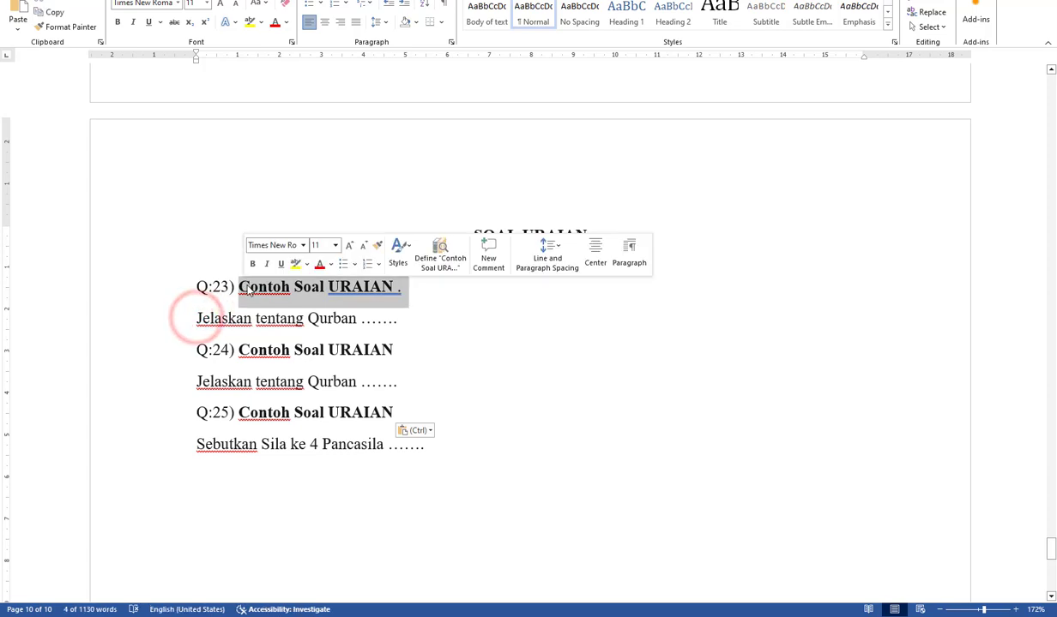
pyautogui.press('Delete')
pyautogui.press('Delete')
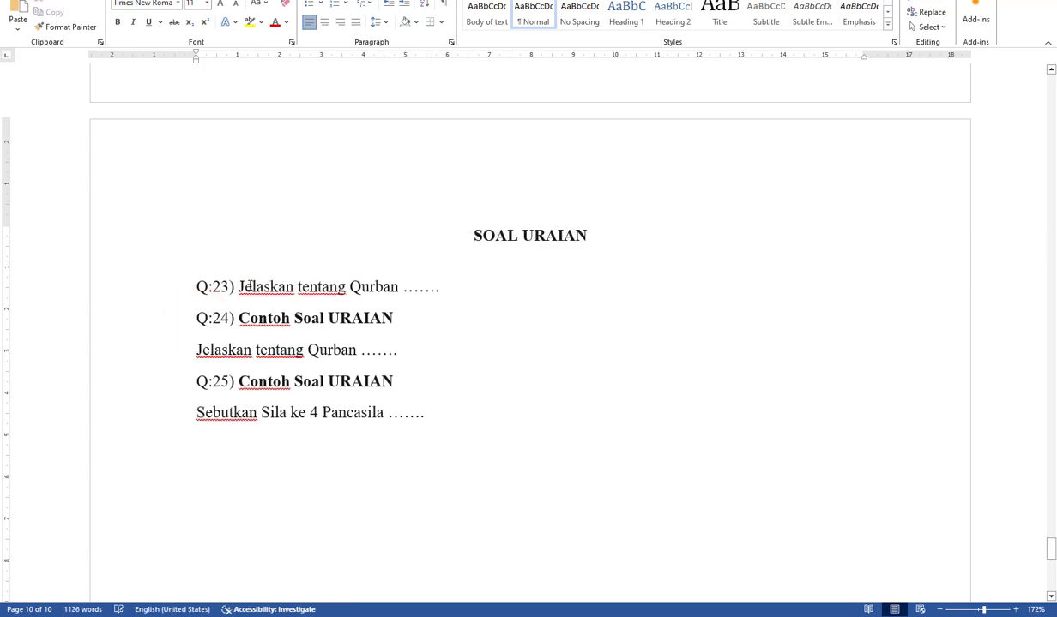
pyautogui.moveTo(204, 287); pyautogui.dragTo(493, 290)
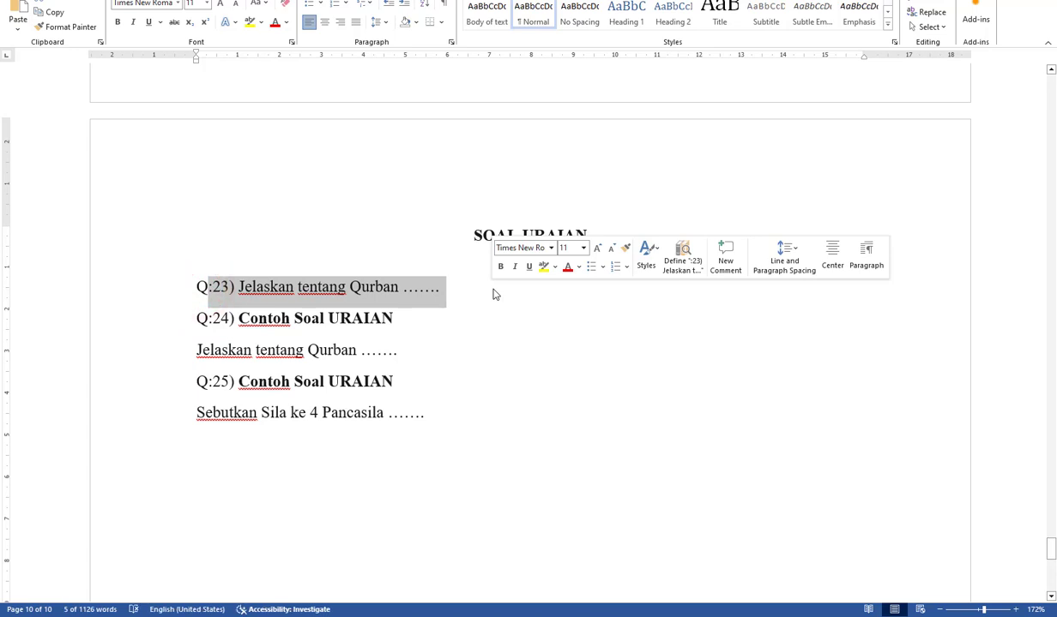
pyautogui.click(464, 306)
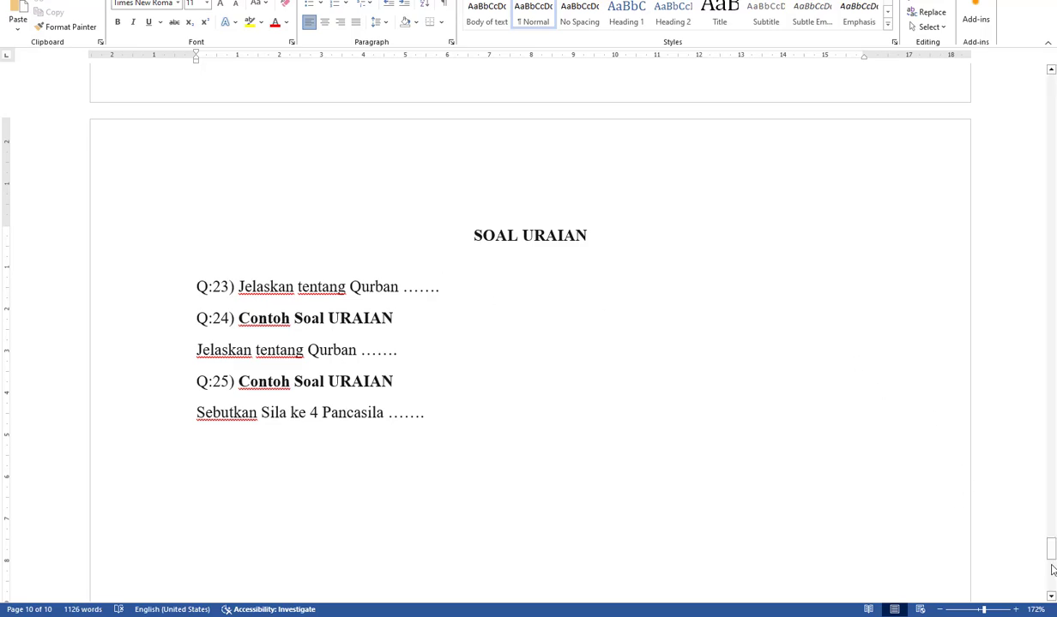
# - Return to the start of the document and point out the Q:1) marker of the first multiple-choice question
pyautogui.moveTo(1053, 547); pyautogui.dragTo(1023, 118)
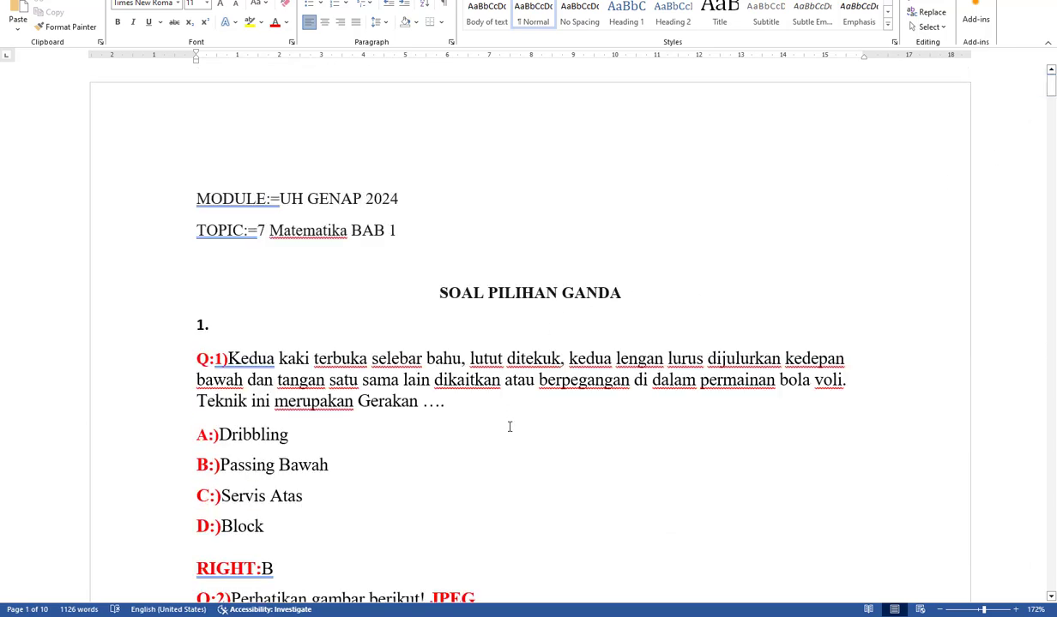
pyautogui.scroll(-3, 432, 398)
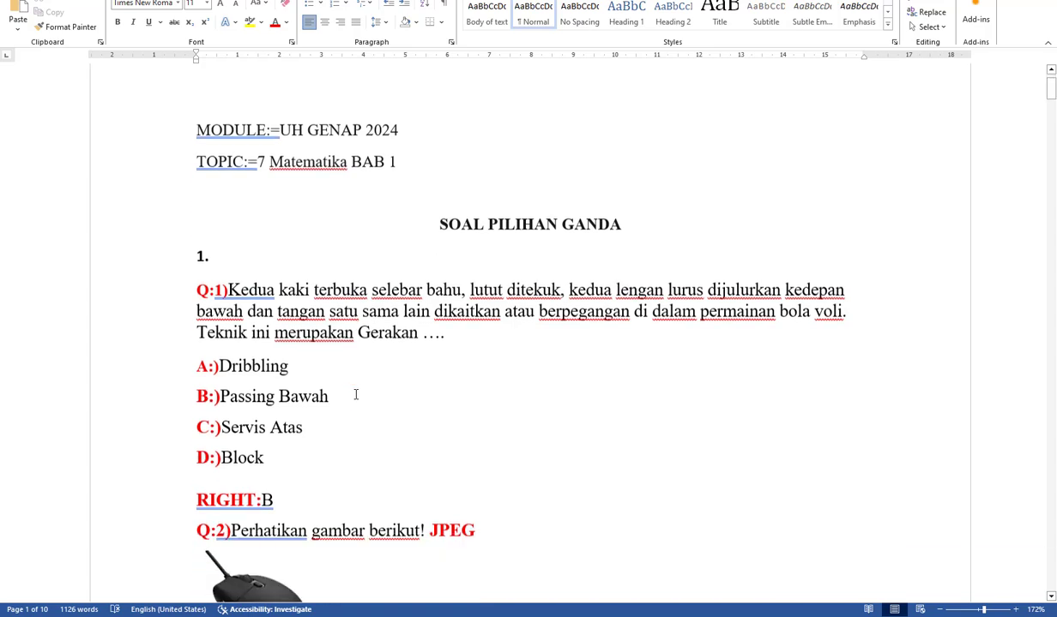
pyautogui.click(232, 256)
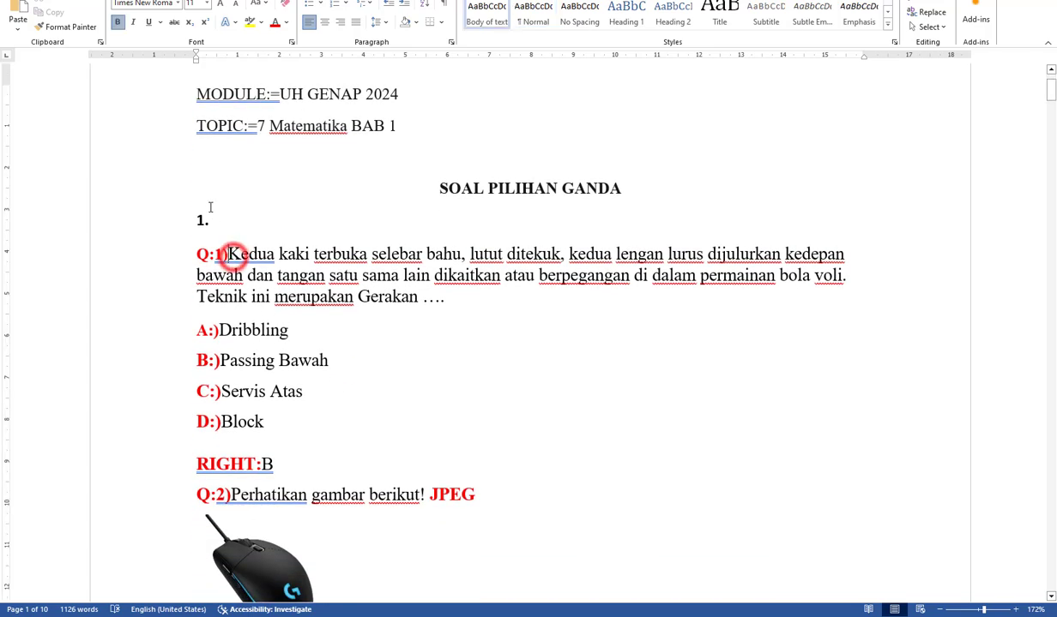
pyautogui.click(213, 220)
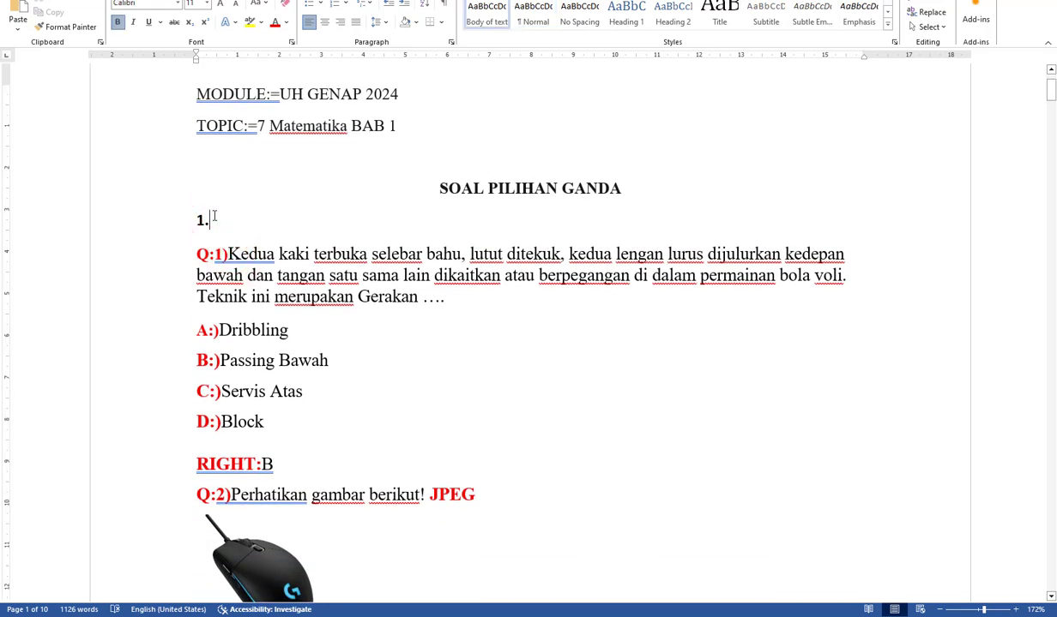
pyautogui.click(220, 252)
pyautogui.moveTo(195, 255); pyautogui.dragTo(228, 258)
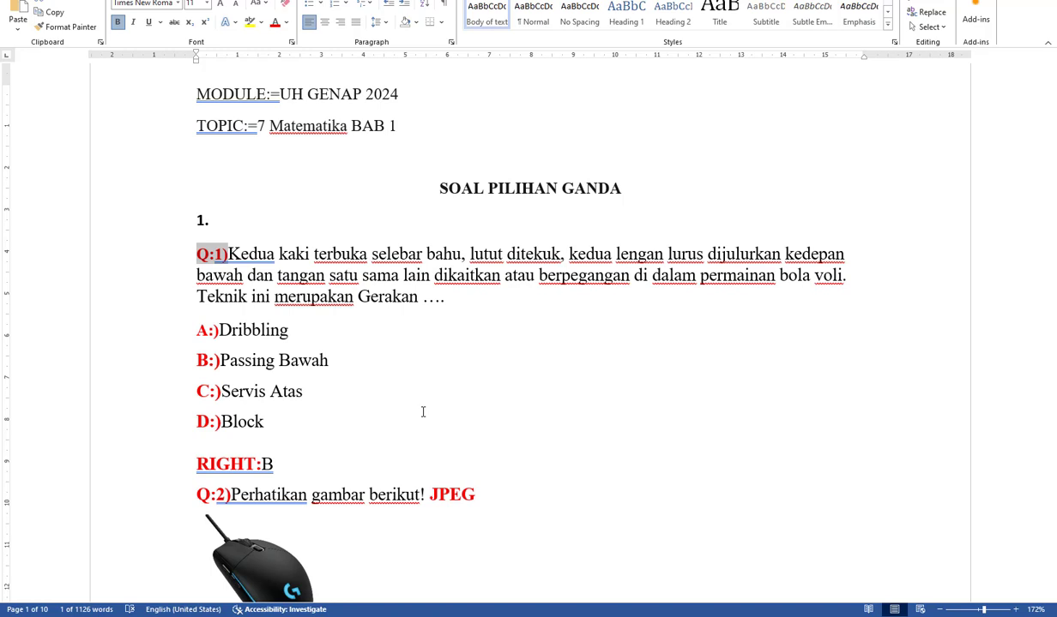
pyautogui.click(410, 303)
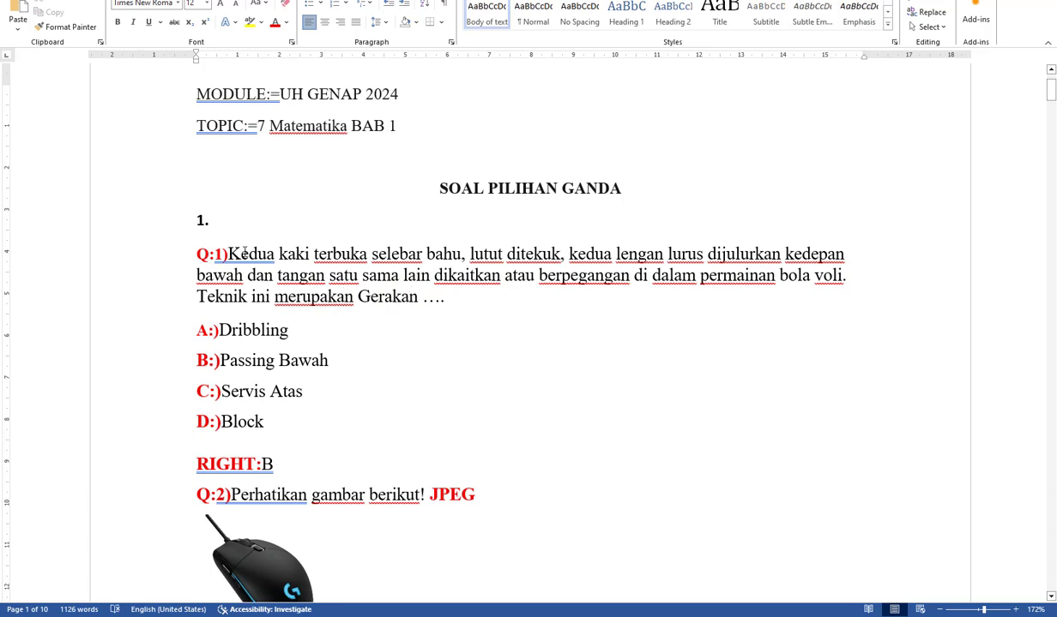
# - Point out the question text that directly follows the Q:1) marker, up to the dots after "Gerakan"
pyautogui.moveTo(227, 253); pyautogui.dragTo(439, 309)
pyautogui.click(407, 315)
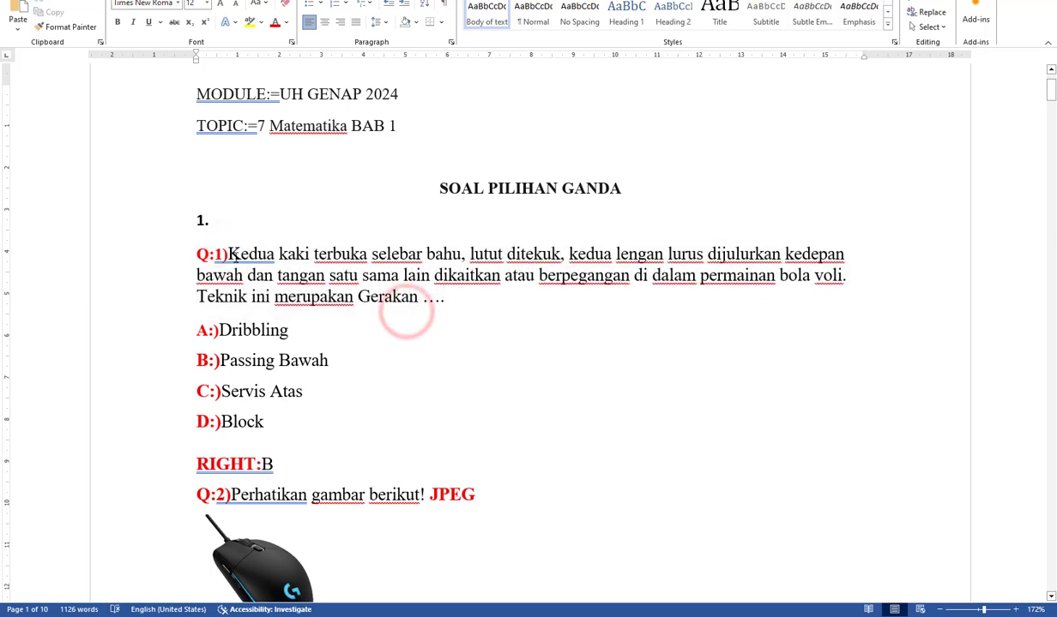
pyautogui.moveTo(227, 253); pyautogui.dragTo(440, 311)
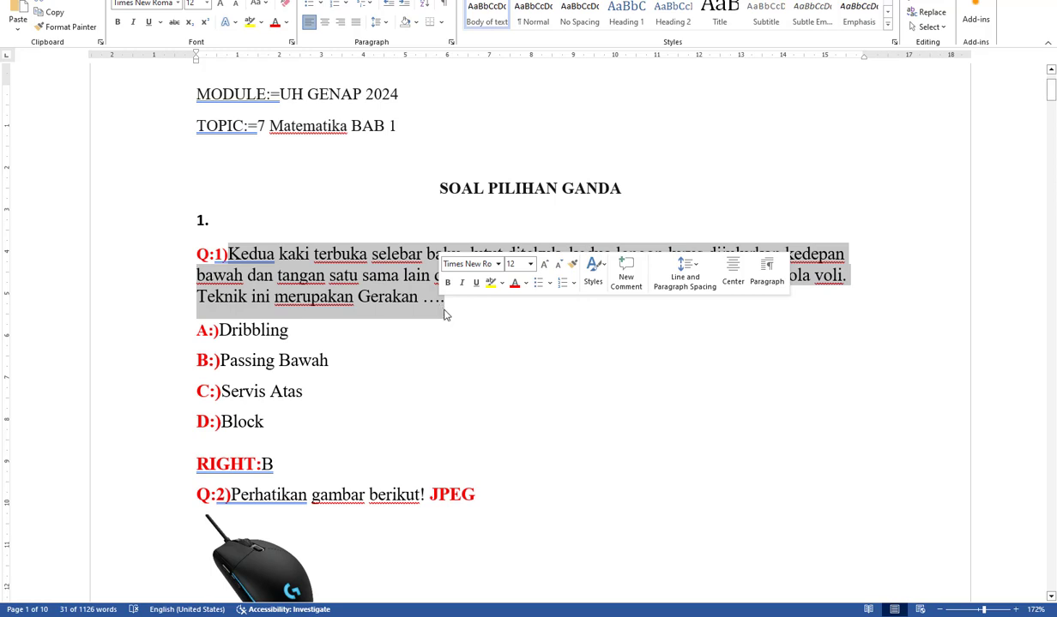
pyautogui.click(443, 310)
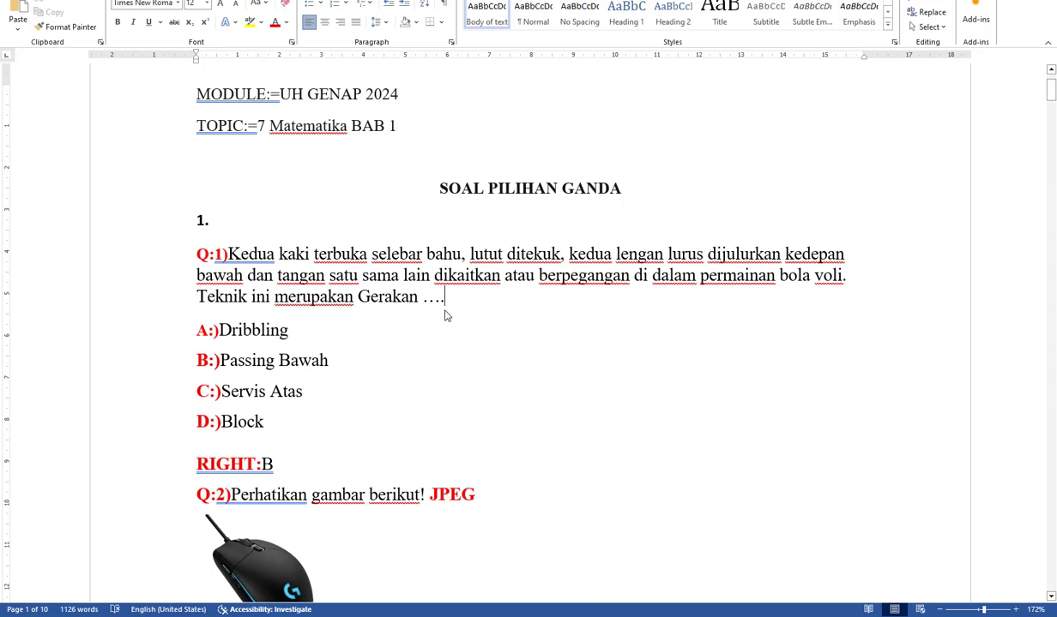
# - Point out the question sentence below question 2's mouse picture and its block of options A to D with the RIGHT line
pyautogui.scroll(-3, 429, 341)
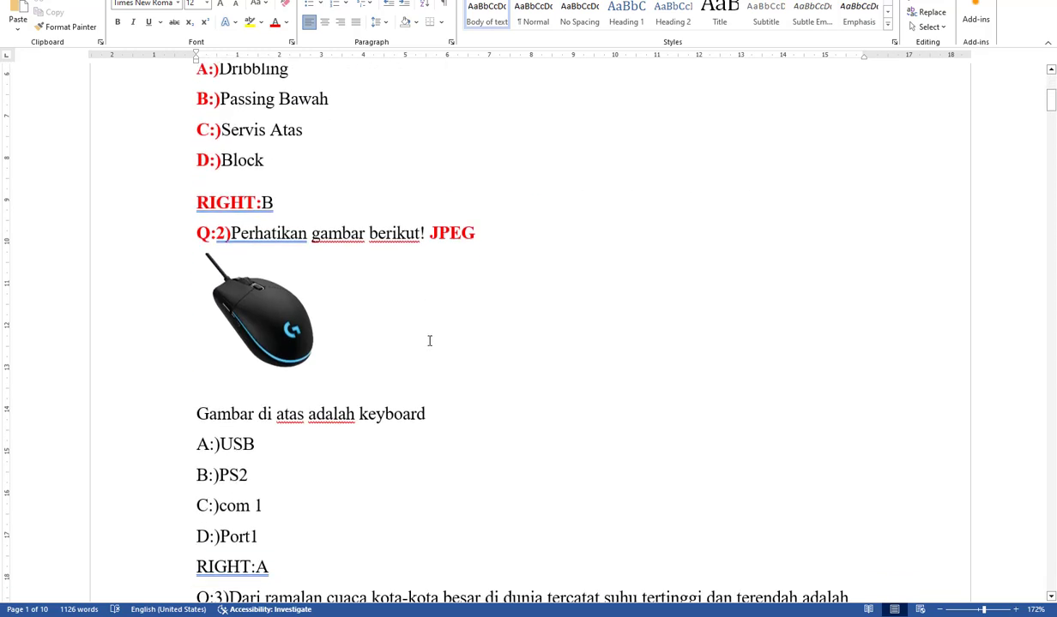
pyautogui.click(431, 415)
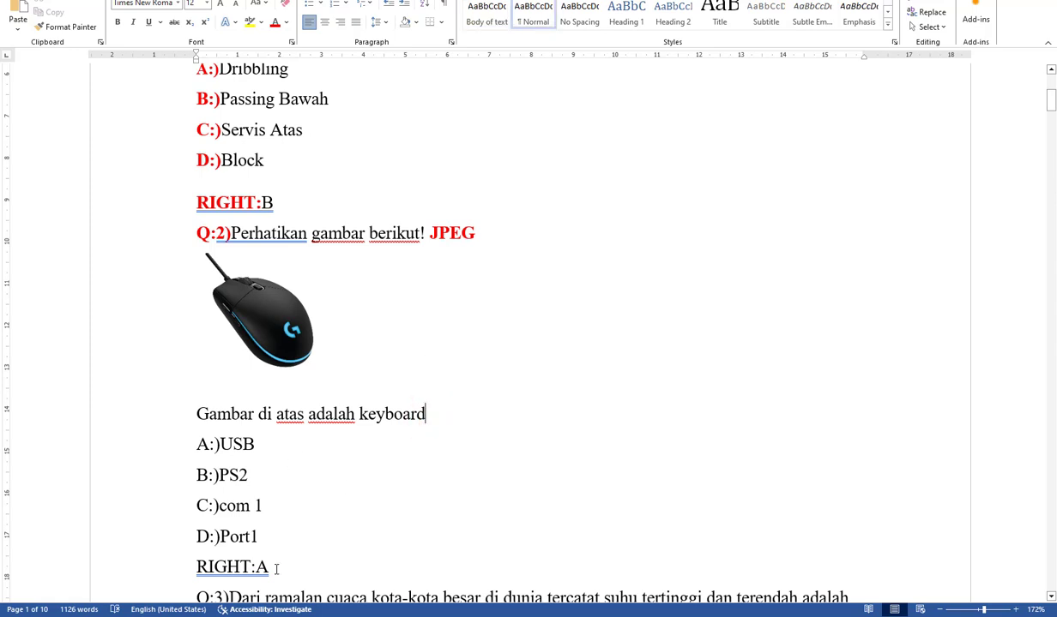
pyautogui.moveTo(277, 569); pyautogui.dragTo(198, 443)
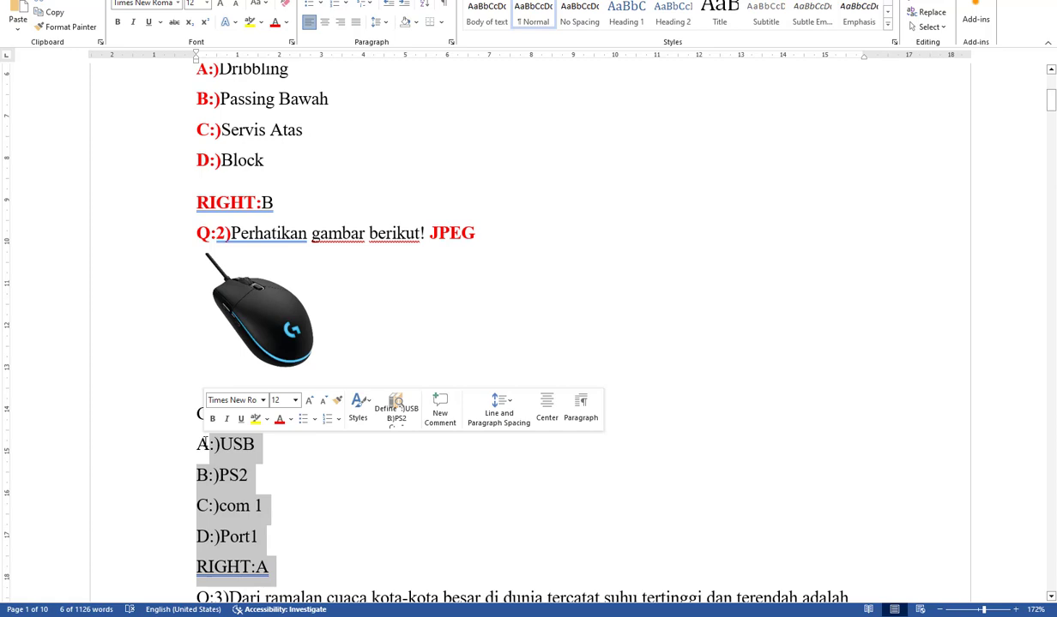
pyautogui.click(198, 443)
pyautogui.moveTo(198, 444); pyautogui.dragTo(282, 563)
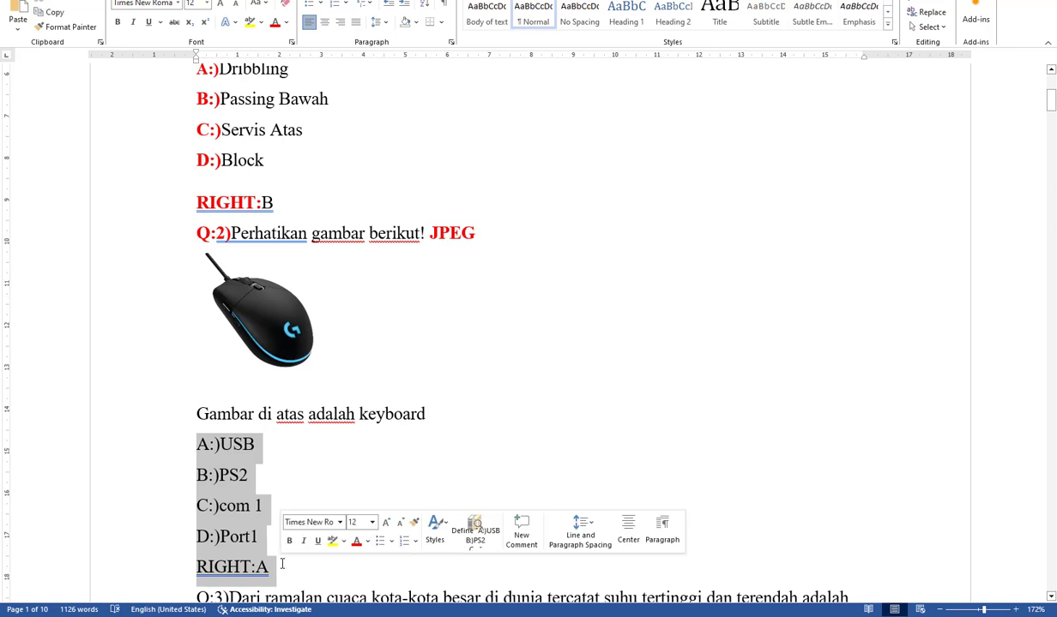
pyautogui.click(283, 566)
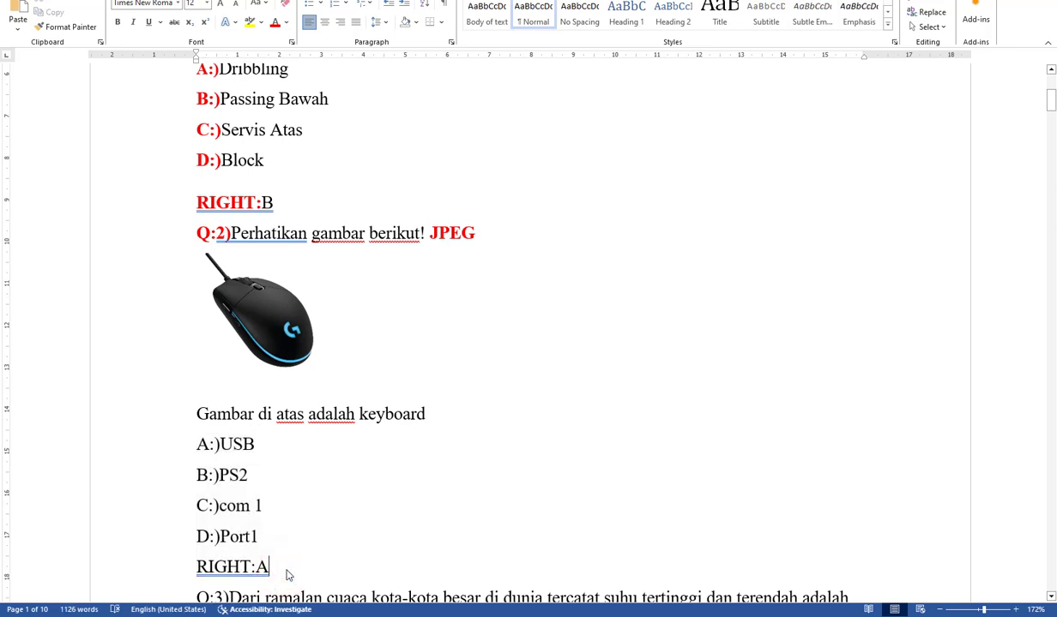